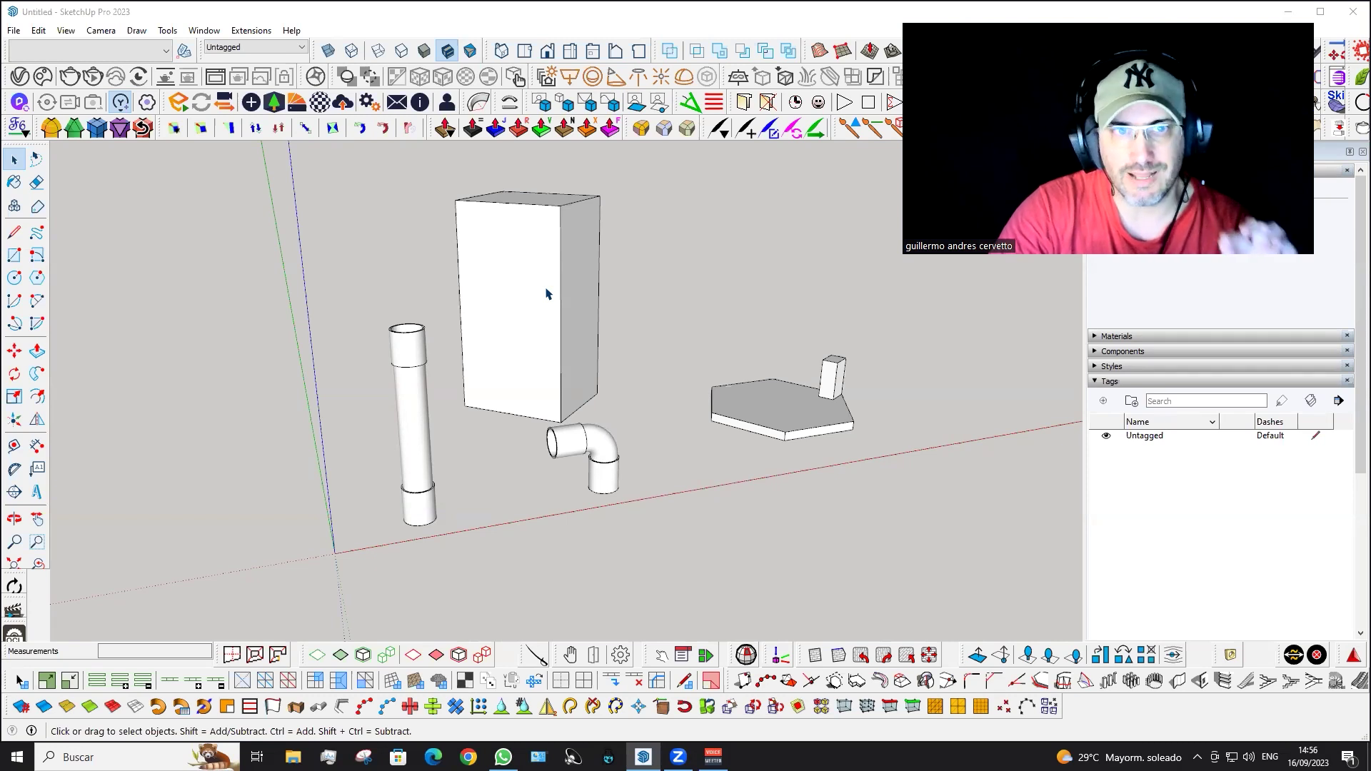
- Orbit and zoom out around the box, pipes and elbow
mouse_move(541, 361)
middle_down()
mouse_move(517, 428)
mouse_move(515, 398)
mouse_move(528, 392)
middle_up()
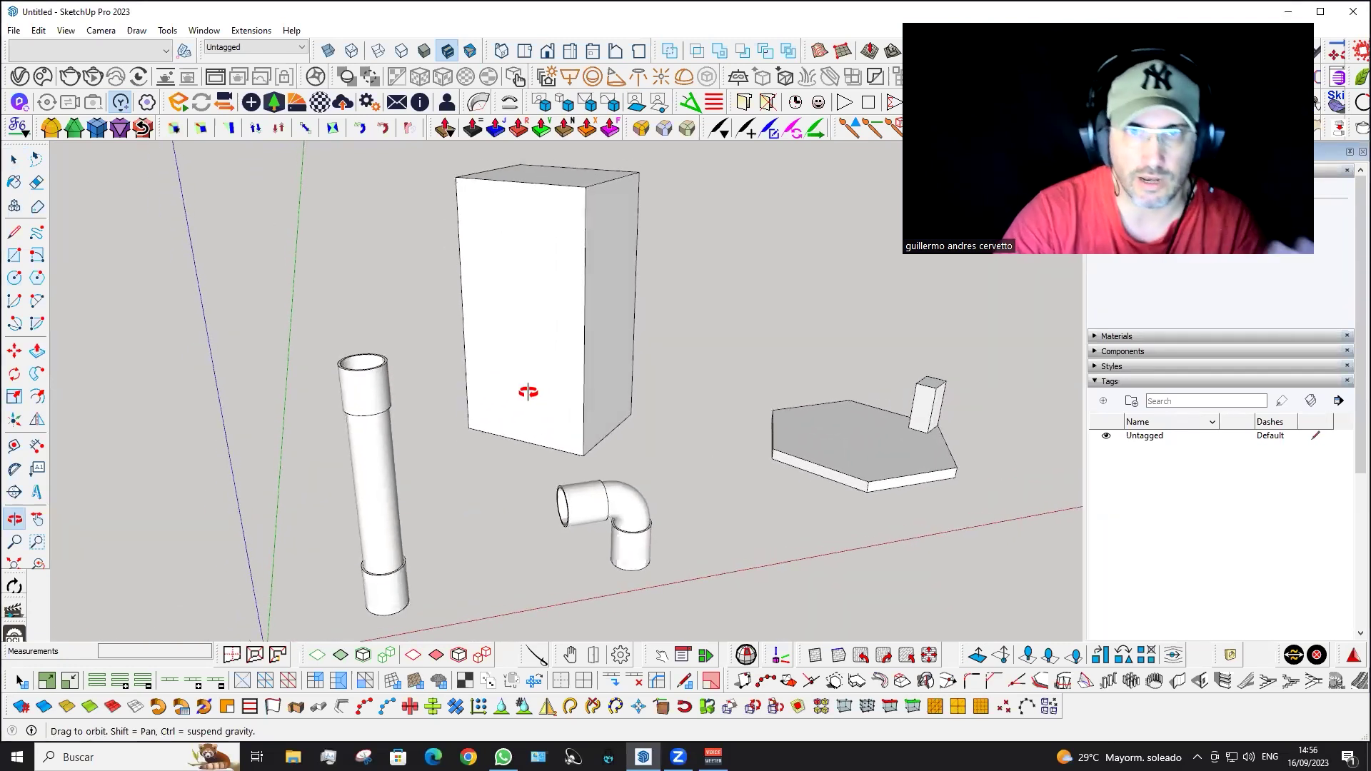
key(space)
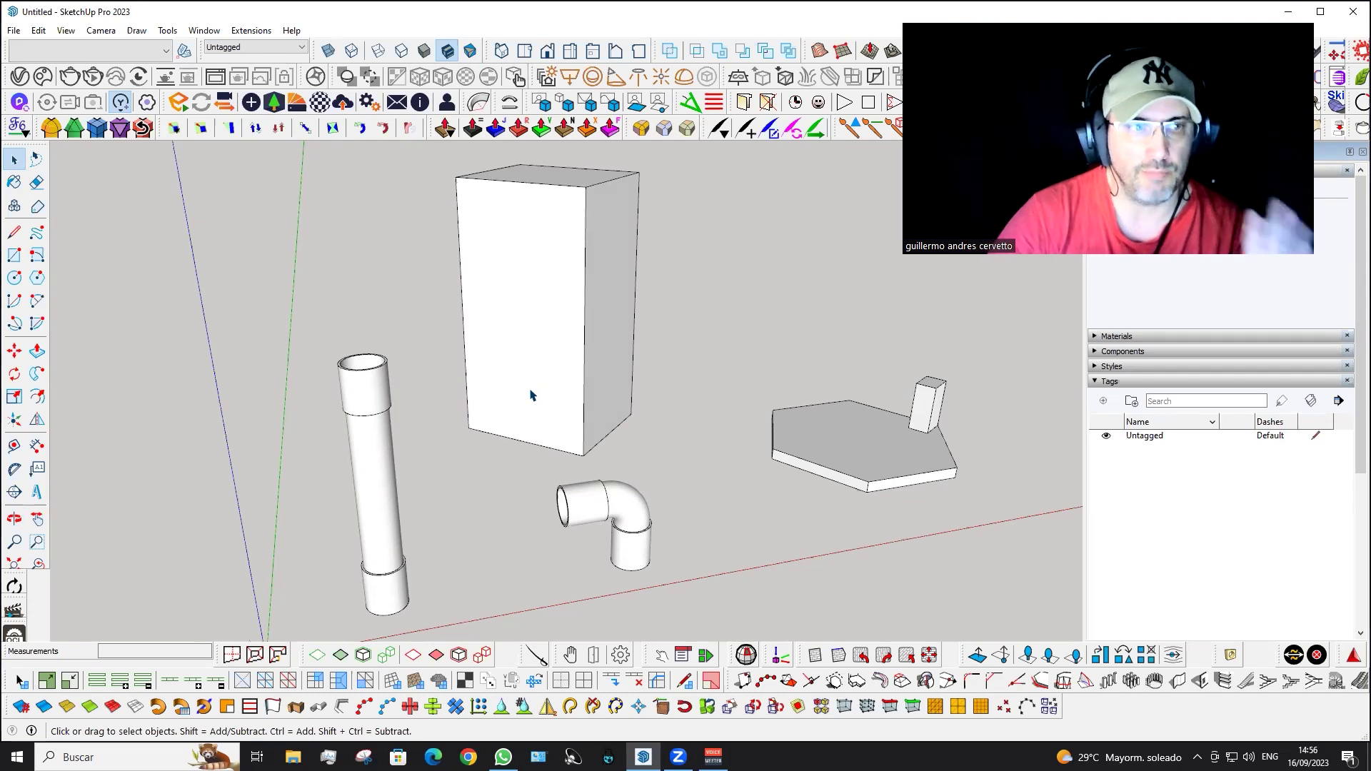
scroll(527, 397, down, 1)
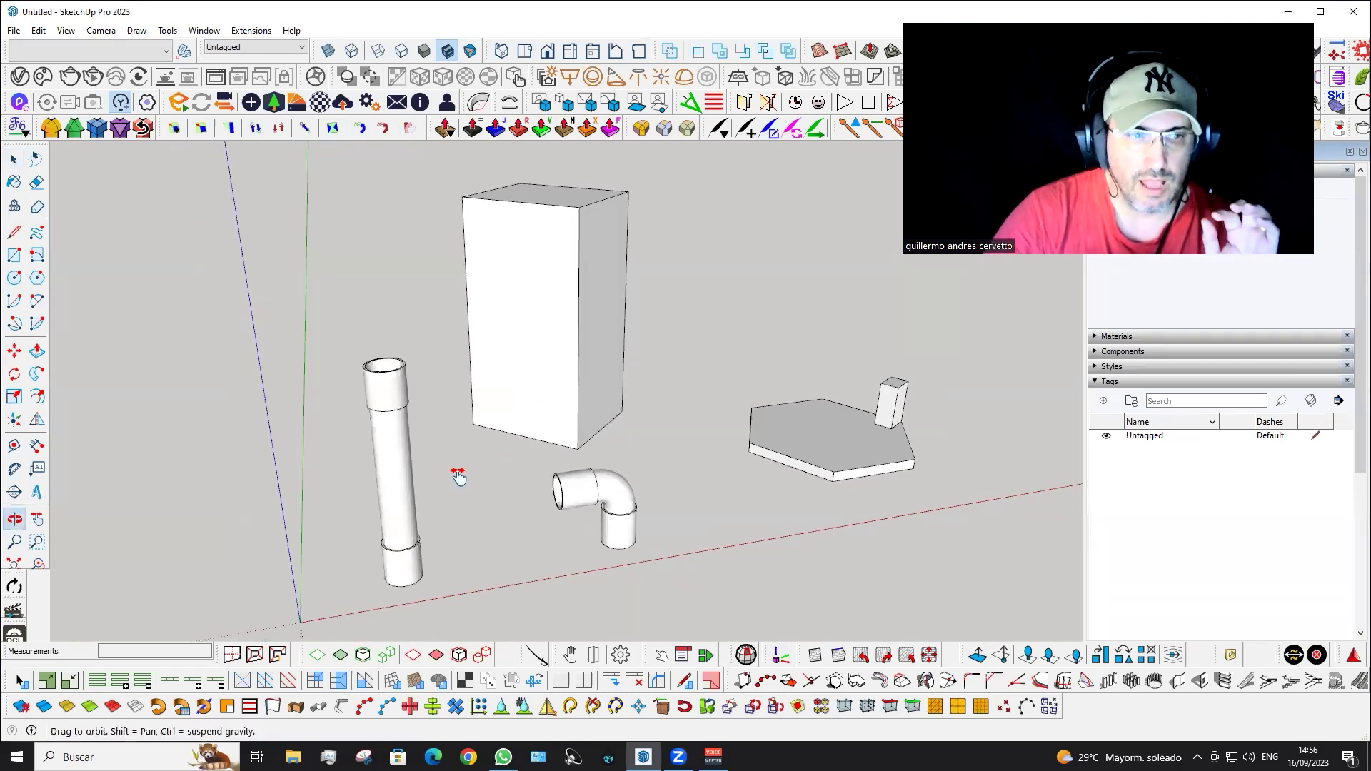
middle_drag(456, 477, 484, 450)
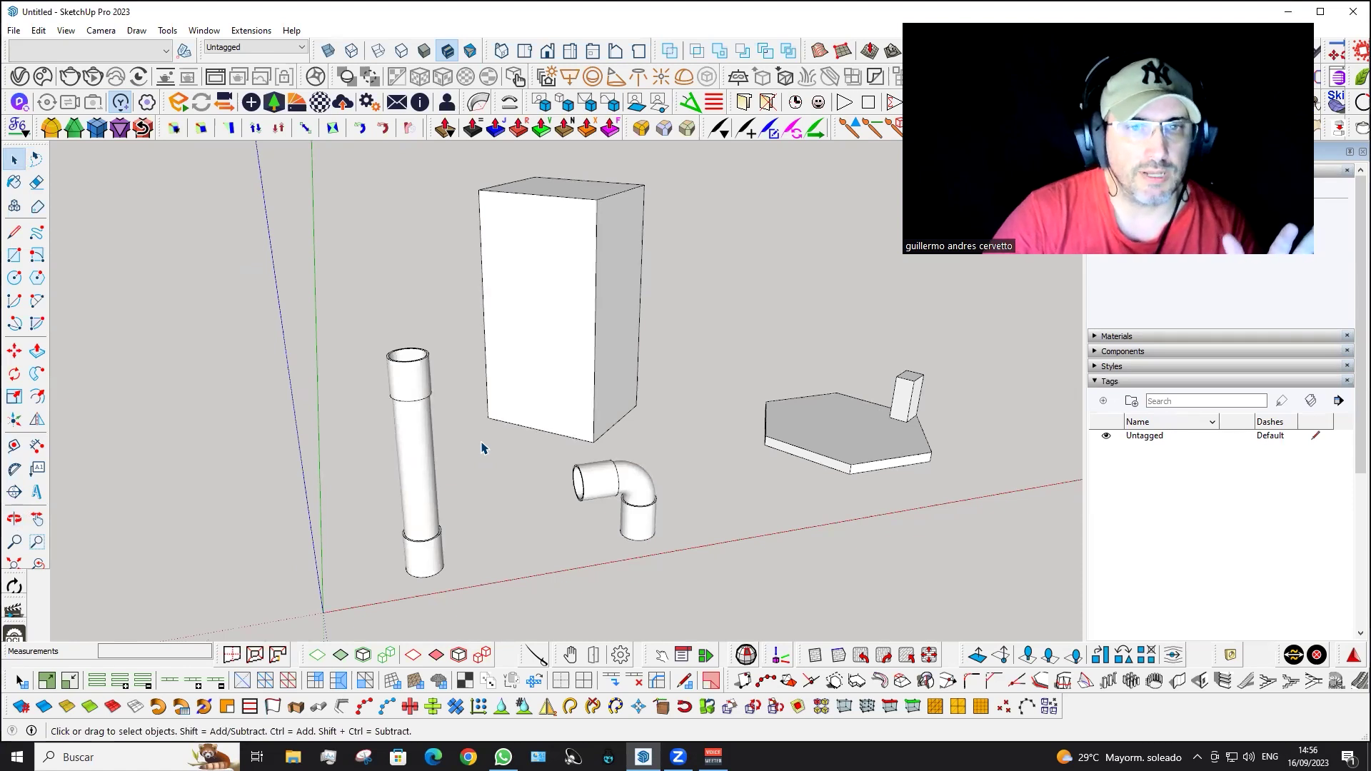
scroll(482, 448, down, 1)
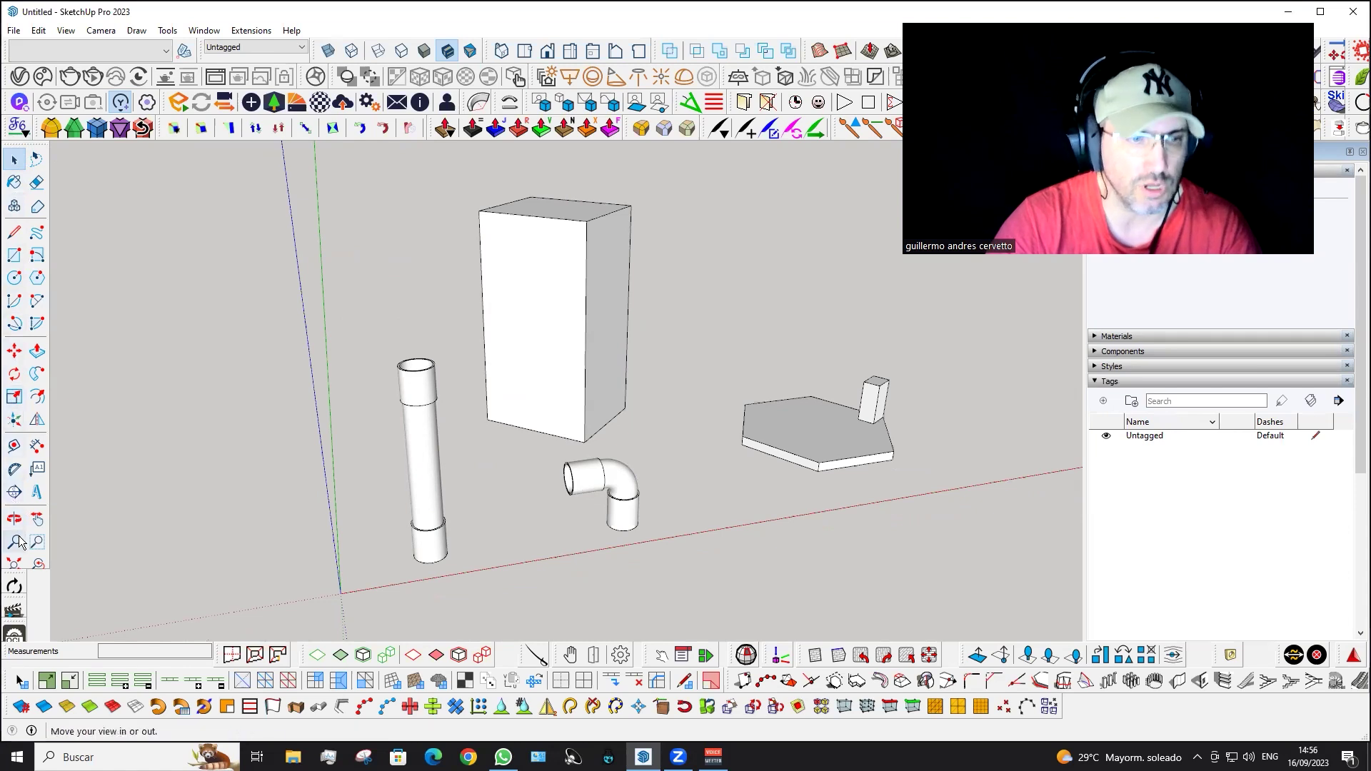
middle_drag(282, 408, 291, 404)
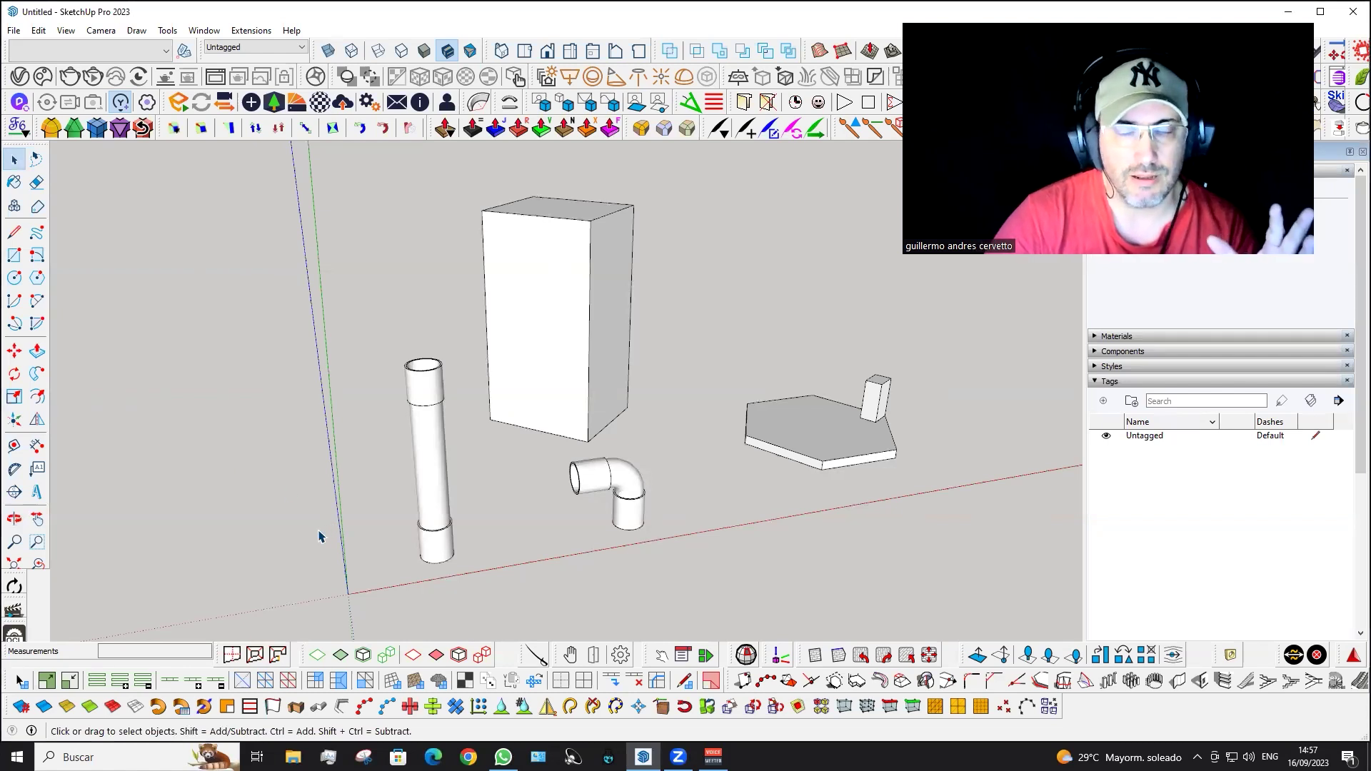
middle_drag(319, 537, 256, 525)
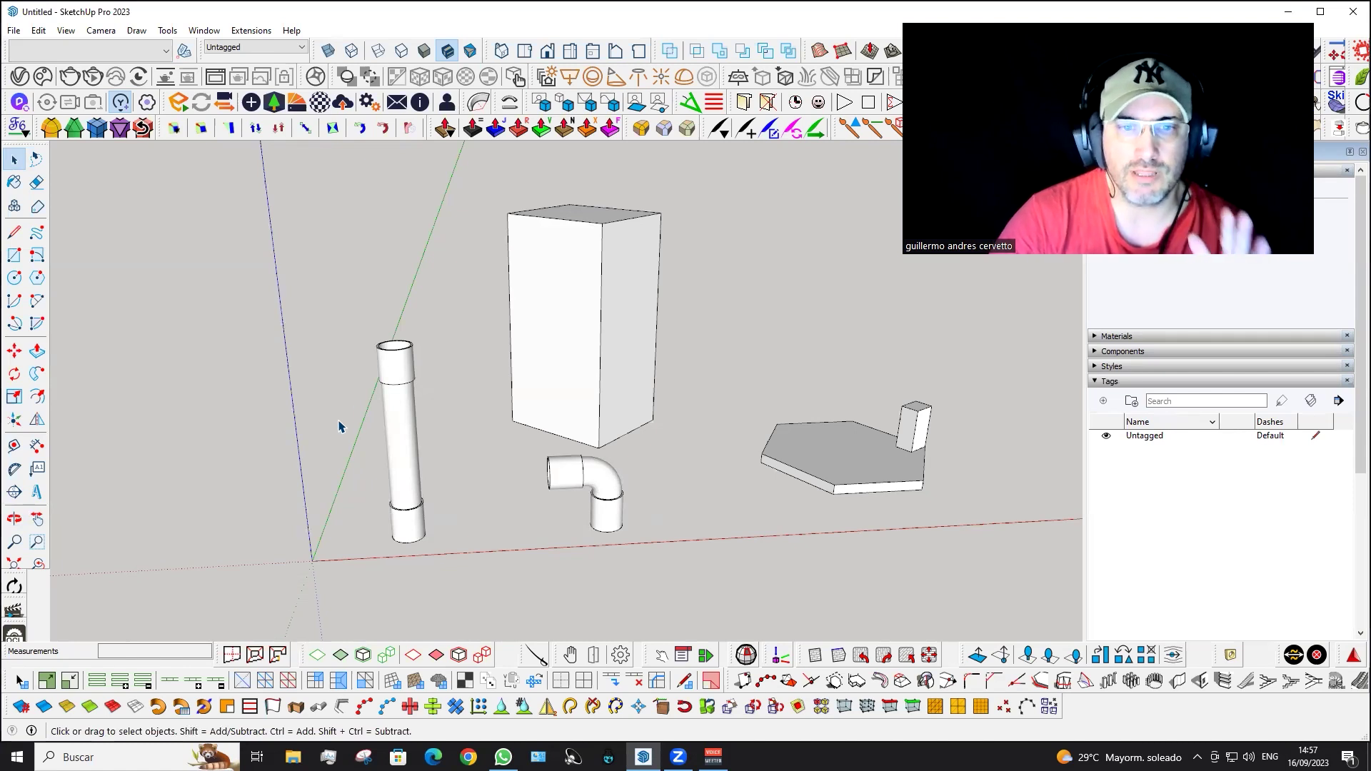
middle_drag(456, 393, 414, 455)
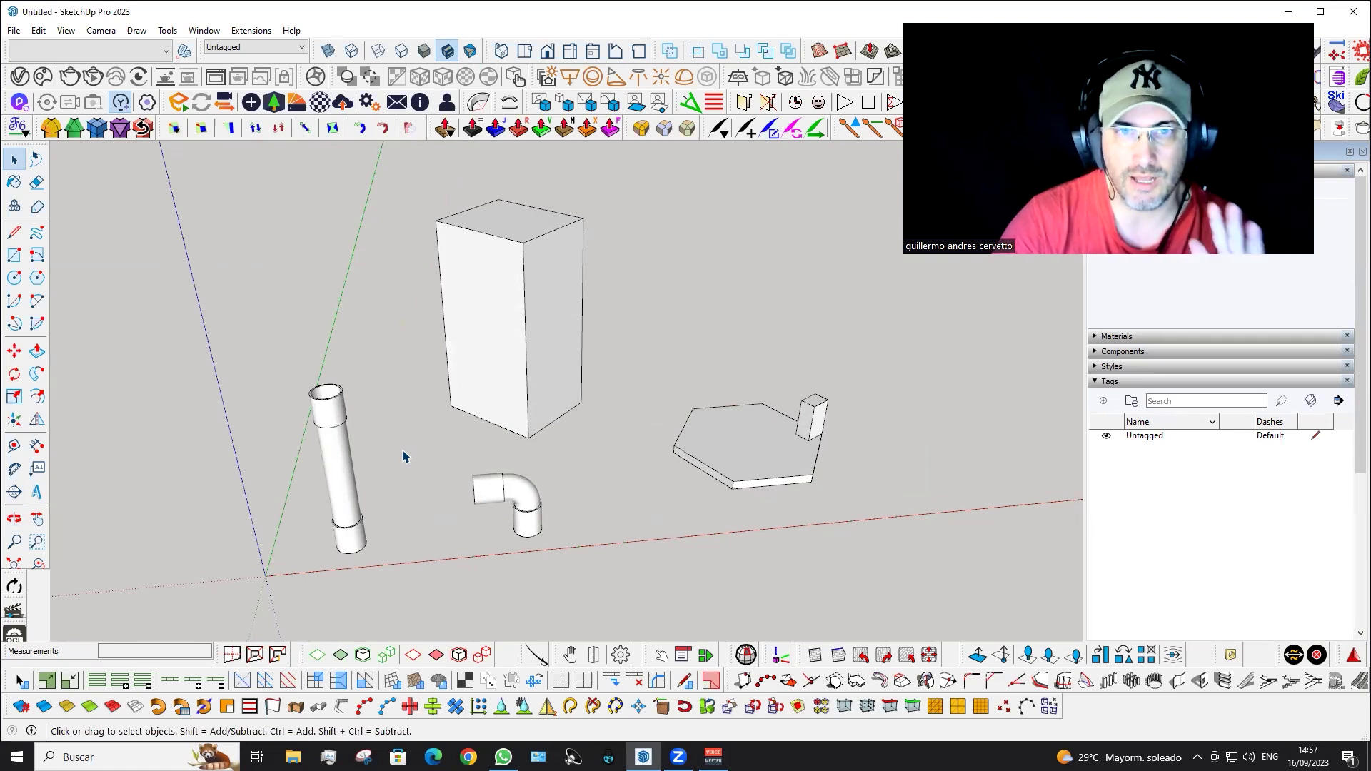
mouse_move(403, 457)
middle_down()
mouse_move(392, 425)
mouse_move(374, 432)
mouse_move(407, 425)
mouse_move(413, 405)
middle_up()
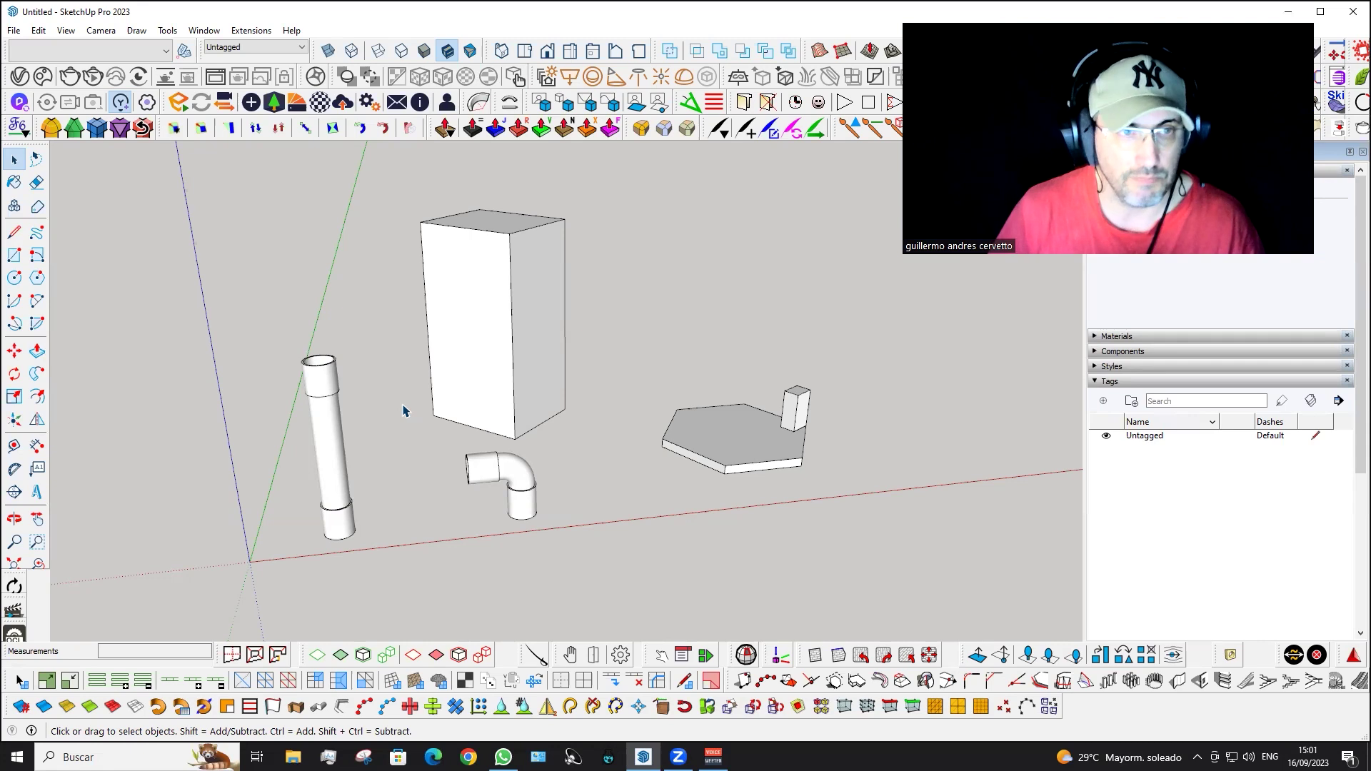
- Make small orbits to reframe the pipes and box
middle_drag(406, 404, 435, 436)
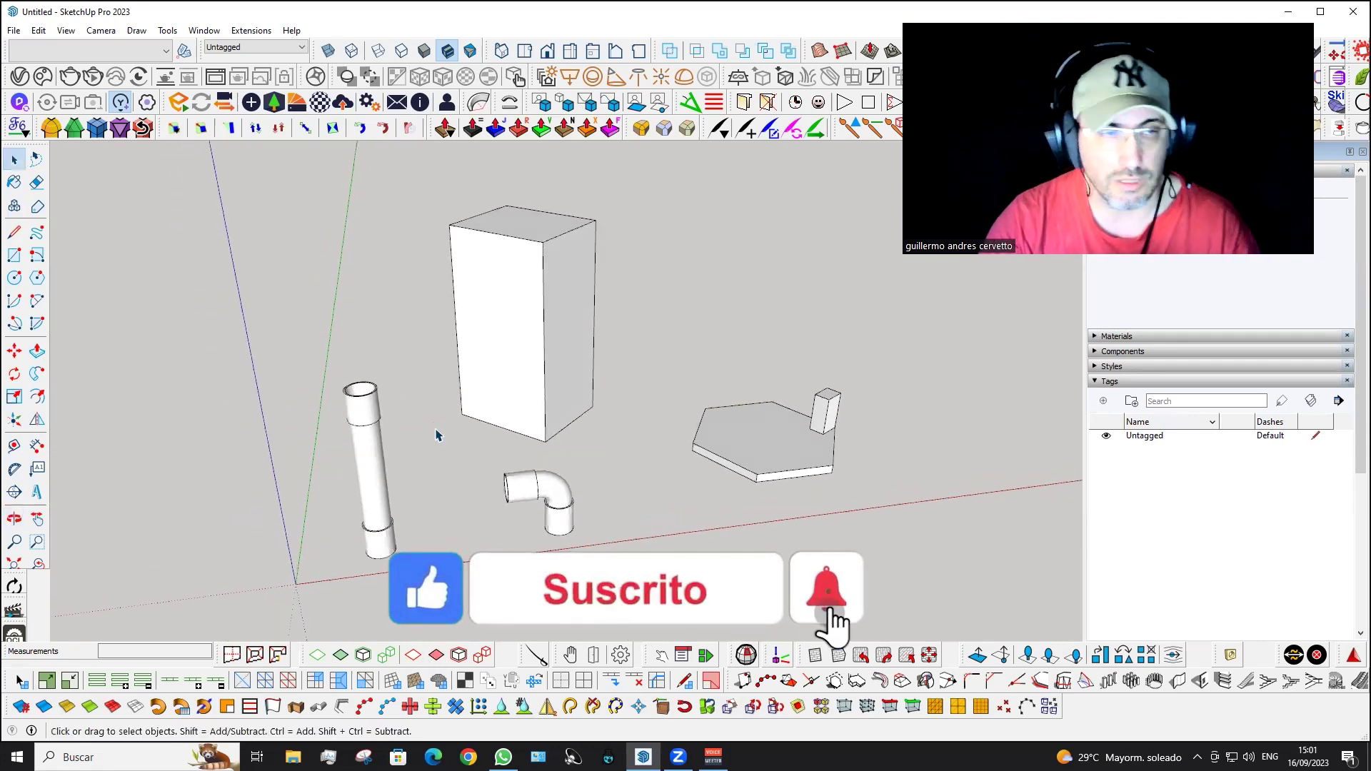
middle_drag(432, 429, 432, 429)
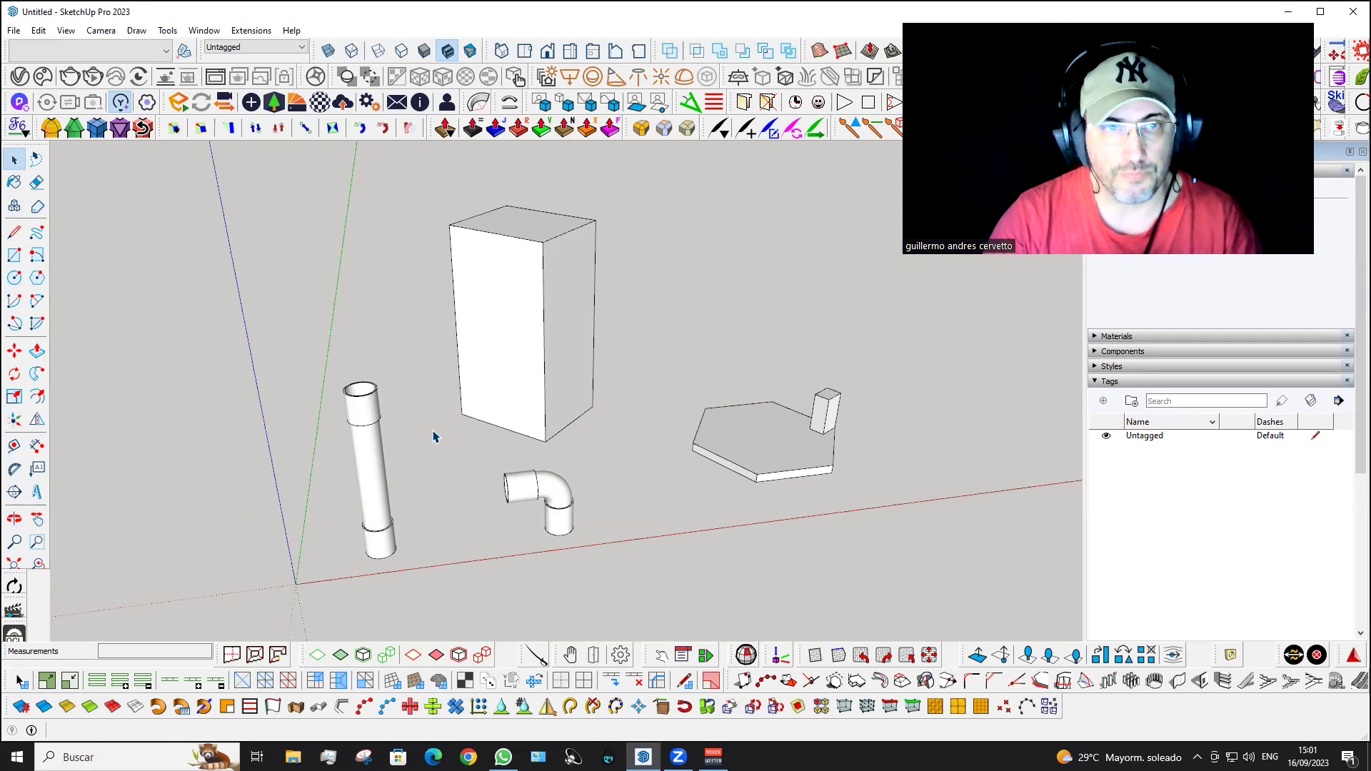
middle_drag(434, 436, 451, 435)
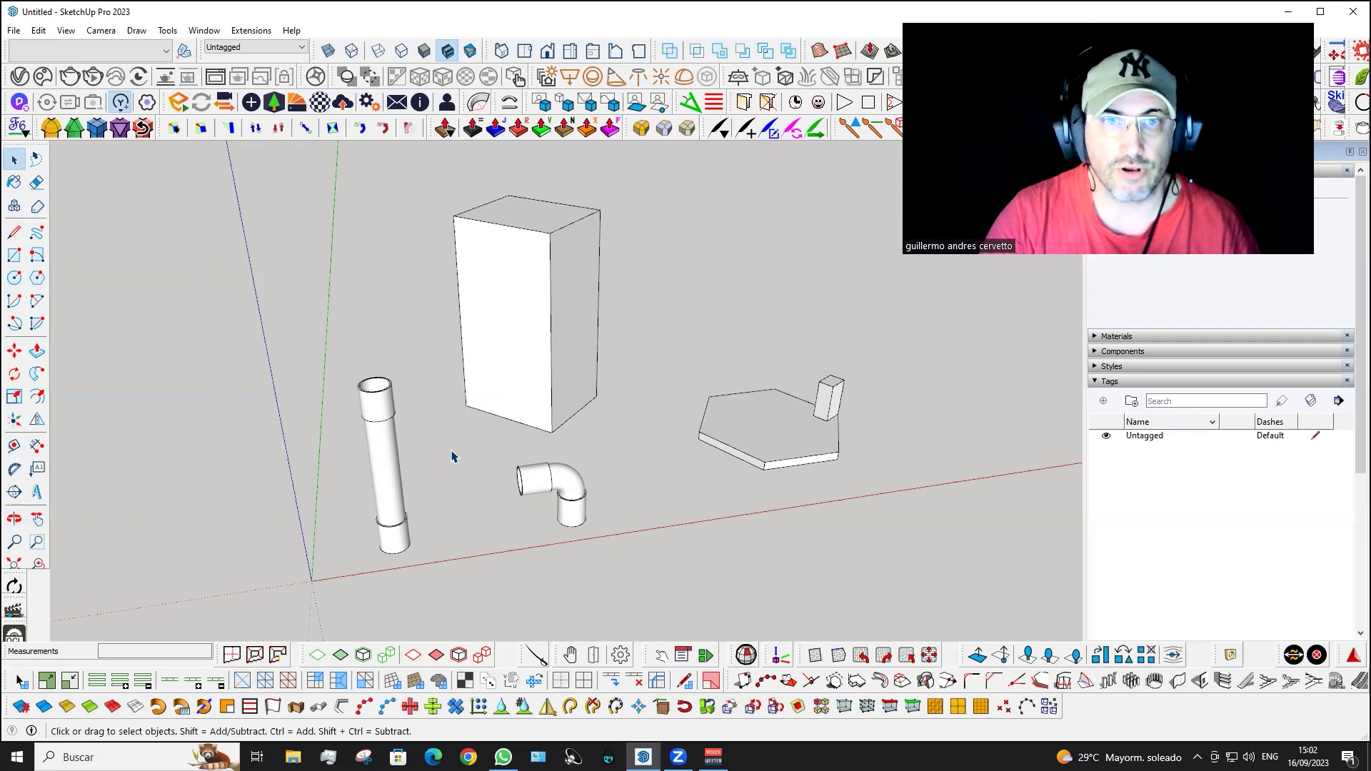
middle_drag(451, 457, 457, 459)
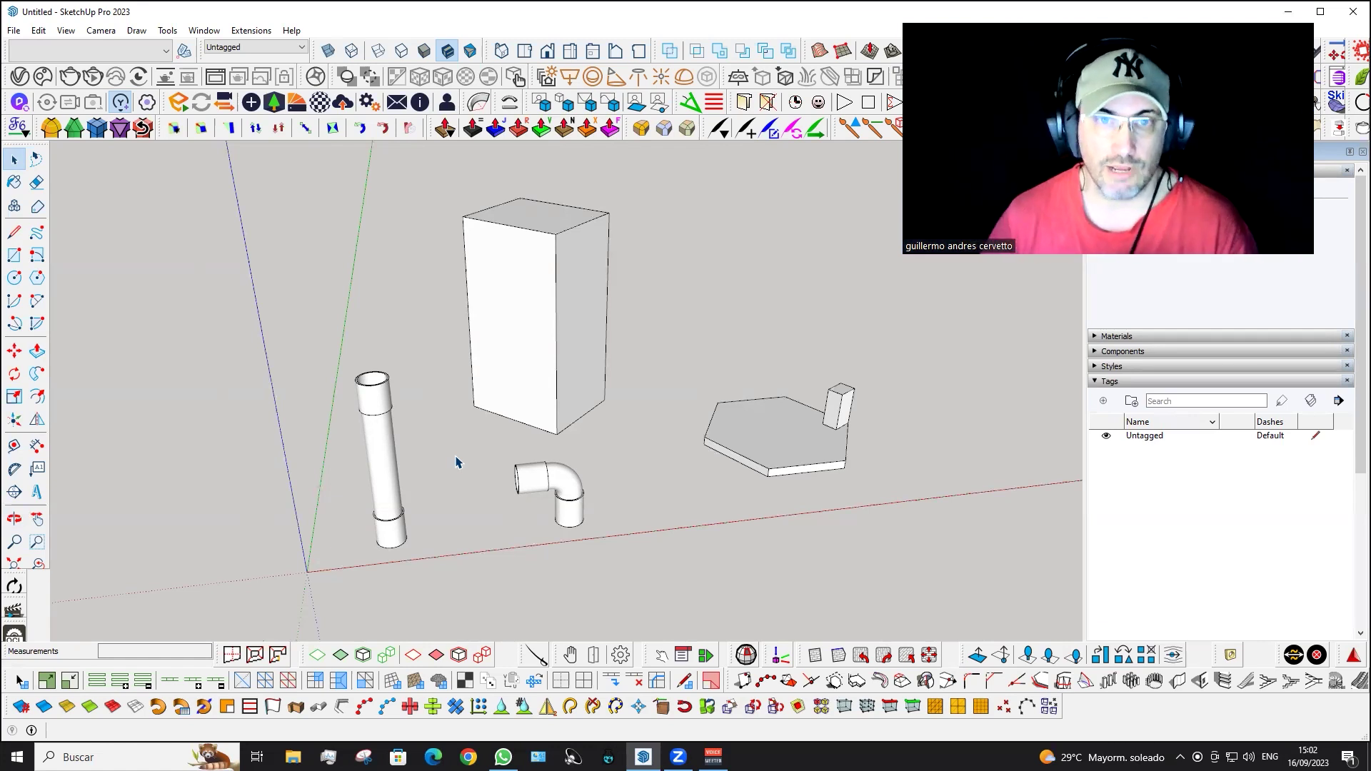
middle_drag(458, 462, 466, 448)
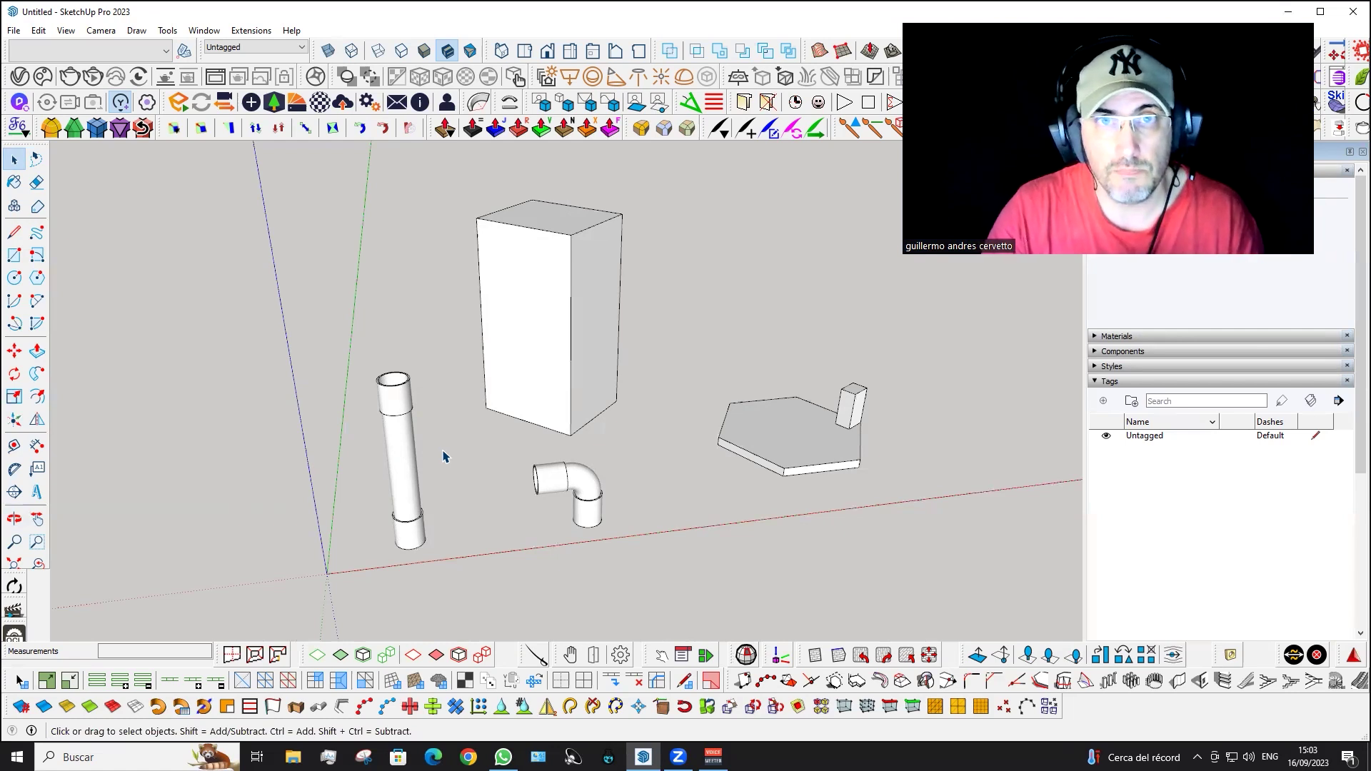
mouse_move(432, 457)
middle_down()
mouse_move(460, 429)
mouse_move(447, 453)
middle_up()
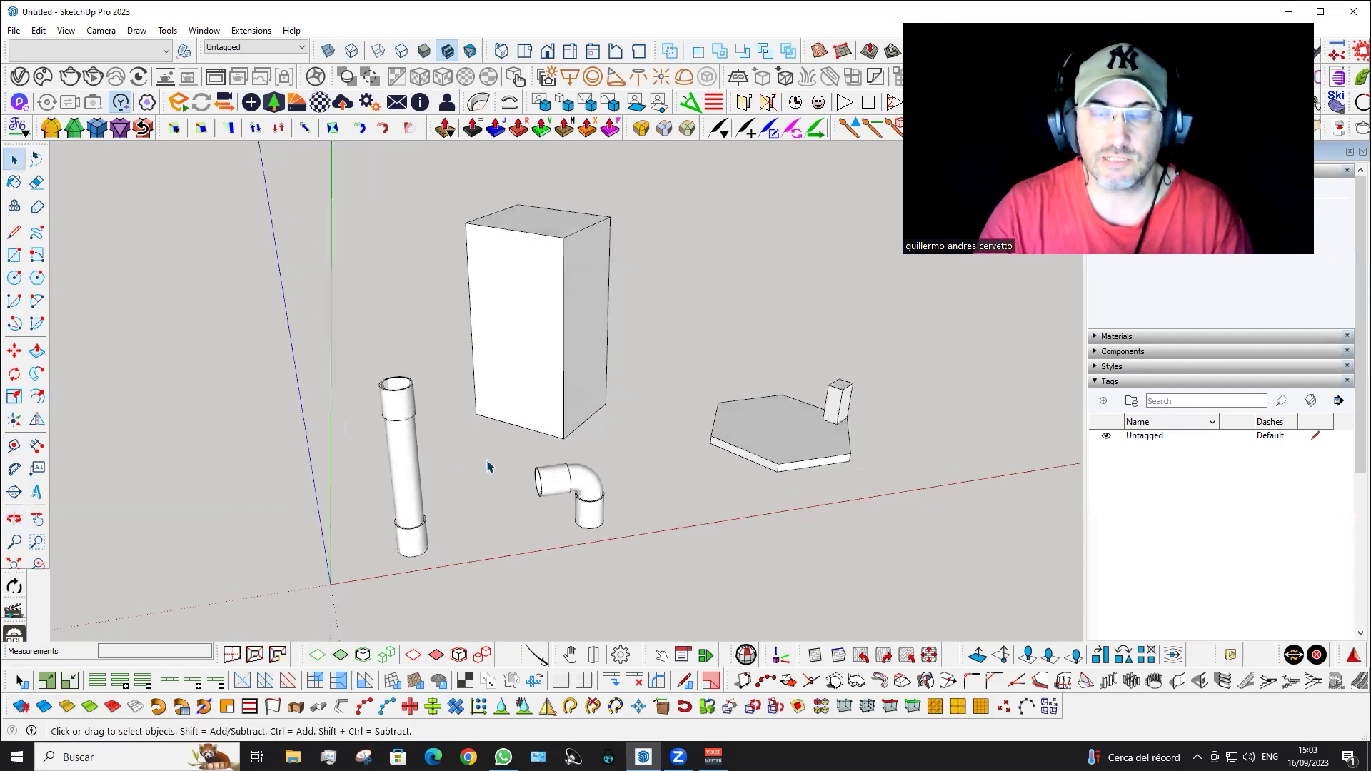
middle_click(474, 467)
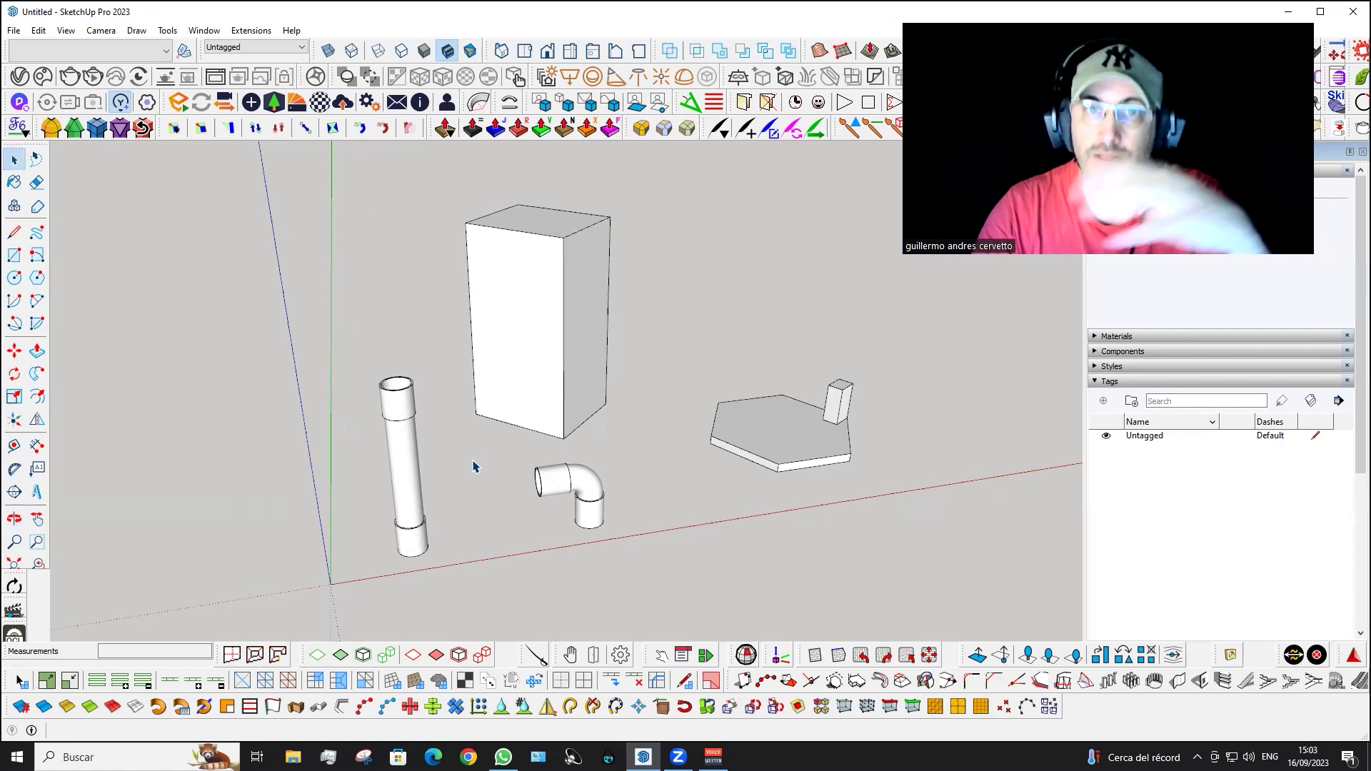
mouse_move(474, 466)
middle_down()
mouse_move(474, 452)
mouse_move(468, 471)
middle_up()
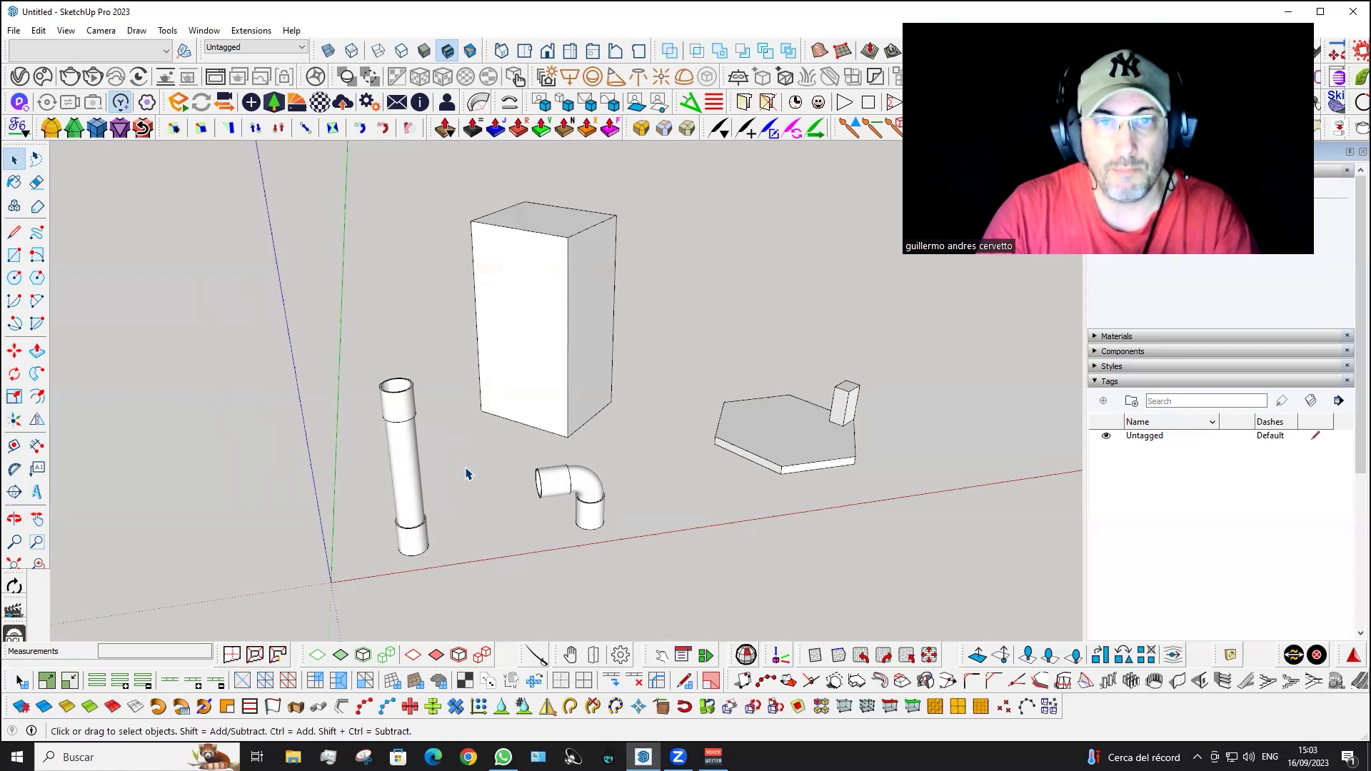
key(o)
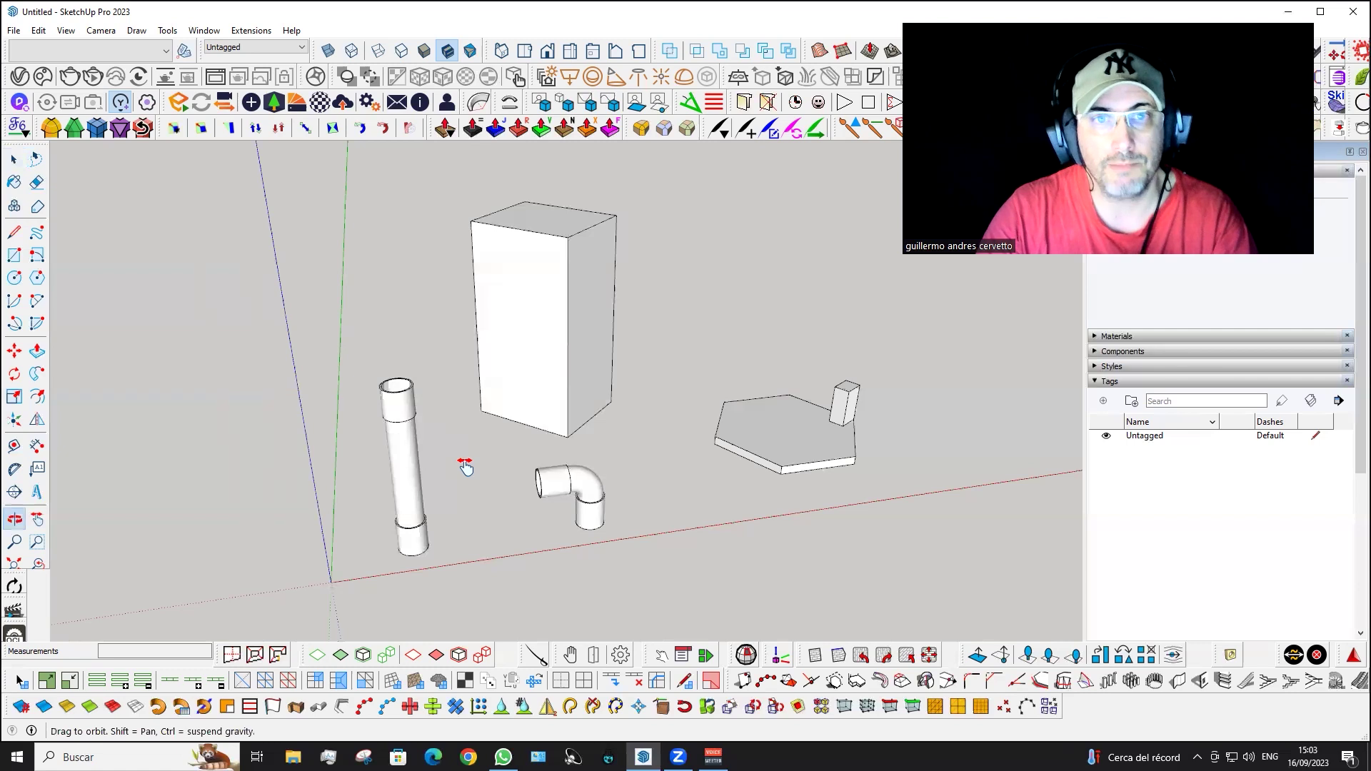
key(space)
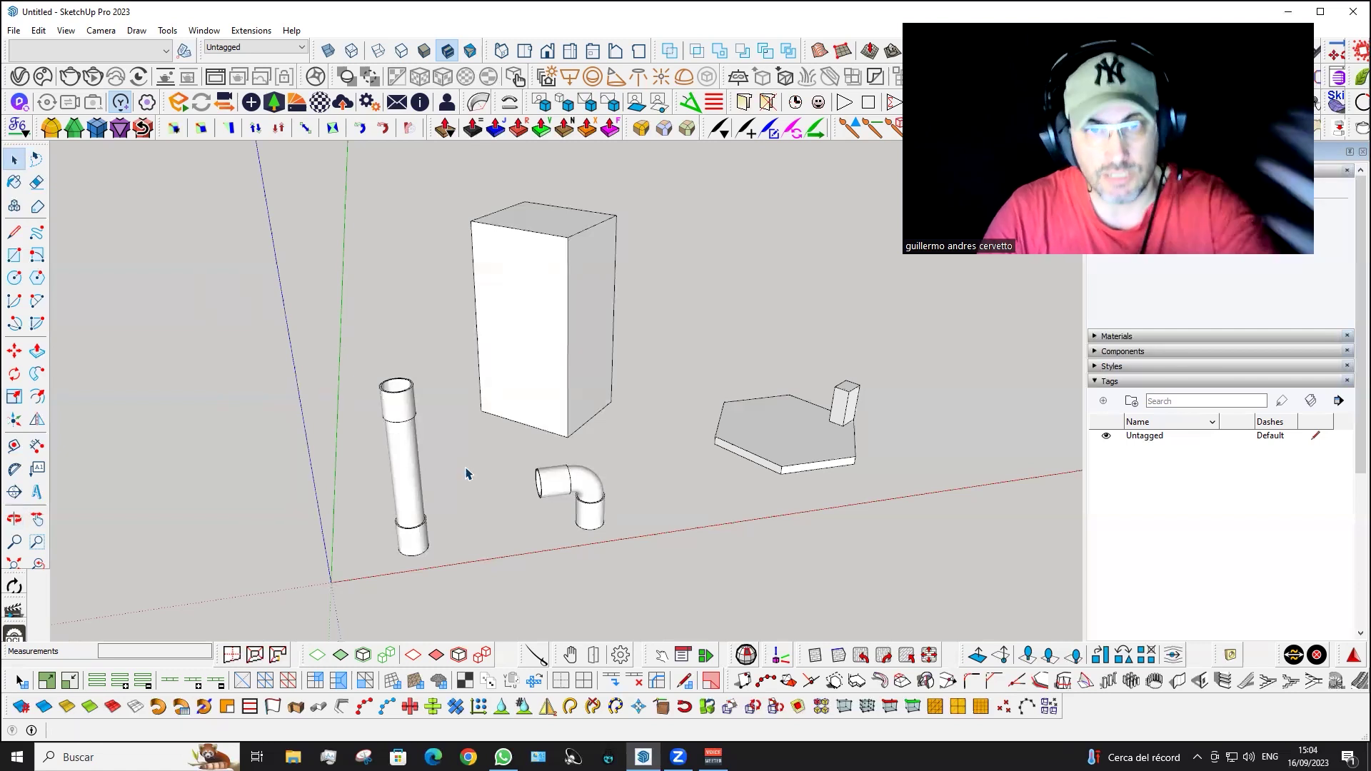
- Keep orbiting to view the pieces from different angles
mouse_move(458, 487)
middle_down()
mouse_move(438, 475)
mouse_move(475, 477)
middle_up()
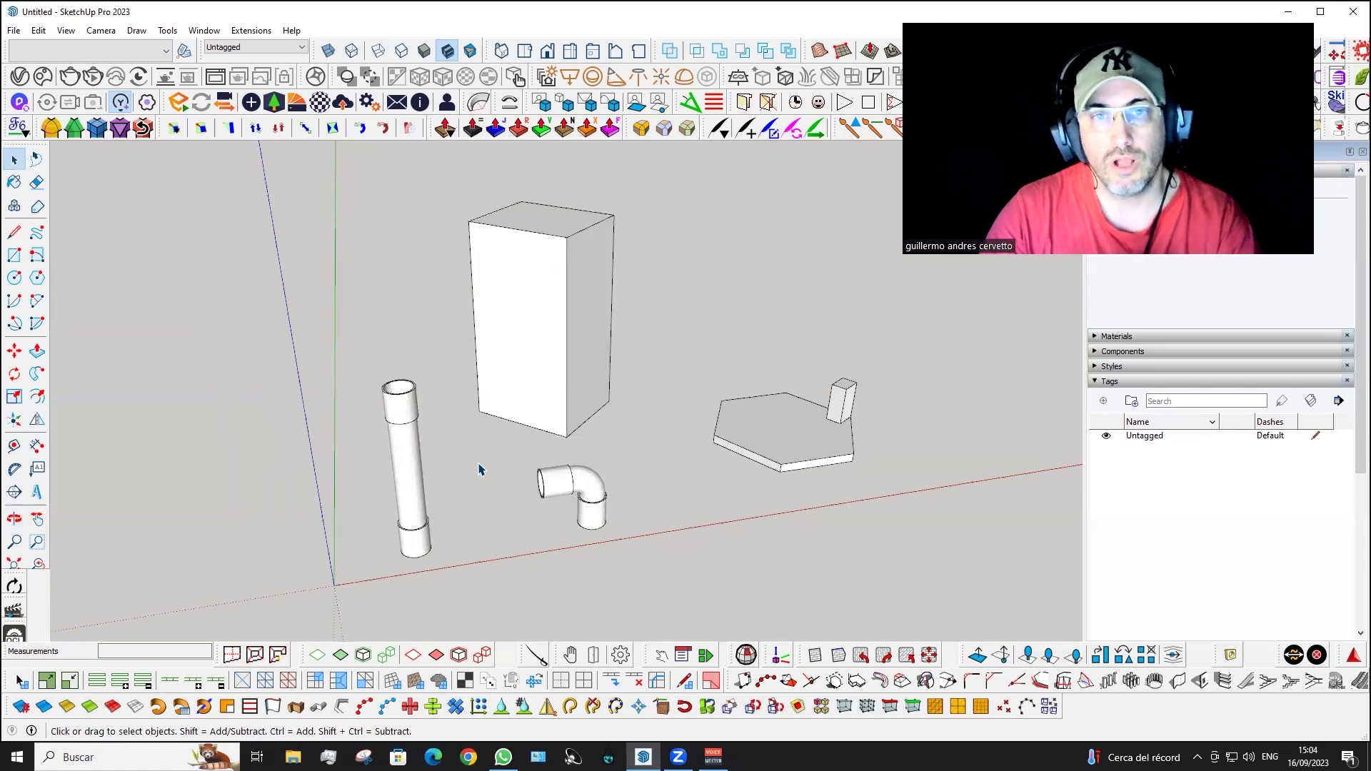
mouse_move(479, 468)
middle_down()
mouse_move(481, 444)
mouse_move(489, 454)
middle_up()
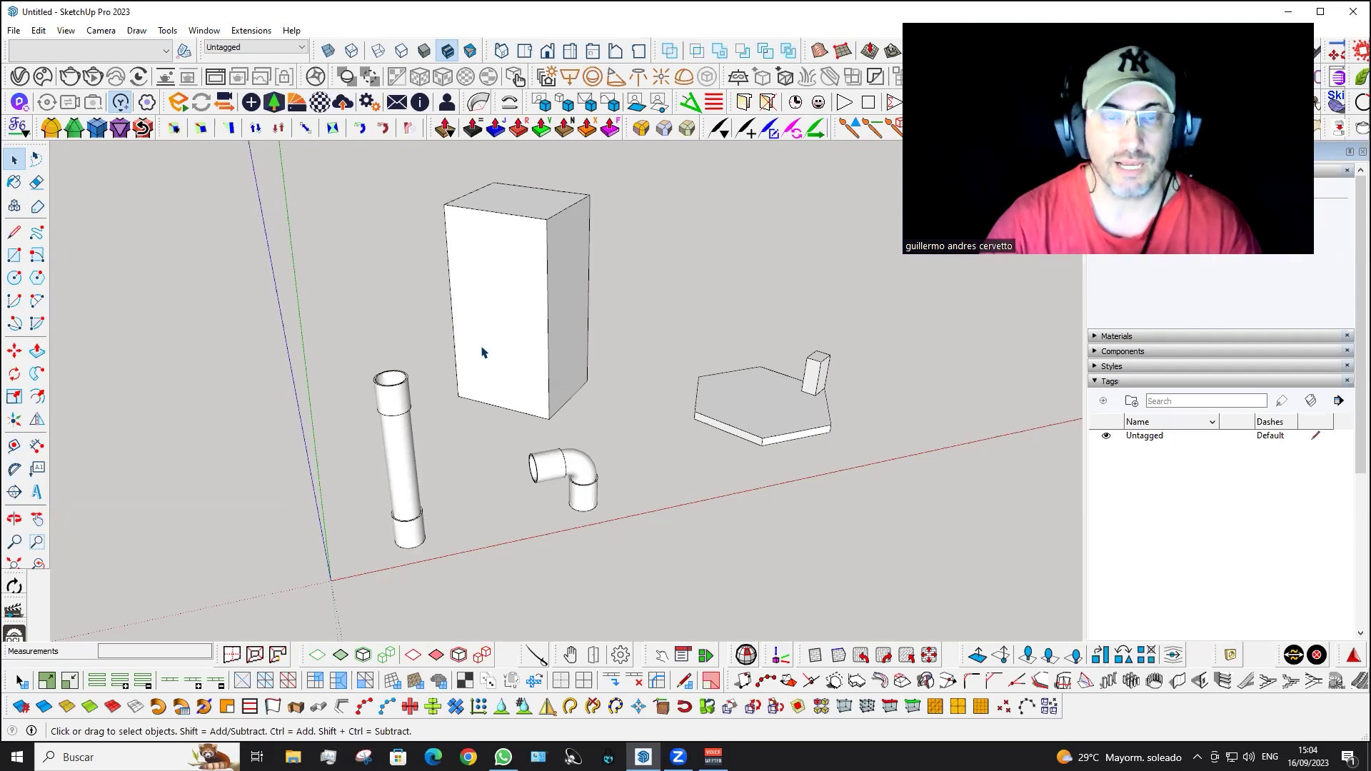
middle_drag(497, 590, 518, 514)
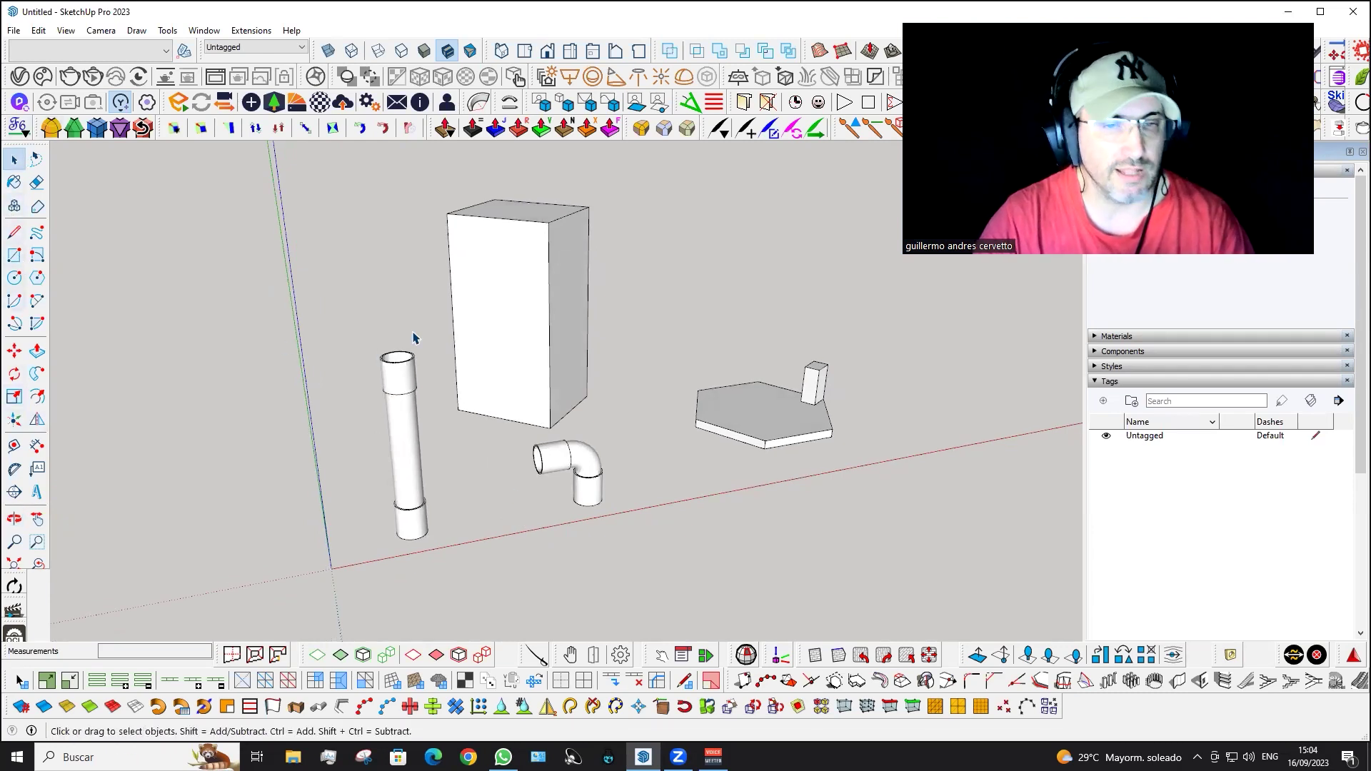
middle_drag(465, 276, 469, 278)
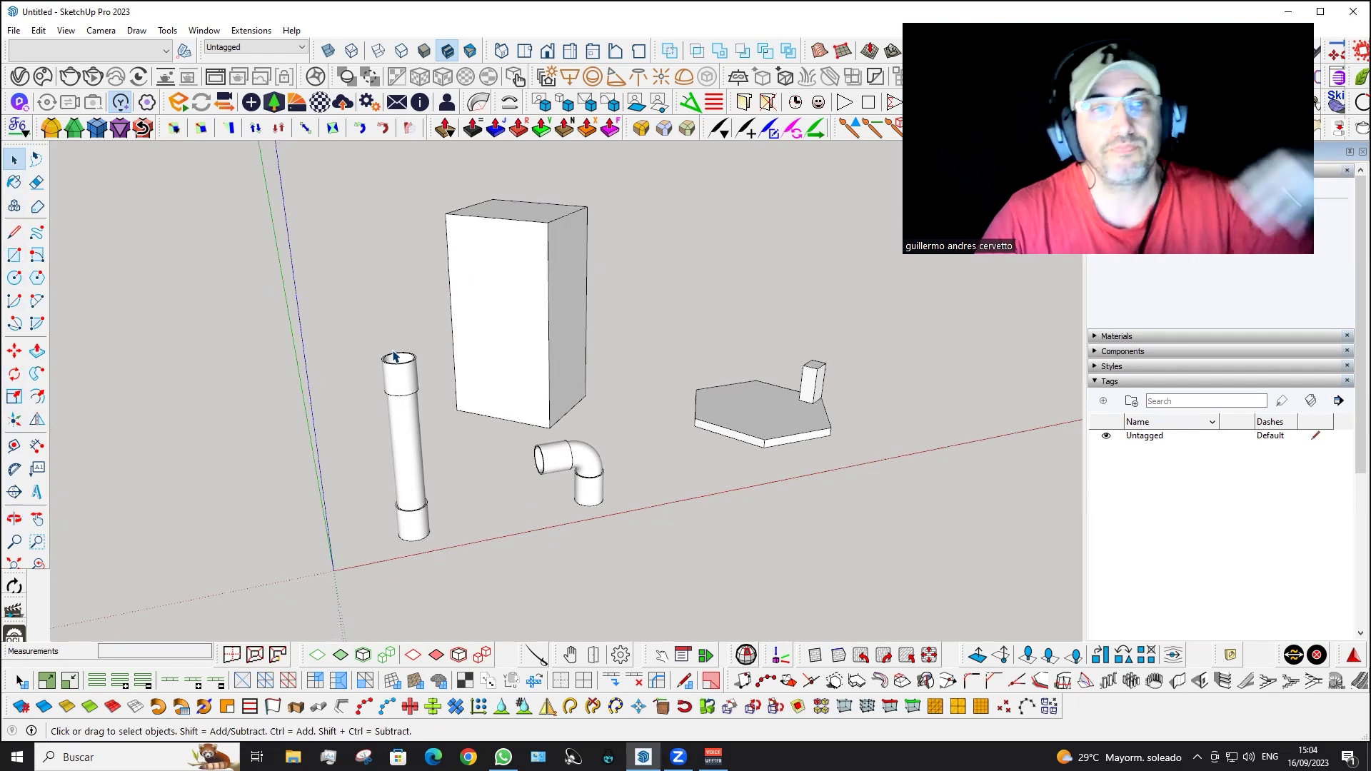
key(o)
drag(381, 350, 384, 364)
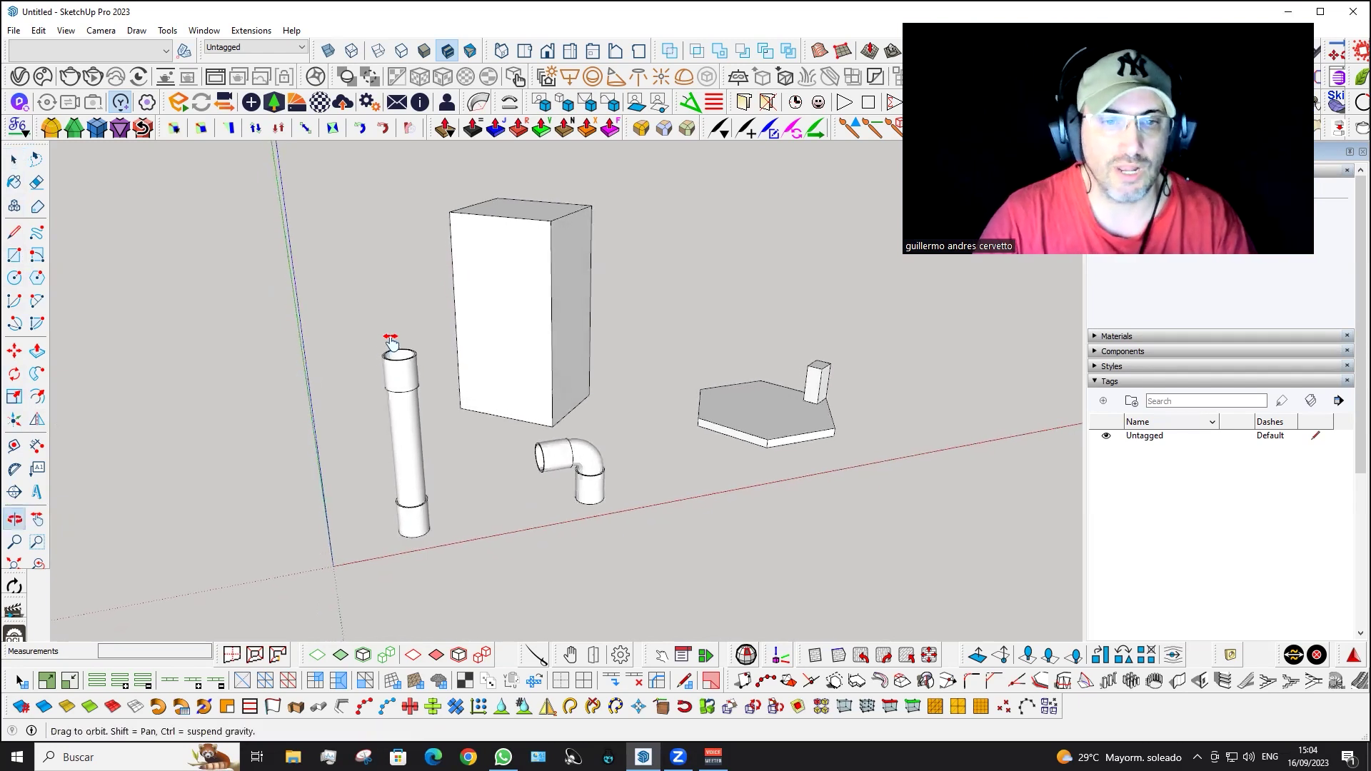
key(space)
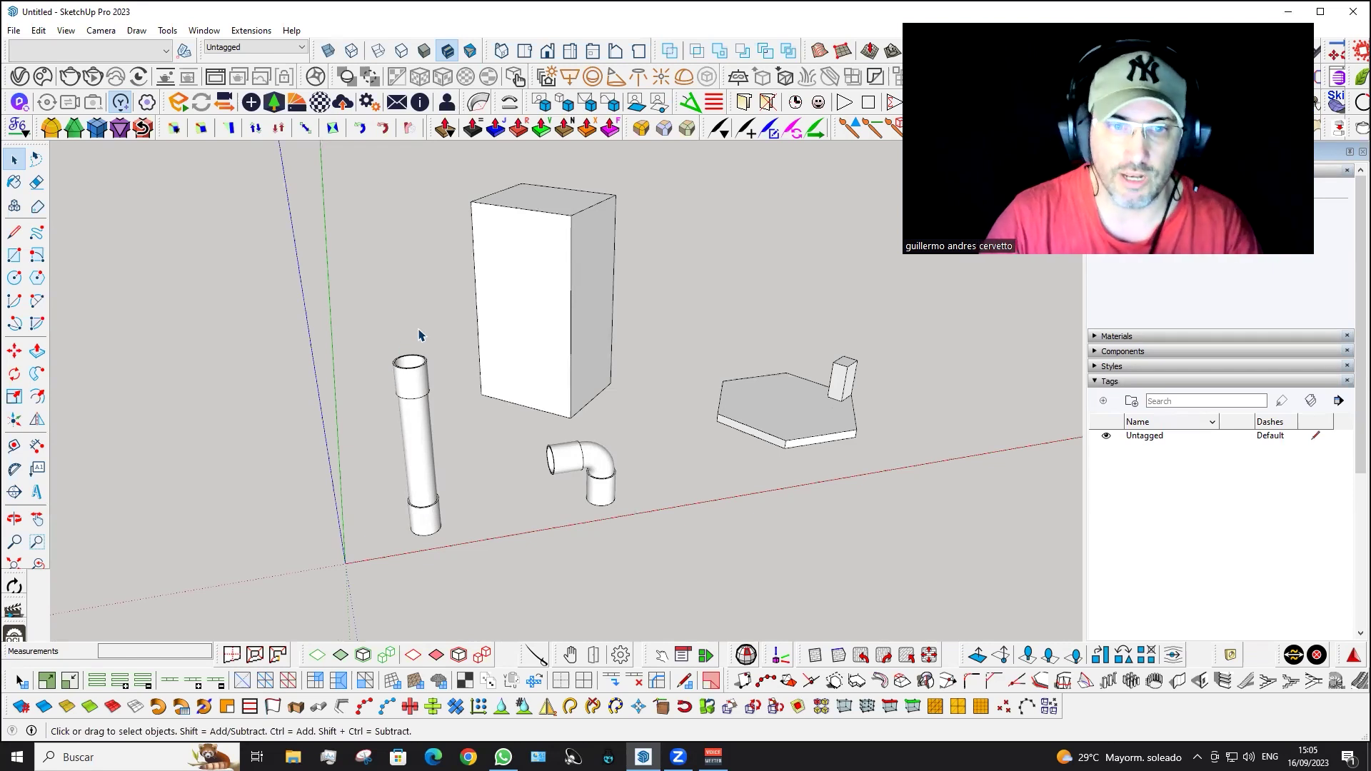
middle_drag(419, 335, 421, 341)
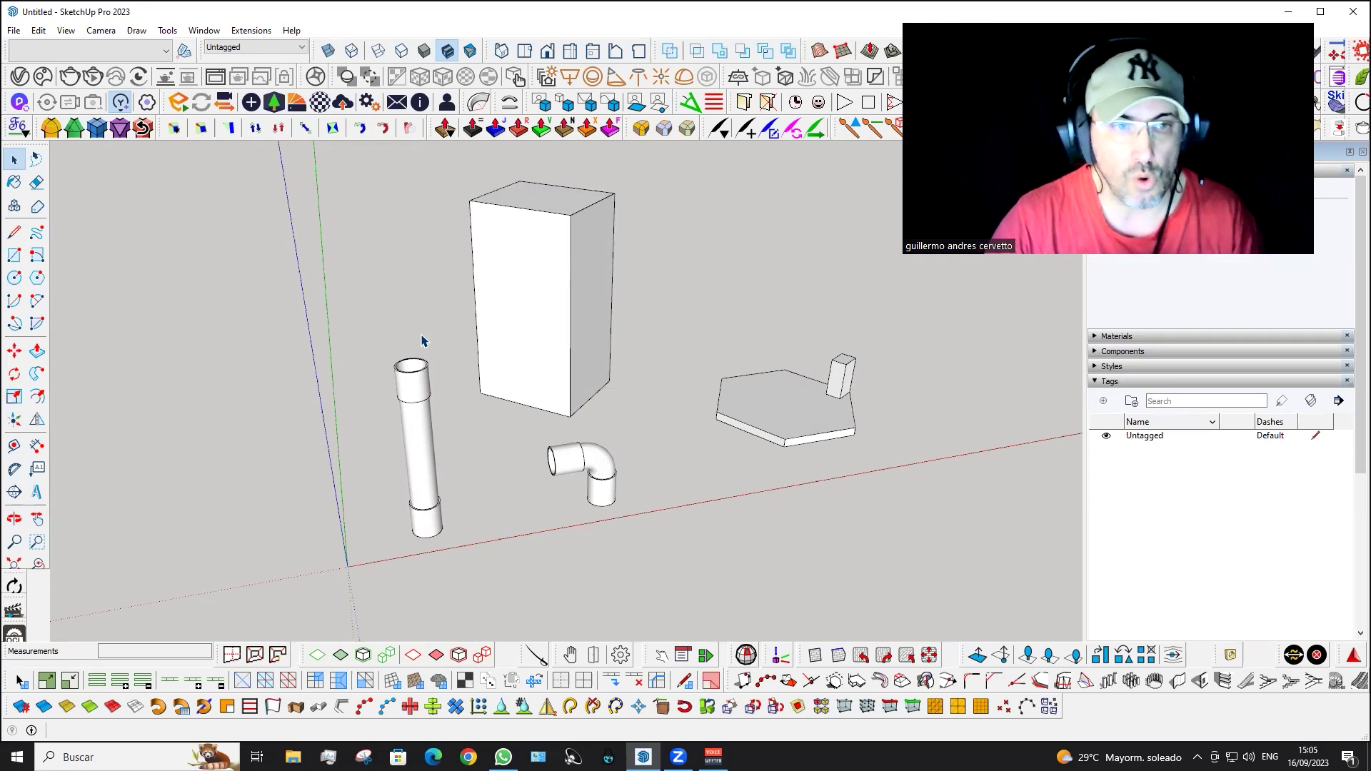
mouse_move(422, 341)
middle_down()
mouse_move(434, 321)
mouse_move(431, 333)
middle_up()
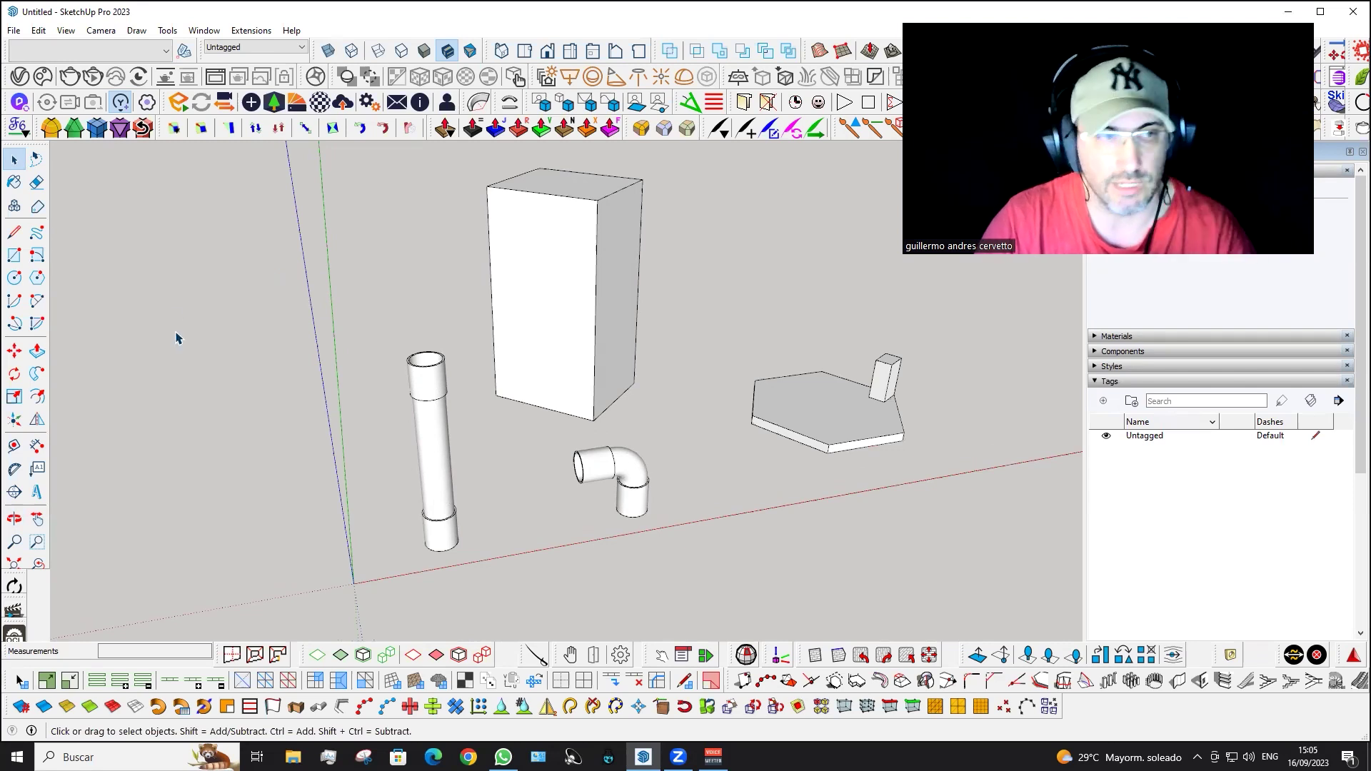
mouse_move(162, 393)
middle_down()
mouse_move(147, 343)
mouse_move(134, 355)
mouse_move(162, 357)
middle_up()
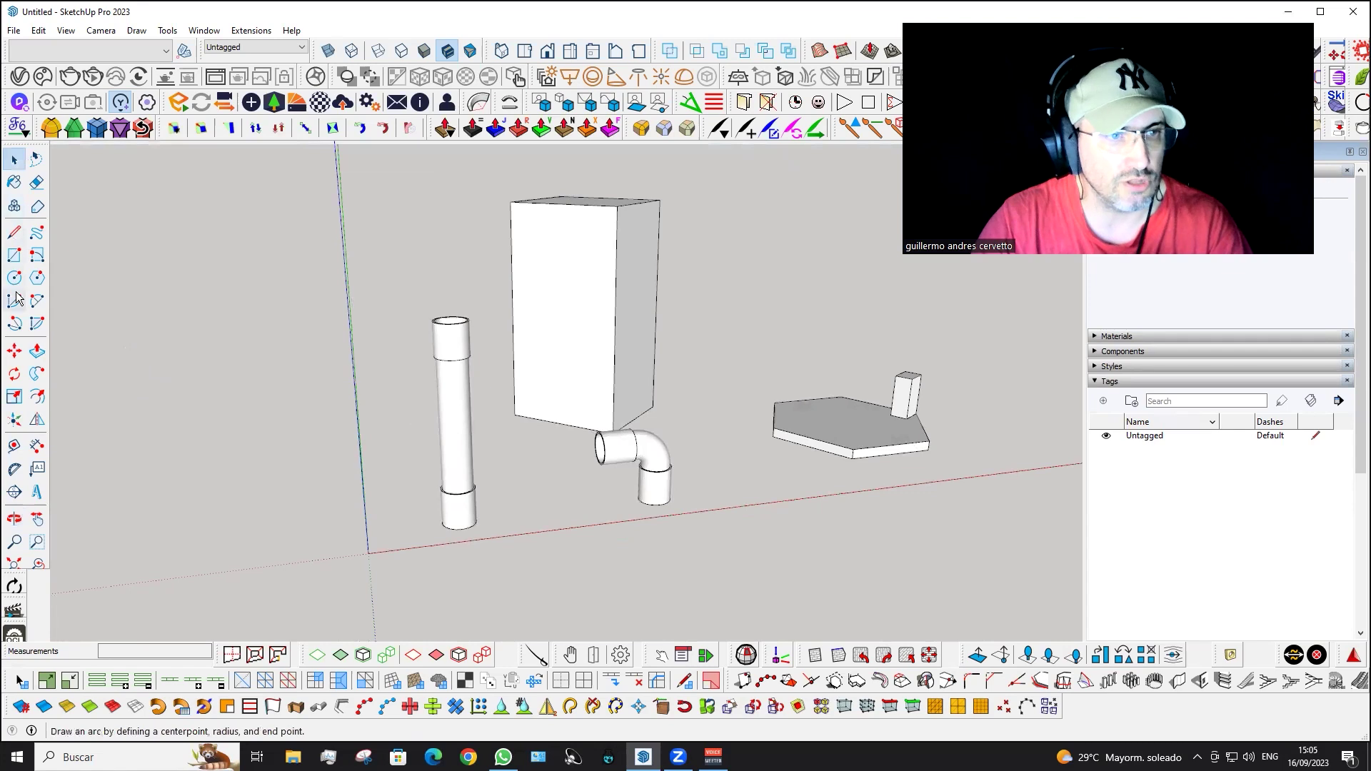
- Scroll-zoom in on the wall while orbiting toward the pipe
scroll(452, 325, up, 2)
scroll(453, 307, up, 2)
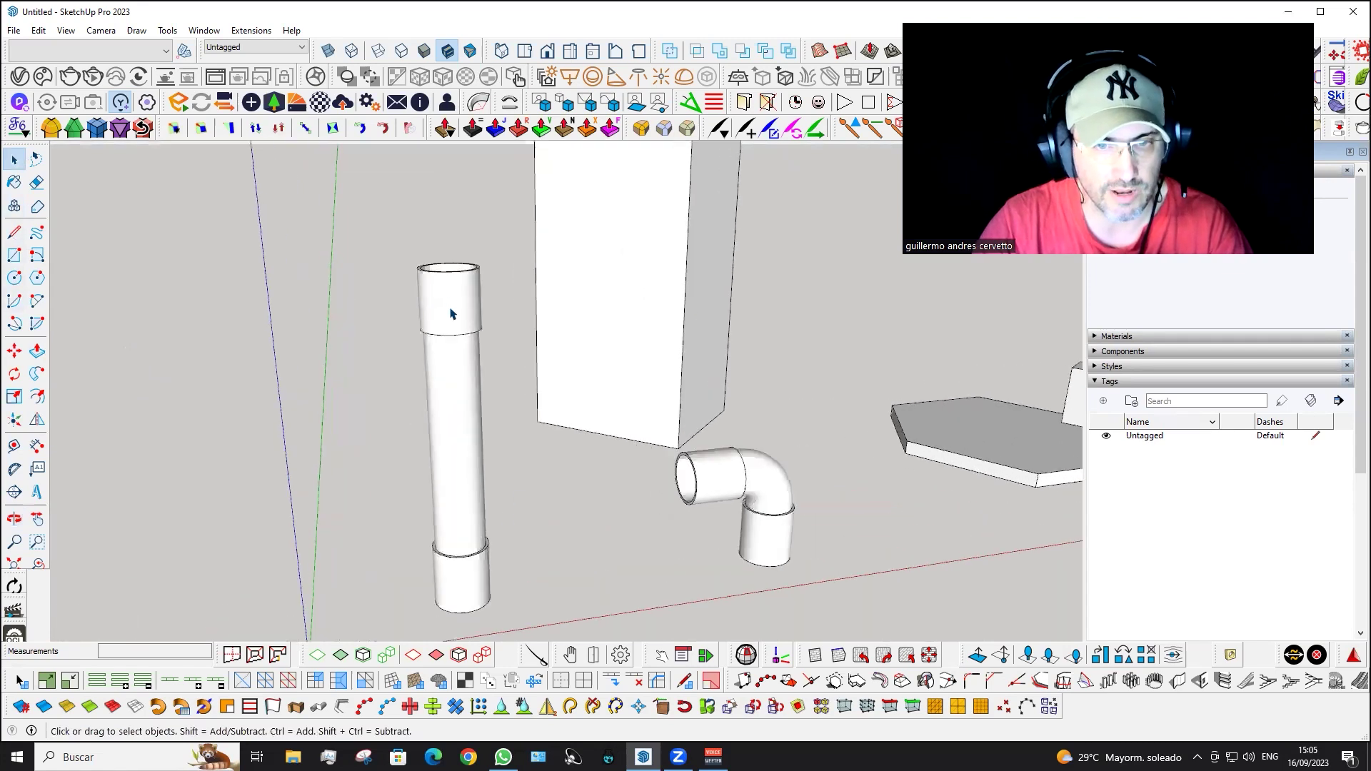
scroll(453, 303, up, 2)
middle_drag(710, 238, 708, 228)
scroll(631, 309, up, 2)
scroll(483, 190, up, 2)
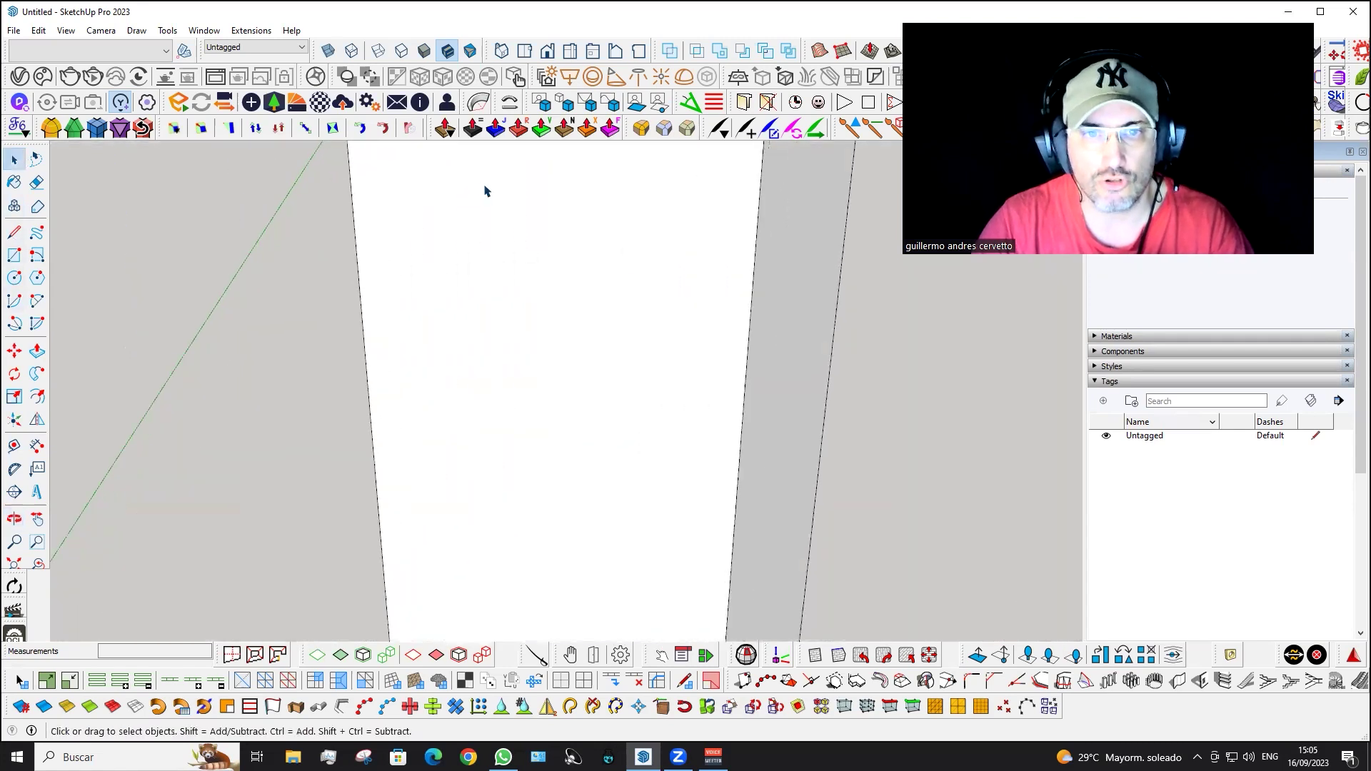
scroll(505, 220, up, 2)
scroll(507, 222, up, 2)
mouse_move(507, 222)
middle_down()
mouse_move(554, 248)
mouse_move(535, 294)
mouse_move(478, 269)
mouse_move(566, 278)
mouse_move(517, 269)
mouse_move(517, 284)
mouse_move(472, 216)
middle_up()
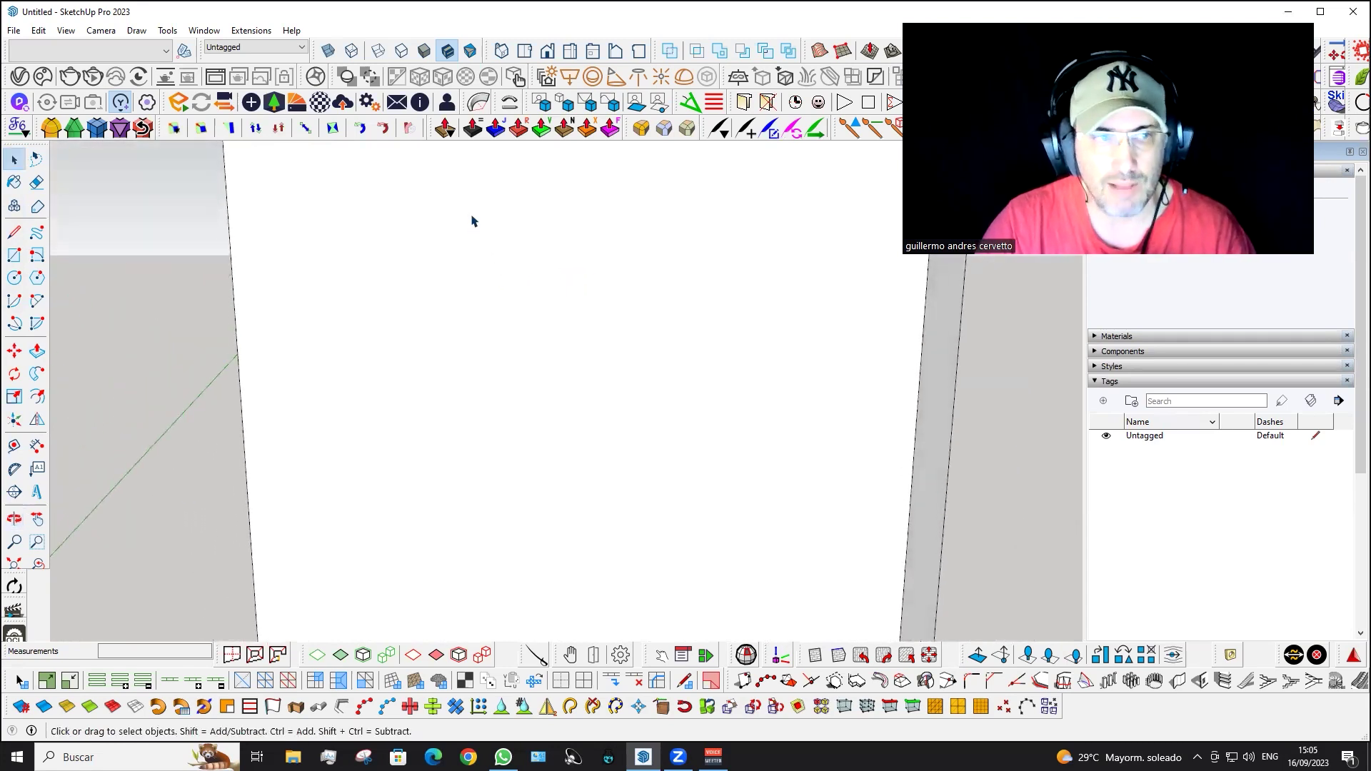
- Zoom and orbit back out until the whole model and axes are visible
scroll(416, 285, down, 2)
mouse_move(416, 285)
middle_down()
mouse_move(453, 253)
mouse_move(460, 284)
middle_up()
scroll(460, 290, down, 2)
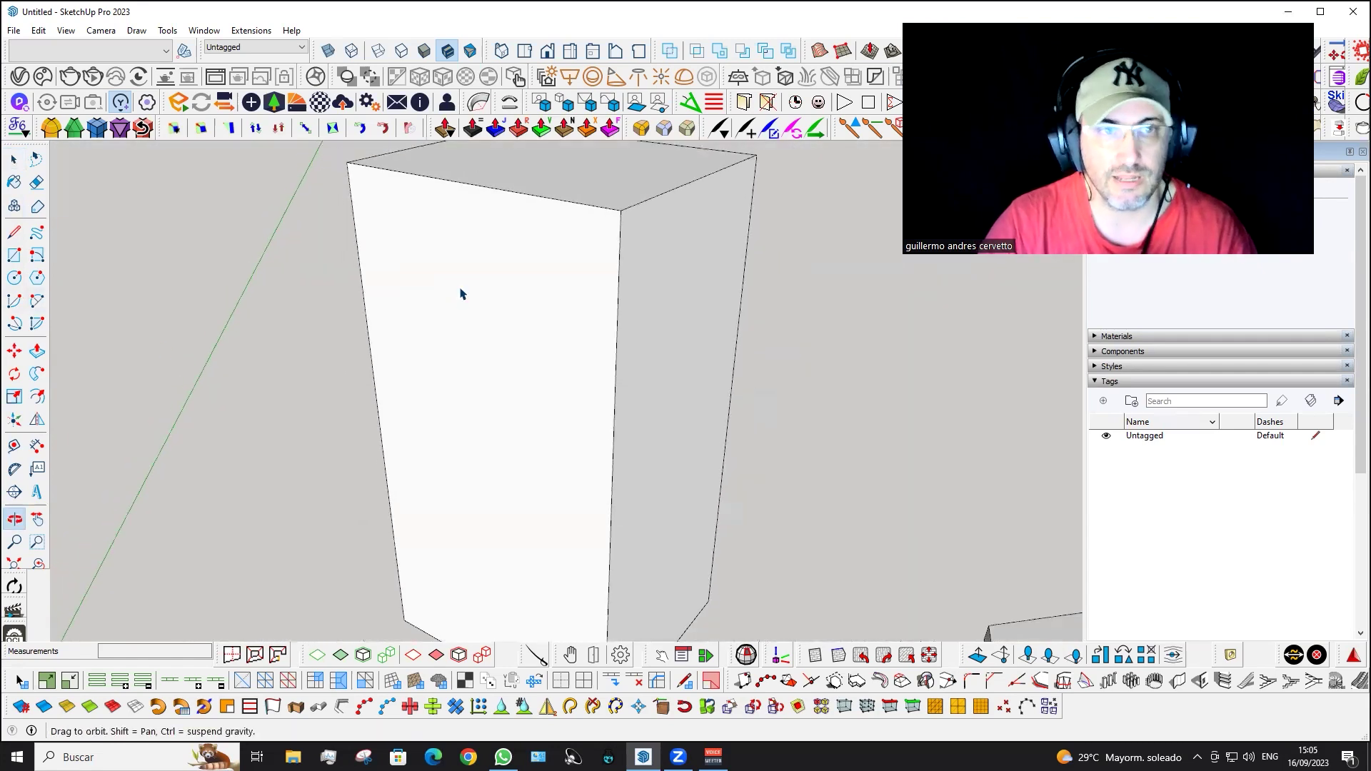
scroll(460, 286, down, 1)
scroll(463, 286, down, 2)
mouse_move(445, 355)
middle_down()
mouse_move(414, 328)
mouse_move(423, 322)
mouse_move(414, 429)
middle_up()
key(o)
mouse_move(413, 428)
mouse_down()
mouse_move(508, 343)
mouse_move(518, 283)
mouse_move(520, 325)
mouse_move(474, 438)
mouse_move(450, 380)
mouse_move(465, 349)
mouse_move(496, 389)
mouse_up()
- Expand the Styles tray to the Edit tab's Background settings
key(space)
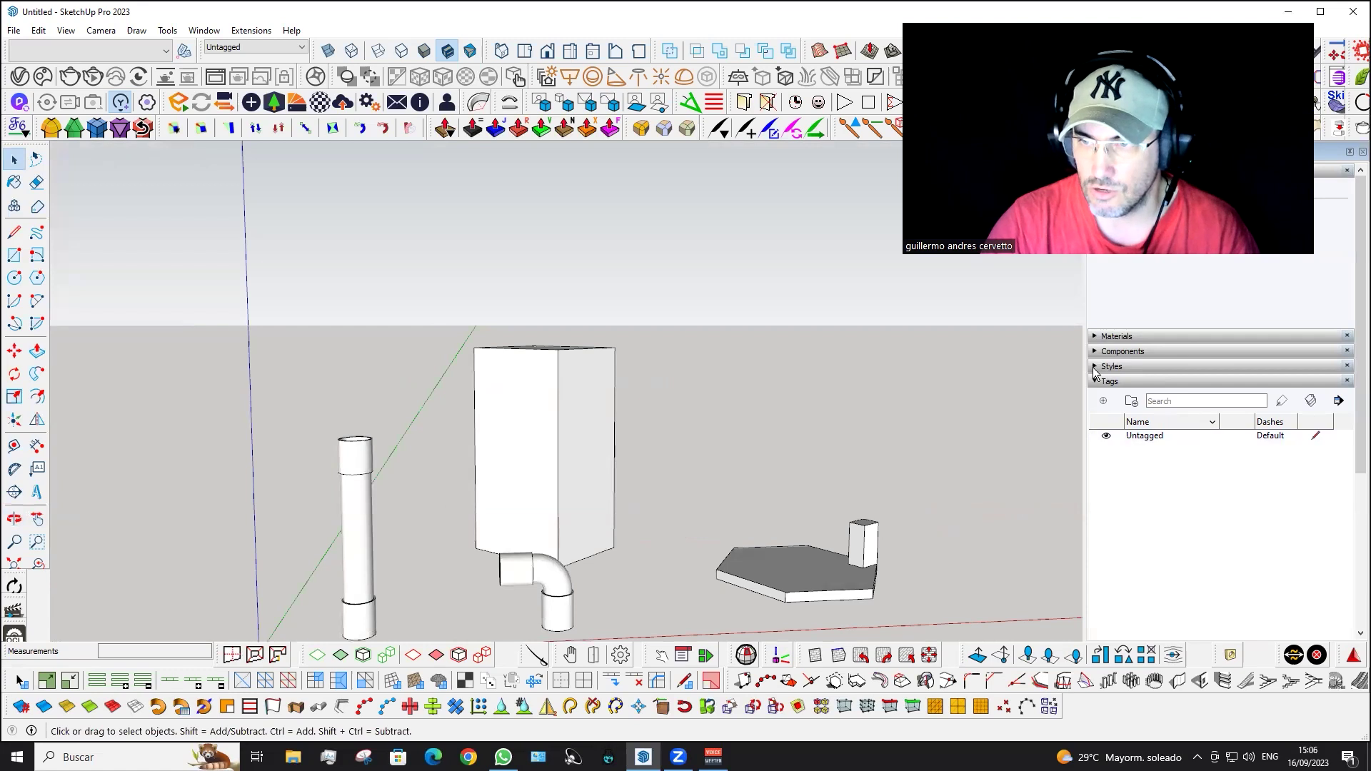
click(1094, 365)
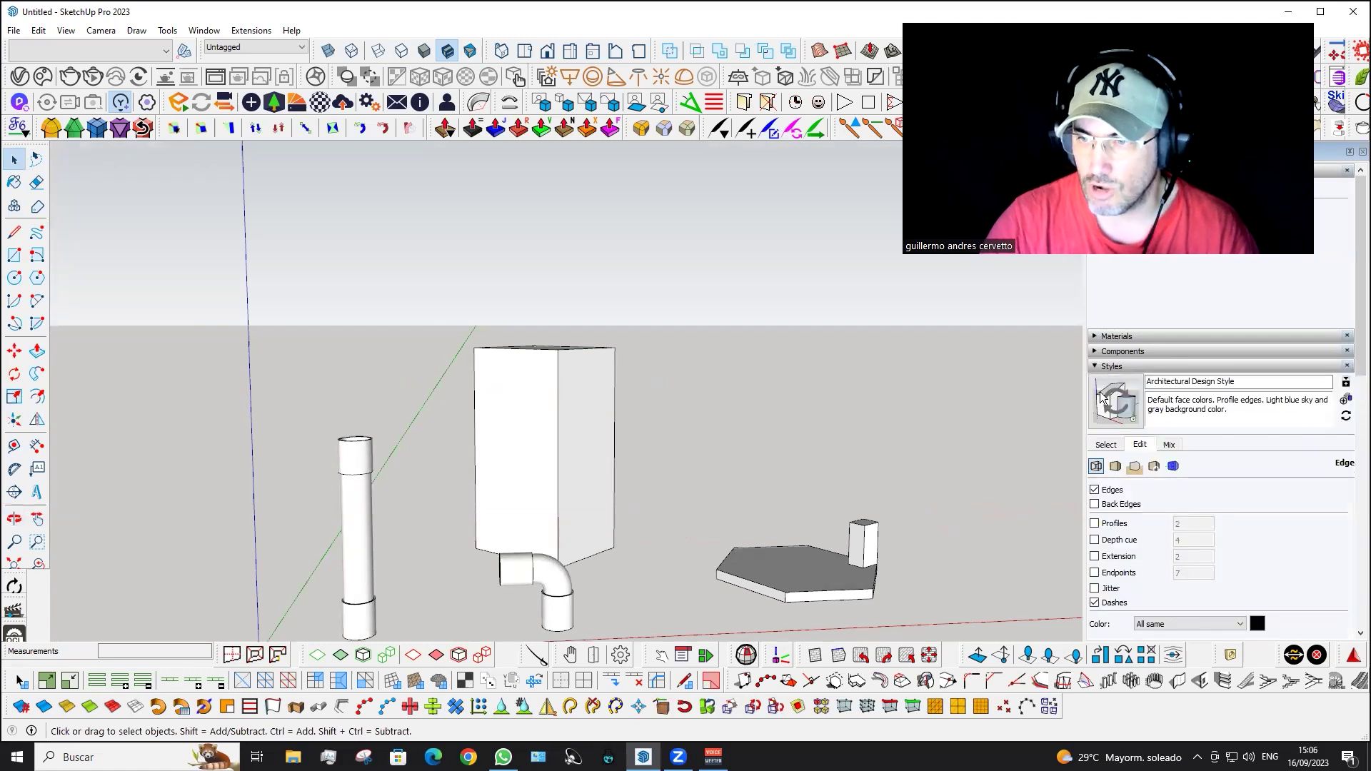
click(1135, 466)
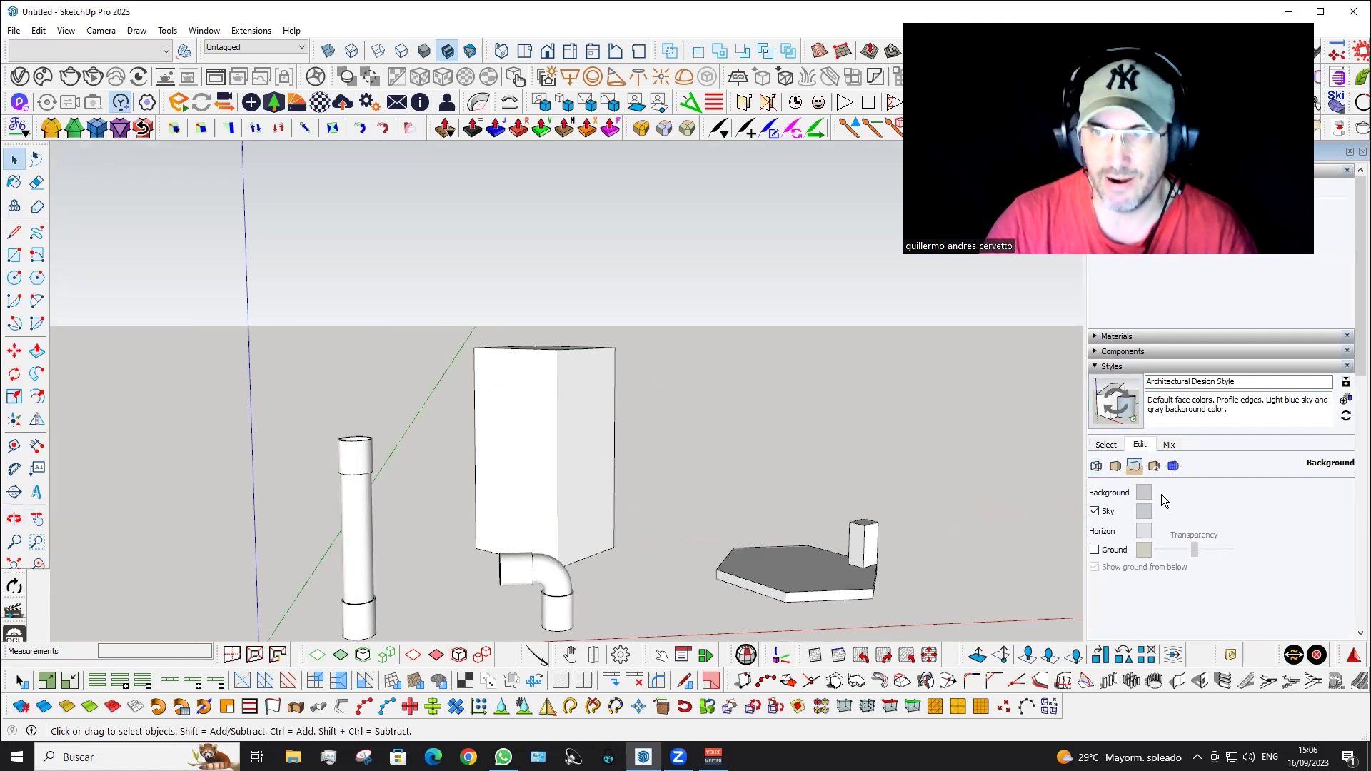
- Toggle the Sky checkbox, leaving it on, and open the Horizon colour swatch
click(1095, 512)
click(1094, 512)
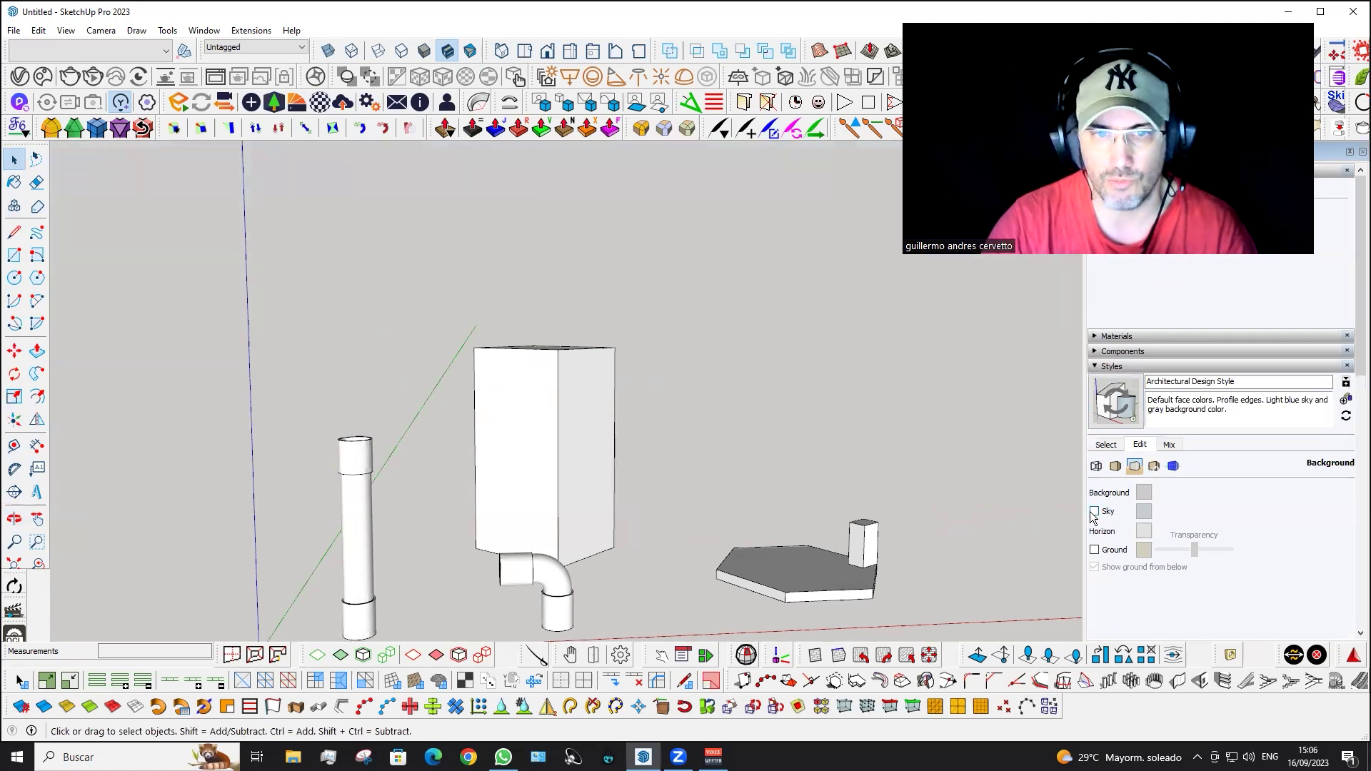
click(1095, 512)
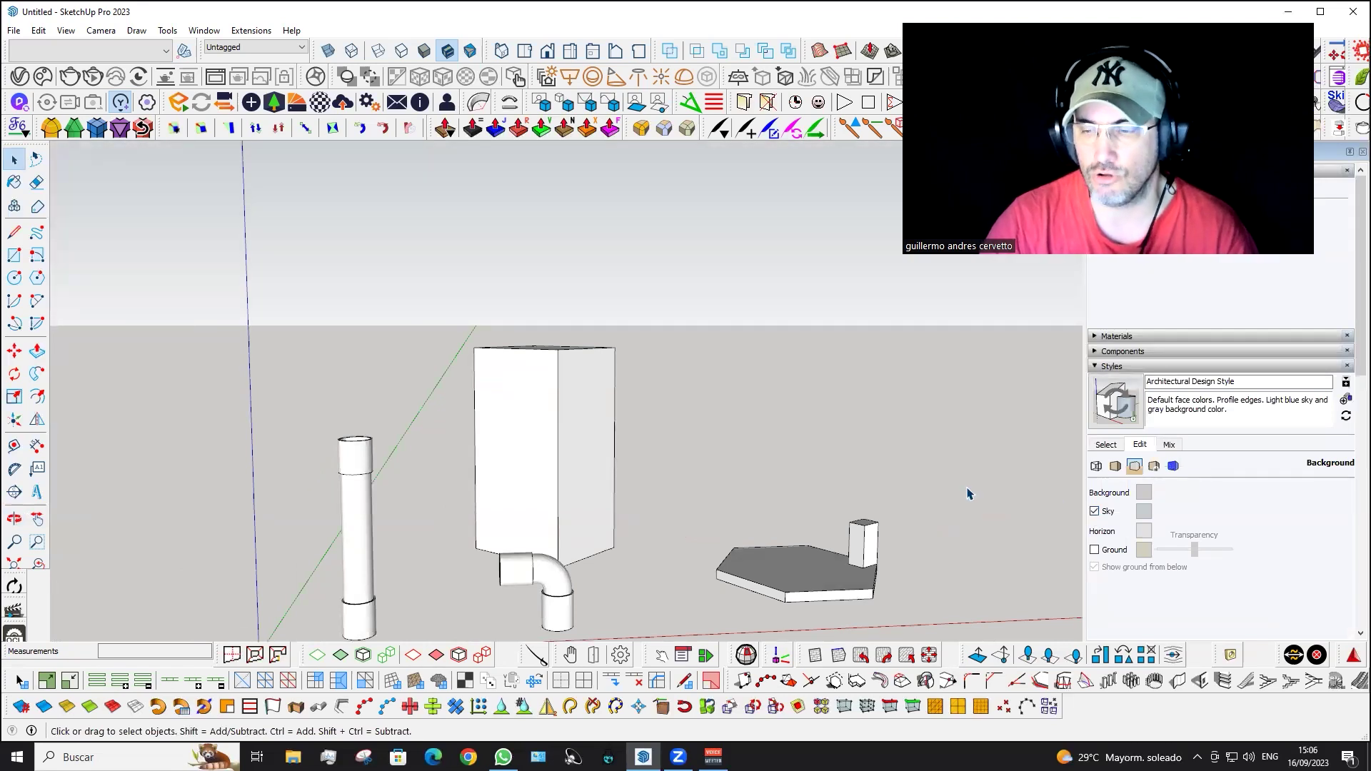
middle_drag(582, 490, 607, 459)
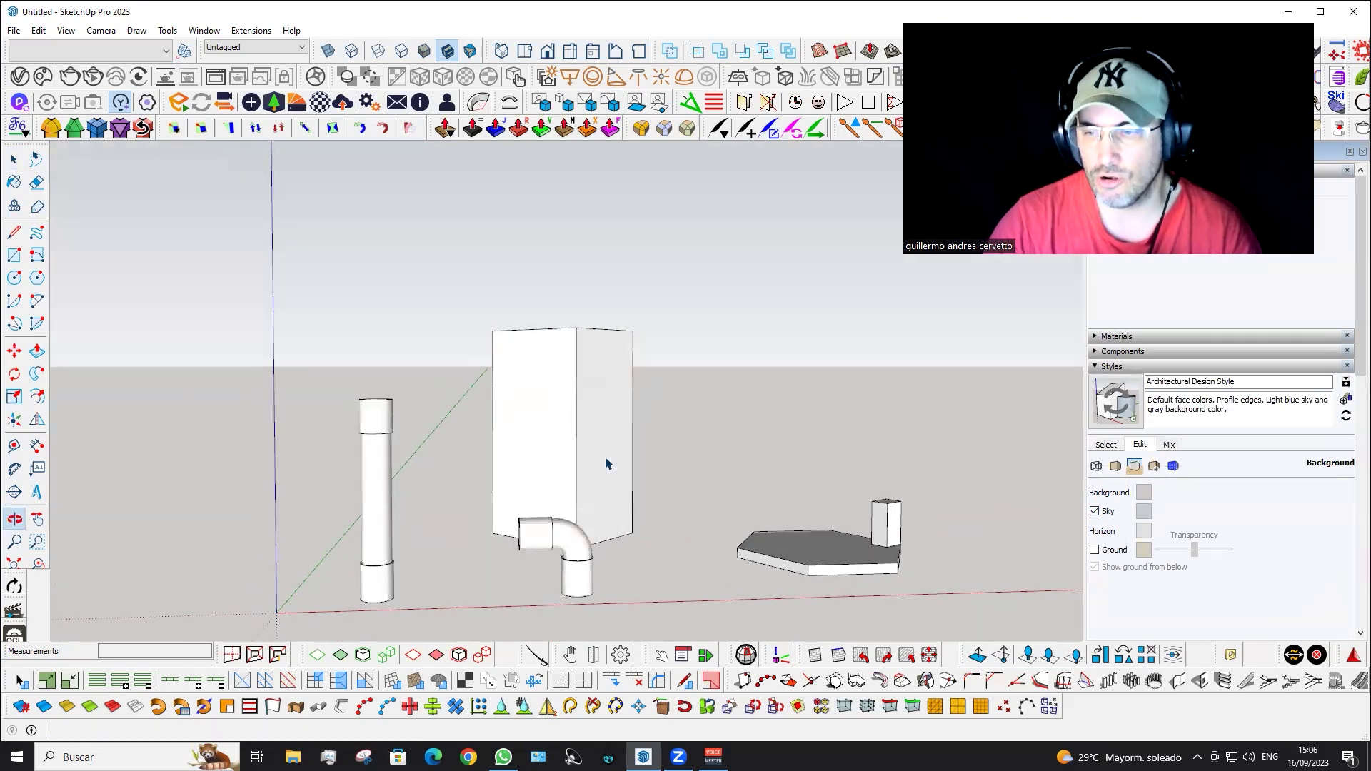
click(1143, 536)
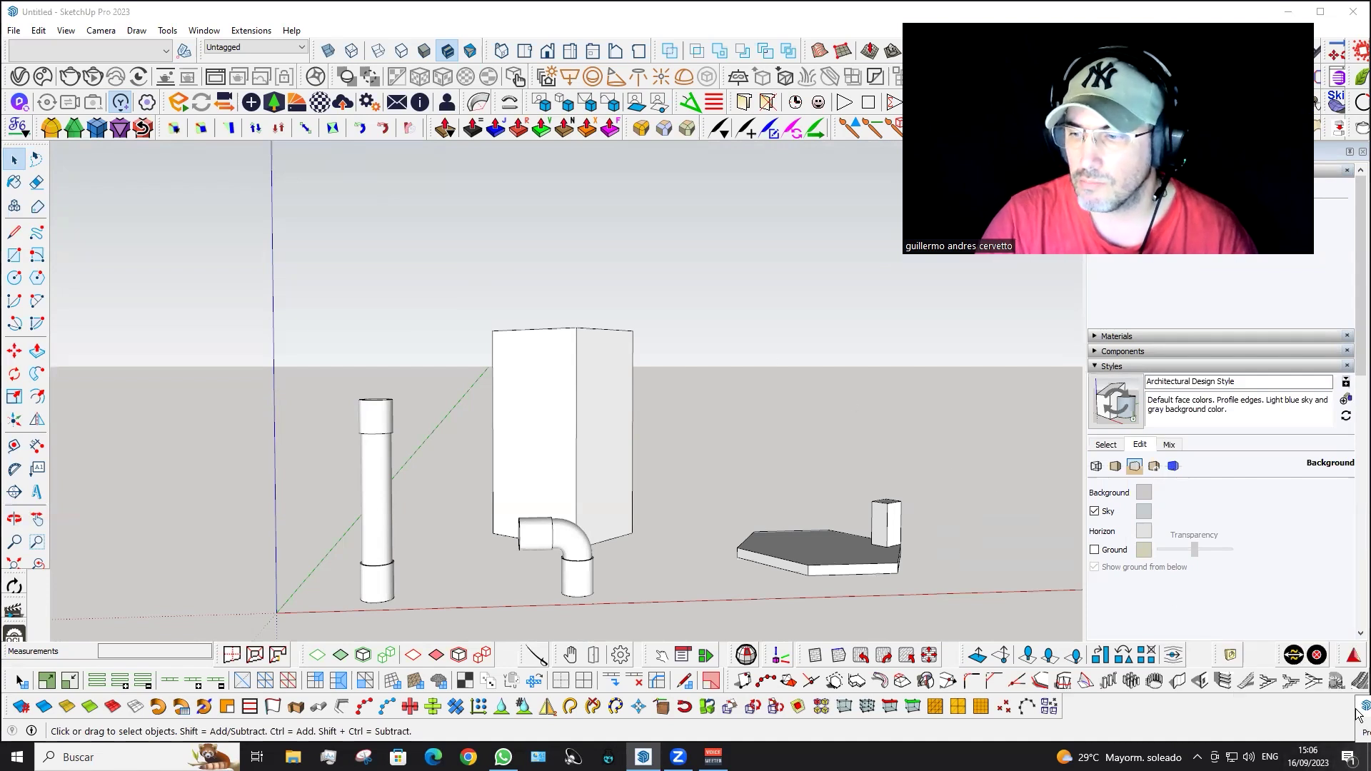
- Set the background horizon colour to dark blue
mouse_move(1355, 696)
mouse_down()
mouse_move(1177, 523)
mouse_move(232, 170)
mouse_up()
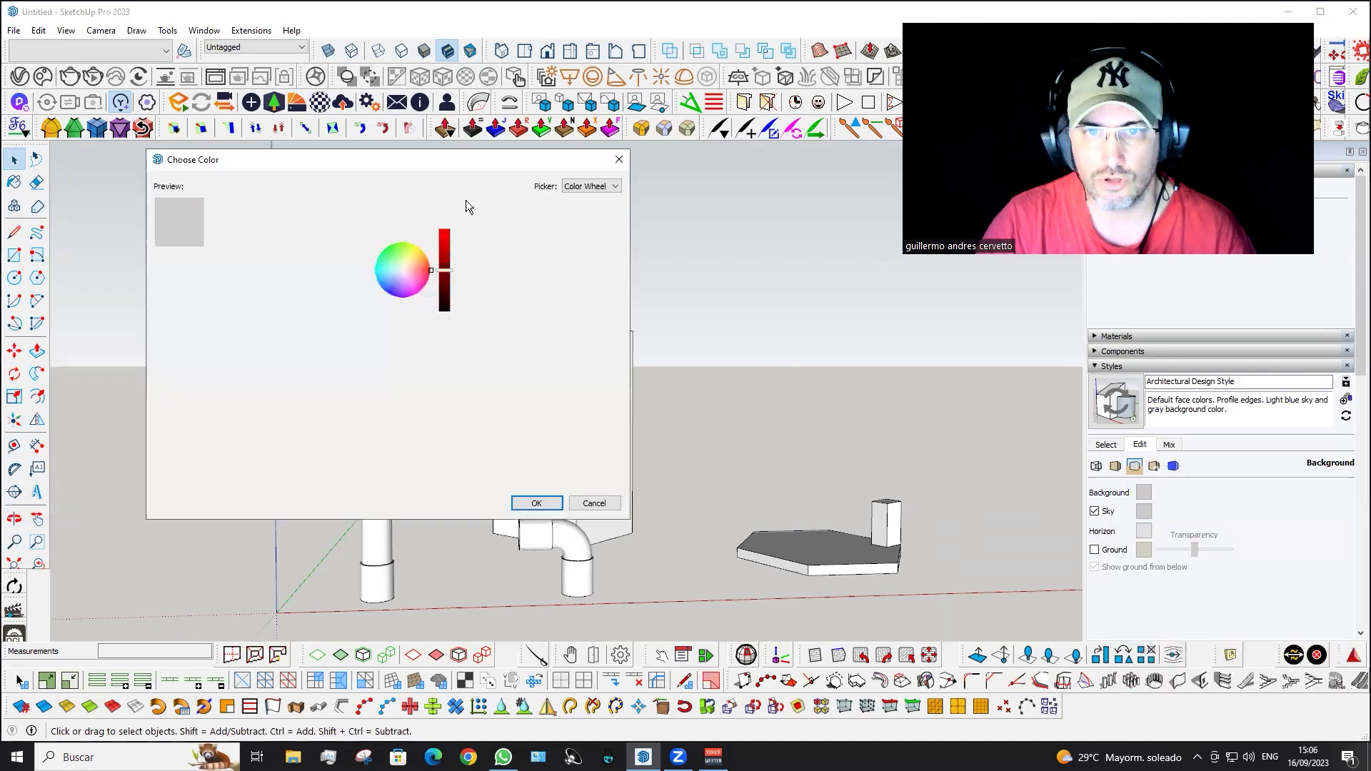
click(619, 156)
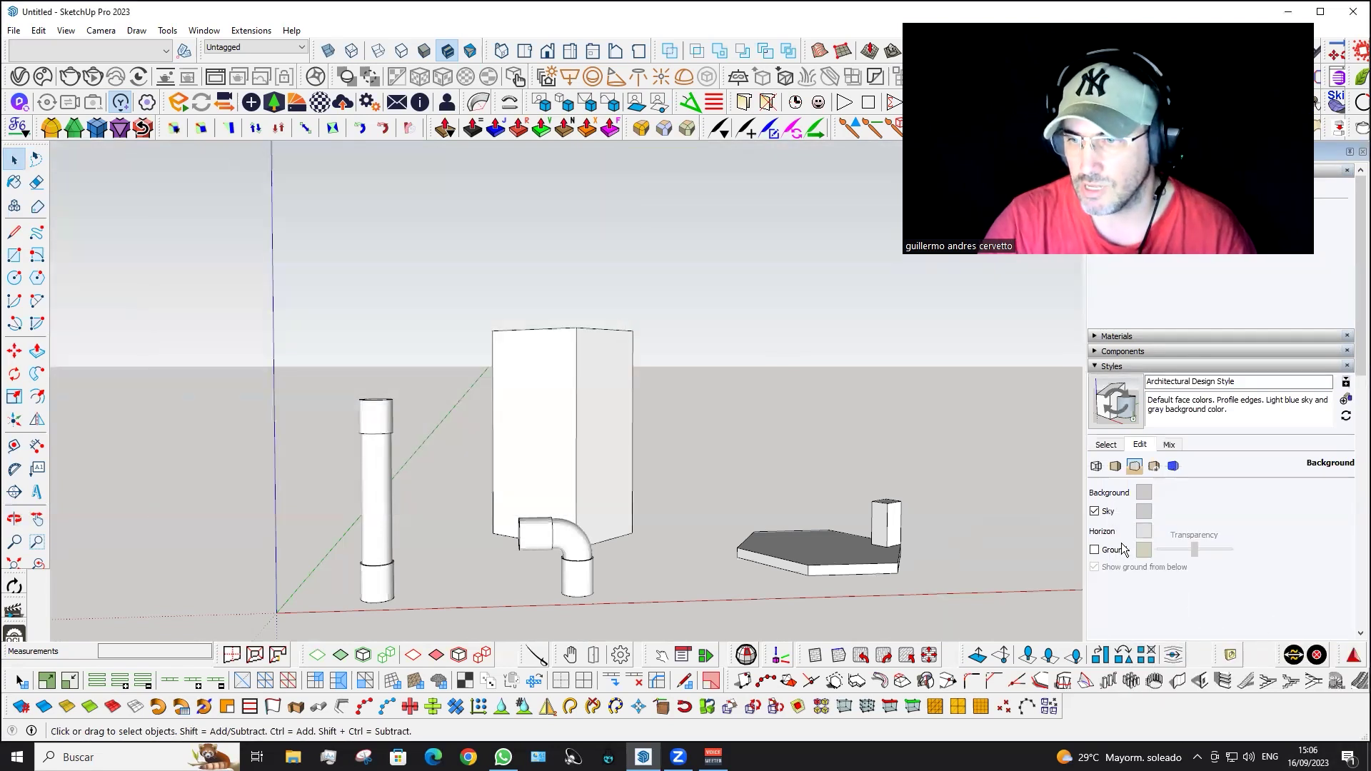
click(1143, 532)
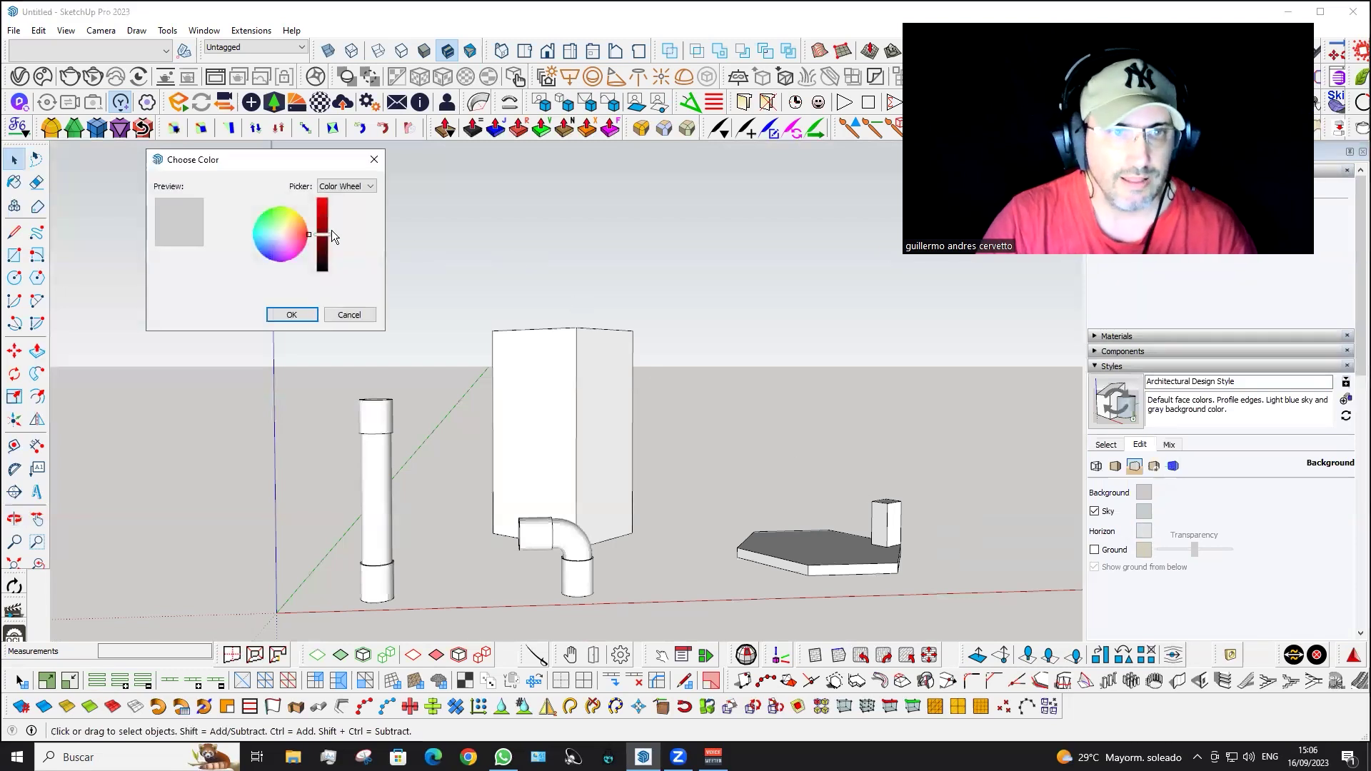
drag(292, 230, 256, 260)
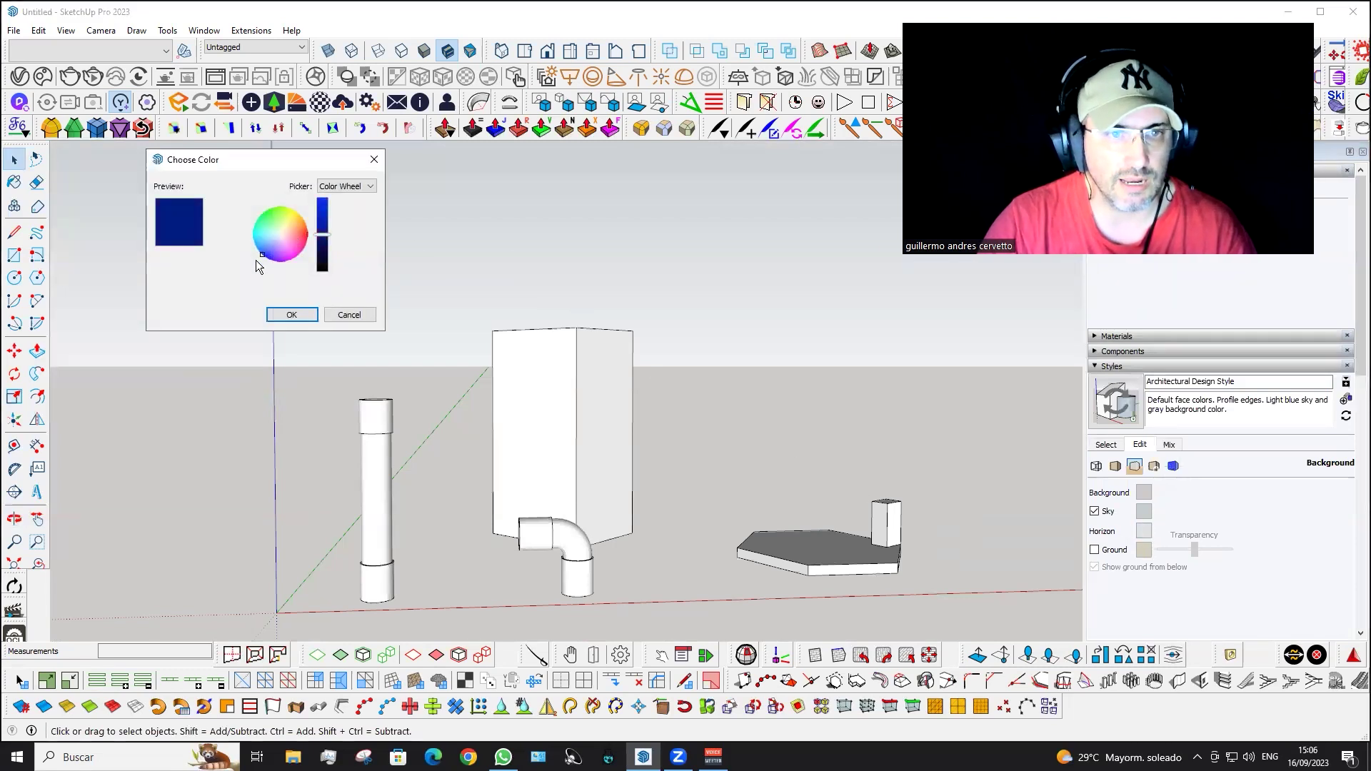
click(291, 314)
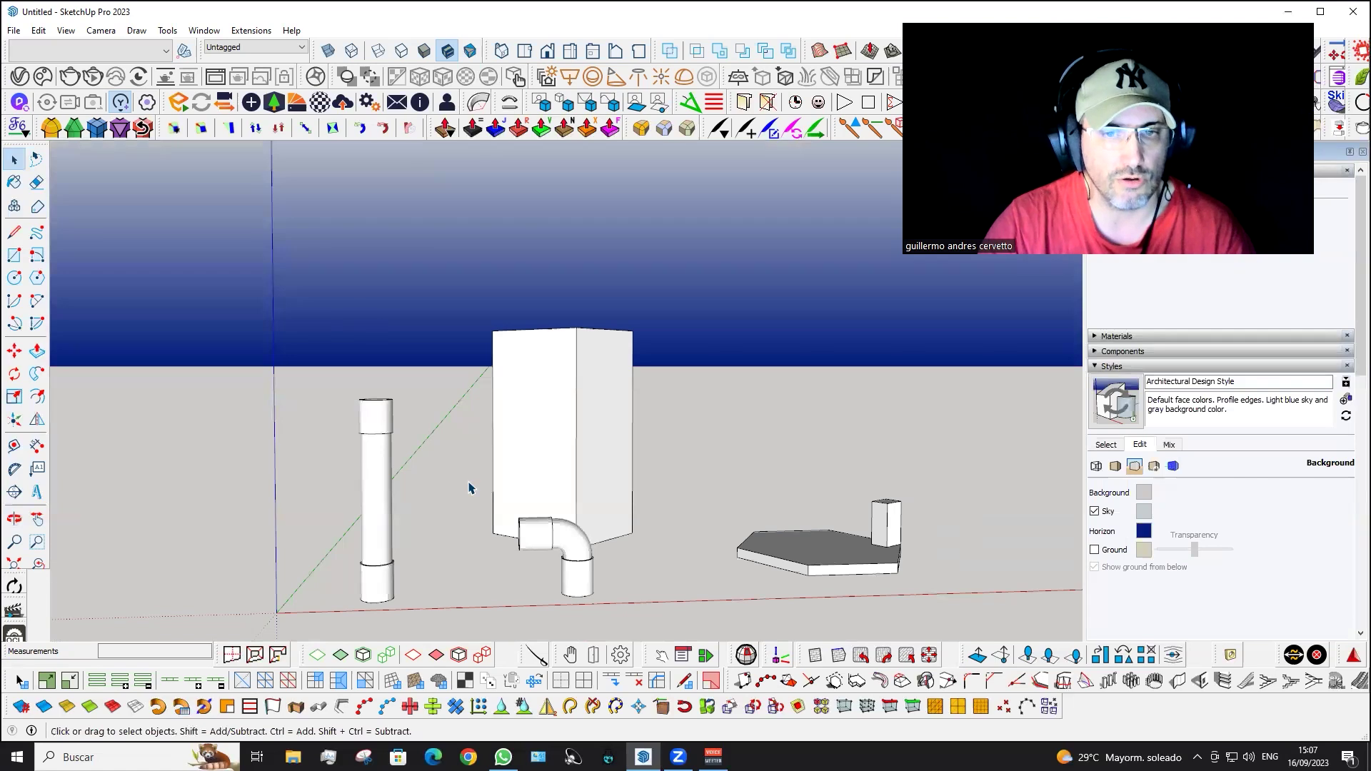
- Tilt the camera up to show more sky and set the sky colour to yellow
key(l)
mouse_move(475, 490)
mouse_down()
mouse_move(432, 383)
mouse_move(474, 453)
mouse_up()
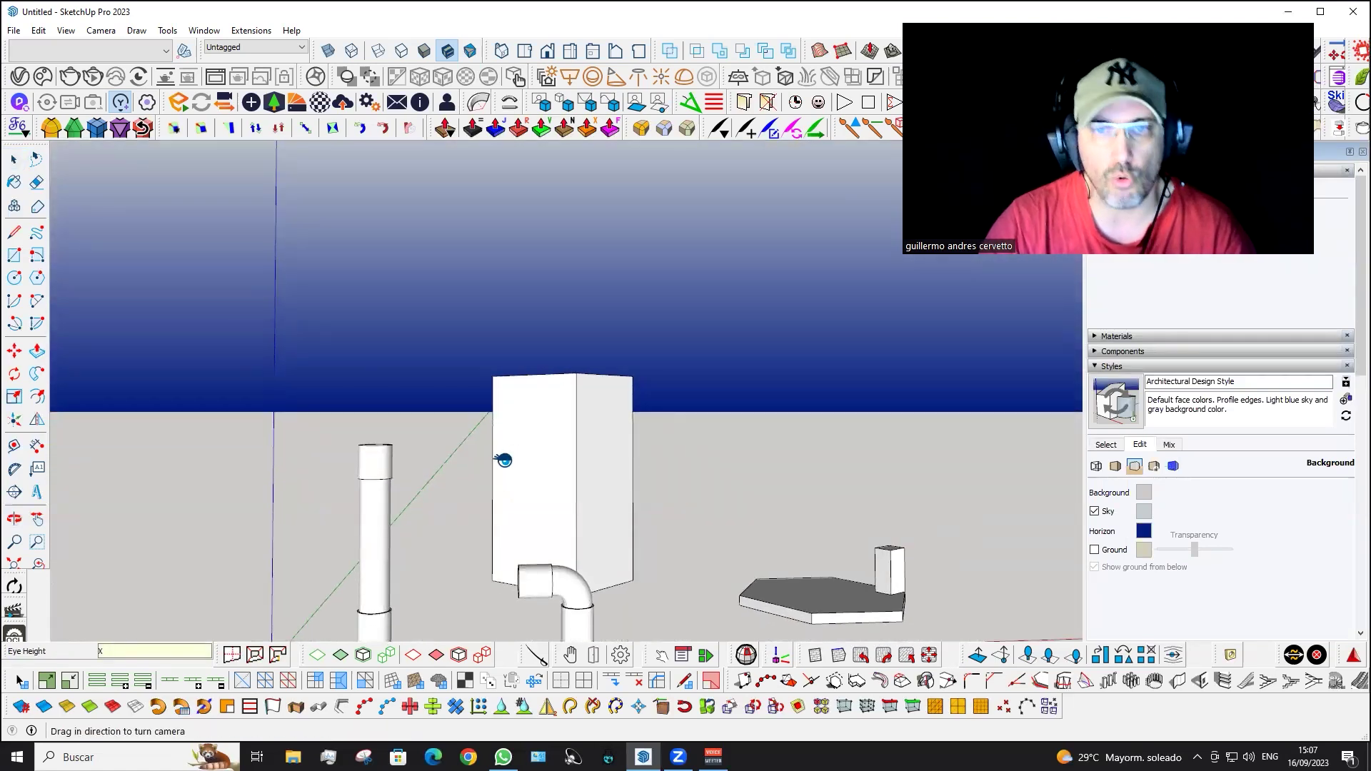
click(1147, 512)
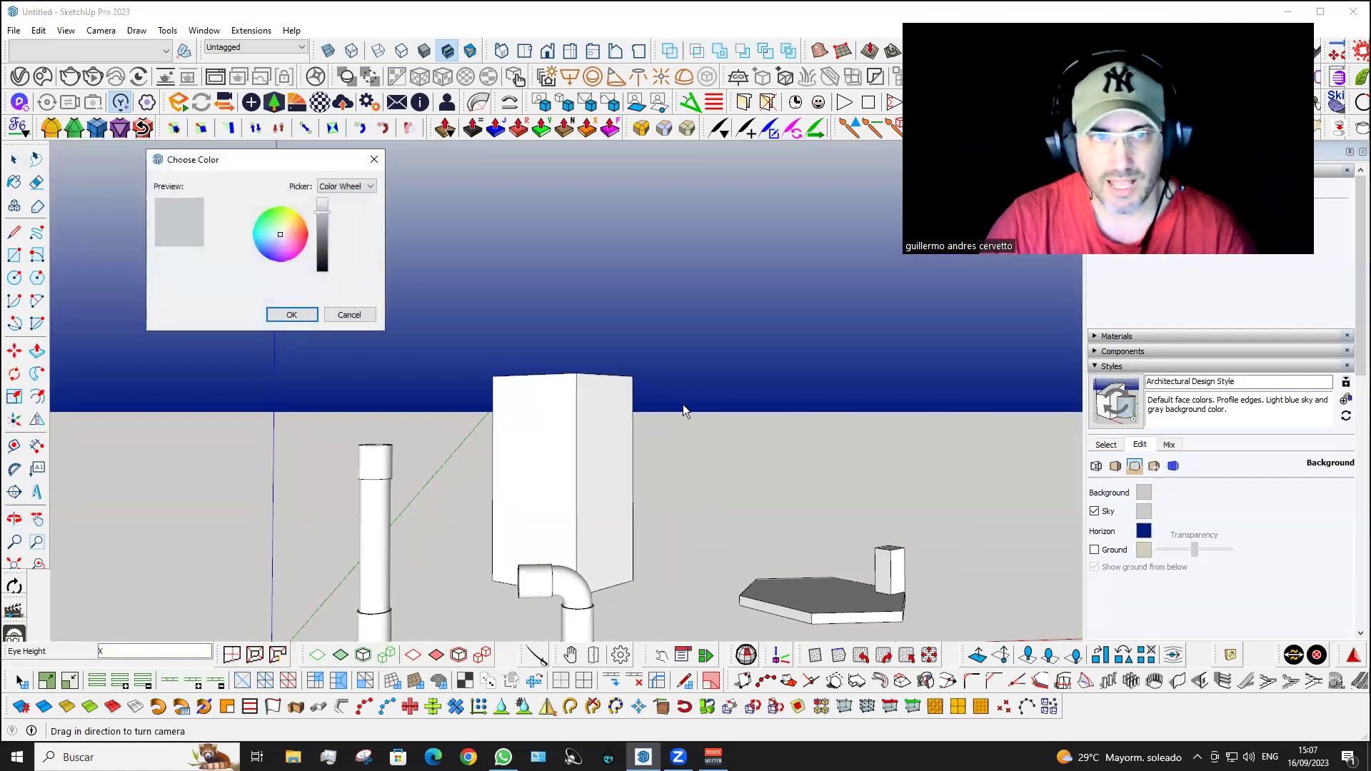
drag(299, 237, 301, 219)
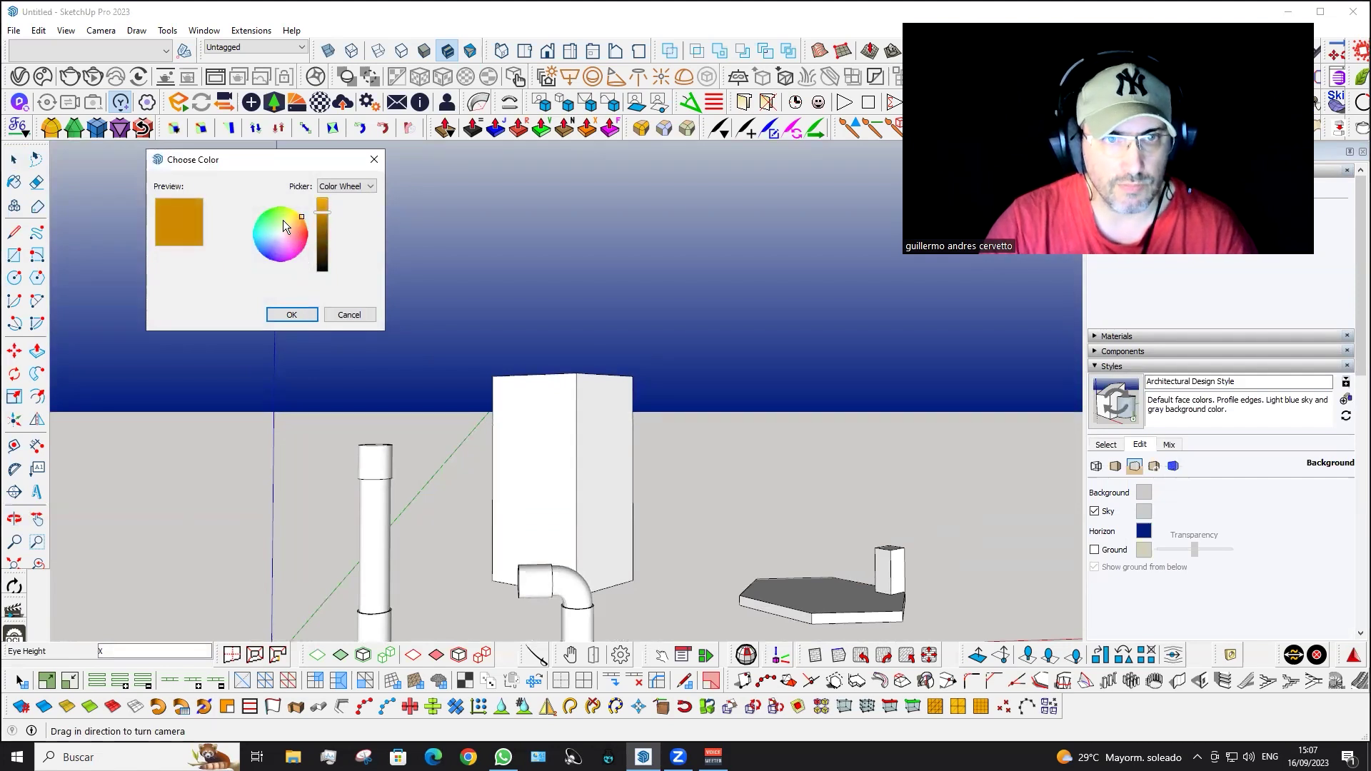
click(283, 220)
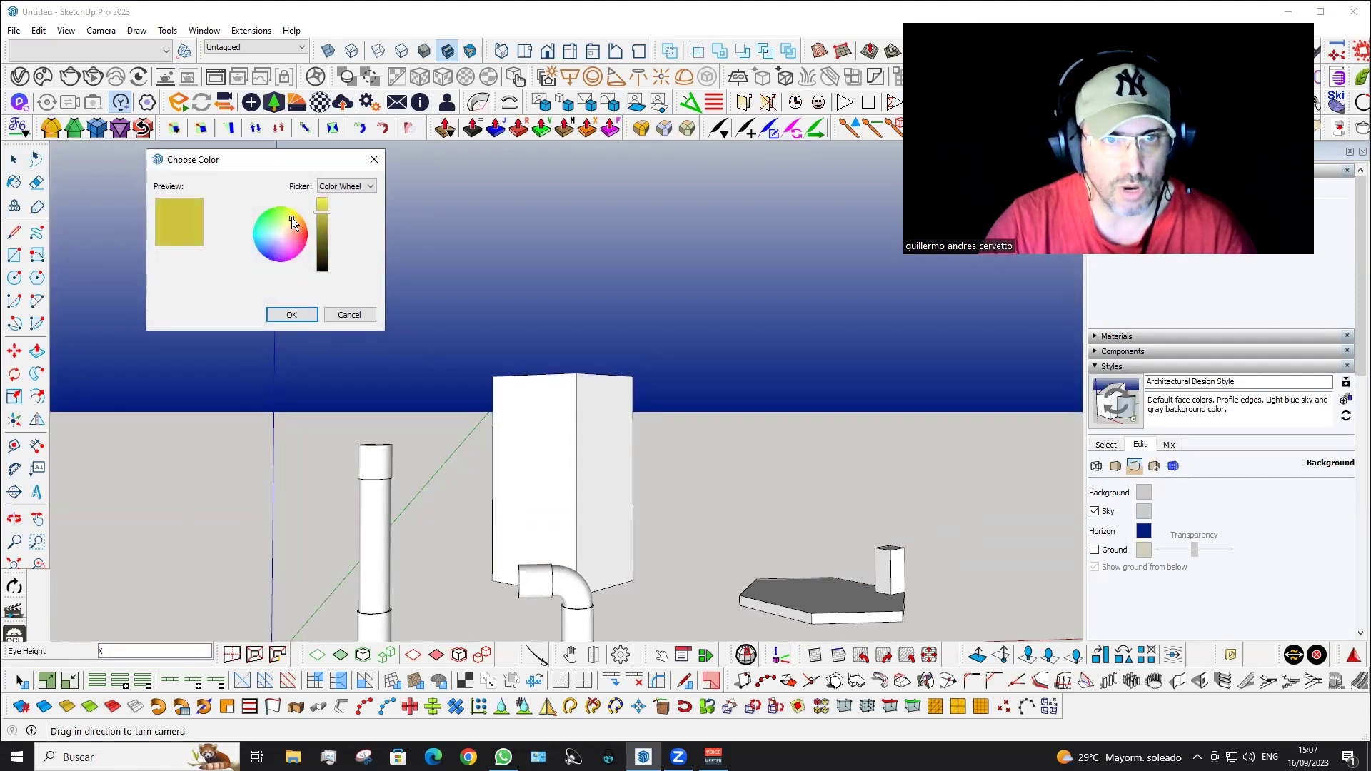
click(292, 315)
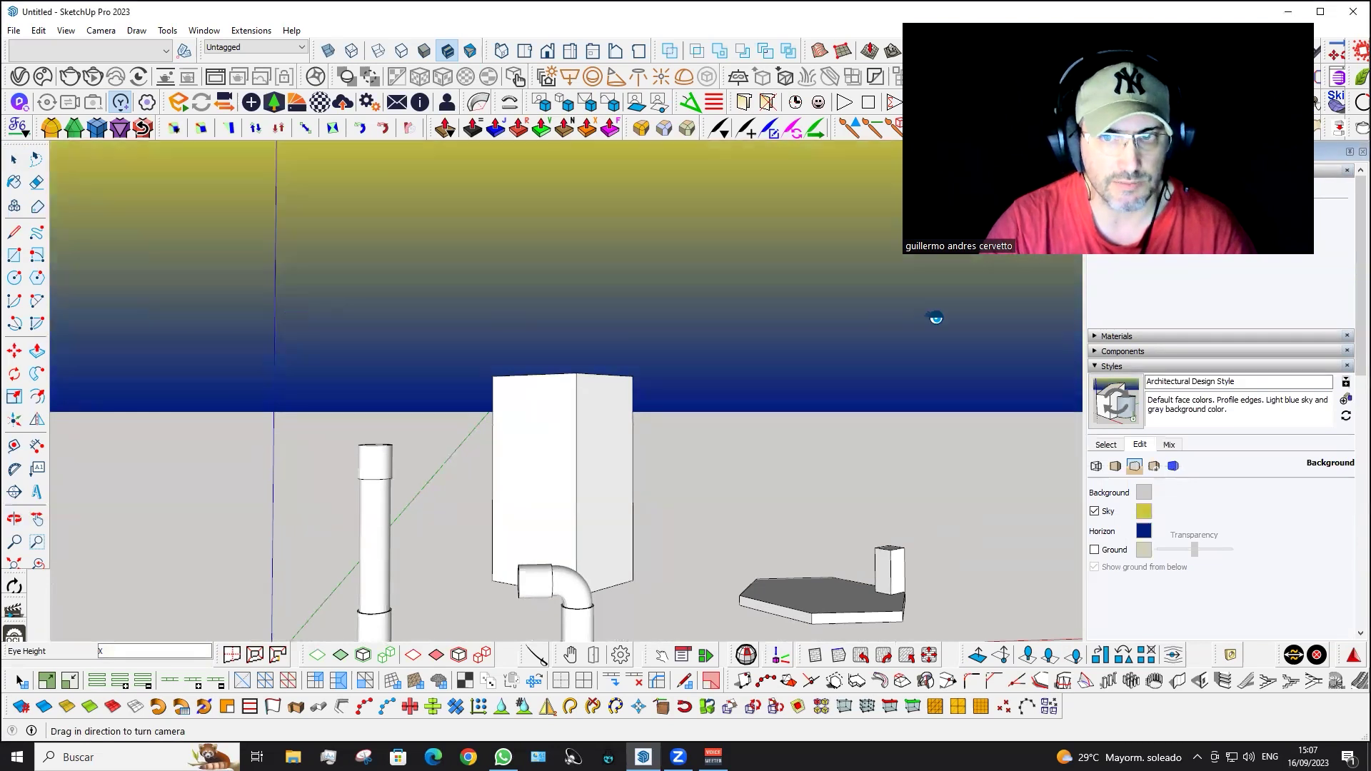
mouse_move(861, 343)
mouse_down()
mouse_move(398, 313)
mouse_move(711, 350)
mouse_up()
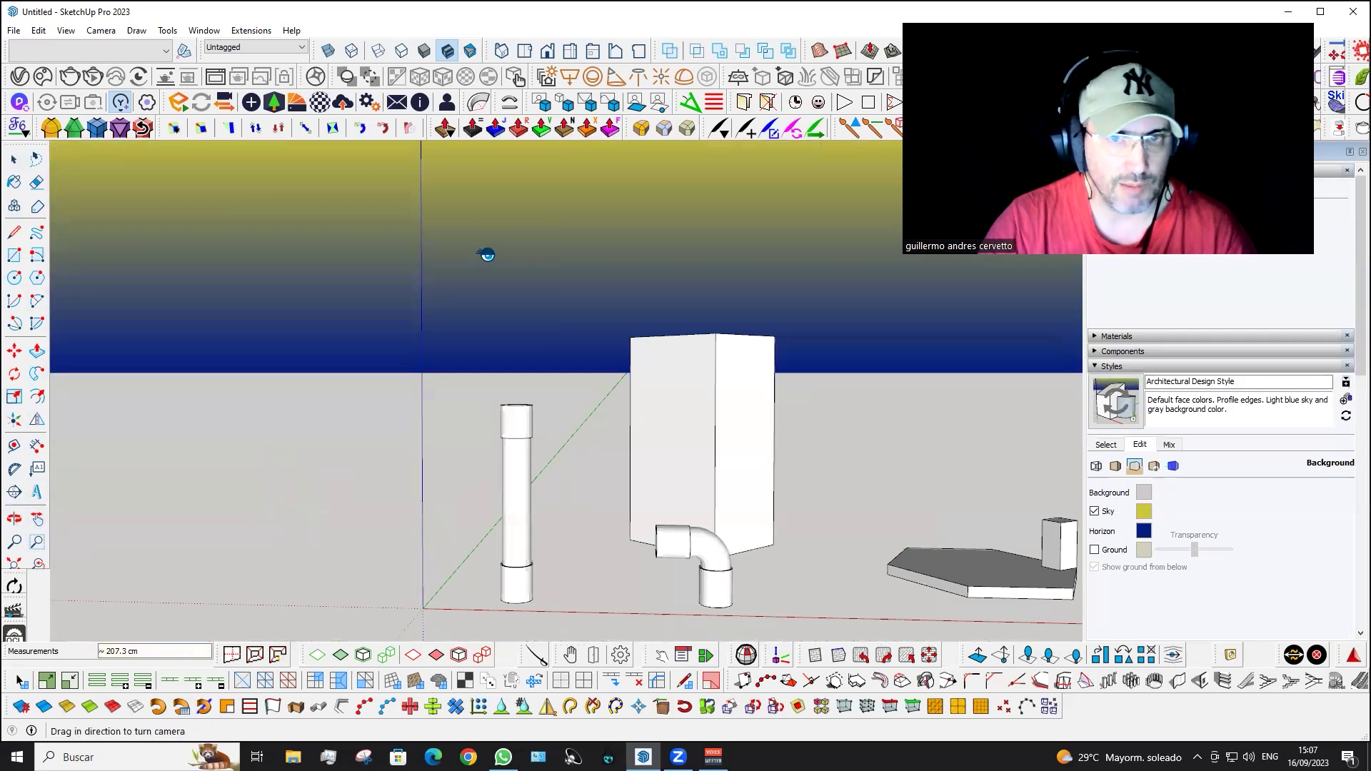
- Zoom toward the box's front face and activate Push/Pull with P
scroll(647, 398, up, 2)
scroll(667, 382, up, 2)
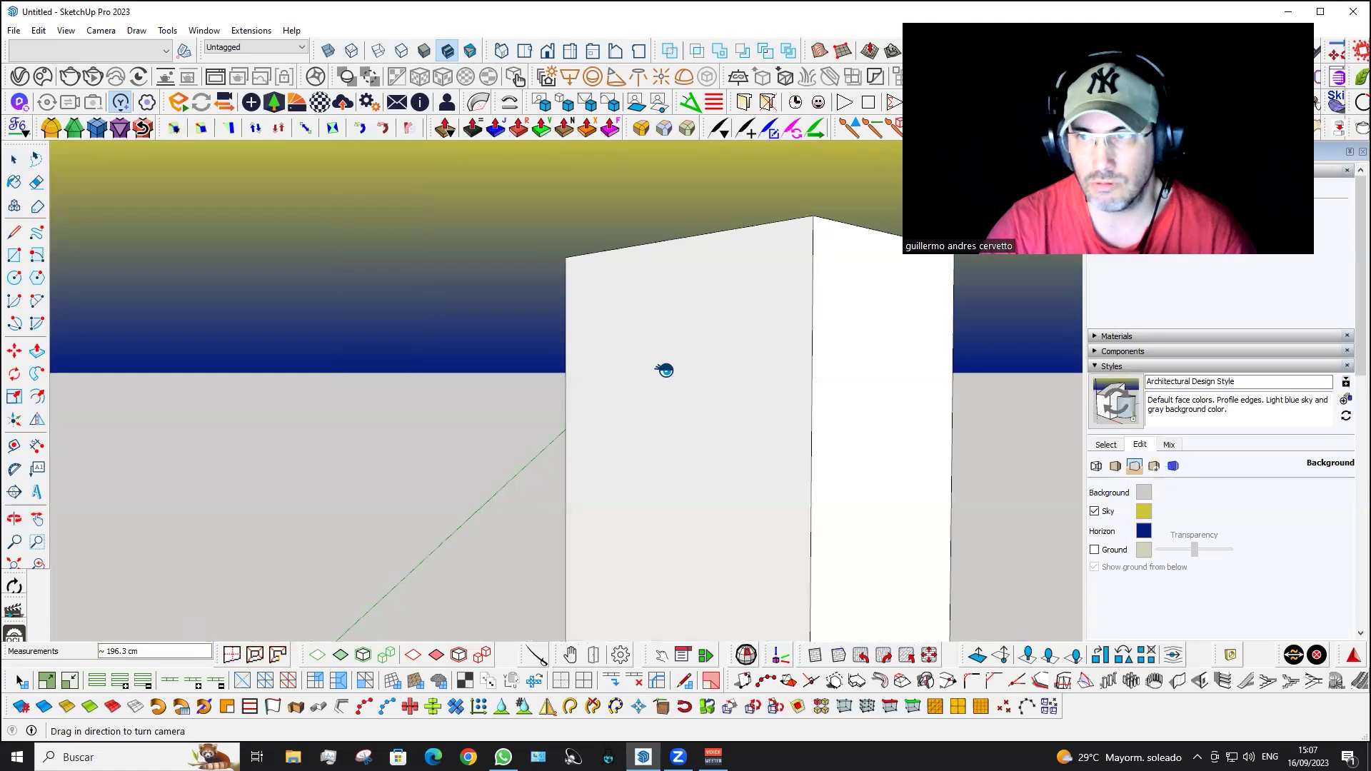
scroll(665, 370, down, 2)
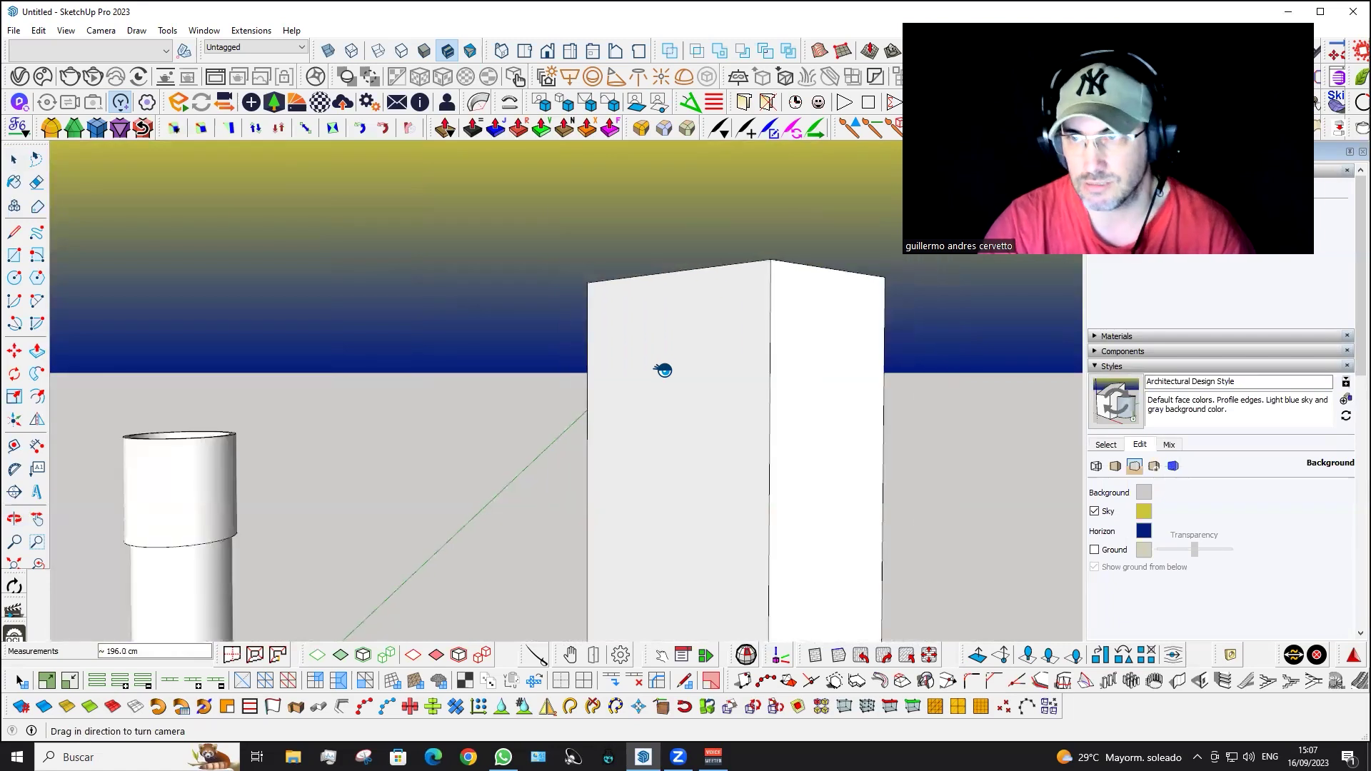
scroll(664, 370, down, 1)
scroll(664, 370, down, 2)
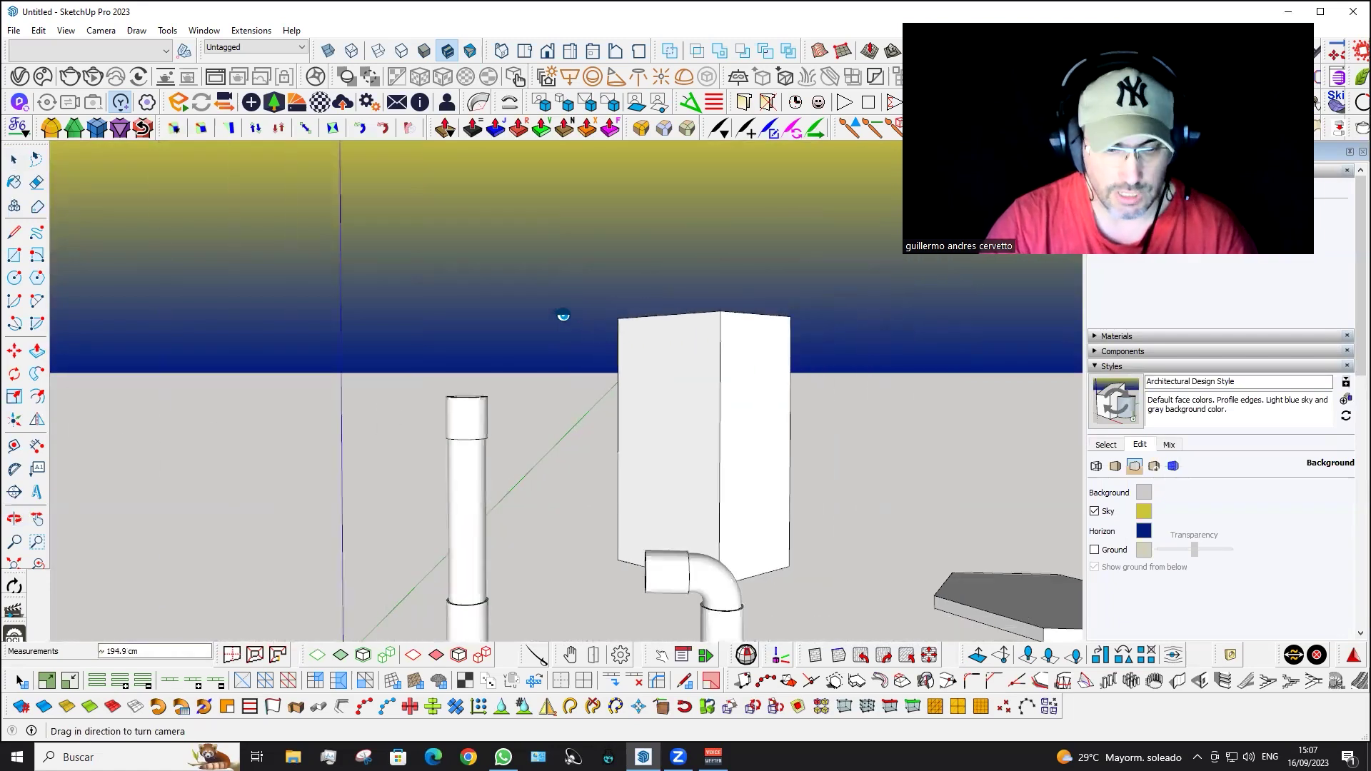
key(p)
scroll(659, 390, up, 2)
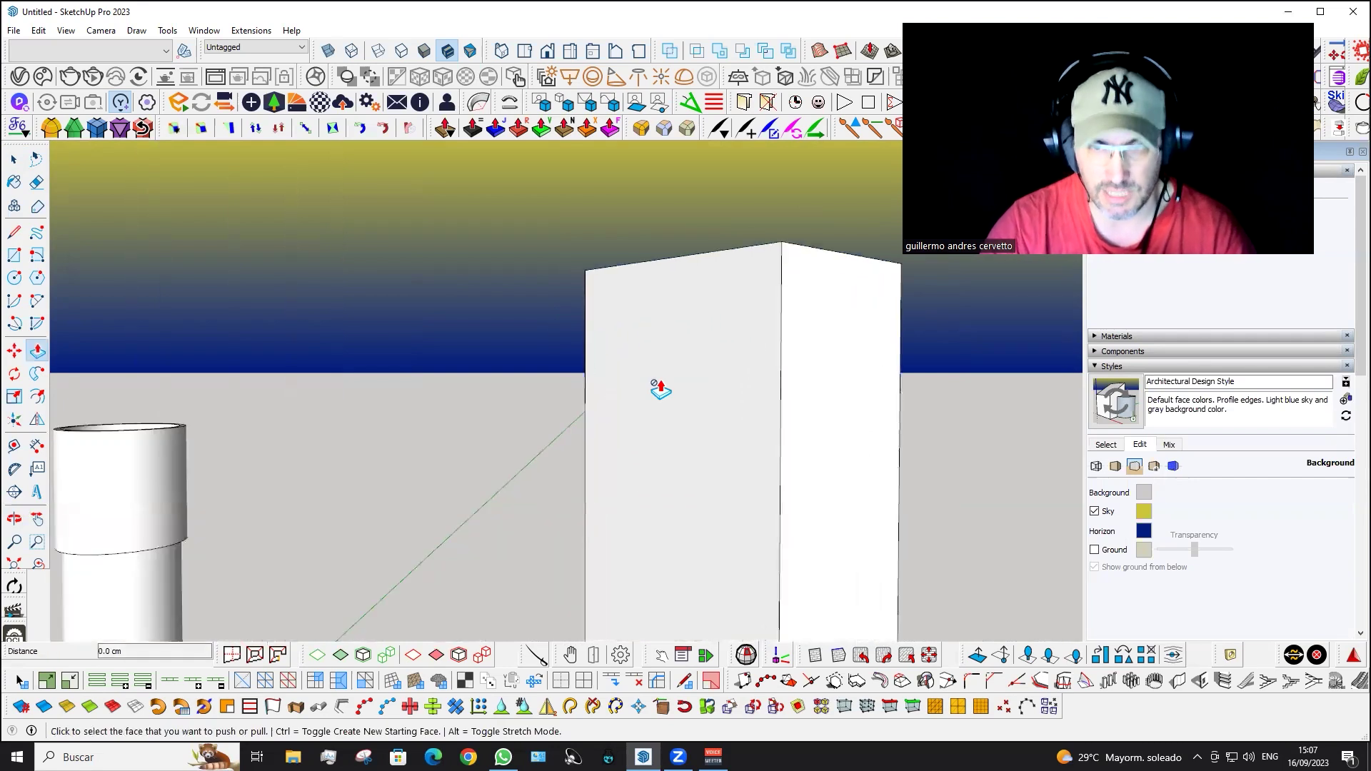
scroll(658, 389, up, 1)
key(m)
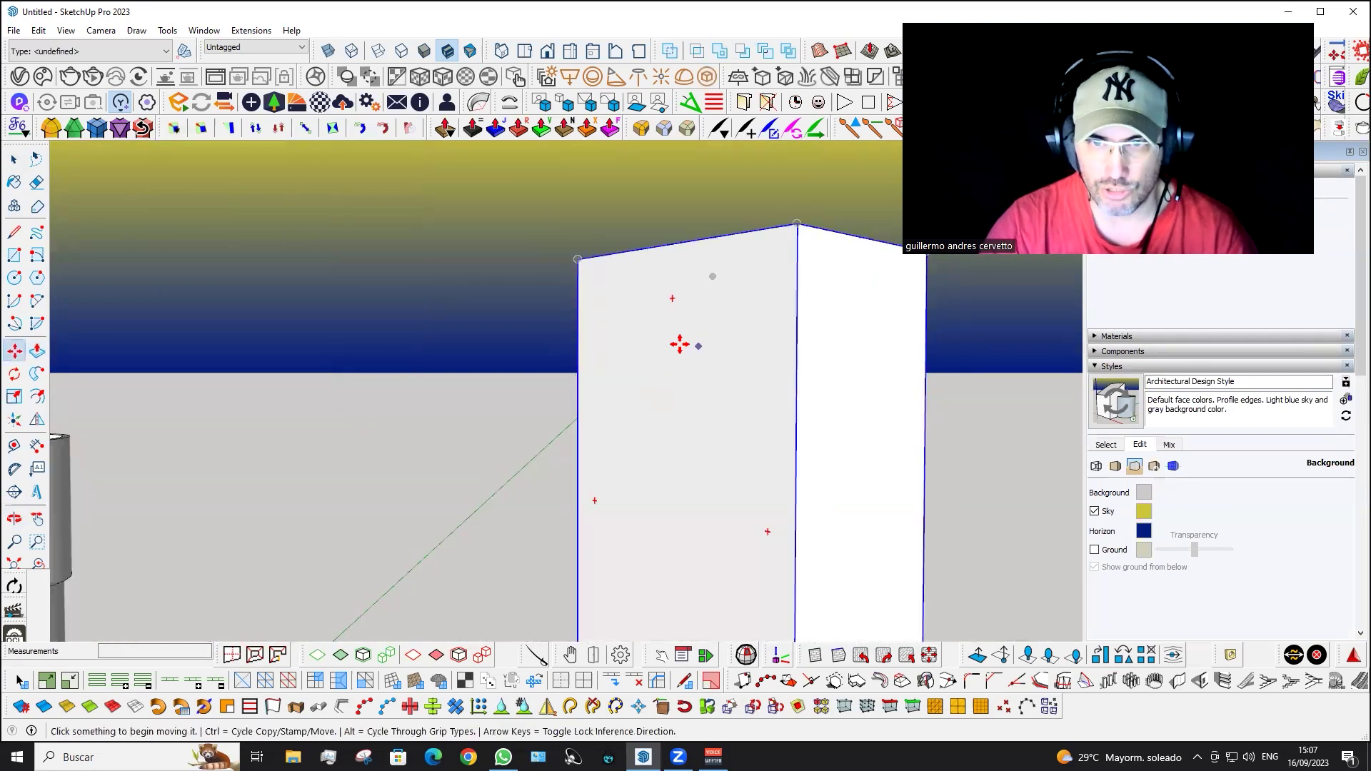
key(p)
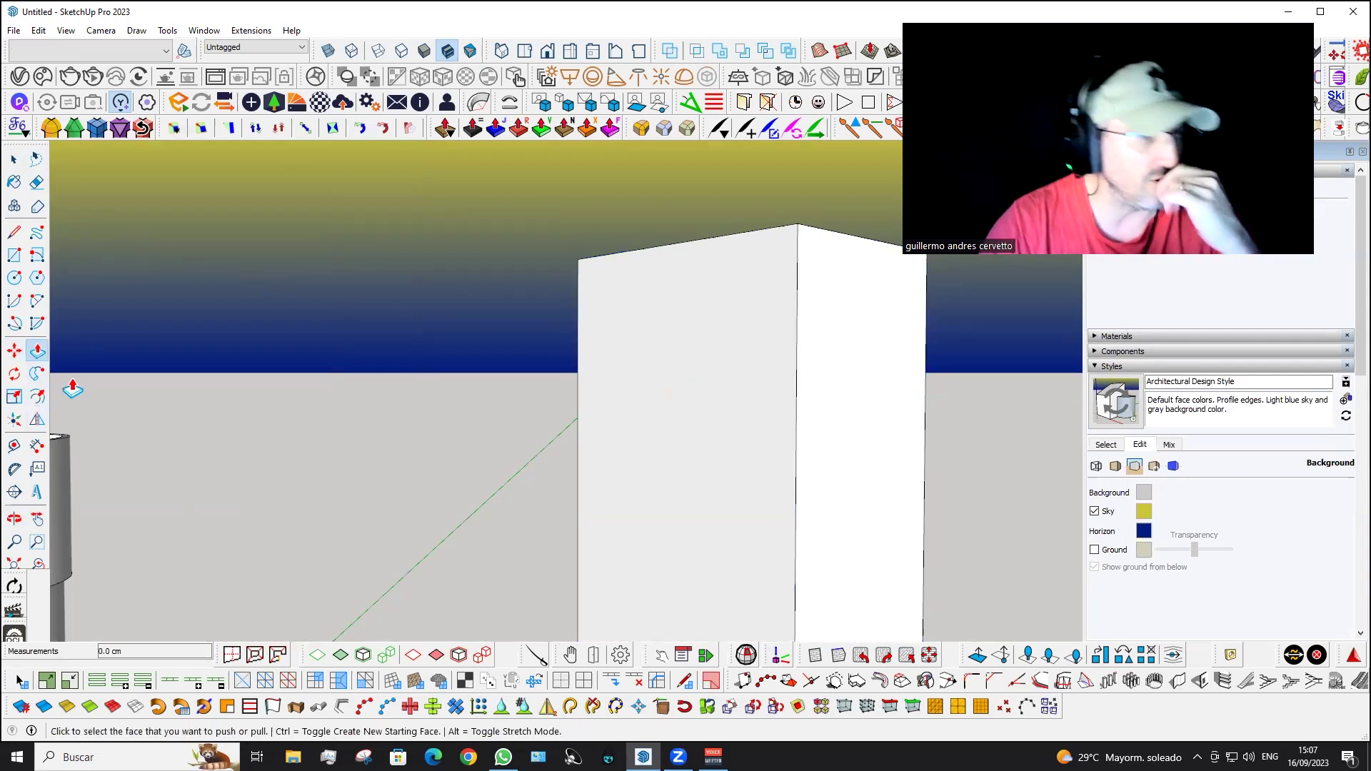
click(37, 374)
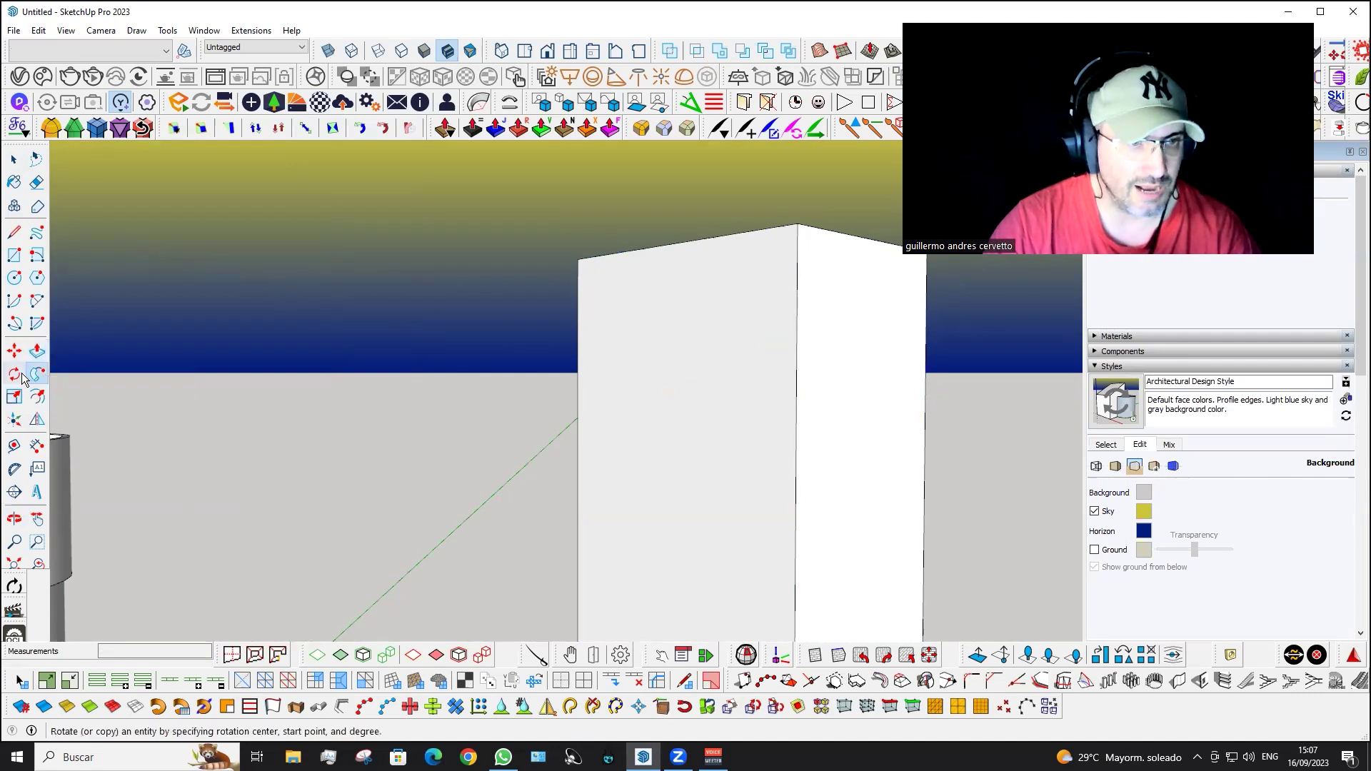
click(37, 350)
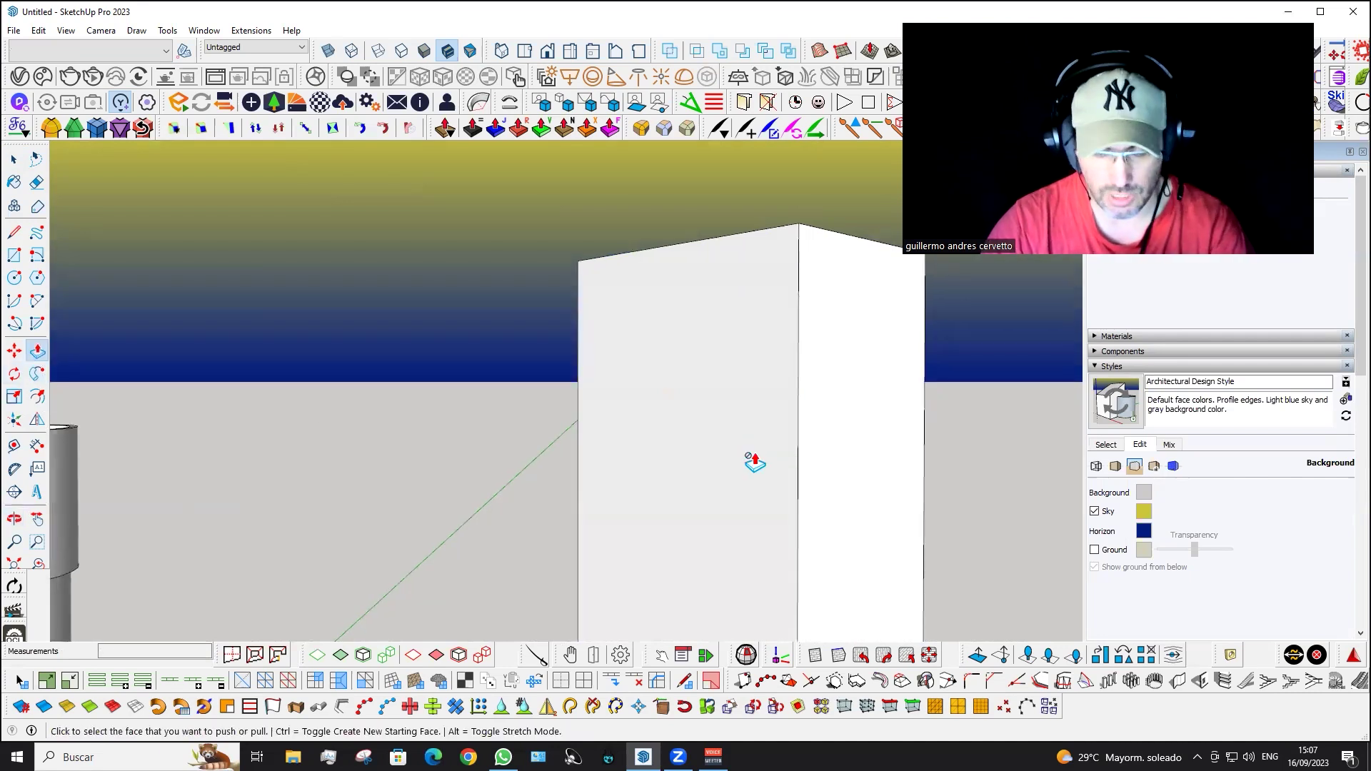
scroll(618, 300, down, 3)
key(l)
scroll(650, 324, down, 2)
scroll(636, 323, down, 2)
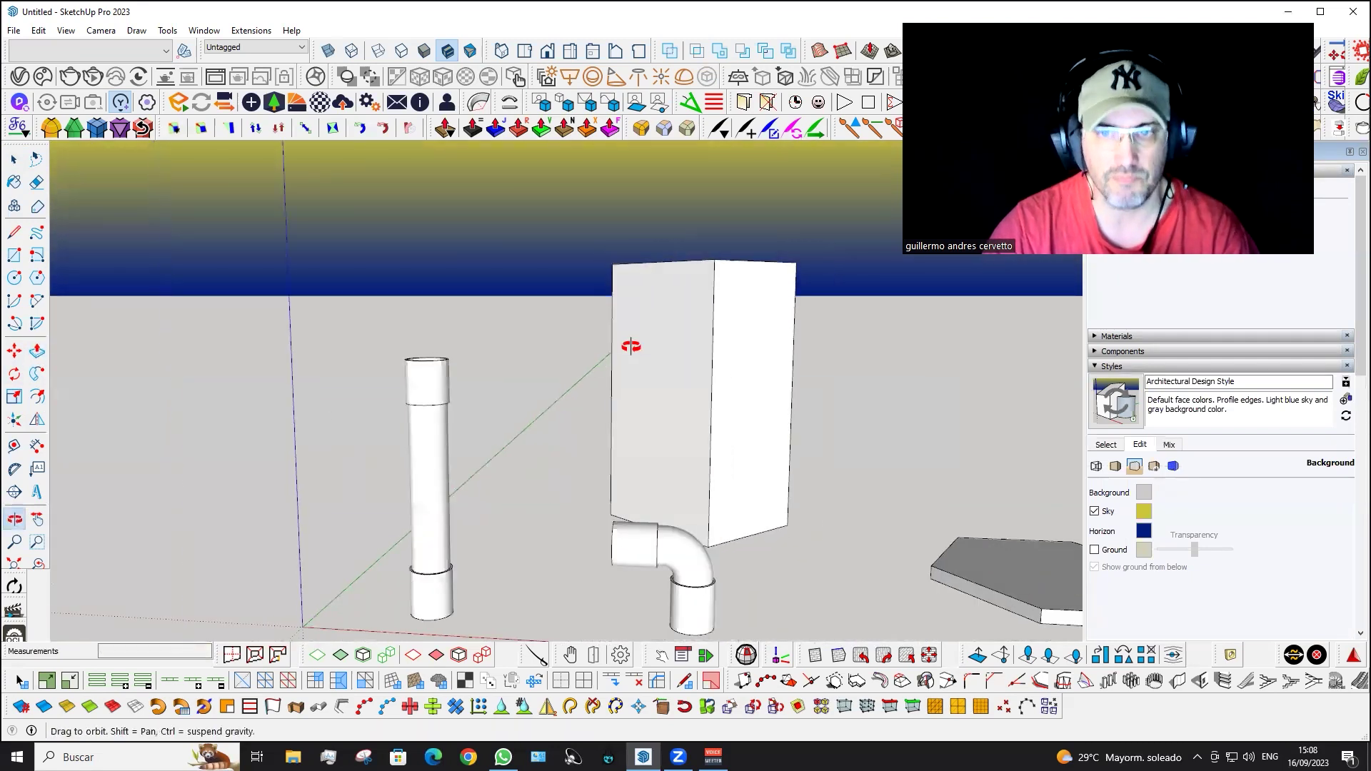
scroll(622, 322, down, 1)
scroll(624, 325, down, 1)
scroll(623, 326, up, 1)
scroll(646, 328, up, 2)
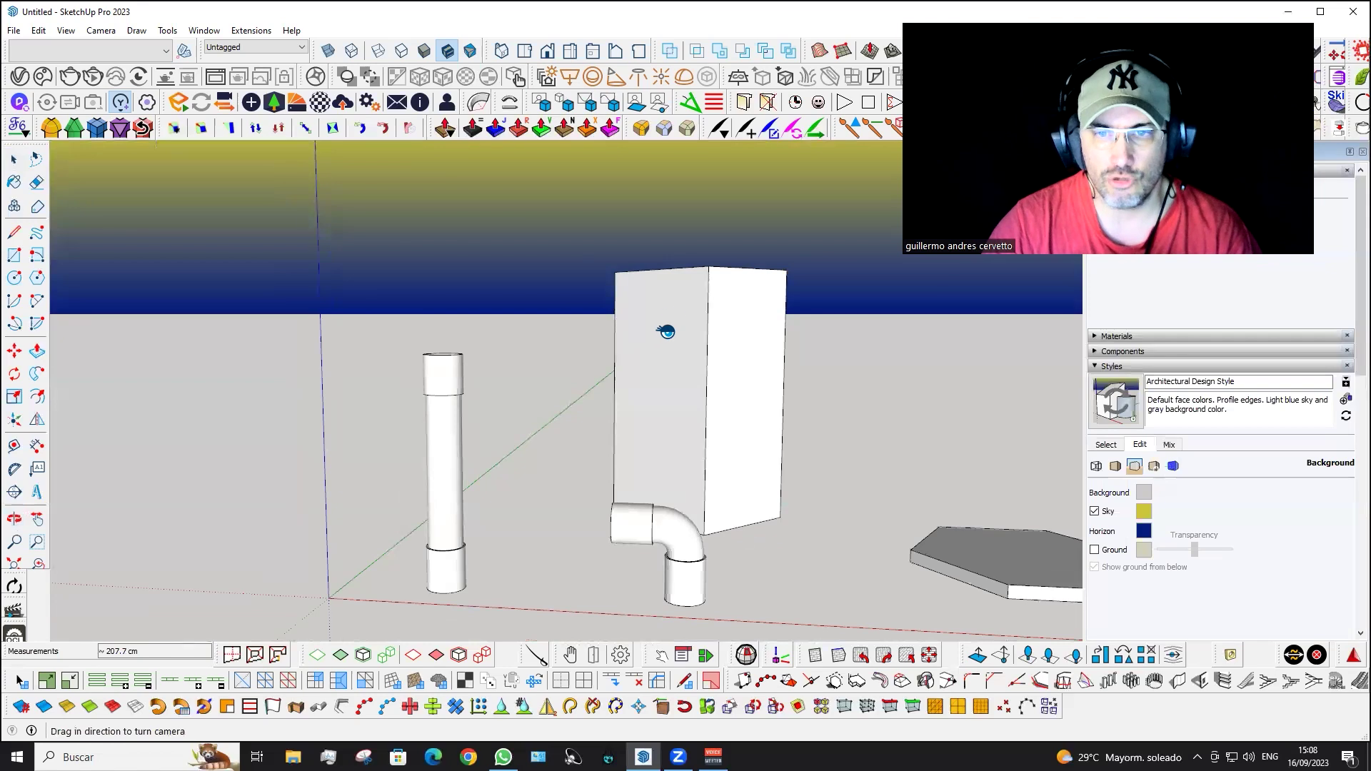
scroll(666, 332, up, 1)
scroll(667, 332, up, 2)
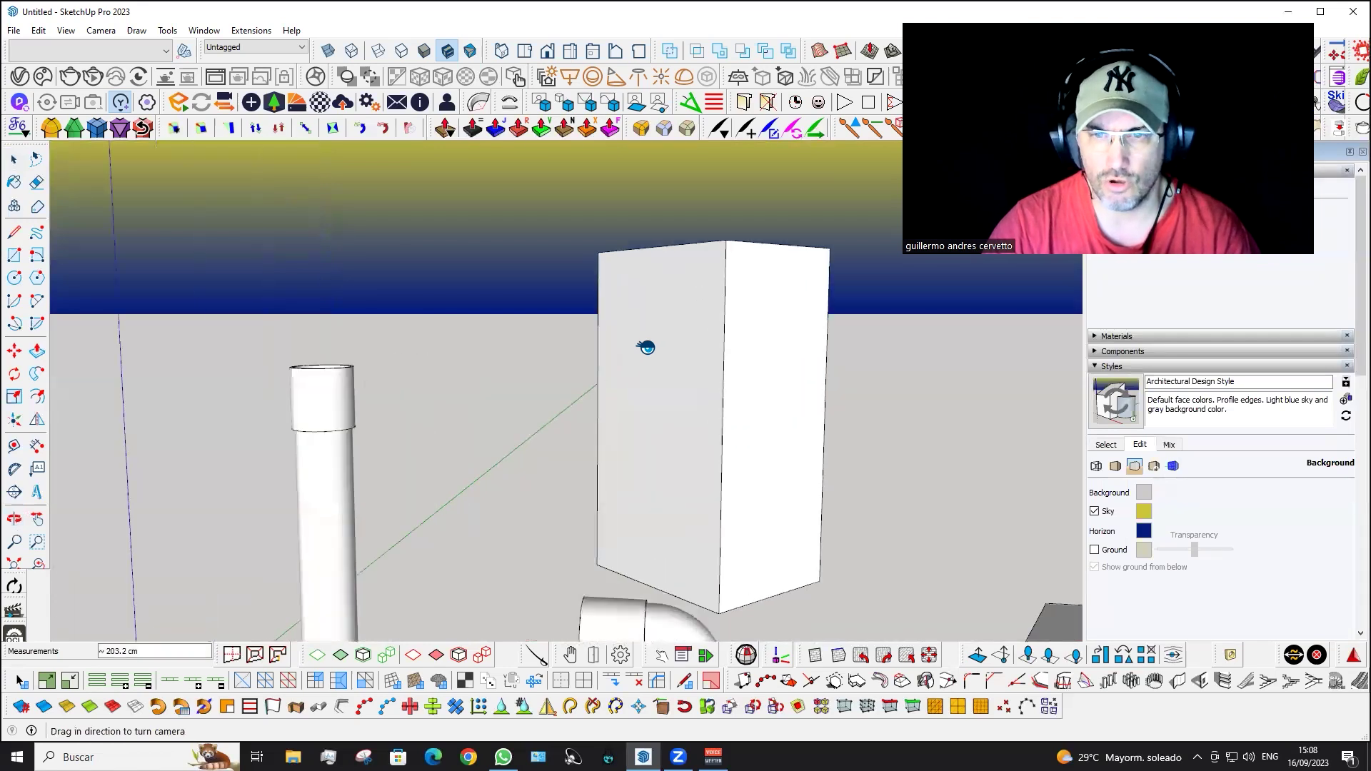
key(m)
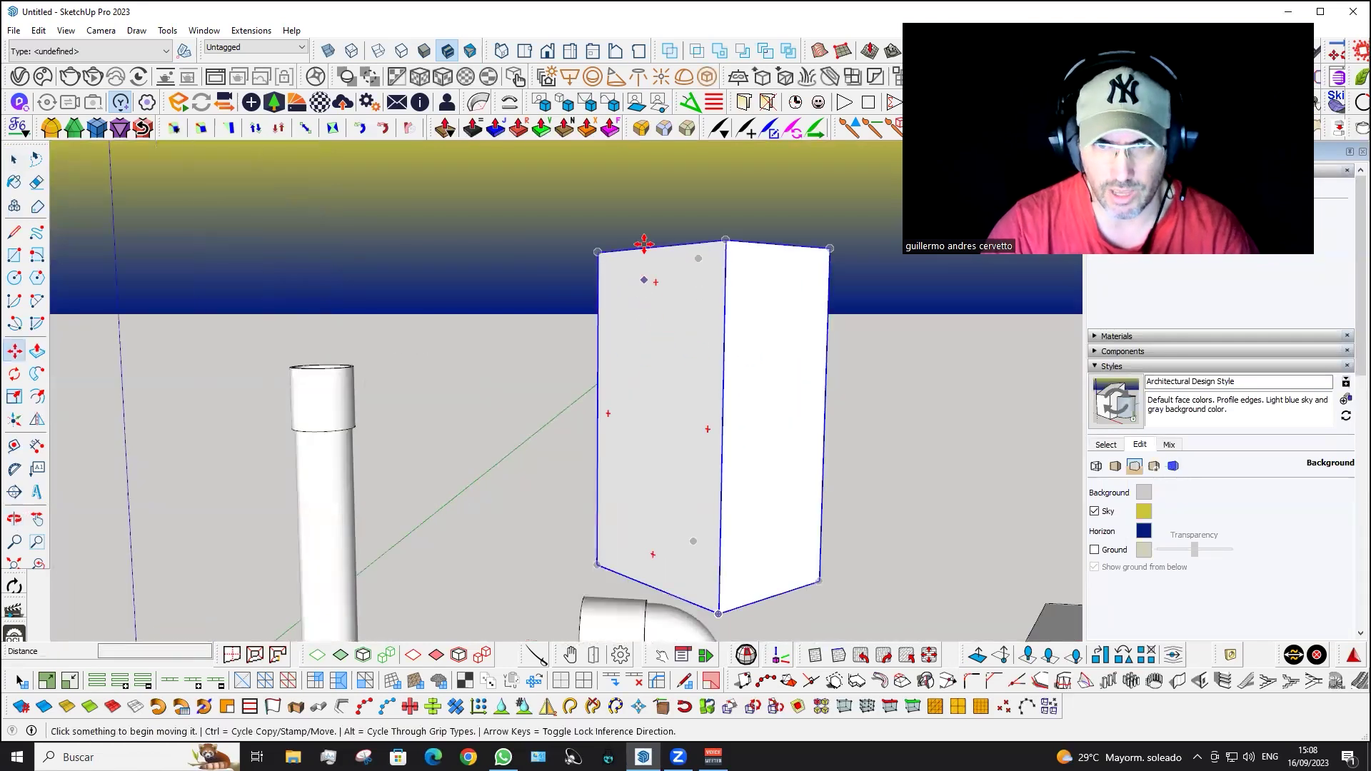
scroll(643, 244, up, 3)
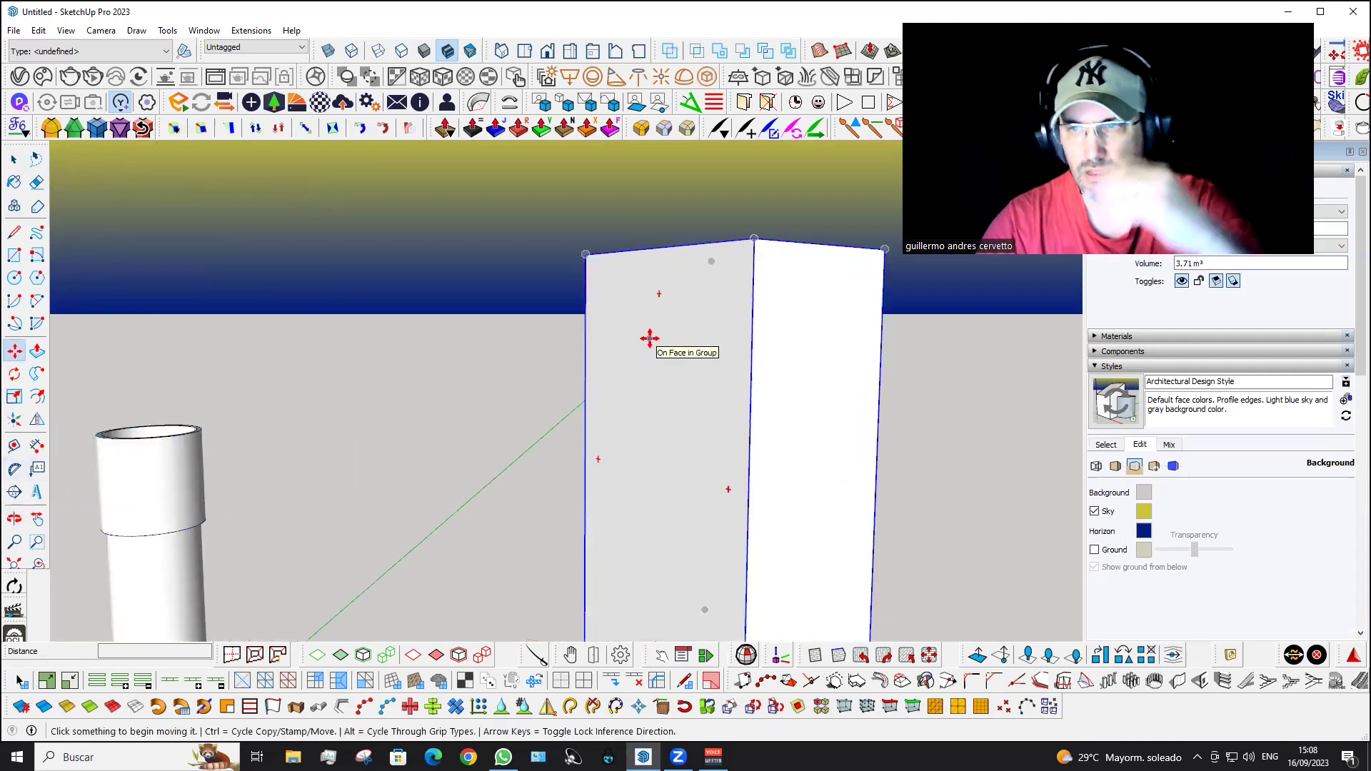
scroll(649, 339, down, 1)
scroll(648, 339, down, 1)
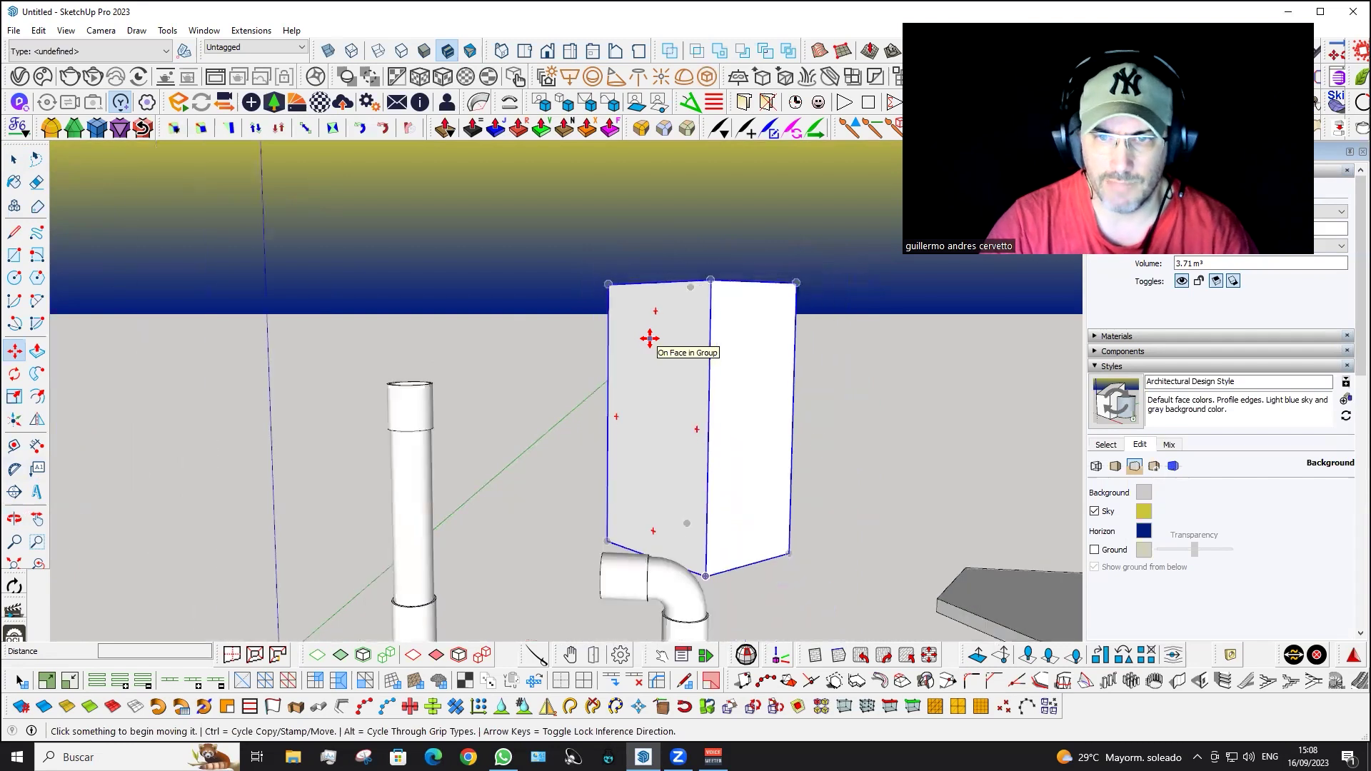
mouse_move(649, 339)
middle_down()
mouse_move(618, 420)
mouse_move(438, 480)
middle_up()
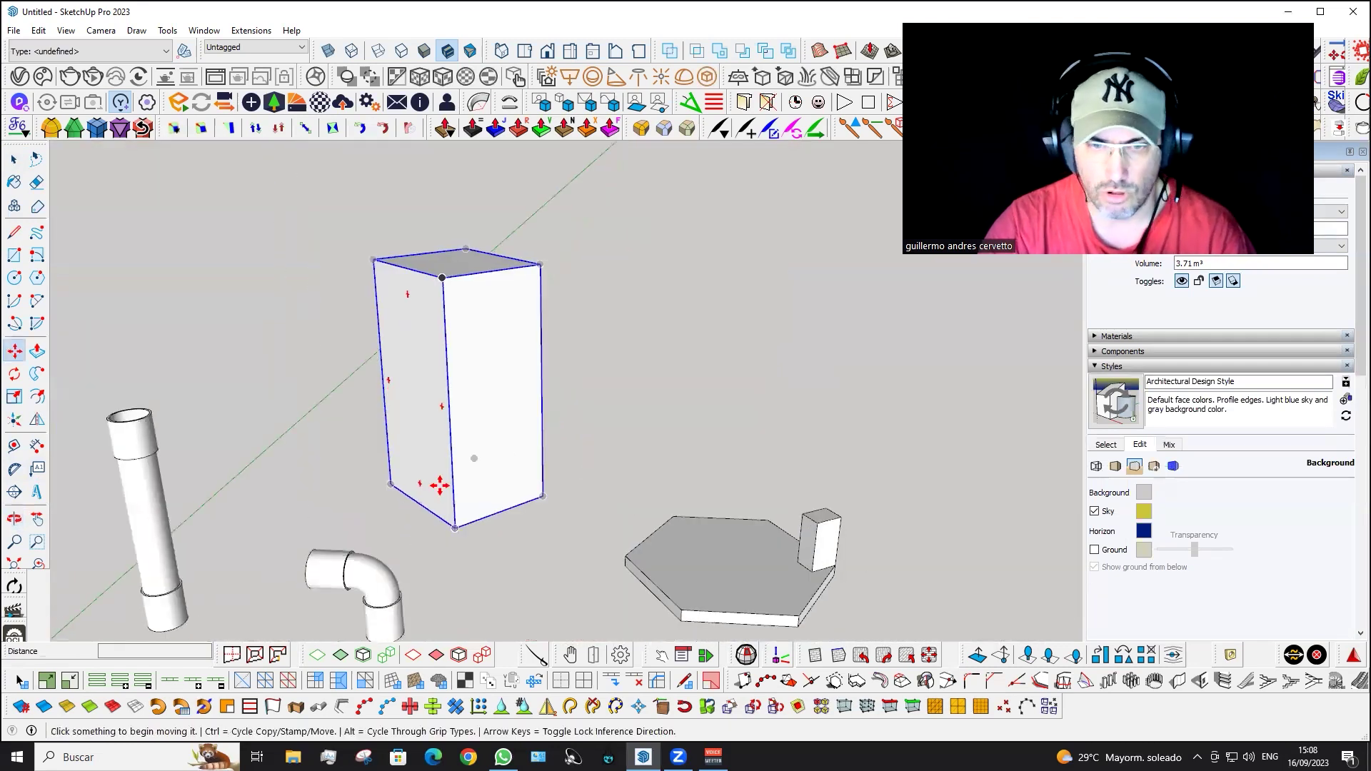
mouse_move(453, 529)
middle_down()
mouse_move(426, 418)
mouse_move(548, 419)
mouse_move(514, 389)
mouse_move(481, 385)
mouse_move(499, 346)
mouse_move(541, 353)
middle_up()
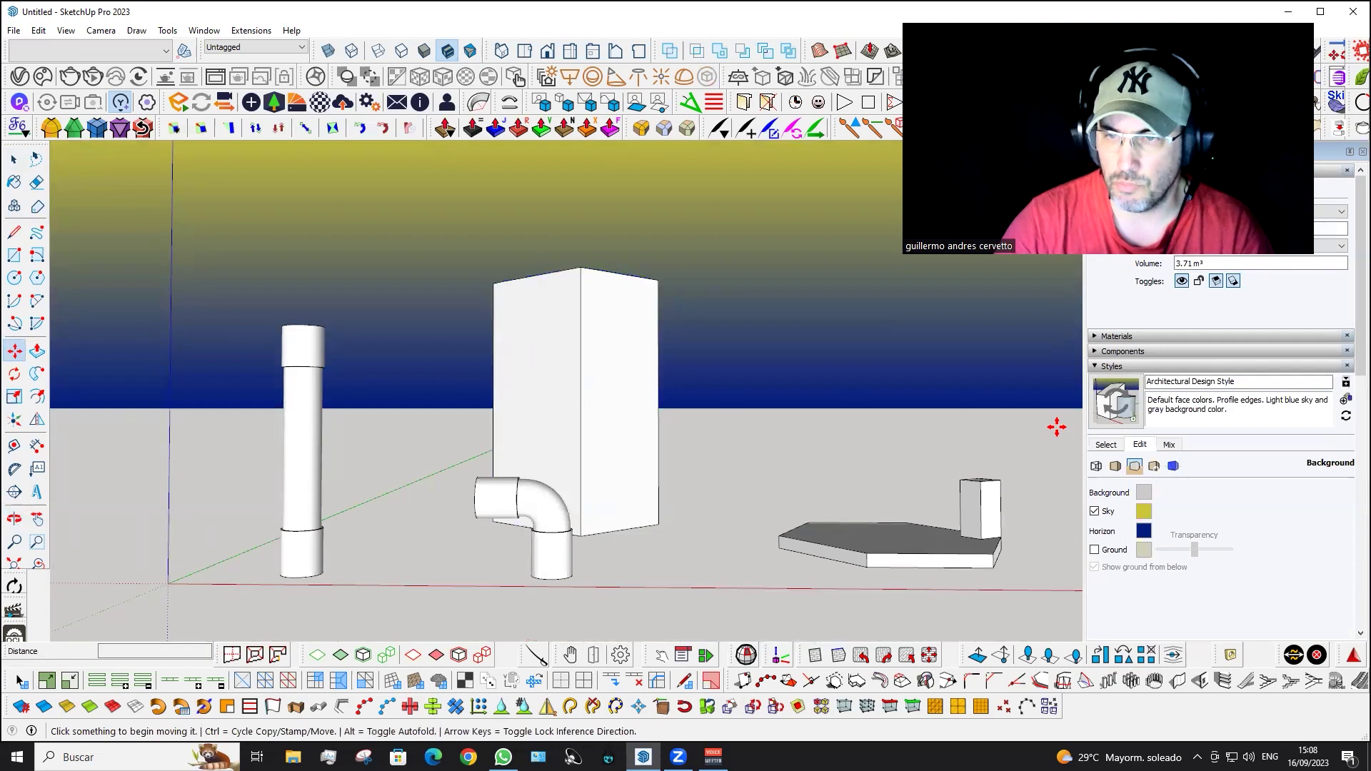
- Change the sky colour to red and leave the ground display off
click(1143, 512)
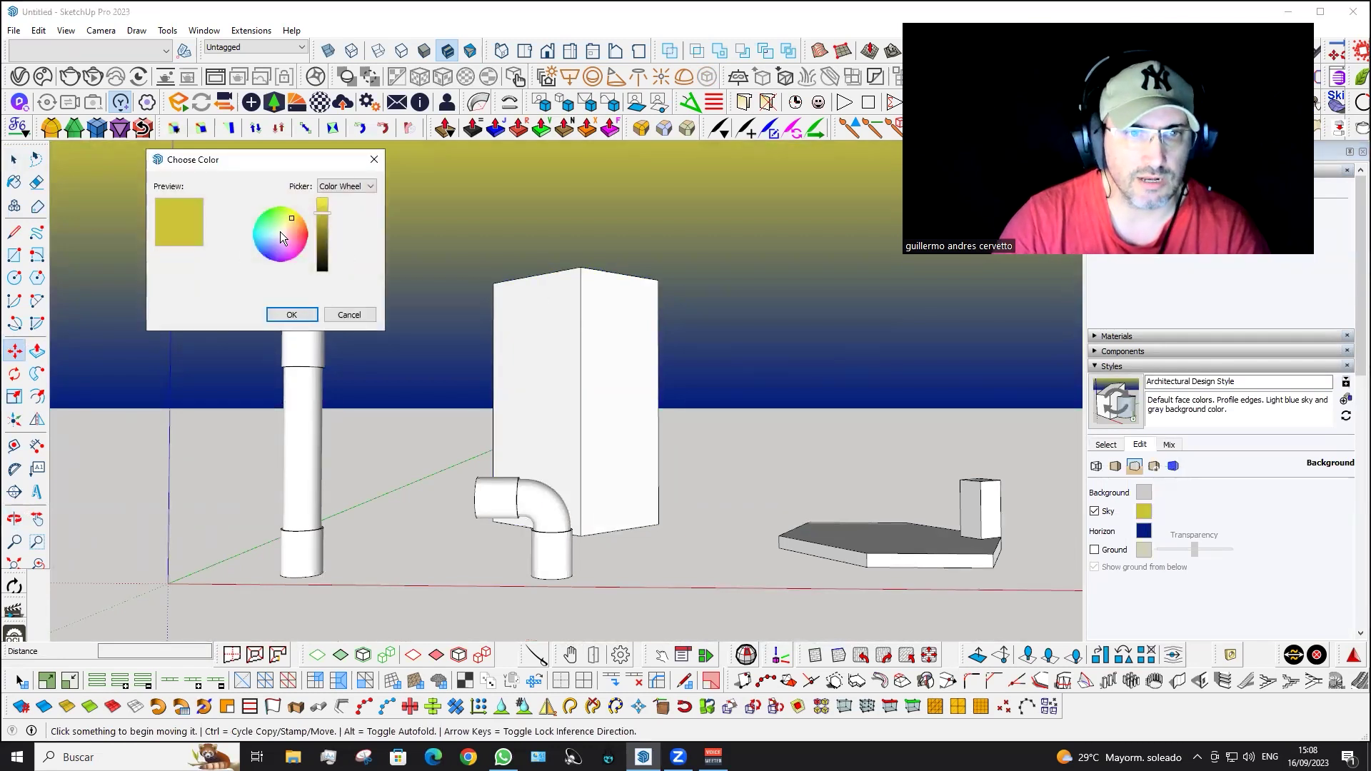
drag(280, 232, 315, 226)
click(292, 315)
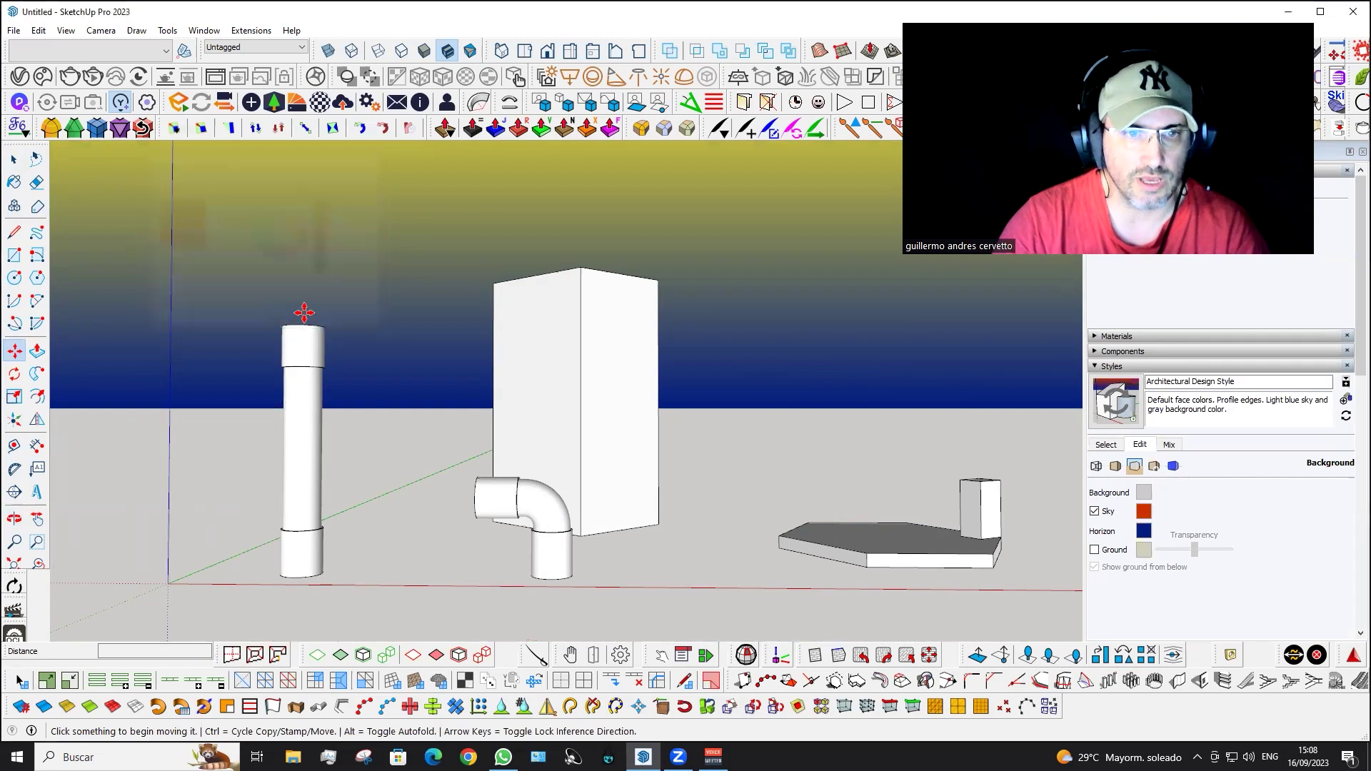
mouse_move(526, 270)
middle_down()
mouse_move(542, 309)
mouse_move(851, 447)
middle_up()
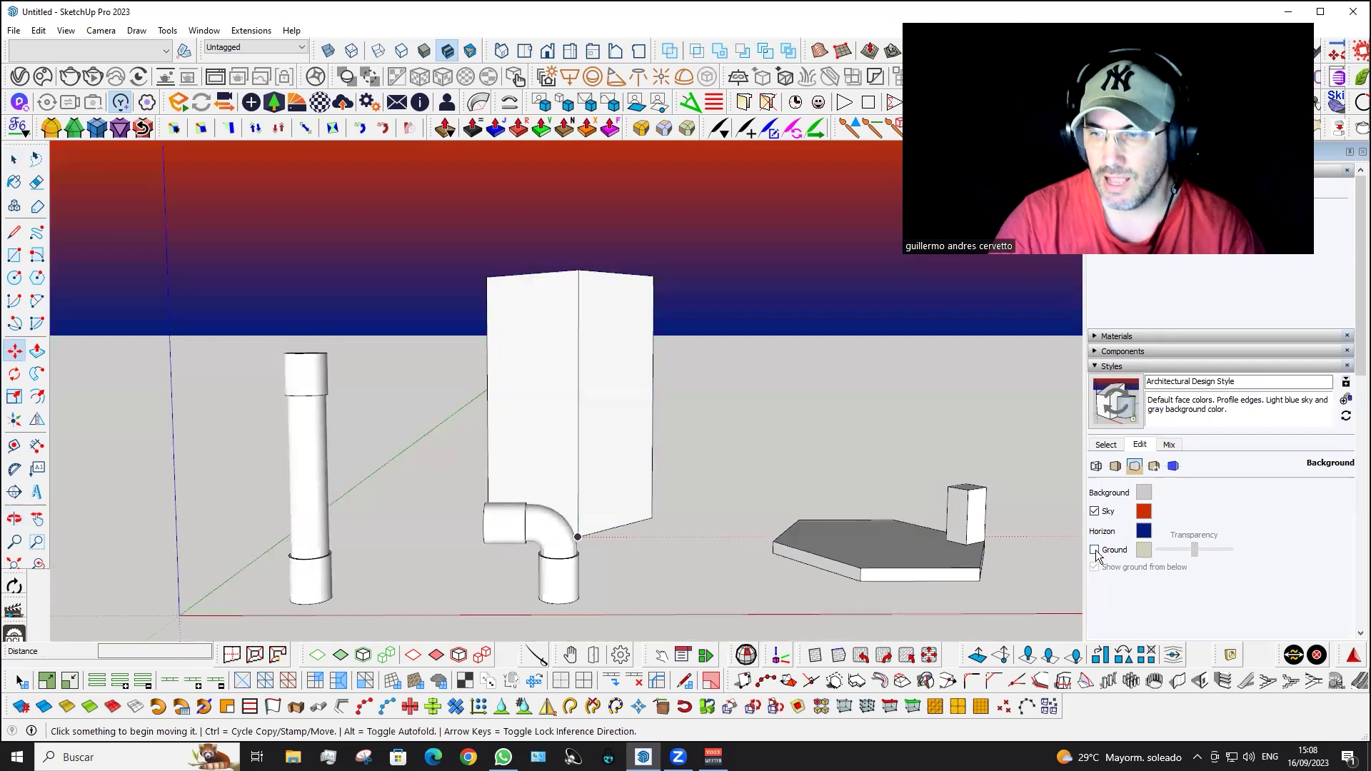
click(1095, 551)
click(1095, 551)
click(1095, 551)
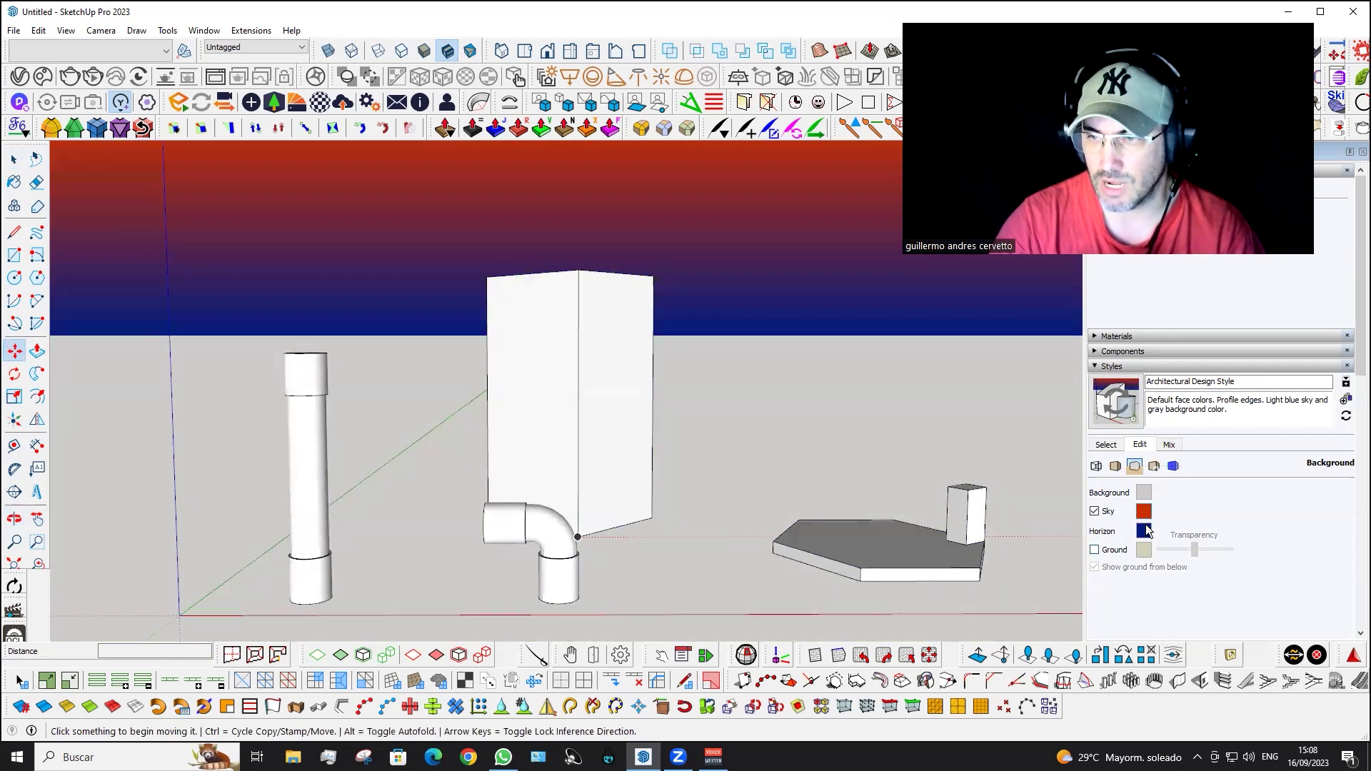
- Set the horizon to grey and the sky to light green
click(1143, 533)
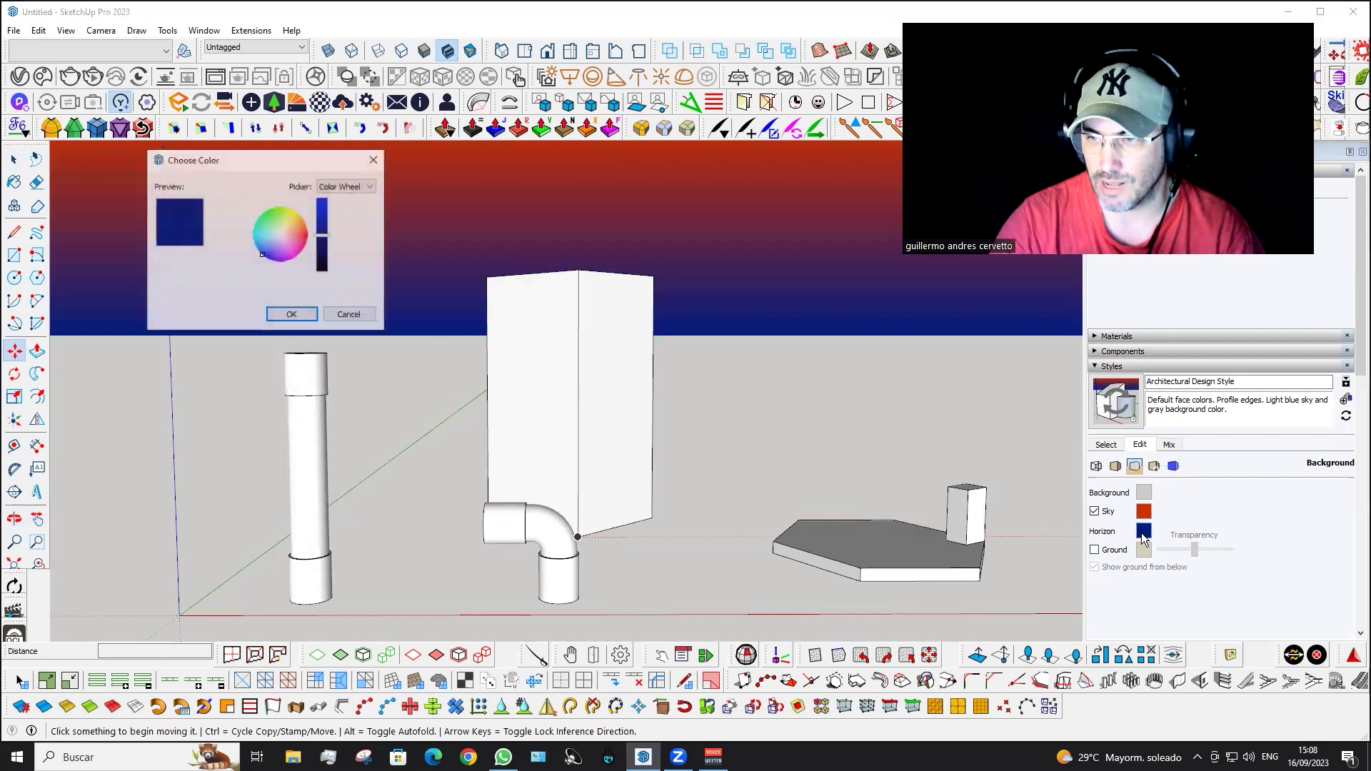
click(279, 234)
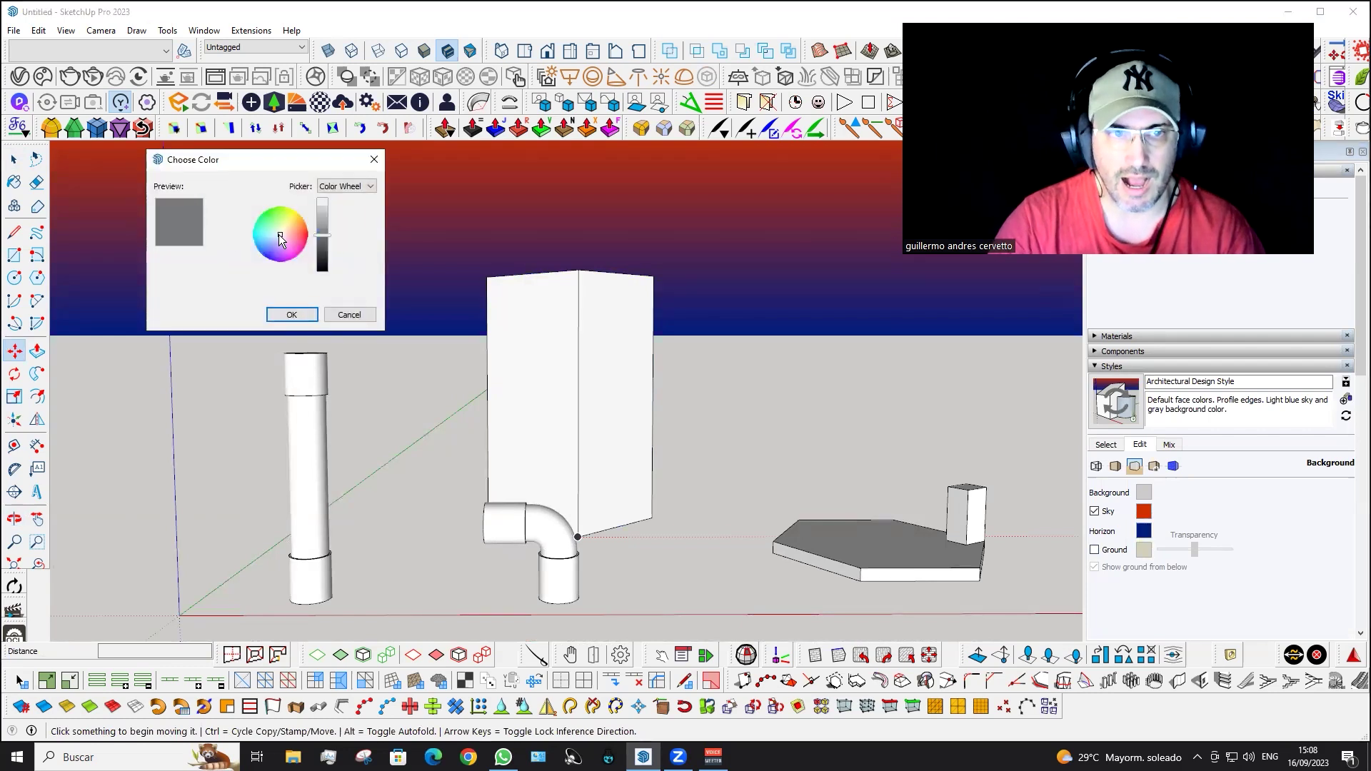
click(292, 314)
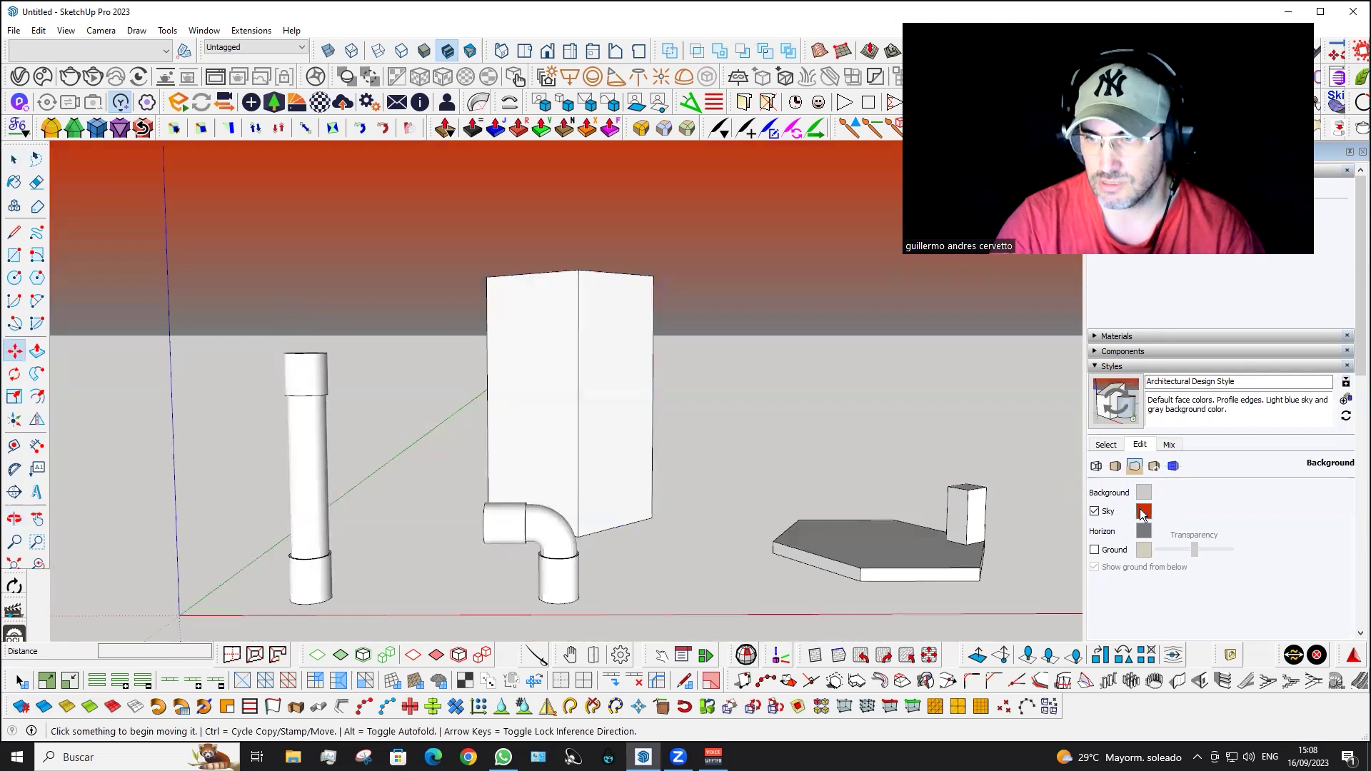
click(1143, 513)
click(277, 230)
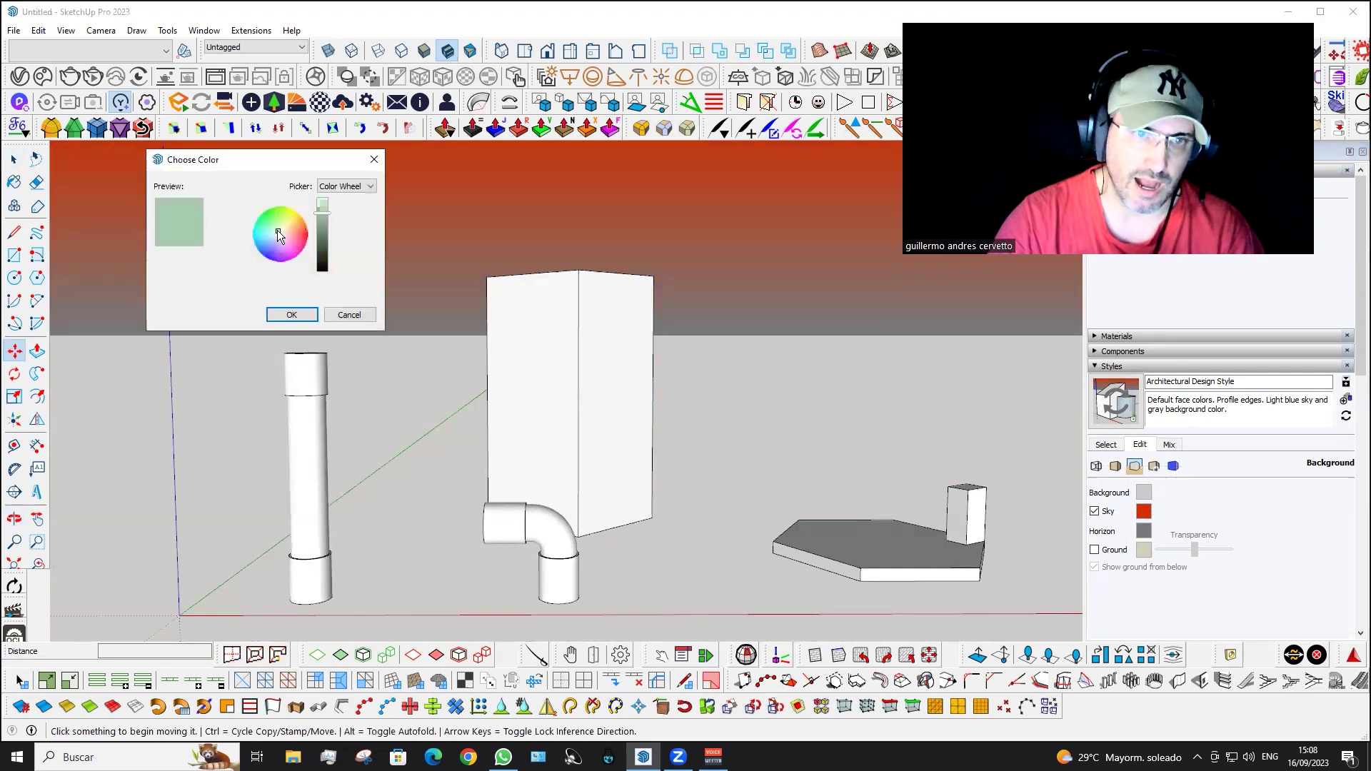
click(292, 314)
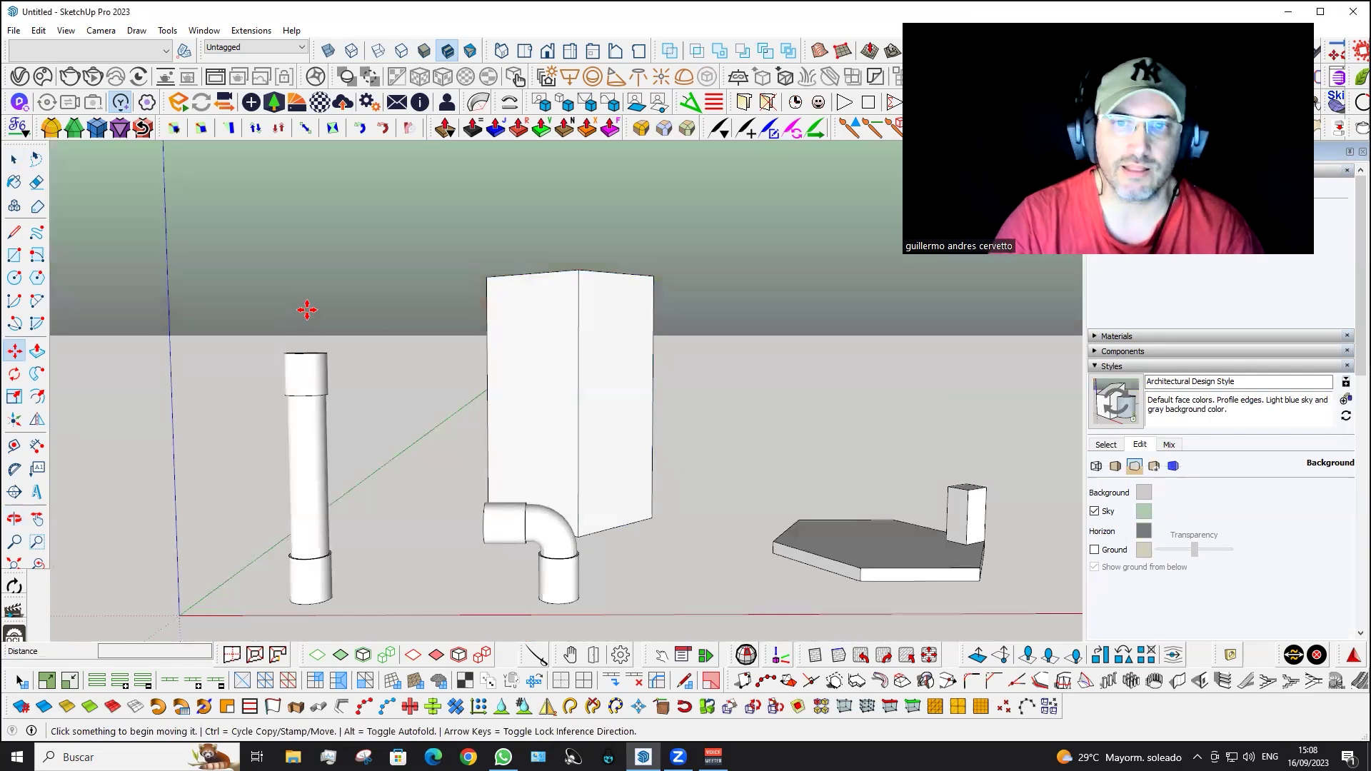
- Apply a Default Styles preset with a plain light grey background
mouse_move(586, 390)
middle_down()
mouse_move(592, 345)
mouse_move(621, 354)
middle_up()
key(m)
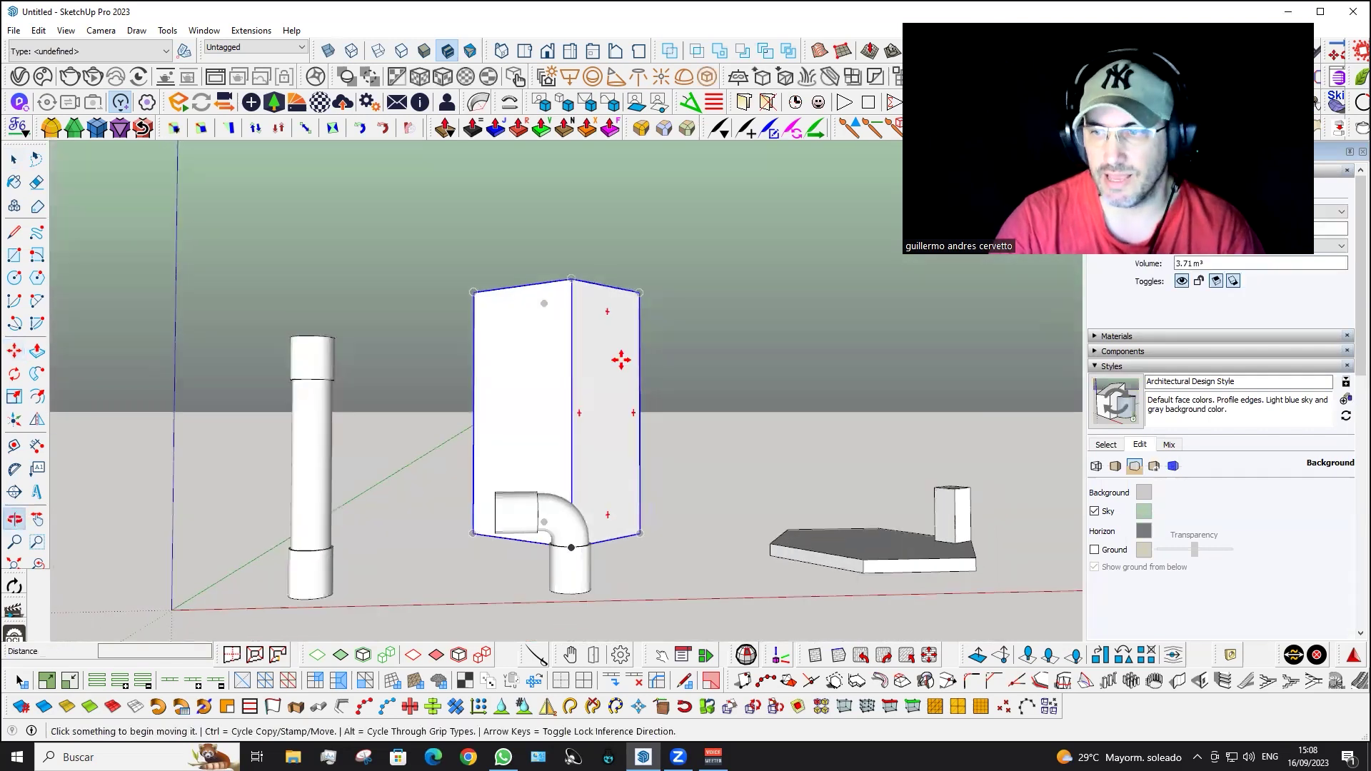
key(Escape)
click(1106, 445)
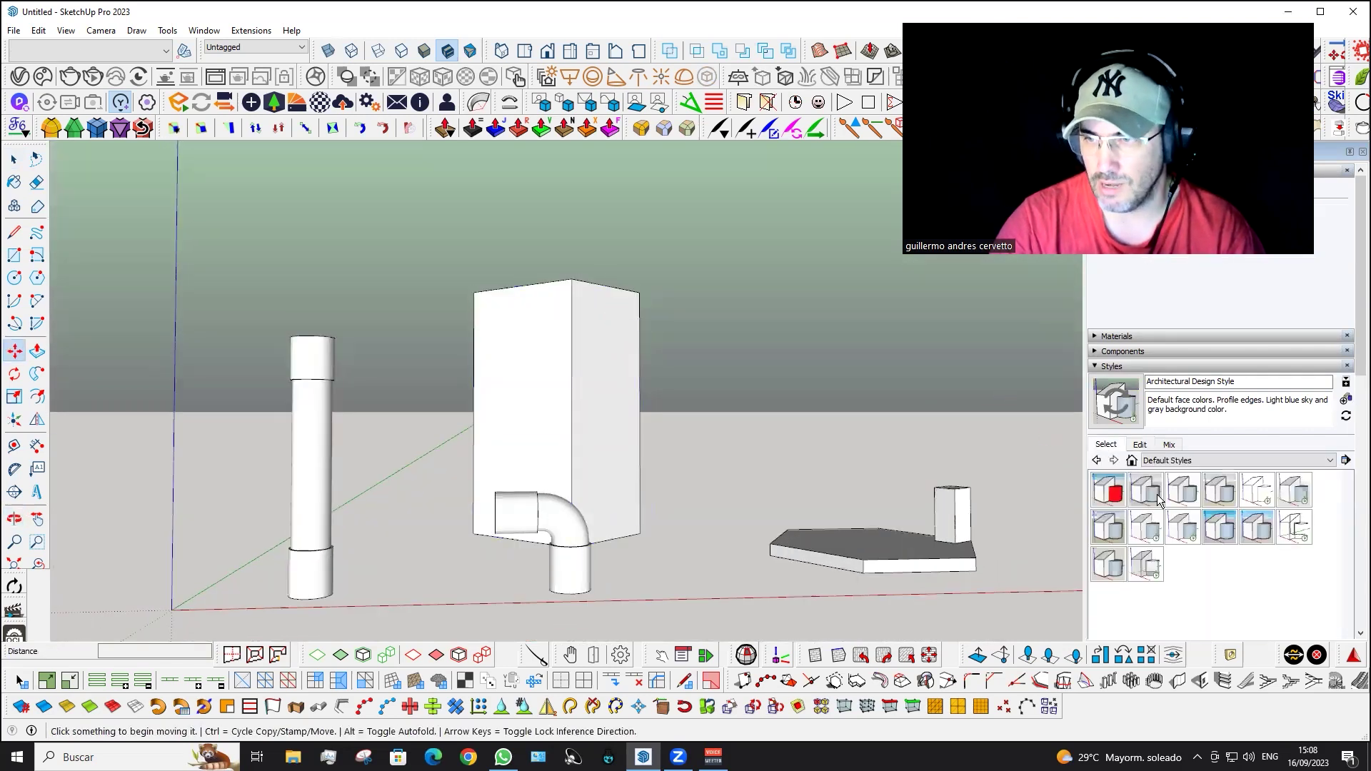
click(1151, 498)
click(1141, 445)
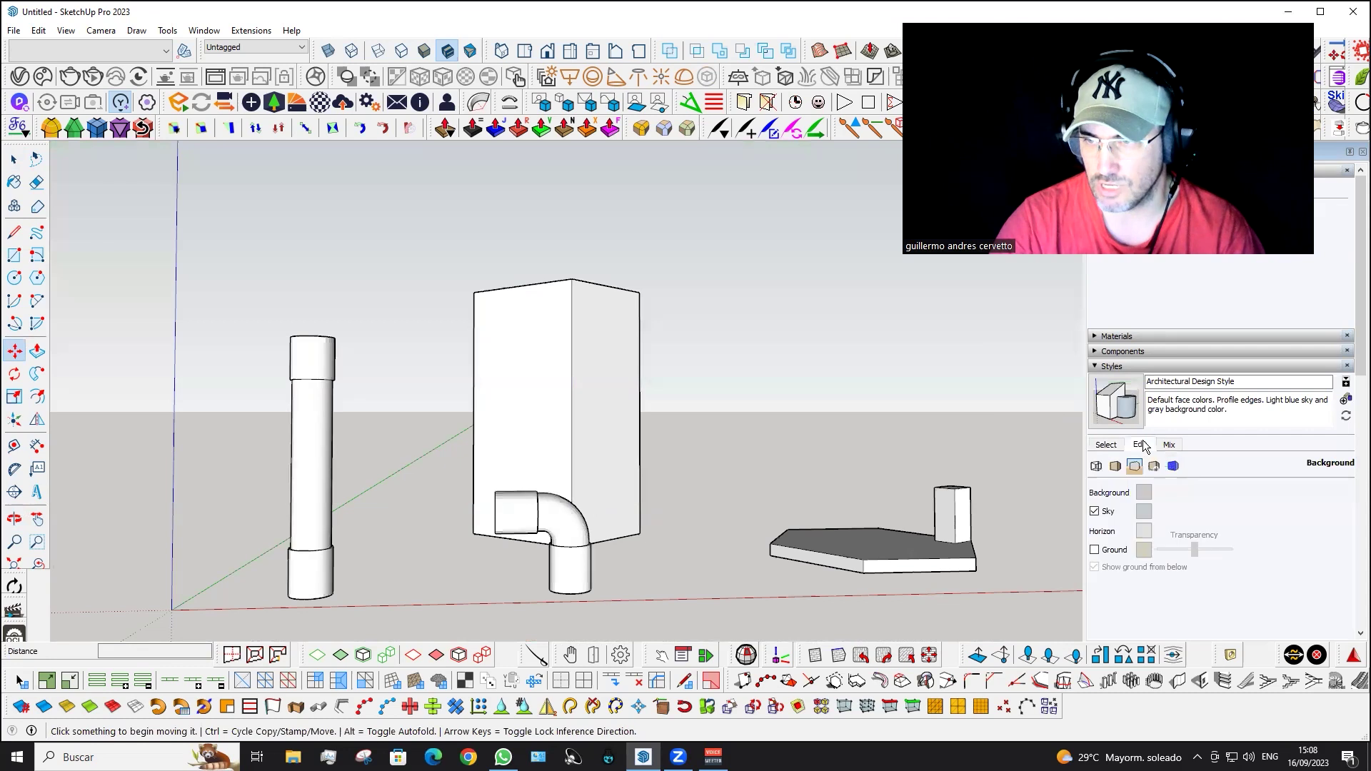
- Uncheck Profiles in the style's Edge settings
click(1097, 467)
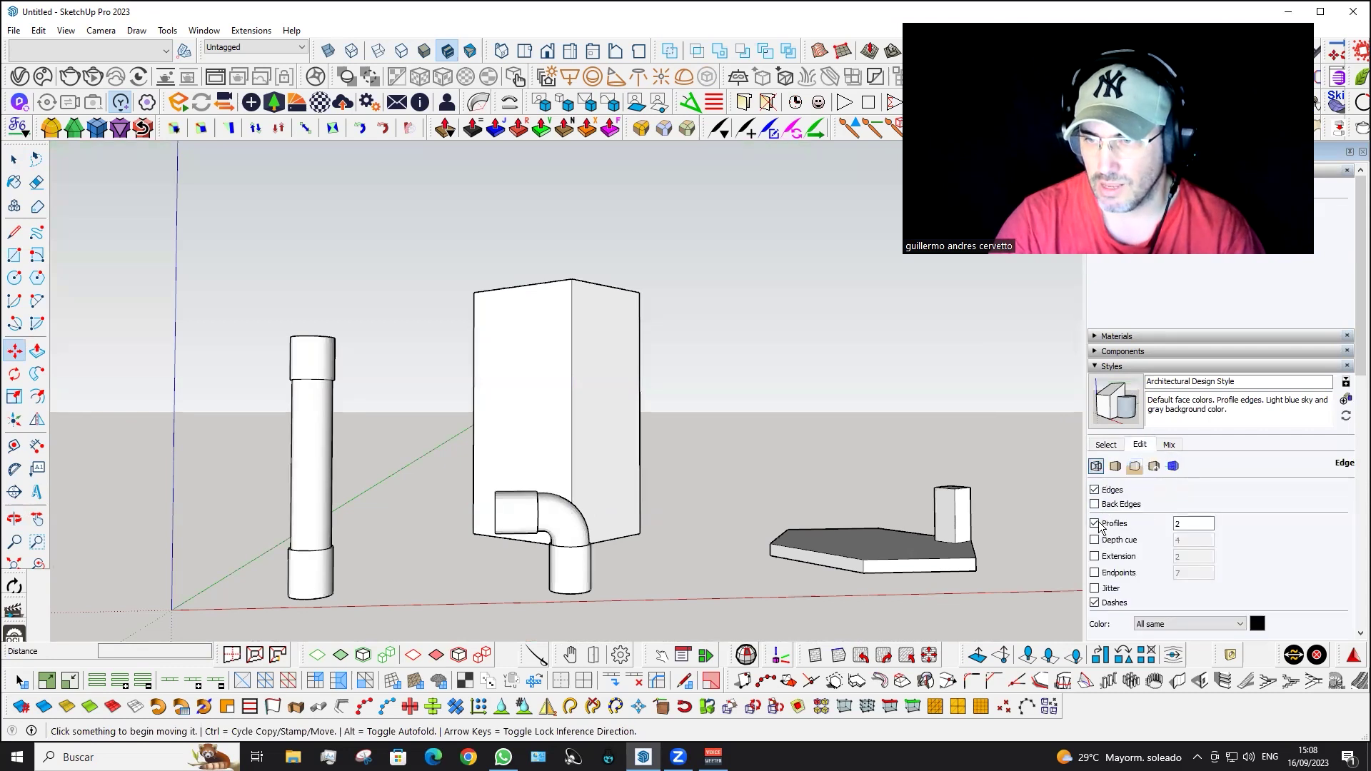
click(1095, 525)
mouse_move(311, 274)
middle_down()
mouse_move(465, 326)
mouse_move(451, 318)
middle_up()
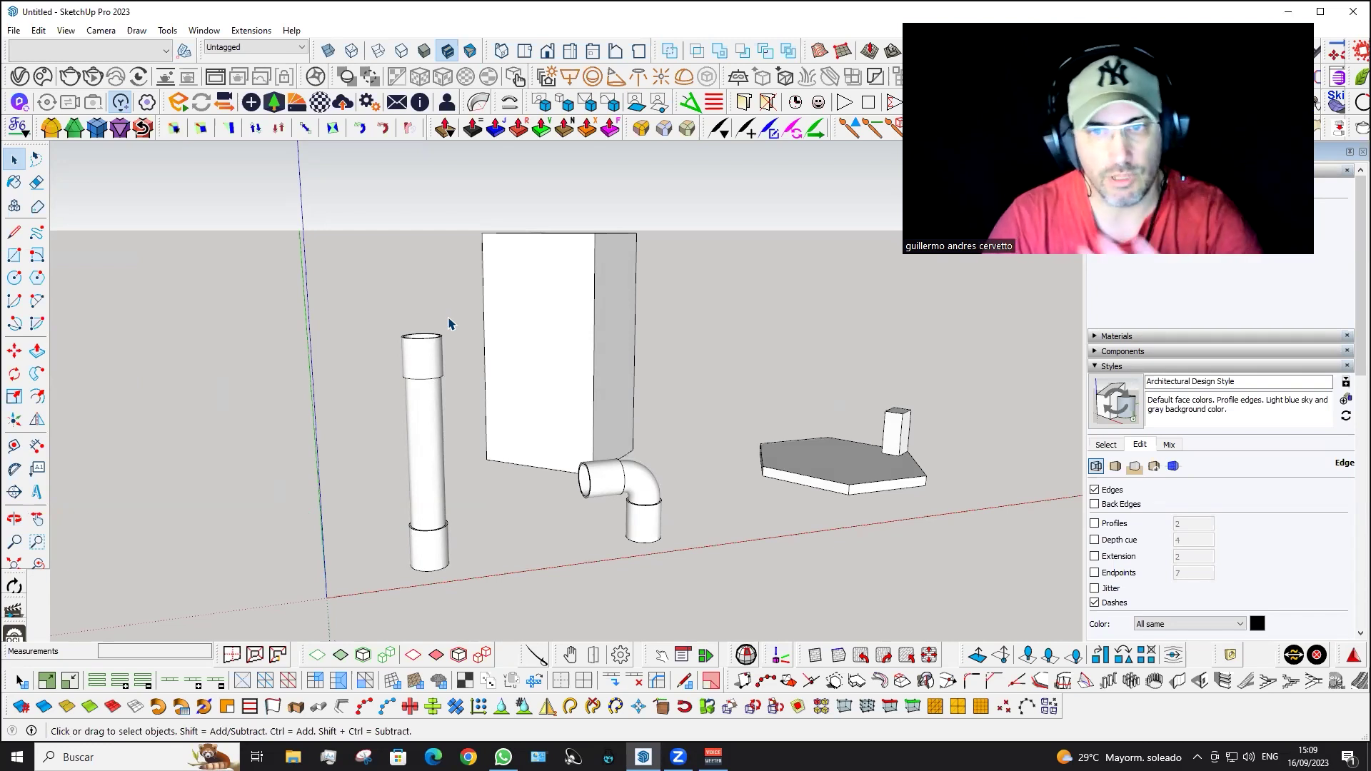
mouse_move(552, 301)
middle_down()
mouse_move(594, 324)
mouse_move(439, 362)
middle_up()
- Zoom and orbit toward the hexagon slab
scroll(757, 454, up, 3)
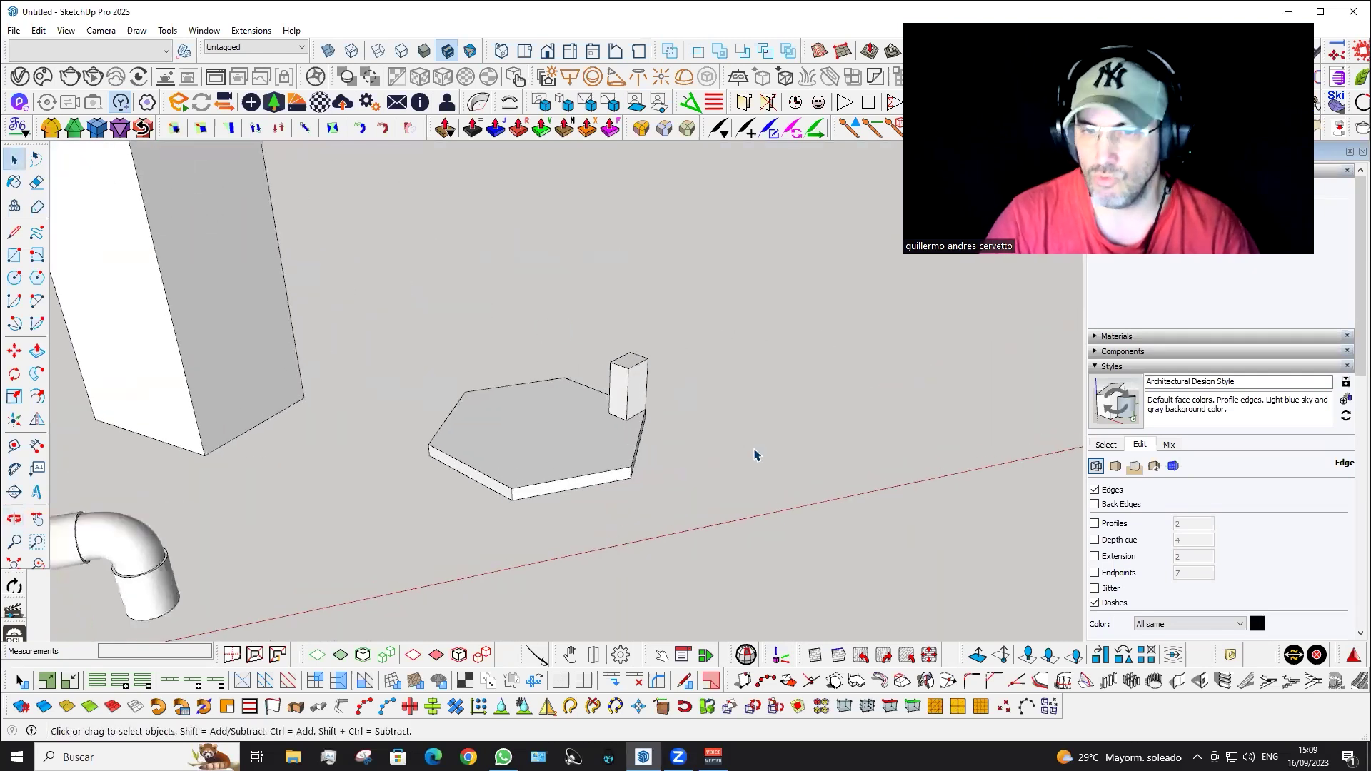
scroll(298, 487, up, 3)
mouse_move(298, 487)
middle_down()
mouse_move(355, 493)
mouse_move(367, 512)
middle_up()
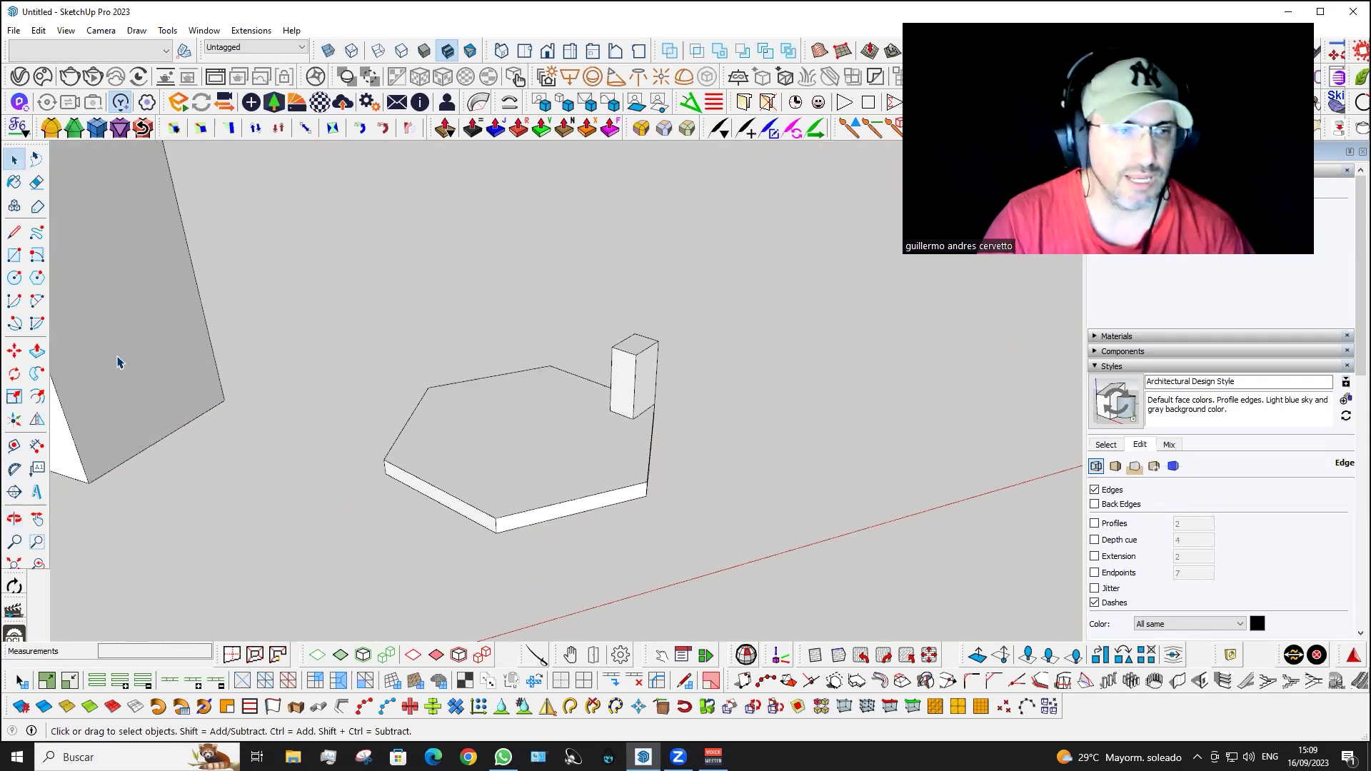
mouse_move(600, 449)
middle_down()
mouse_move(554, 425)
mouse_move(538, 404)
mouse_move(546, 378)
middle_up()
- Select the hexagon slab group and start the Flip tool
click(539, 404)
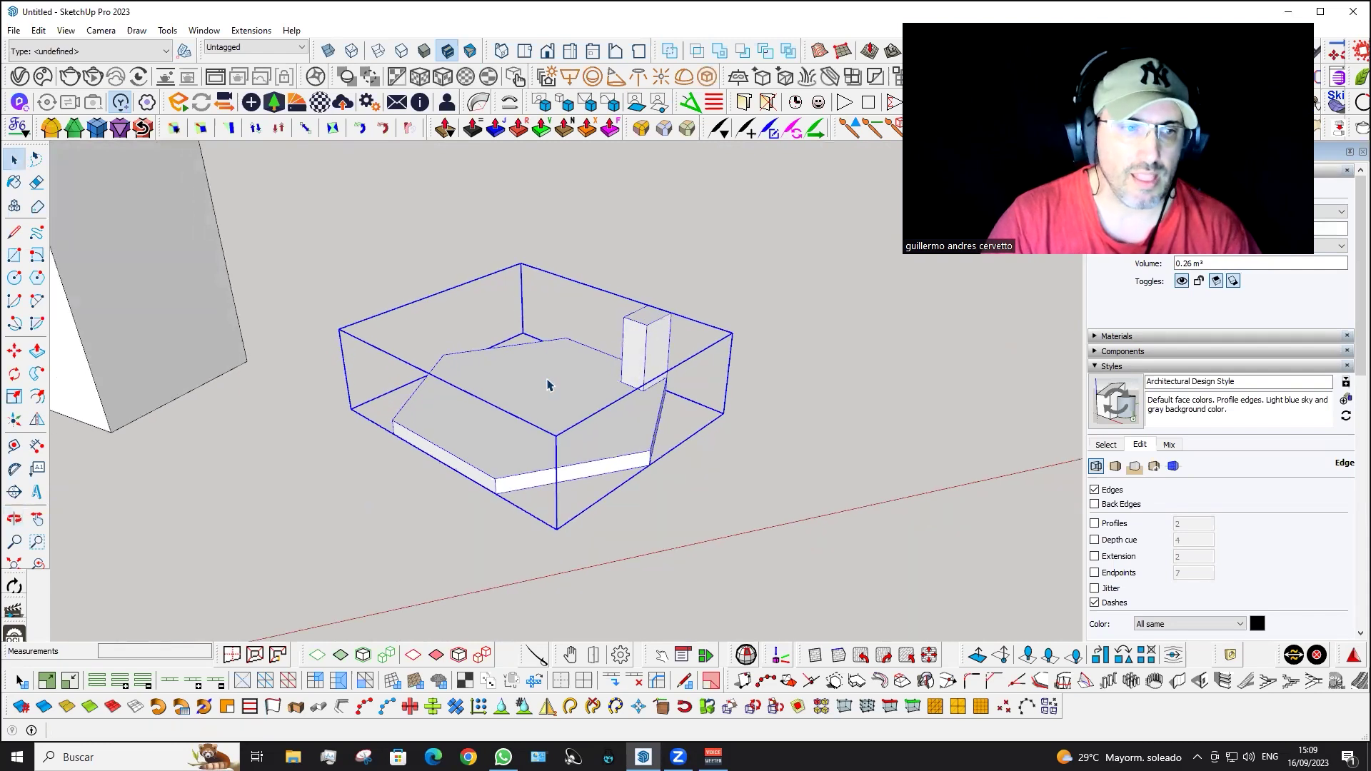
click(38, 420)
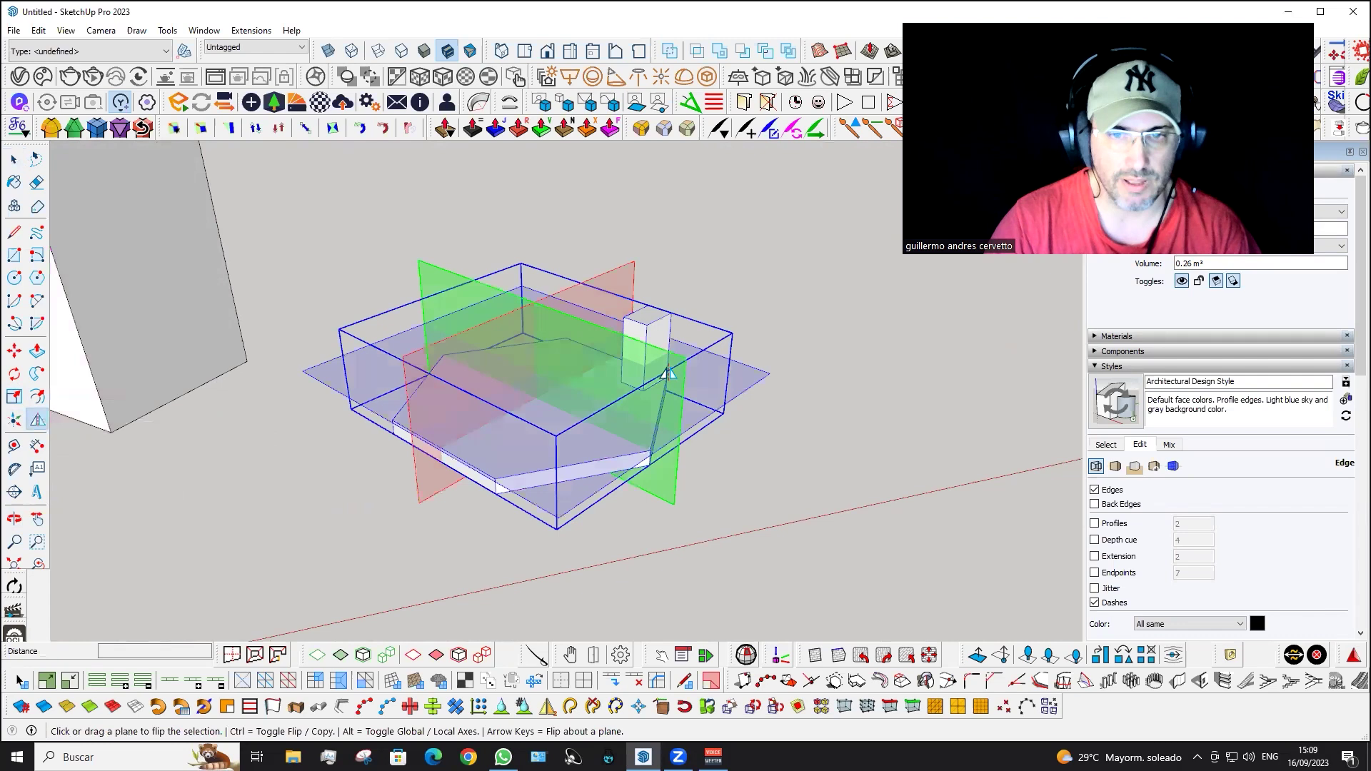
mouse_move(625, 367)
middle_down()
mouse_move(560, 361)
mouse_move(643, 352)
mouse_move(515, 321)
mouse_move(309, 361)
middle_up()
mouse_move(458, 333)
middle_down()
mouse_move(490, 374)
mouse_move(563, 381)
middle_up()
- Flip the slab repeatedly along the green axis plane
click(595, 363)
click(595, 363)
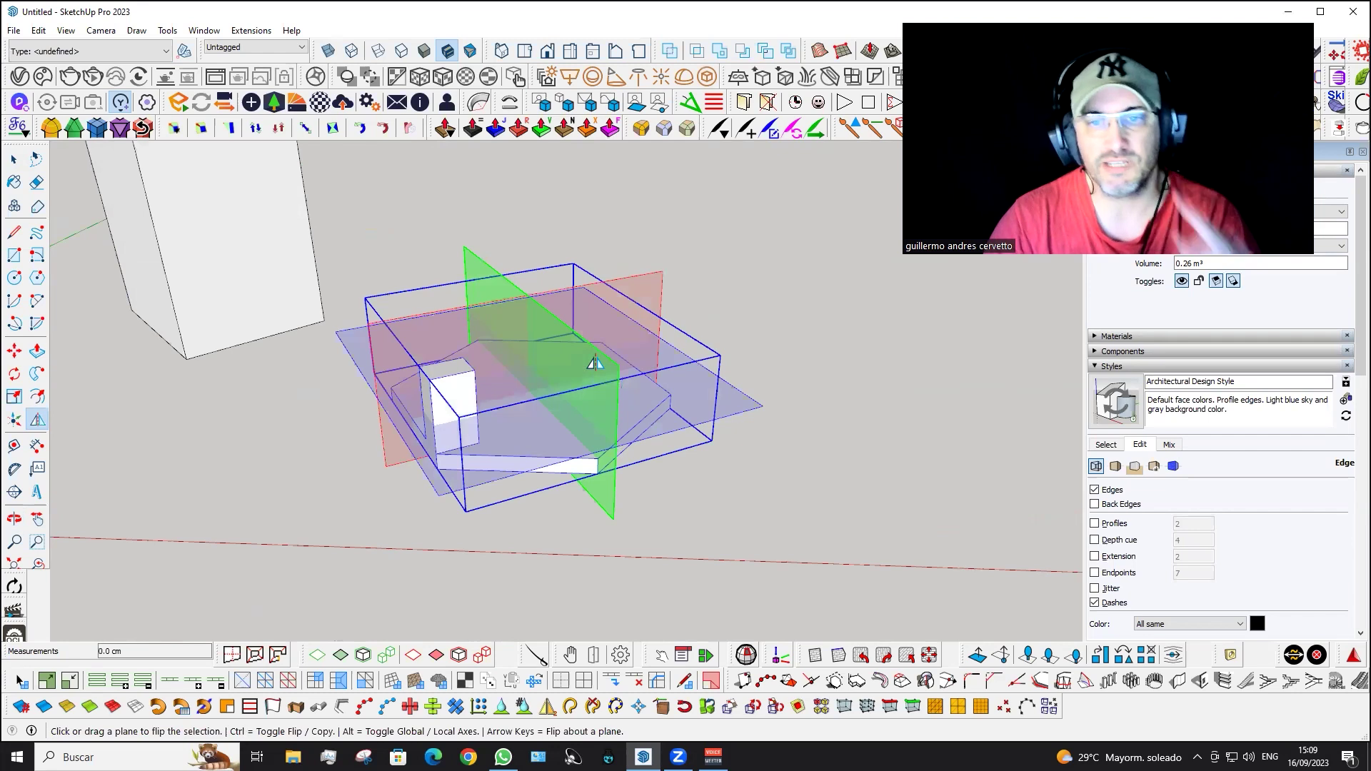
click(595, 363)
scroll(595, 363, up, 2)
click(581, 366)
click(580, 366)
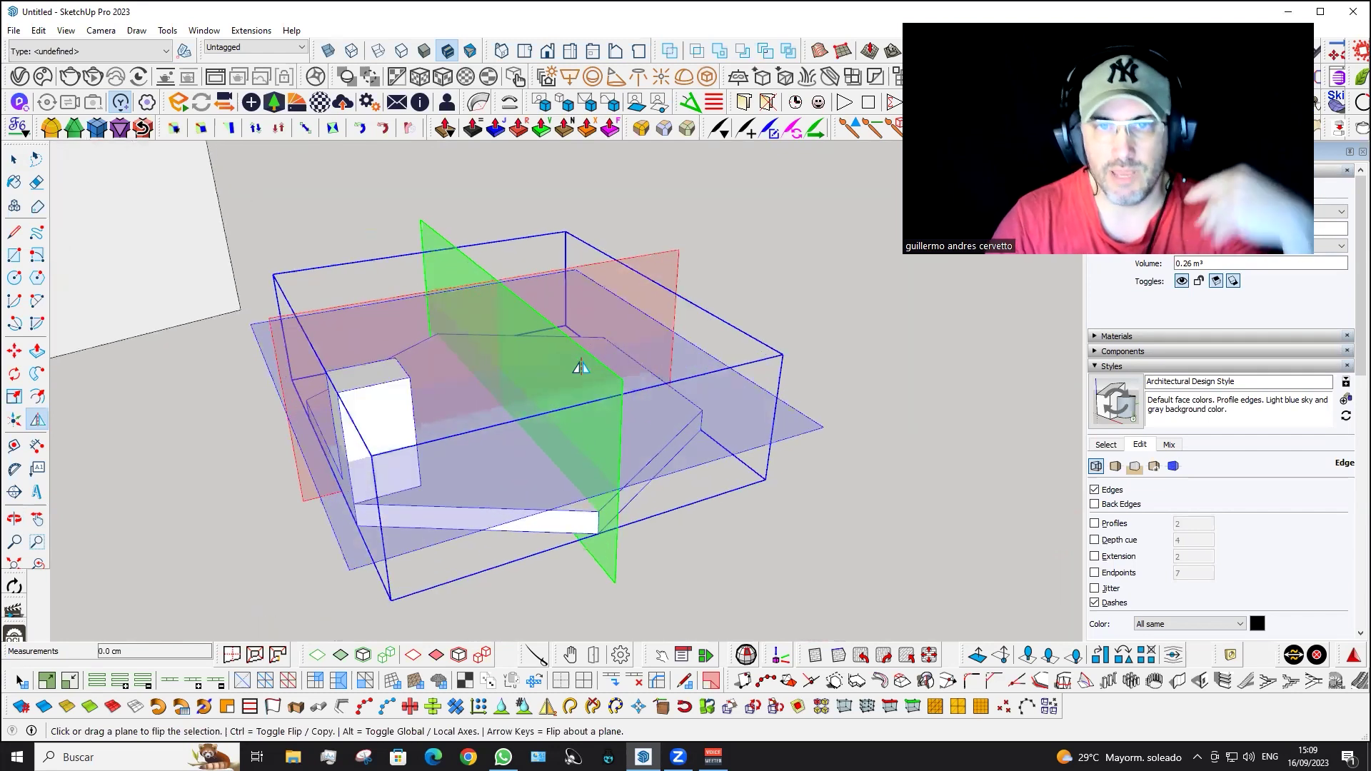
click(581, 366)
click(581, 366)
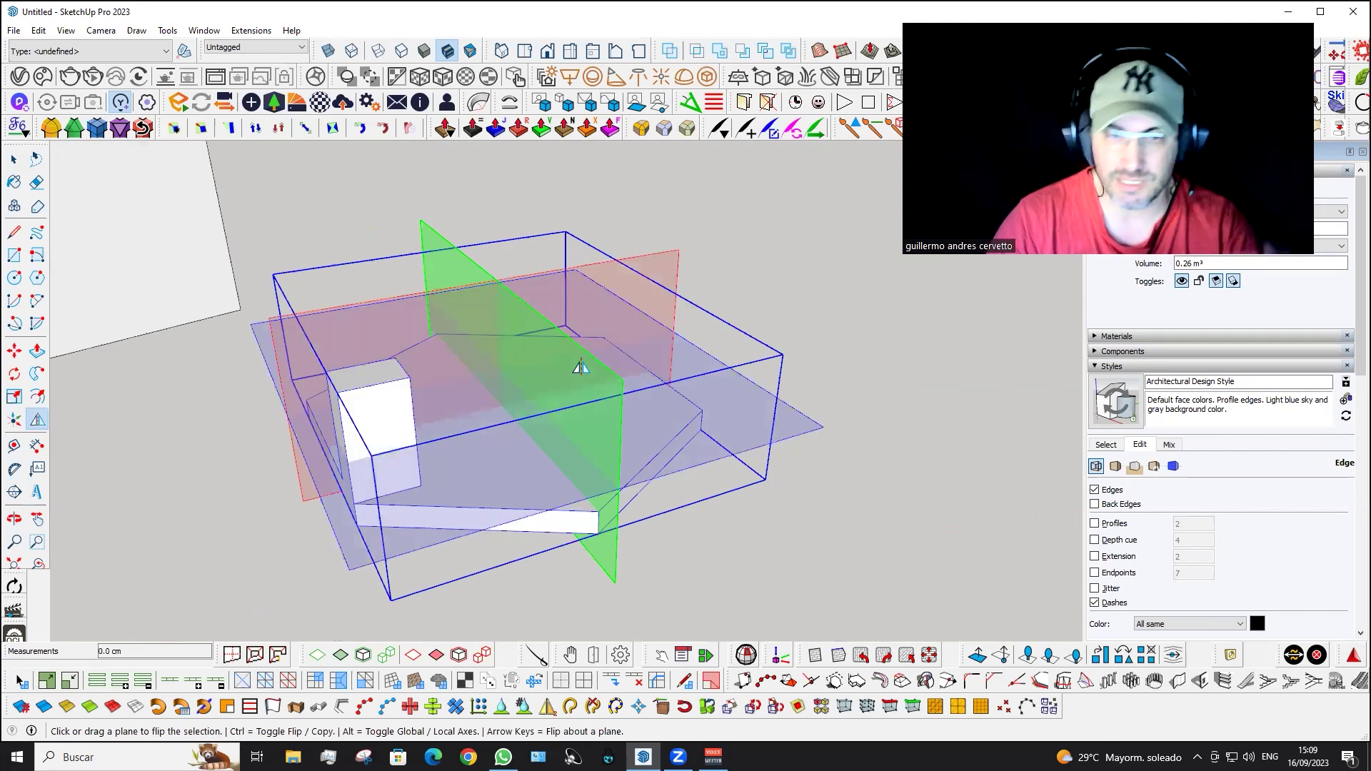
click(581, 366)
click(581, 365)
- Flip the slab along the red and blue planes, then realign planes with Alt
middle_drag(499, 373, 765, 373)
click(519, 371)
click(519, 370)
mouse_move(519, 370)
middle_down()
mouse_move(446, 343)
mouse_move(352, 388)
middle_up()
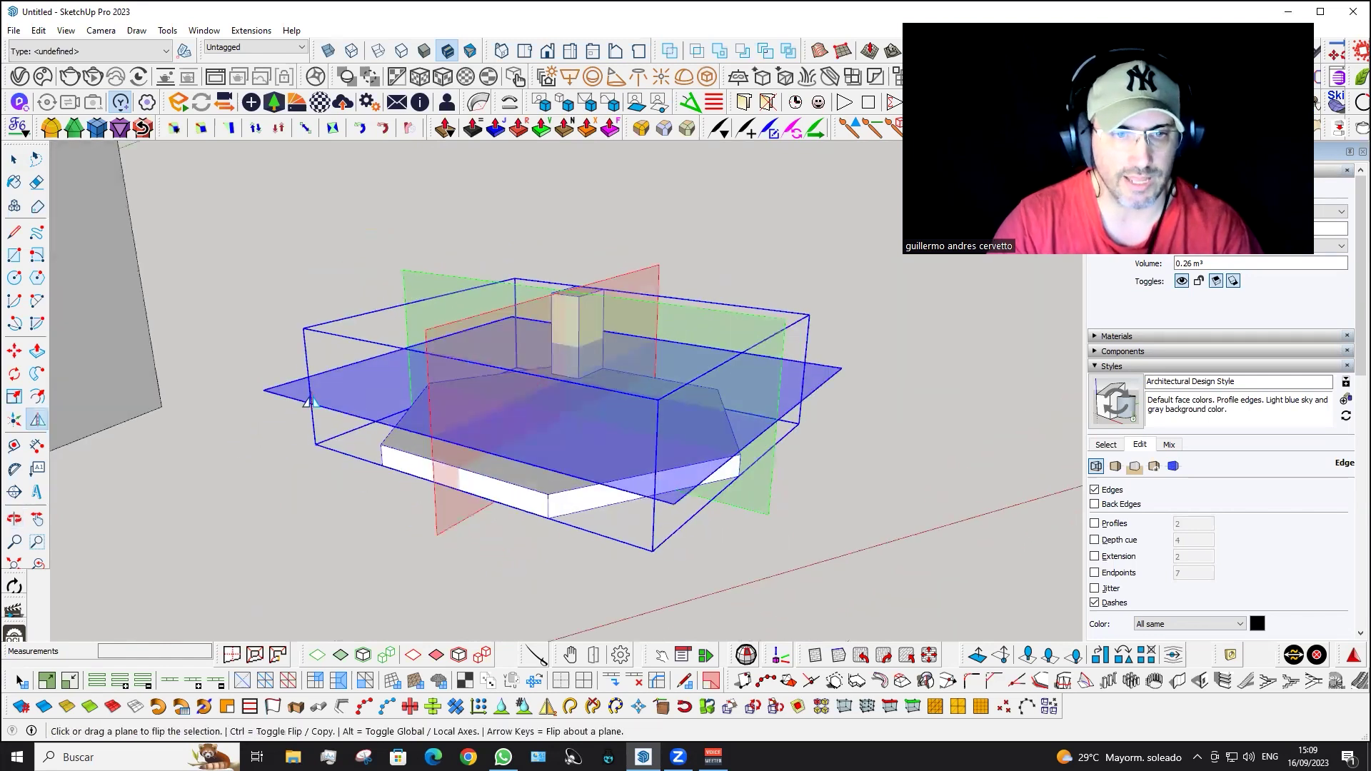
click(303, 400)
middle_drag(304, 400, 389, 383)
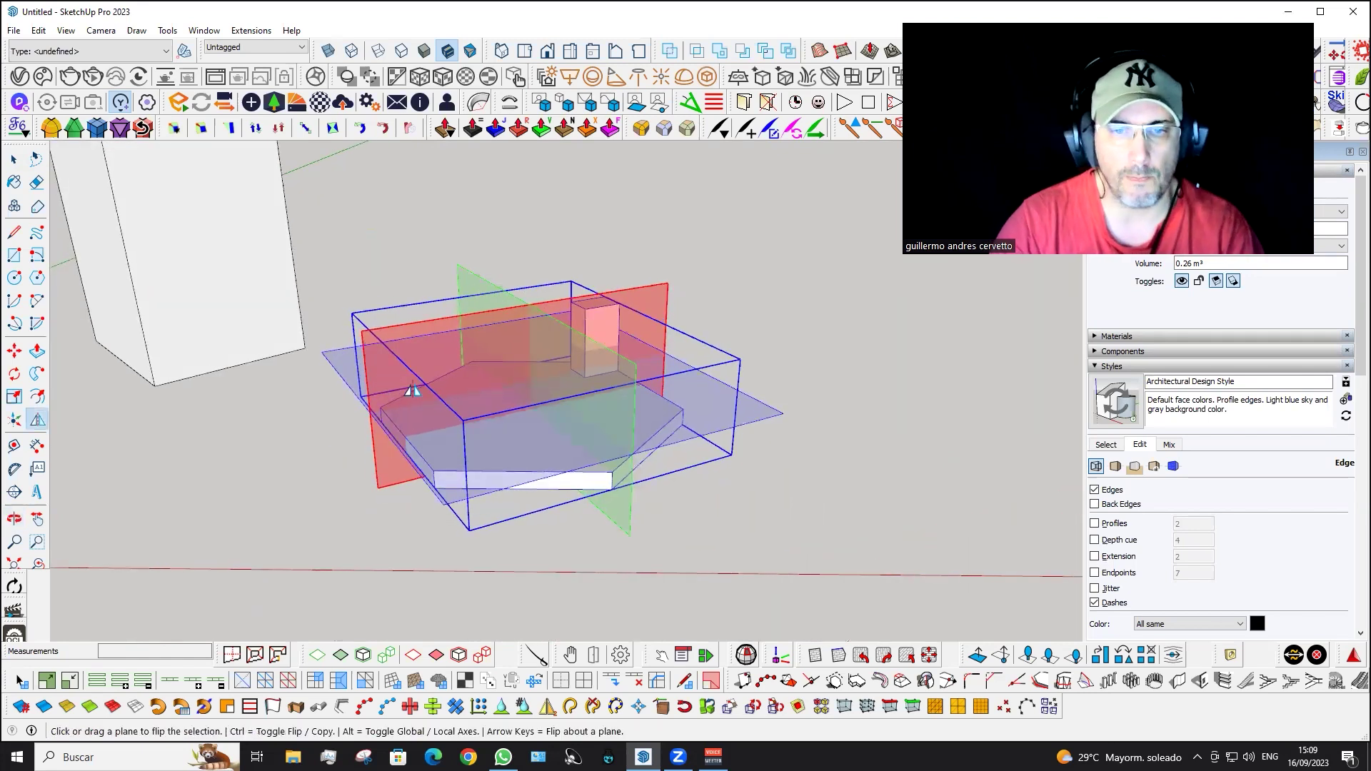
key(alt)
key(alt)
key(alt)
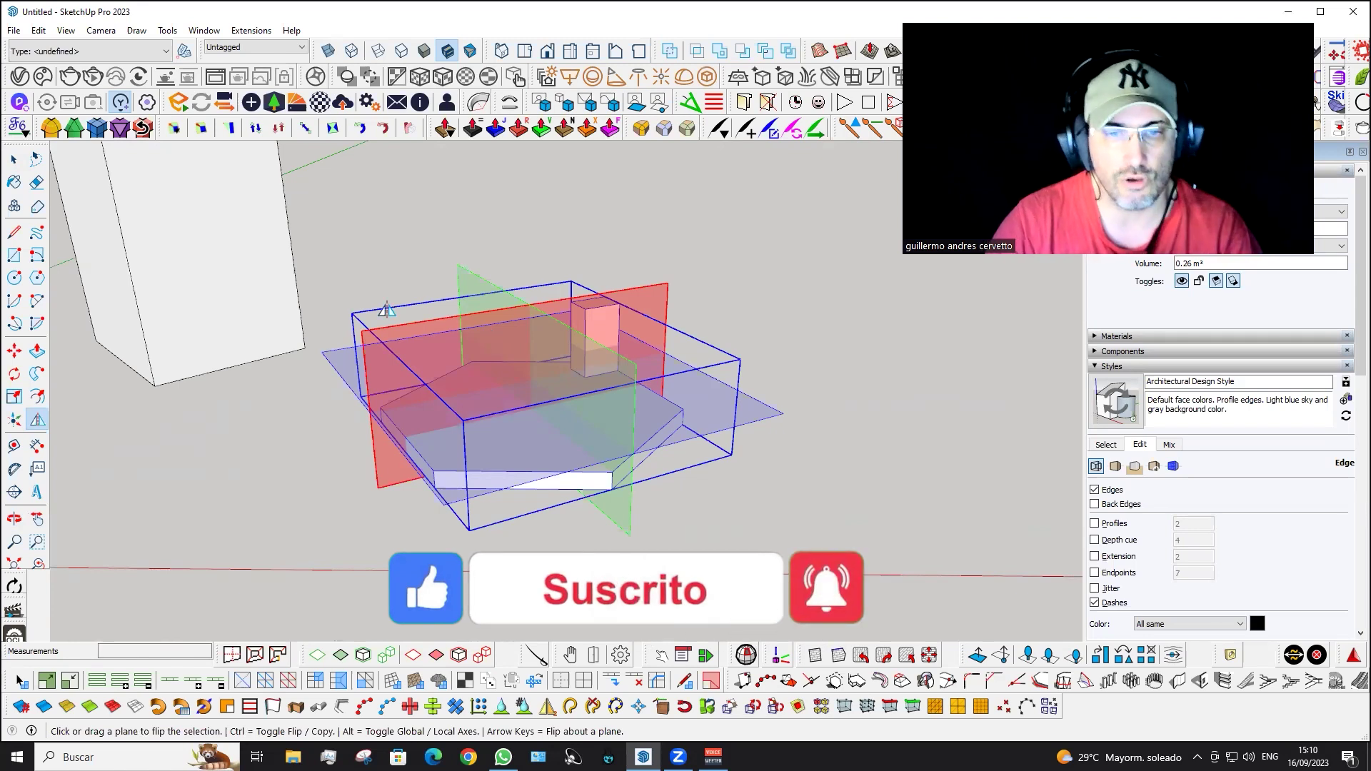
- Orbit around the slab to inspect the red, green and blue flip planes
middle_drag(357, 482, 403, 540)
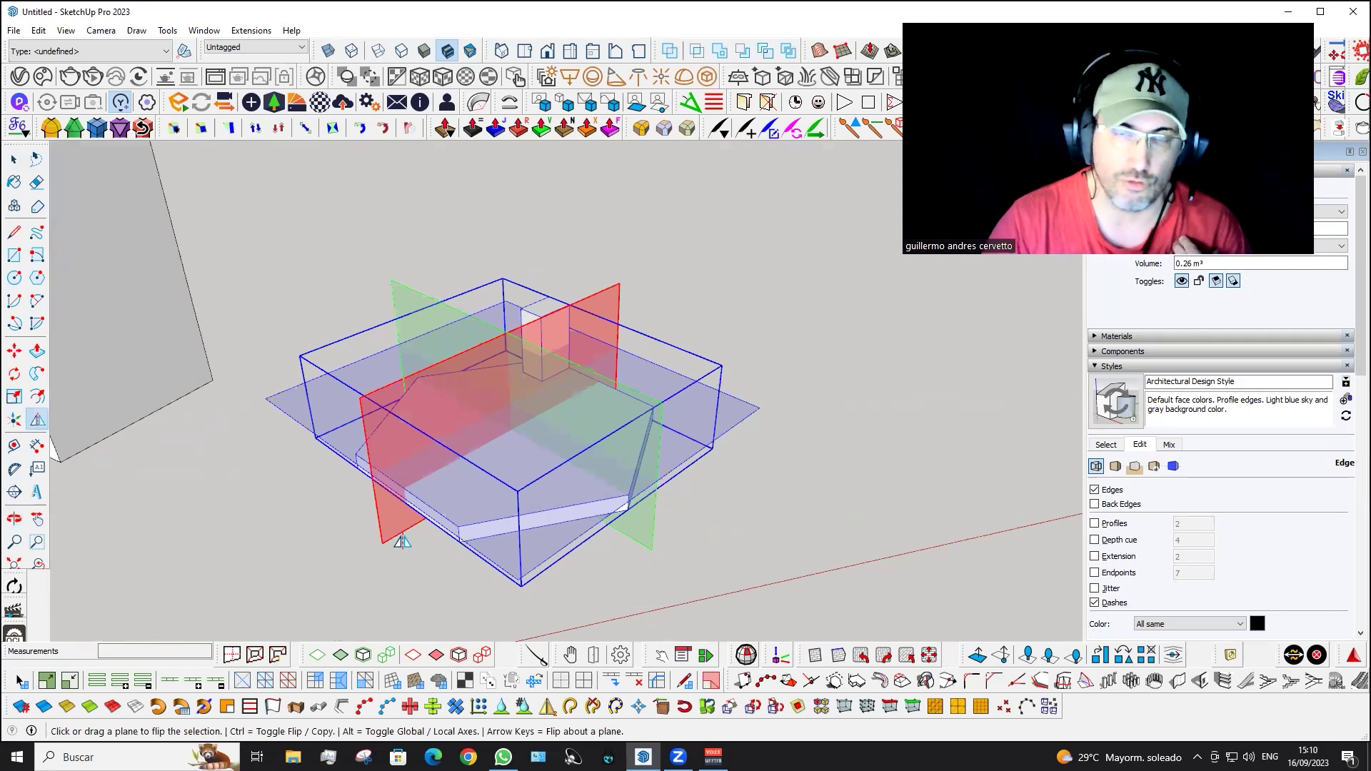
middle_drag(389, 392, 457, 385)
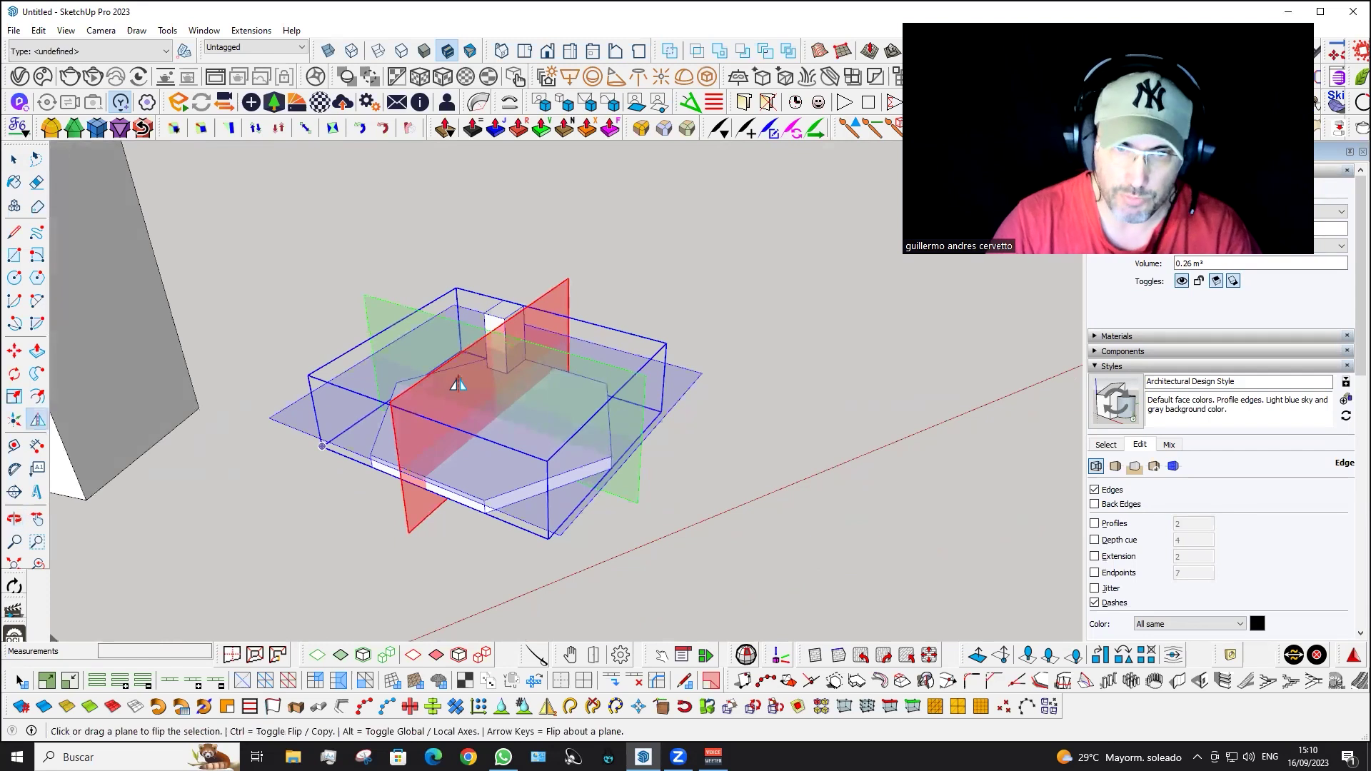
mouse_move(484, 475)
middle_down()
mouse_move(674, 395)
mouse_move(609, 413)
mouse_move(545, 361)
mouse_move(545, 429)
middle_up()
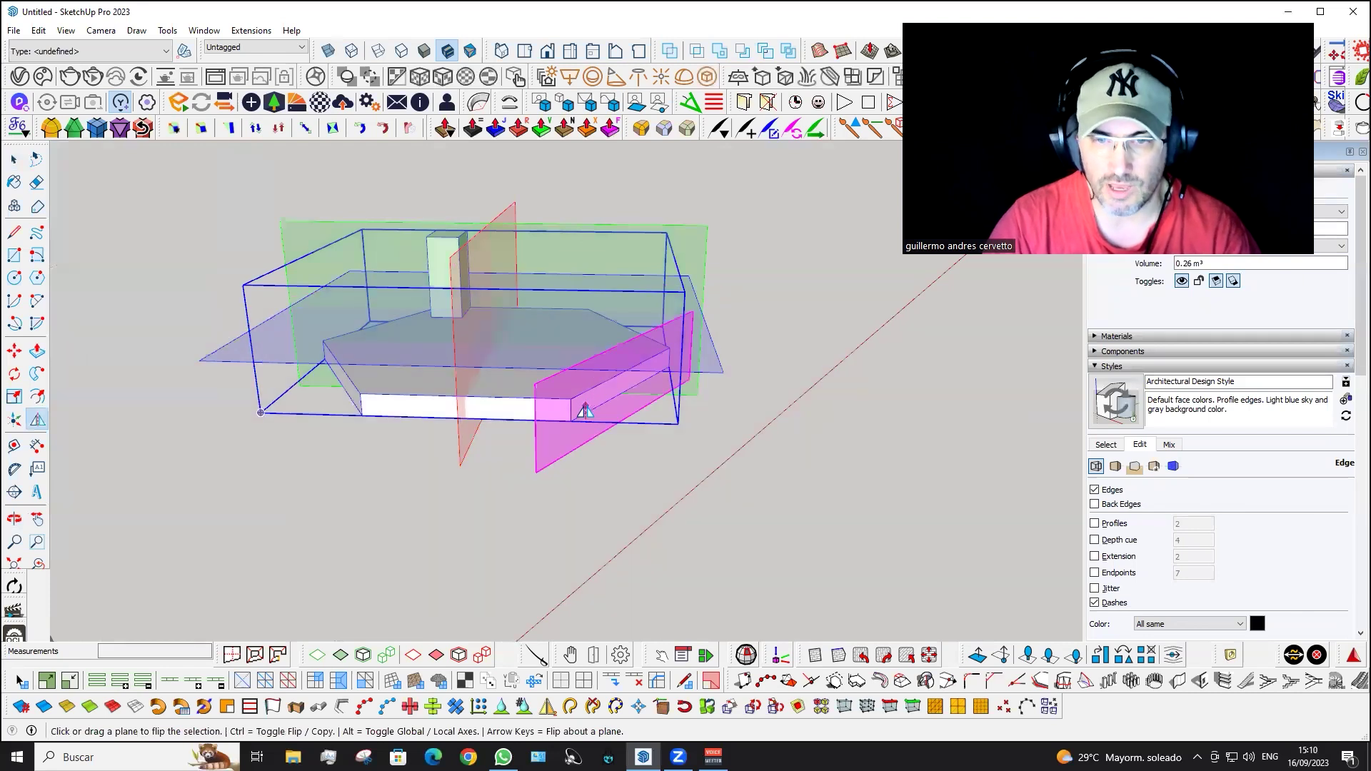
click(584, 411)
mouse_move(584, 411)
middle_down()
mouse_move(1026, 475)
mouse_move(356, 474)
middle_up()
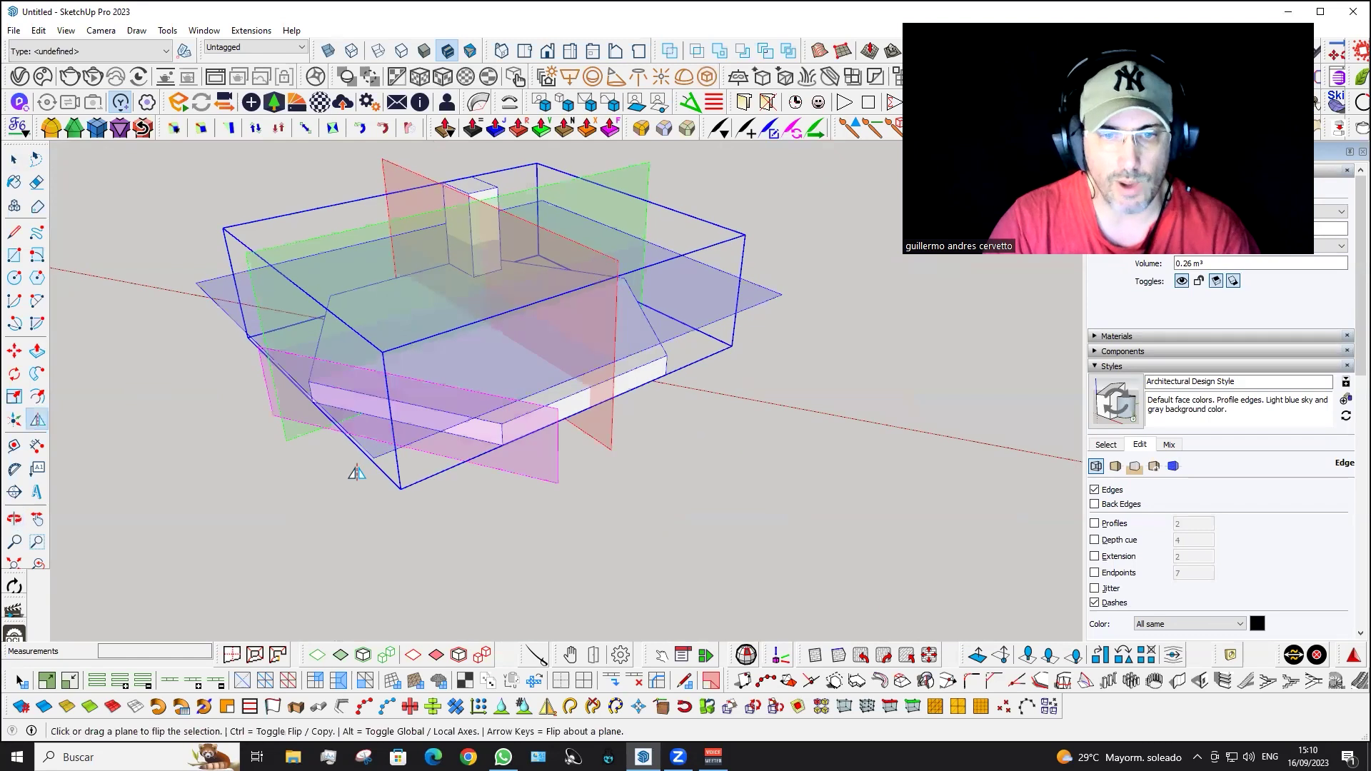
click(428, 430)
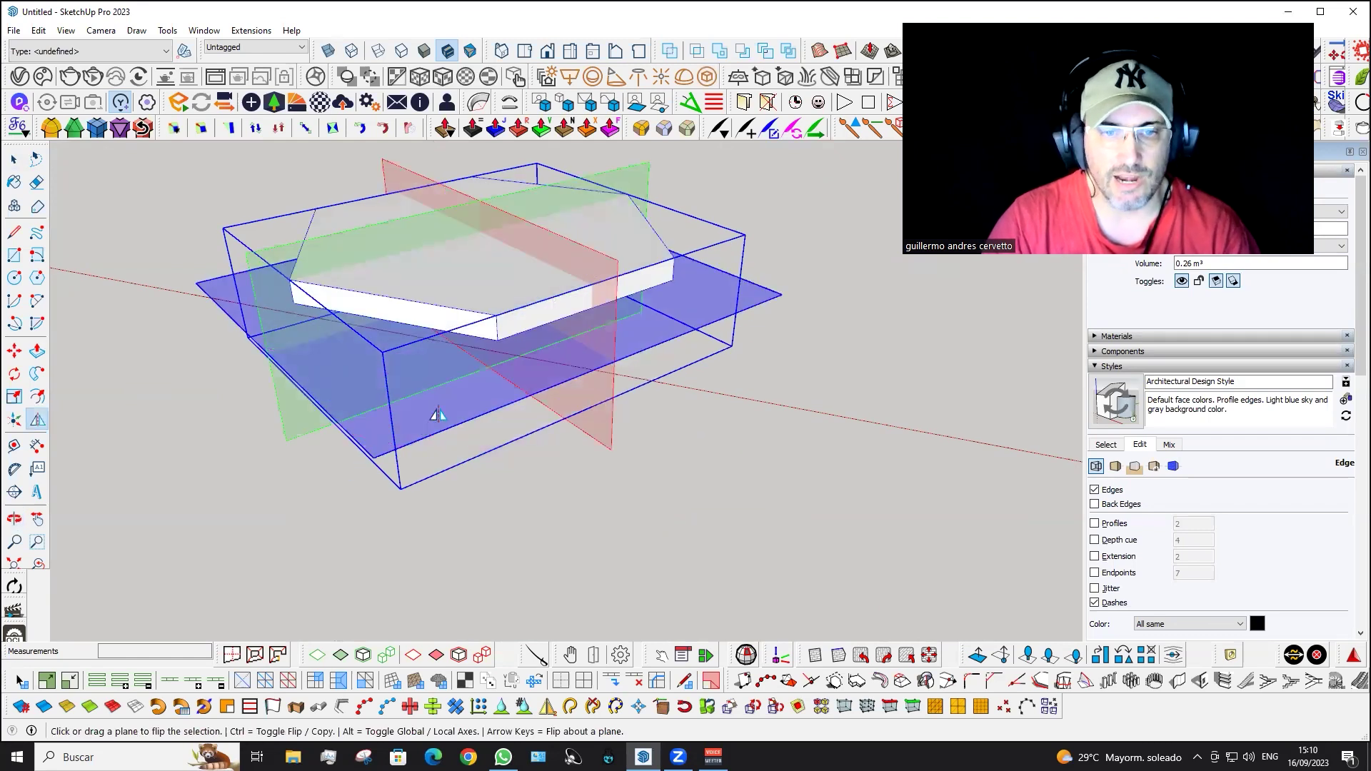
scroll(438, 415, up, 5)
middle_drag(569, 407, 547, 500)
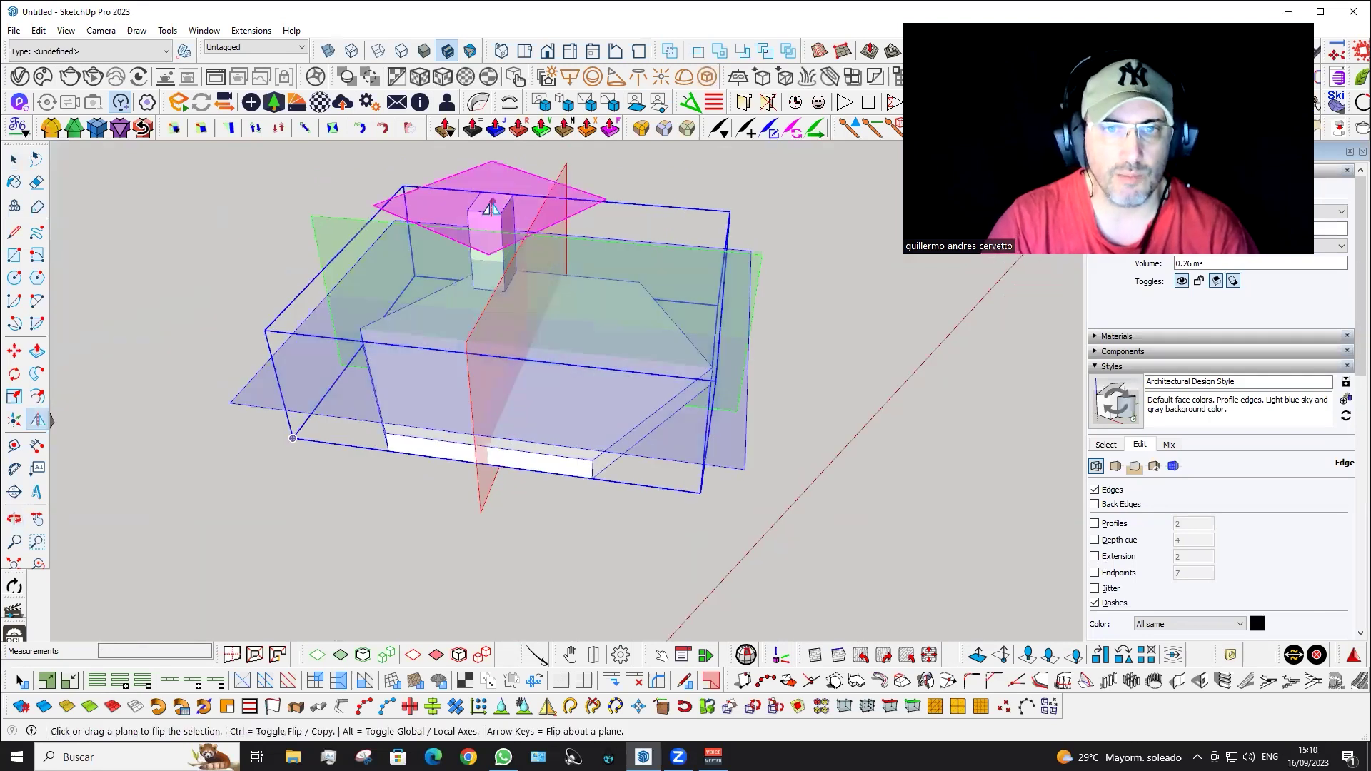
mouse_move(491, 207)
middle_down()
mouse_move(514, 374)
mouse_move(542, 255)
middle_up()
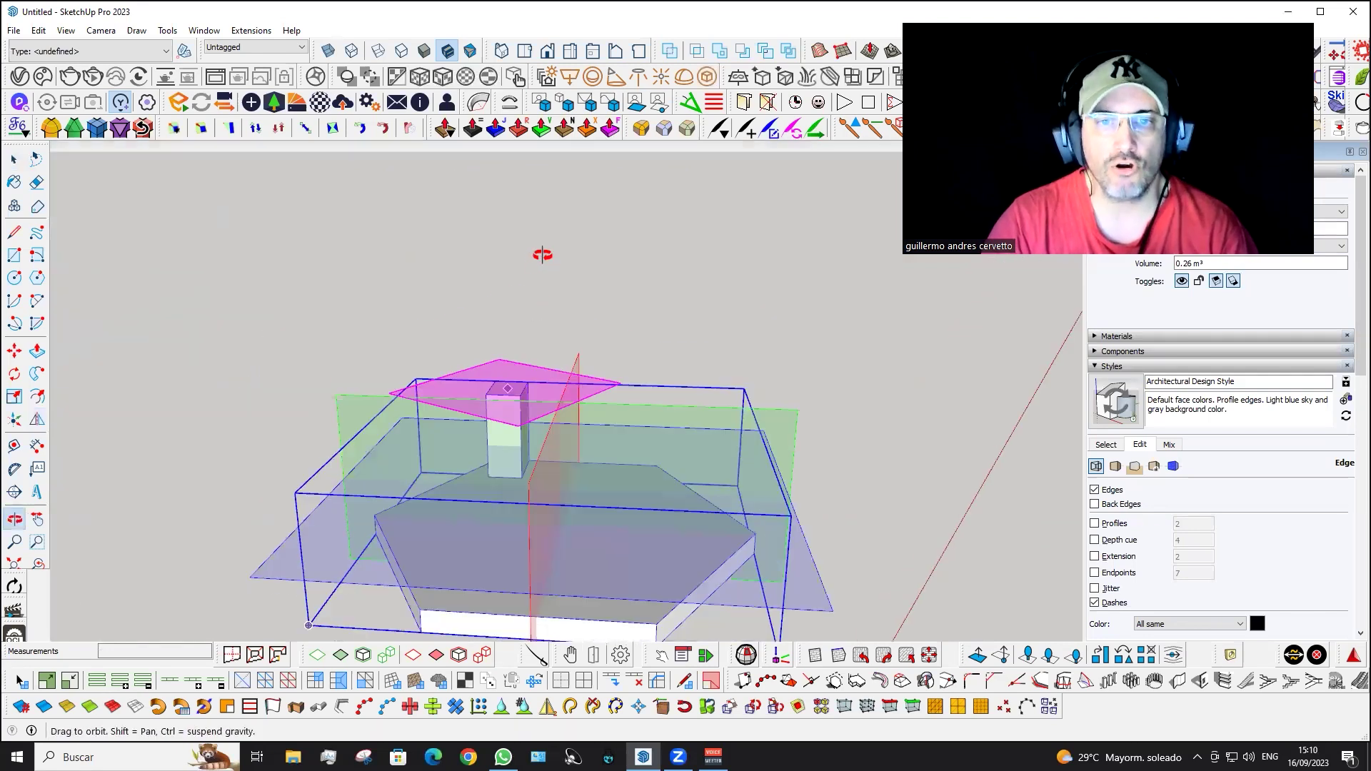
mouse_move(490, 397)
middle_down()
mouse_move(511, 386)
mouse_move(493, 559)
middle_up()
click(511, 386)
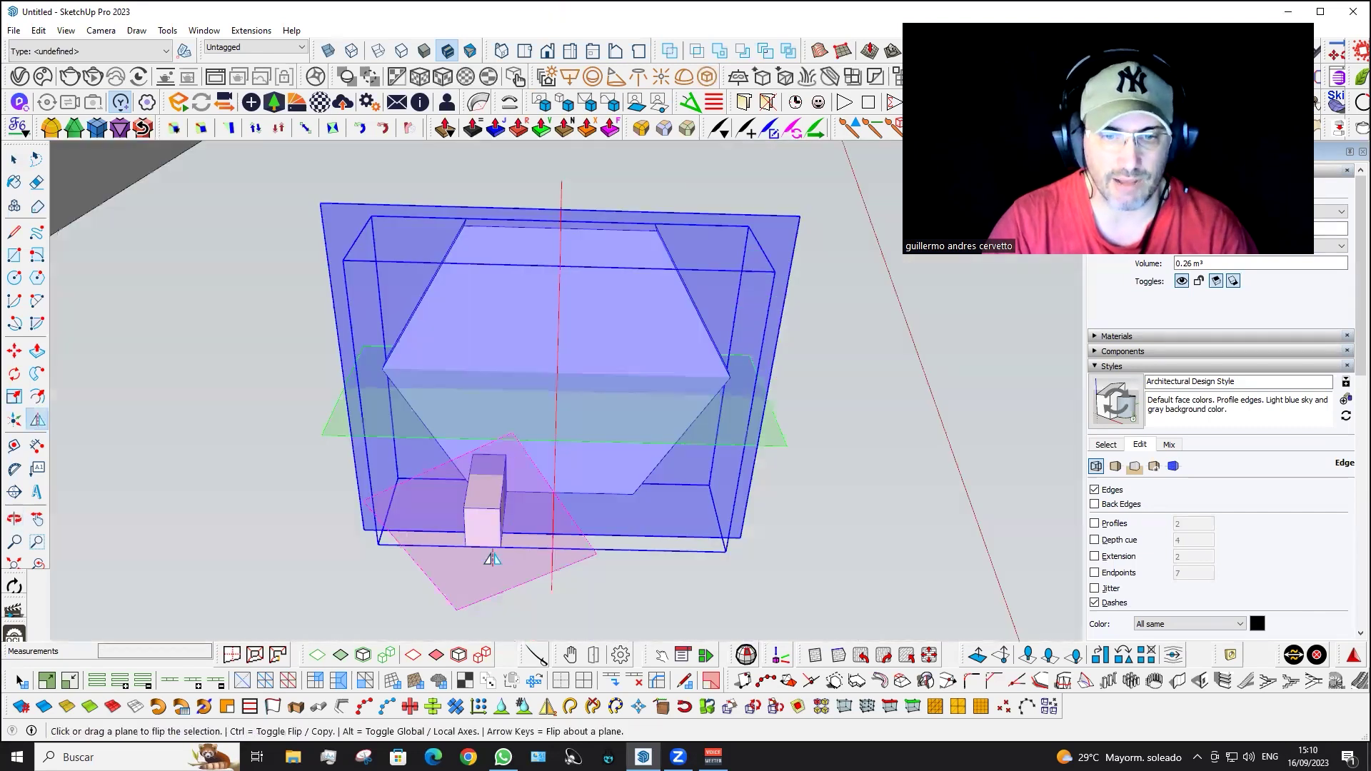
click(484, 534)
middle_drag(607, 332, 600, 271)
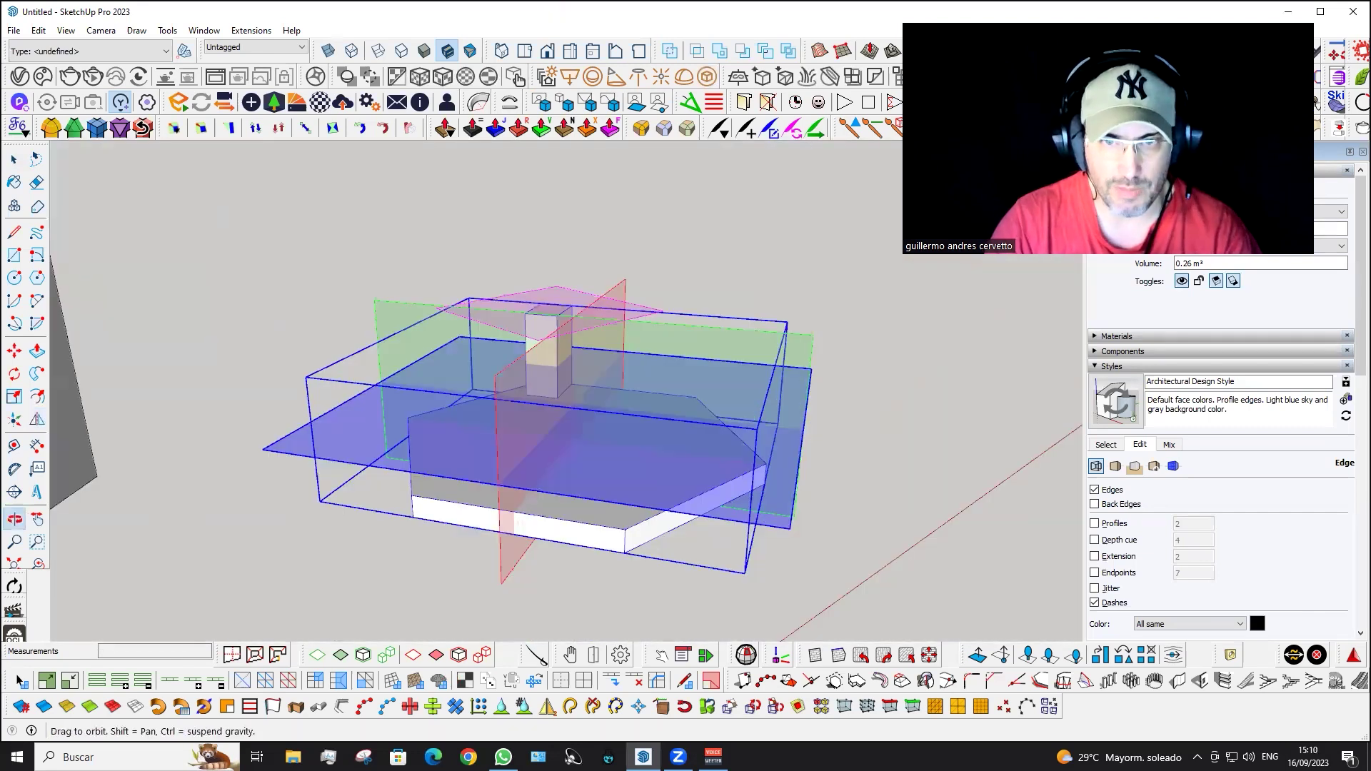
middle_drag(626, 398, 620, 407)
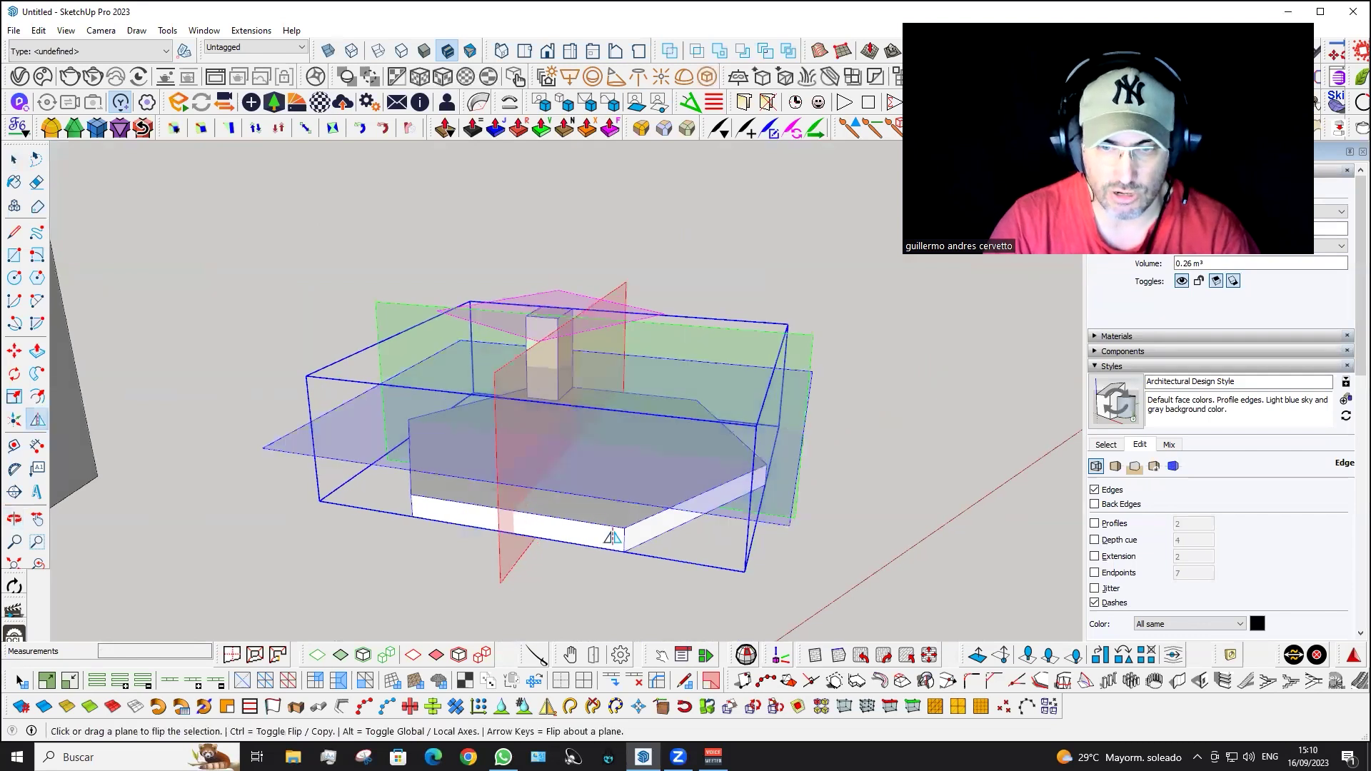
scroll(612, 537, up, 3)
scroll(584, 533, up, 1)
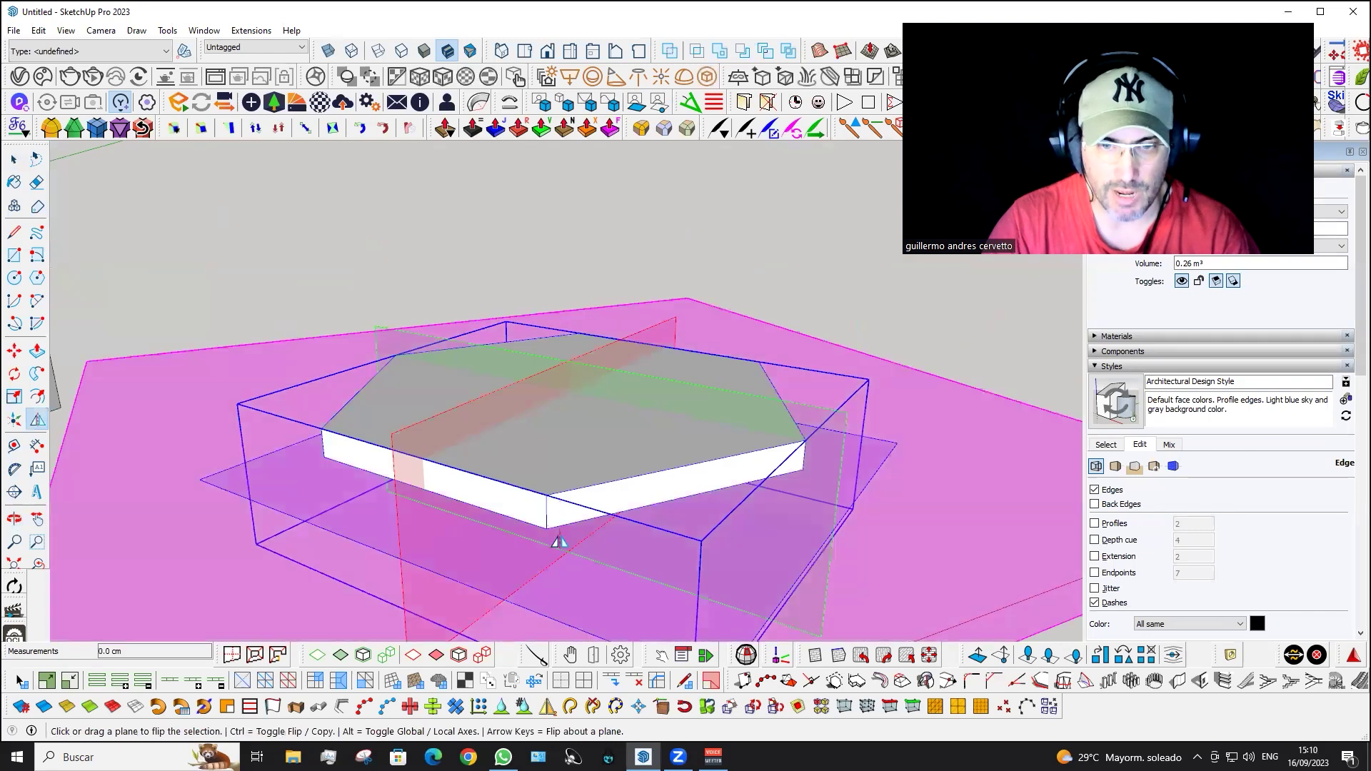
middle_drag(559, 539, 569, 275)
mouse_move(562, 215)
middle_down()
mouse_move(557, 448)
mouse_move(607, 351)
middle_up()
mouse_move(671, 458)
middle_down()
mouse_move(634, 367)
mouse_move(765, 437)
mouse_move(702, 328)
mouse_move(820, 327)
mouse_move(587, 406)
mouse_move(520, 383)
mouse_move(565, 406)
middle_up()
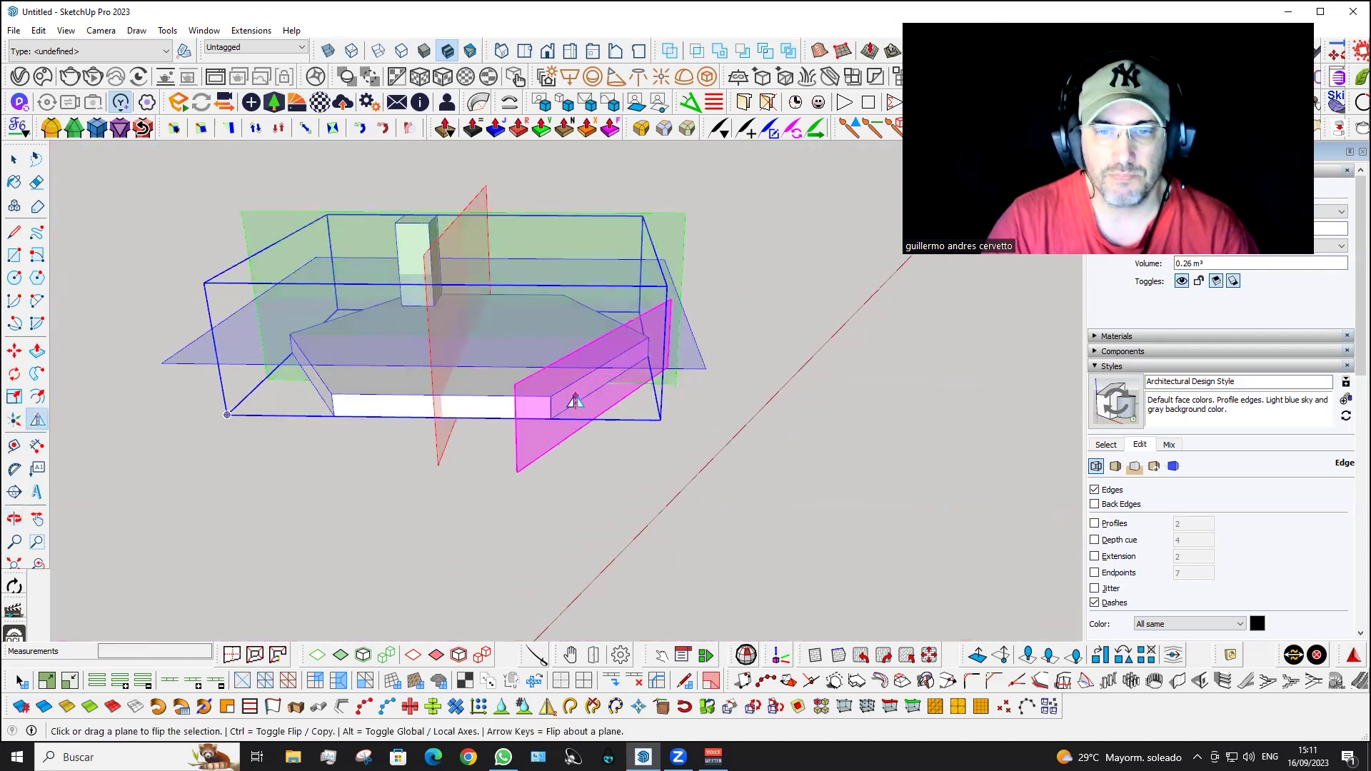
- Make a mirrored copy of the hexagon slab across its end plane
key(ctrl)
click(576, 400)
mouse_move(413, 468)
middle_down()
mouse_move(576, 465)
mouse_move(371, 460)
middle_up()
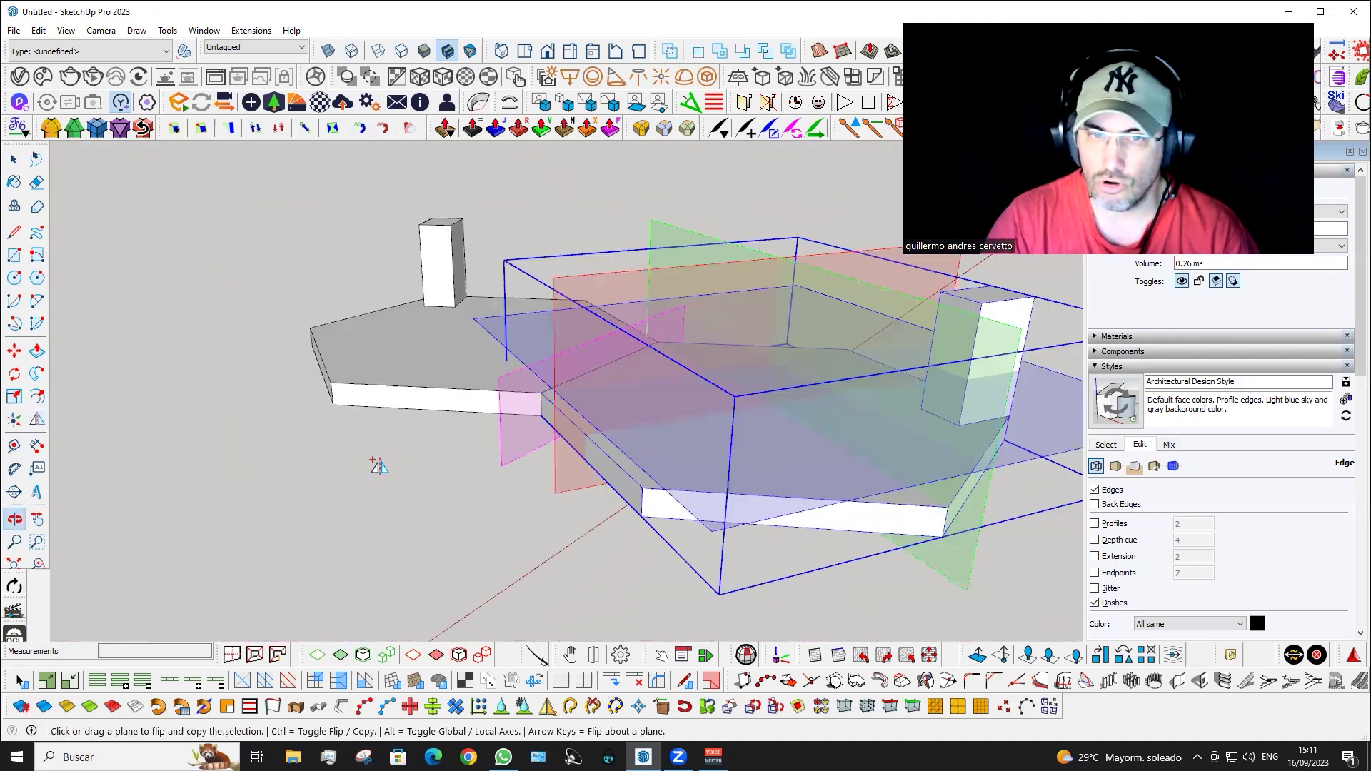
scroll(465, 420, up, 2)
scroll(457, 400, up, 2)
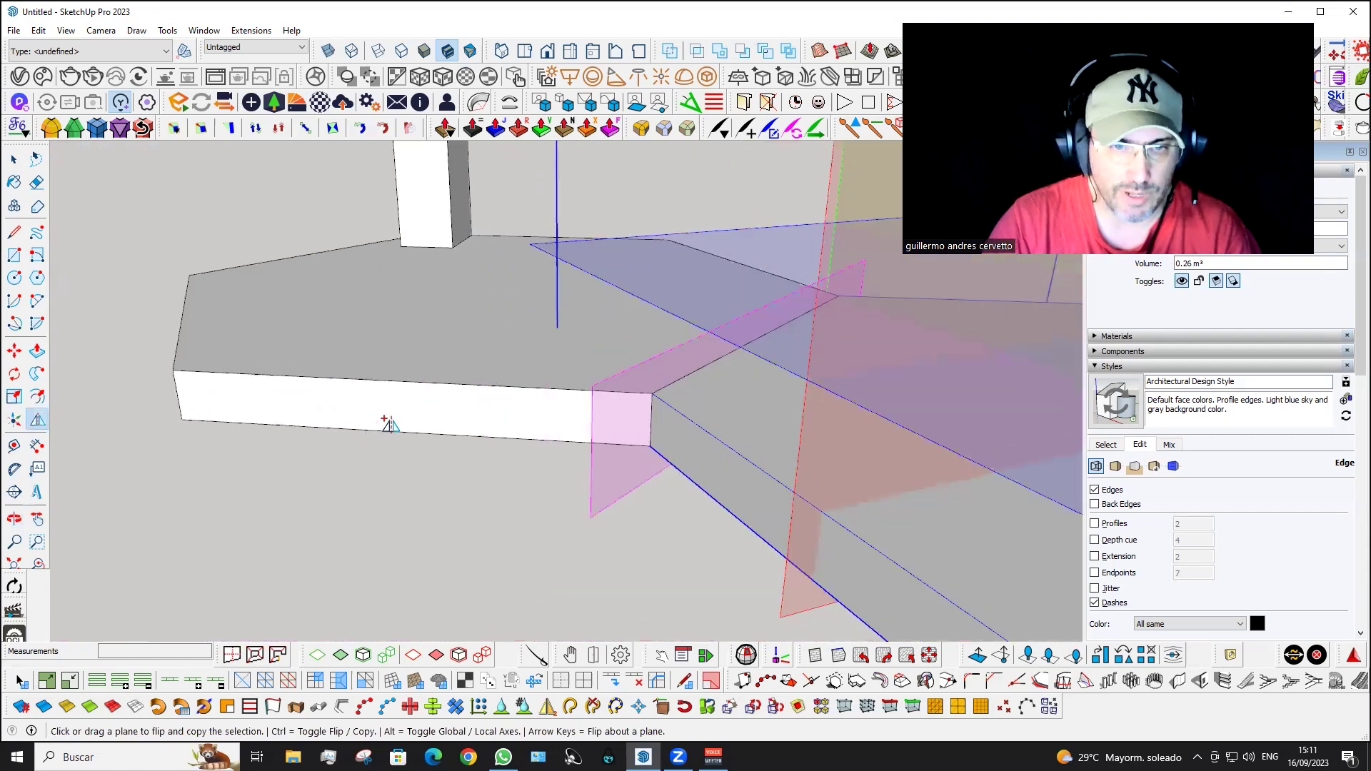
scroll(419, 407, up, 2)
- Flip the slab across the end plane without copying it
key(ctrl)
click(445, 400)
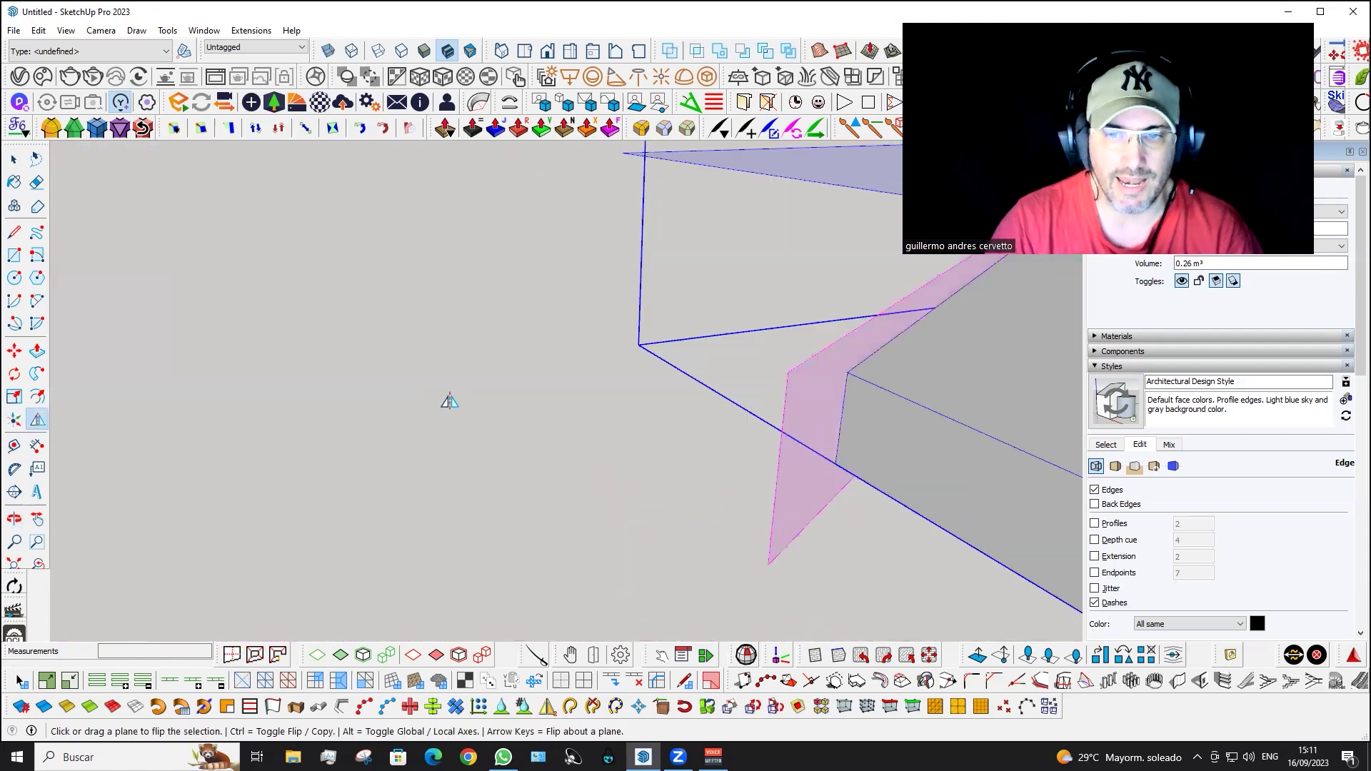
scroll(448, 402, down, 2)
scroll(446, 403, down, 3)
scroll(444, 405, down, 1)
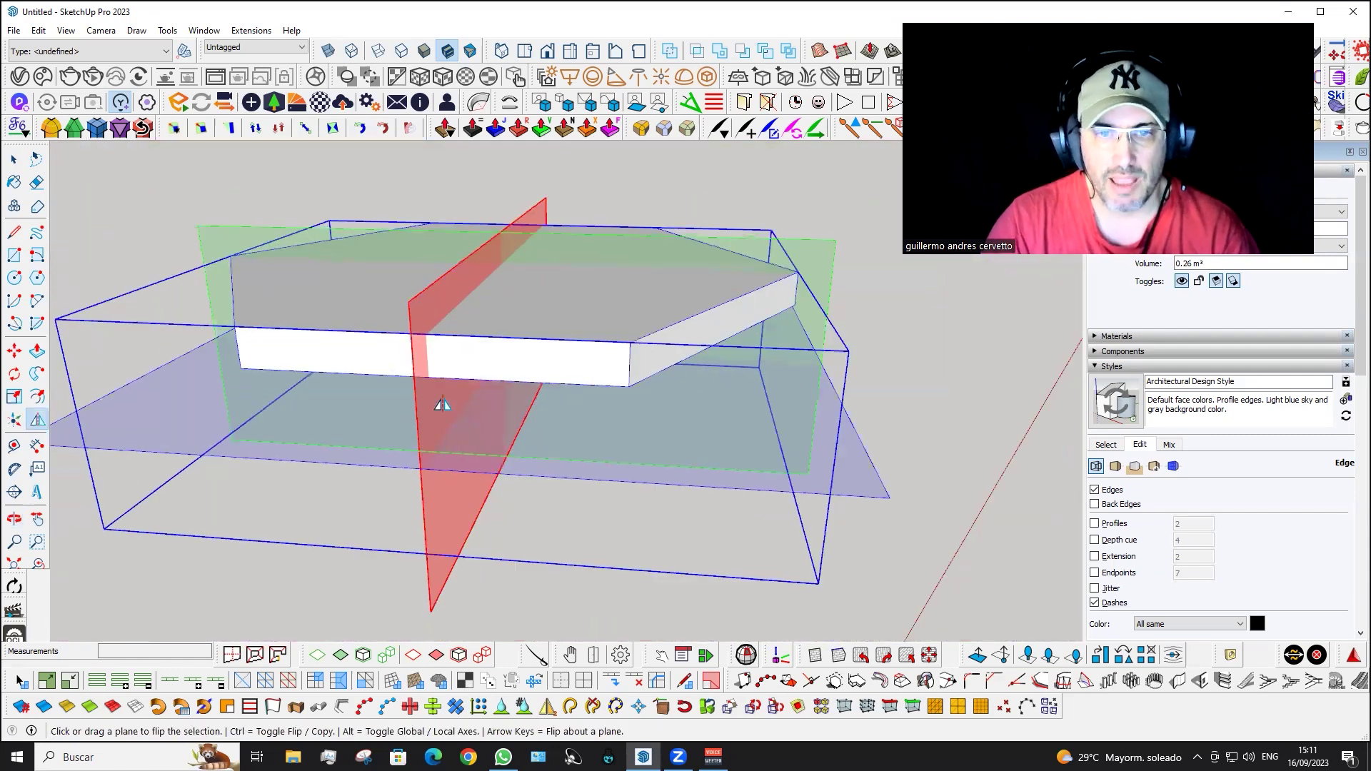
scroll(442, 404, up, 2)
scroll(650, 395, up, 2)
- Toggle the Flip tool's copy option on and off while zooming around the slab
key(ctrl)
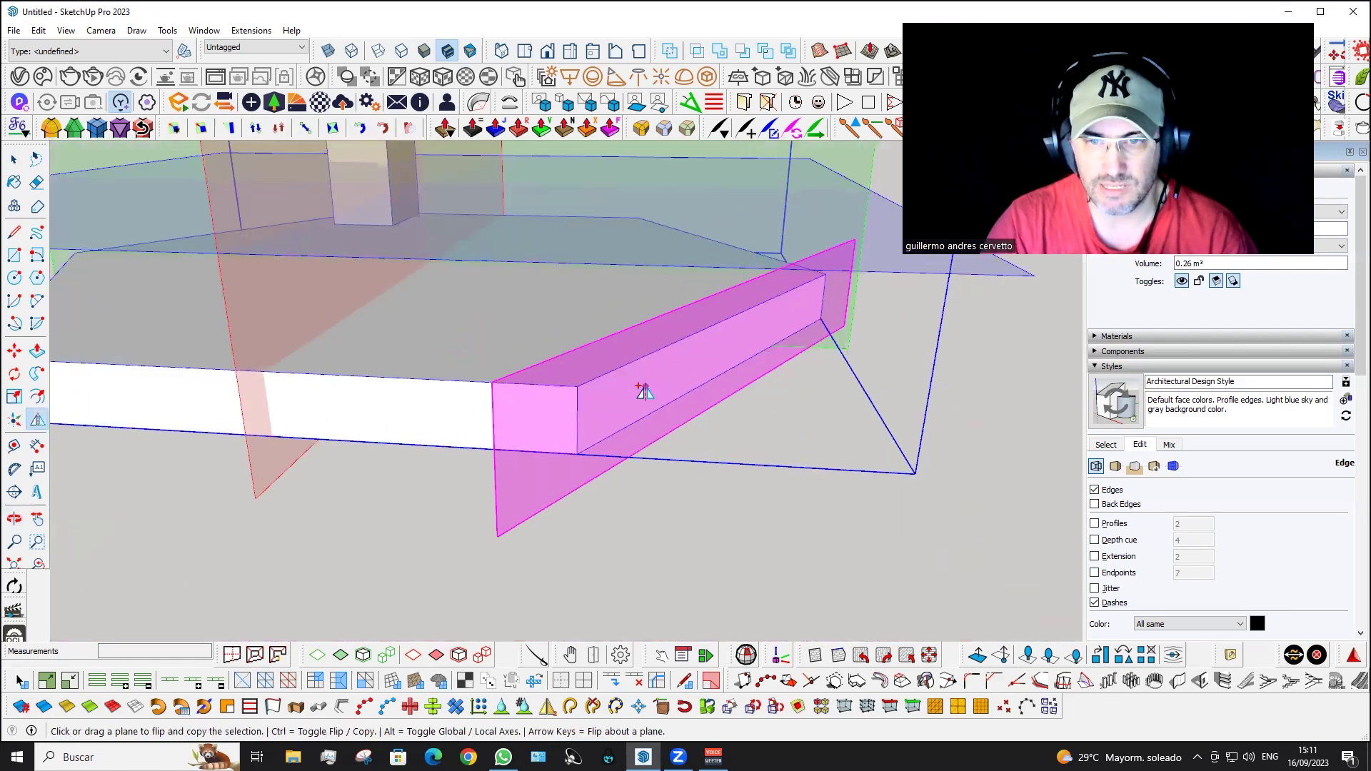
key(ctrl)
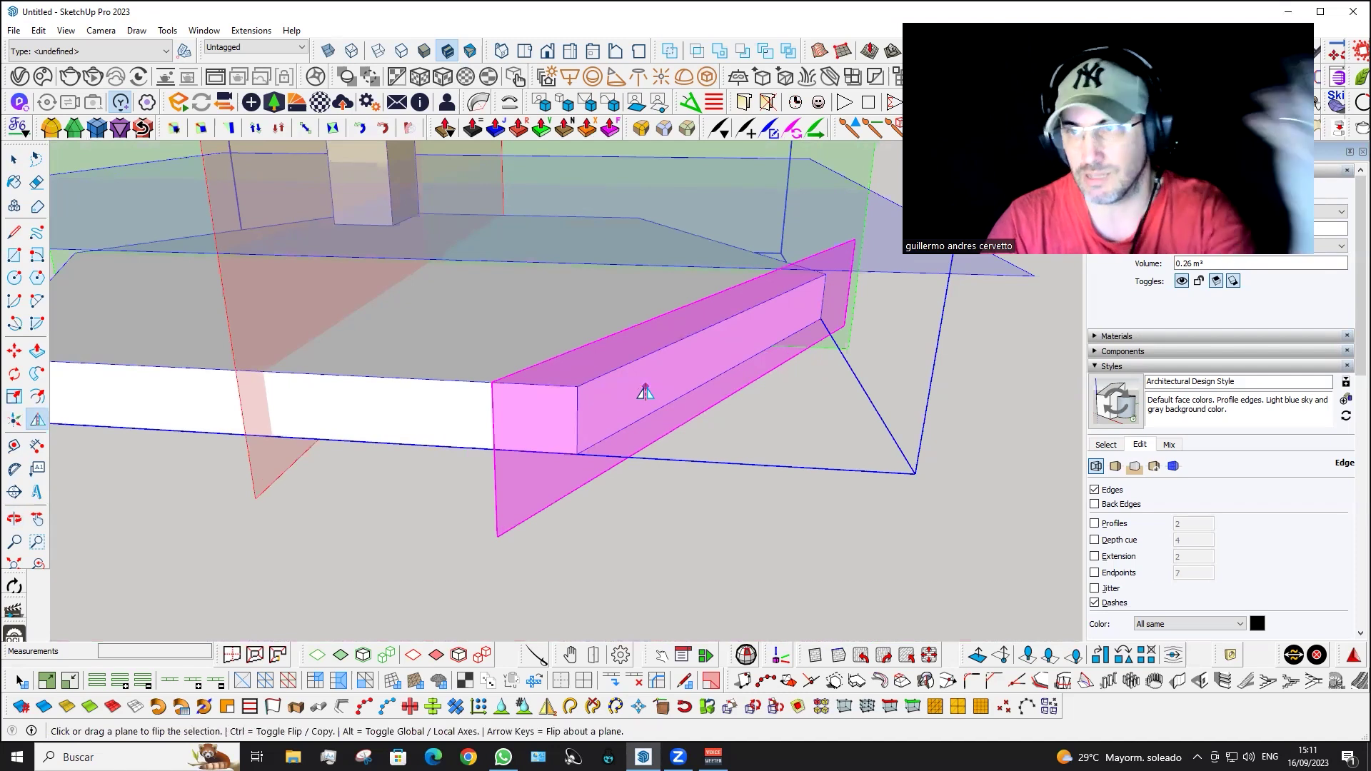
scroll(640, 388, down, 1)
scroll(639, 388, down, 3)
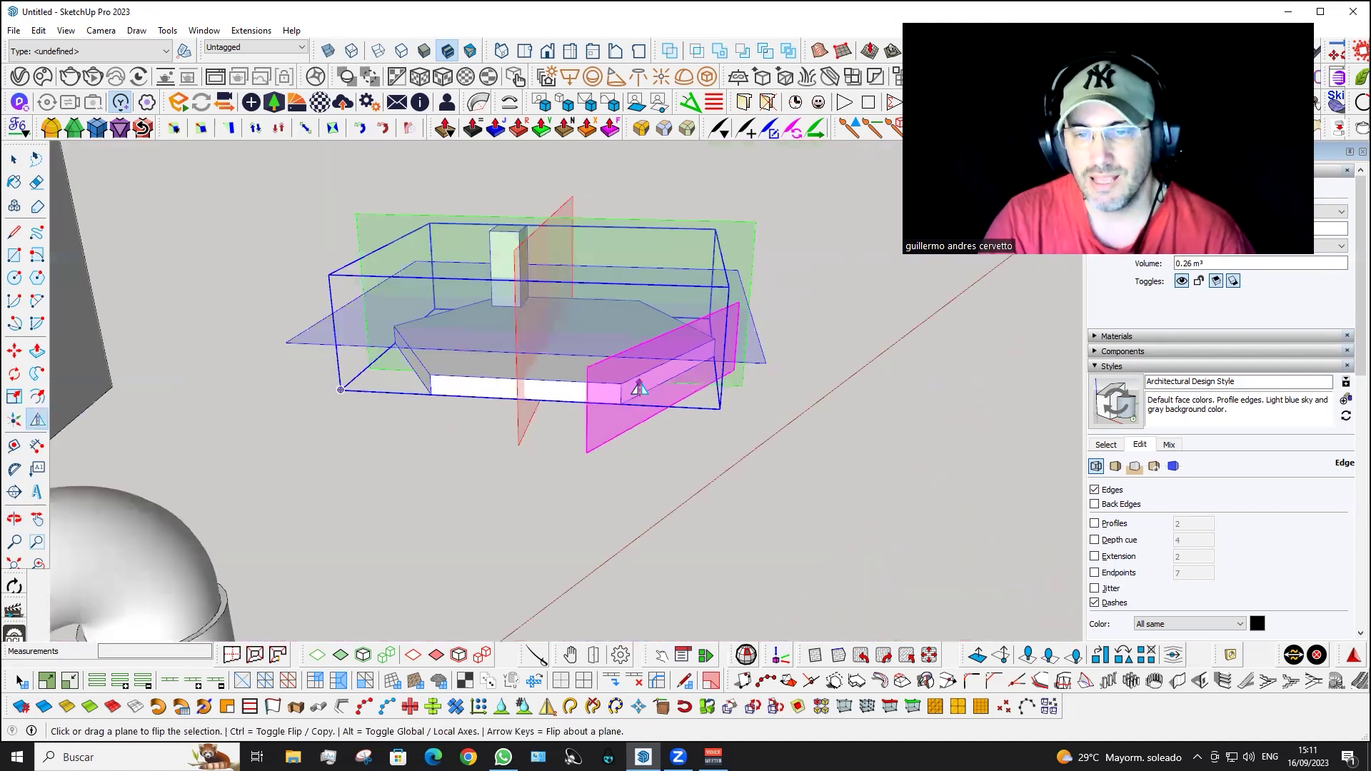
scroll(639, 387, up, 2)
scroll(639, 388, up, 3)
key(ctrl)
key(ctrl)
scroll(638, 397, down, 2)
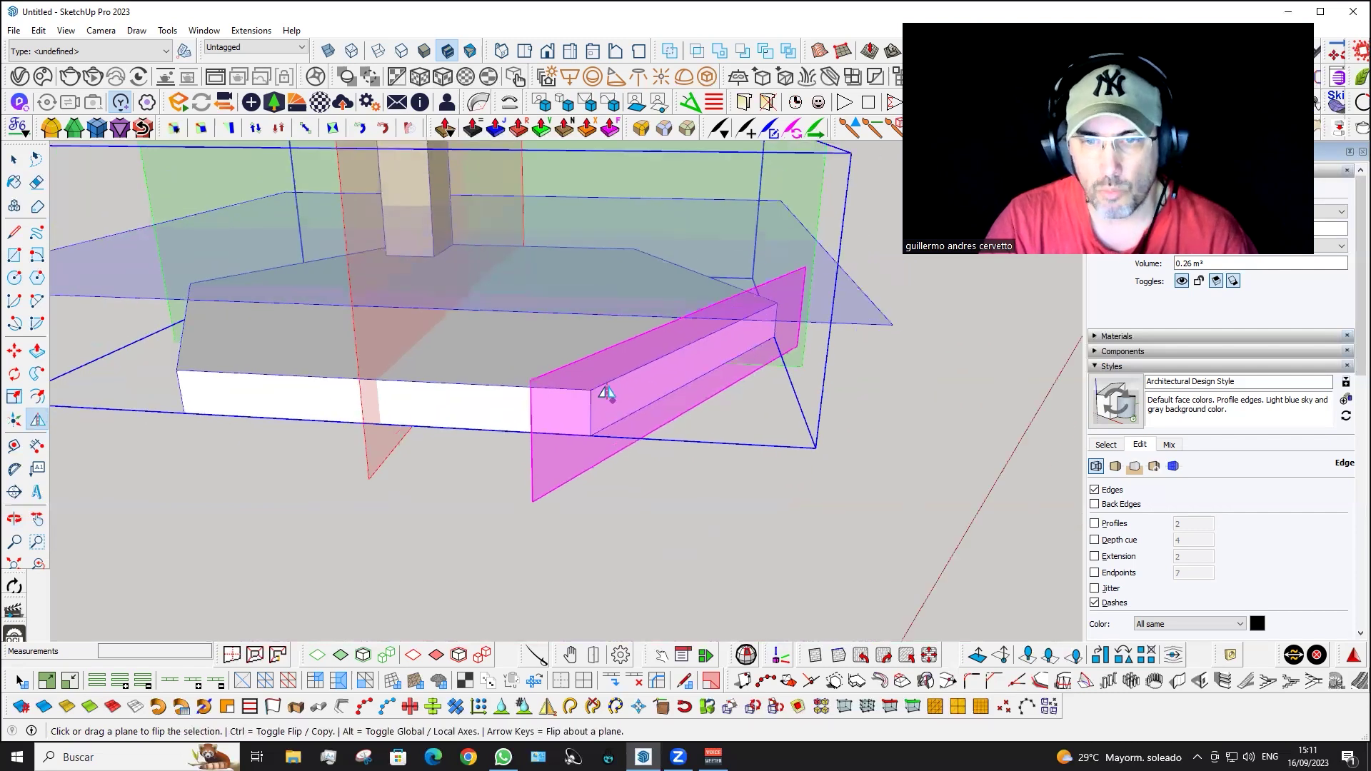
scroll(615, 399, down, 2)
scroll(611, 399, up, 2)
- Place a mirrored copy of the slab beside the original
mouse_move(585, 395)
middle_down()
mouse_move(1136, 441)
mouse_move(964, 436)
middle_up()
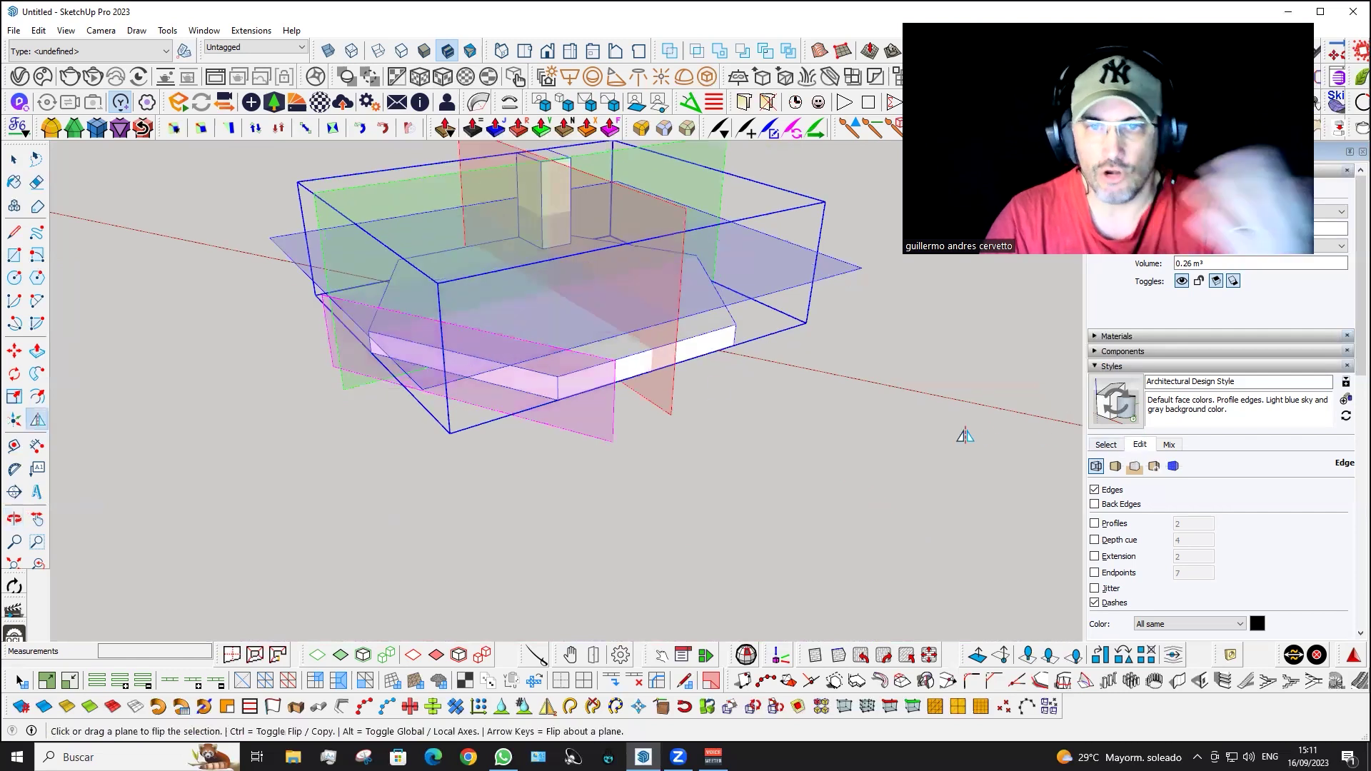
scroll(534, 377, up, 2)
scroll(545, 397, down, 2)
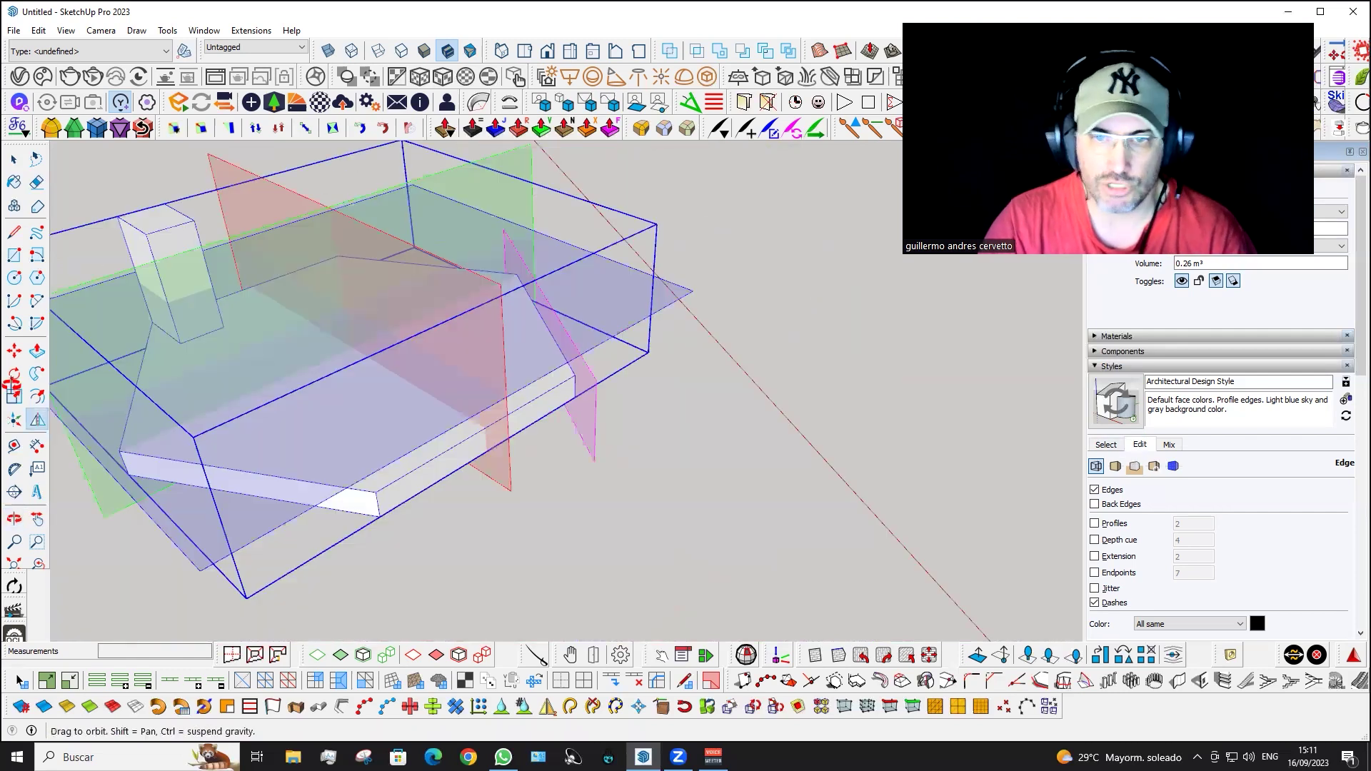
middle_drag(545, 398, 615, 399)
key(ctrl)
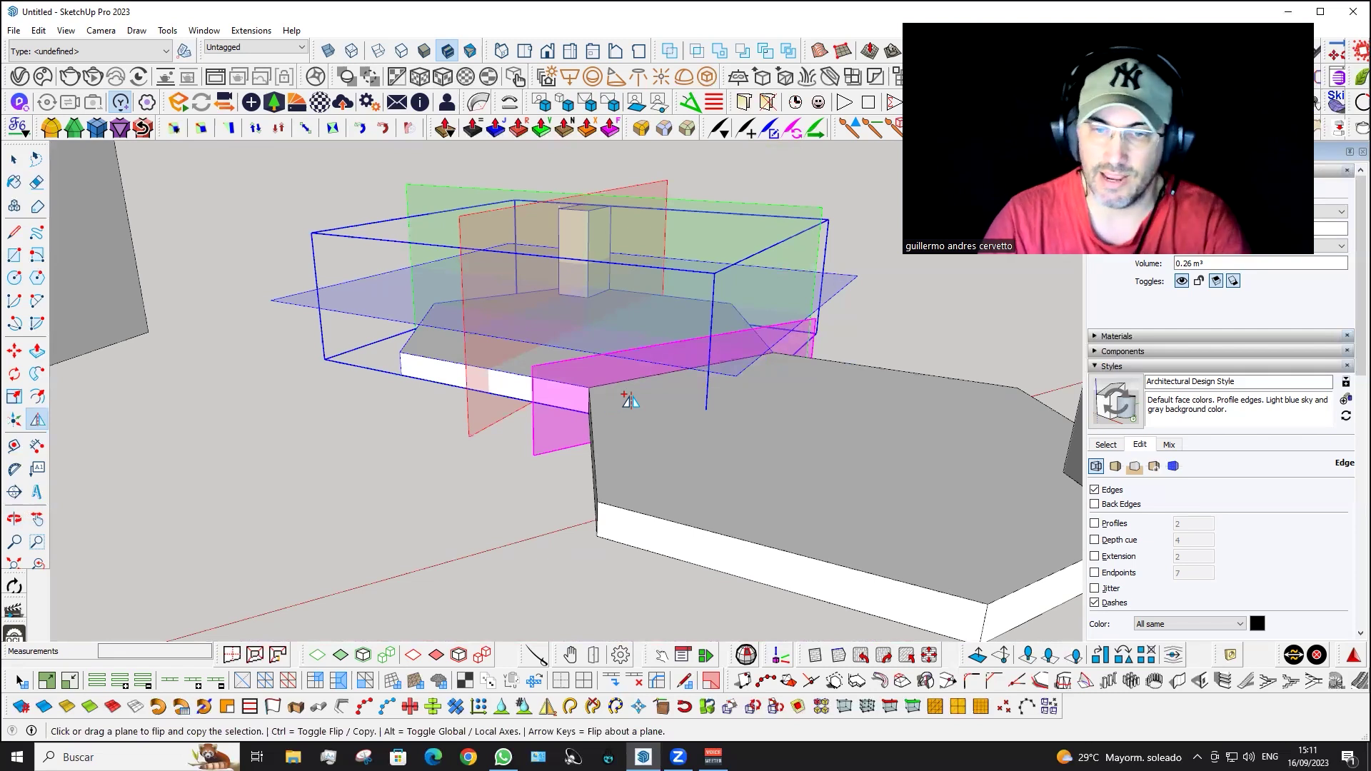
scroll(618, 404, up, 2)
scroll(568, 398, down, 3)
scroll(606, 407, down, 2)
mouse_move(606, 407)
middle_down()
mouse_move(768, 483)
mouse_move(674, 450)
middle_up()
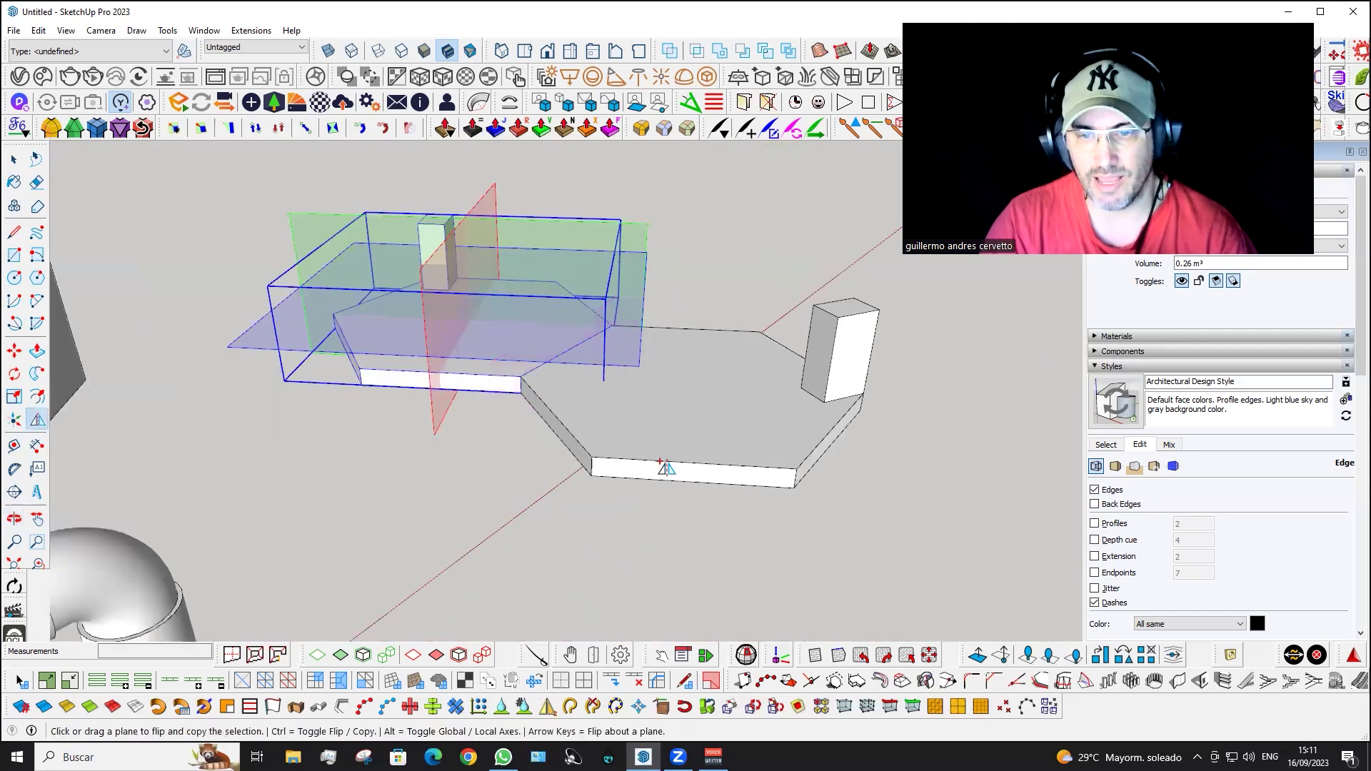
click(669, 476)
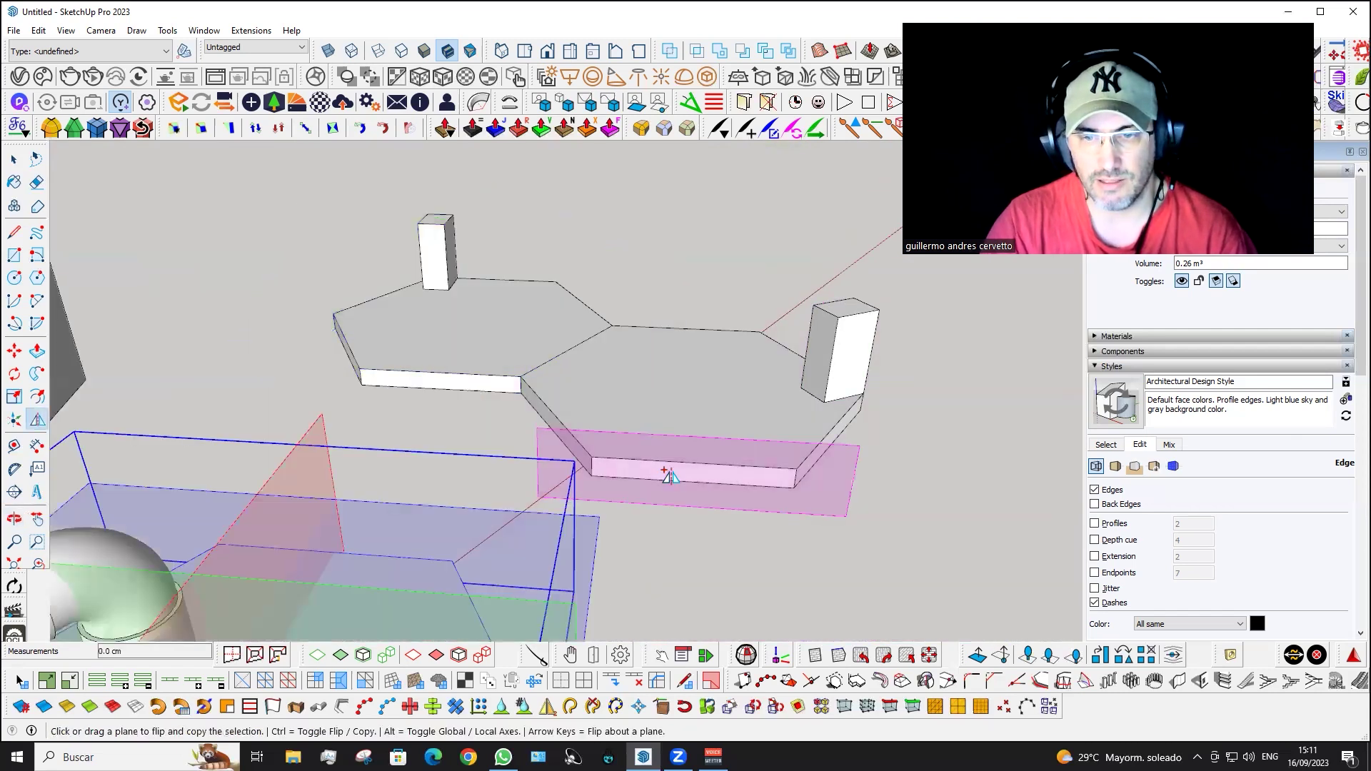
- Undo the mirrored hexagon copy
mouse_move(642, 469)
middle_down()
mouse_move(674, 412)
mouse_move(606, 444)
mouse_move(677, 444)
mouse_move(641, 416)
middle_up()
key(ctrl+z)
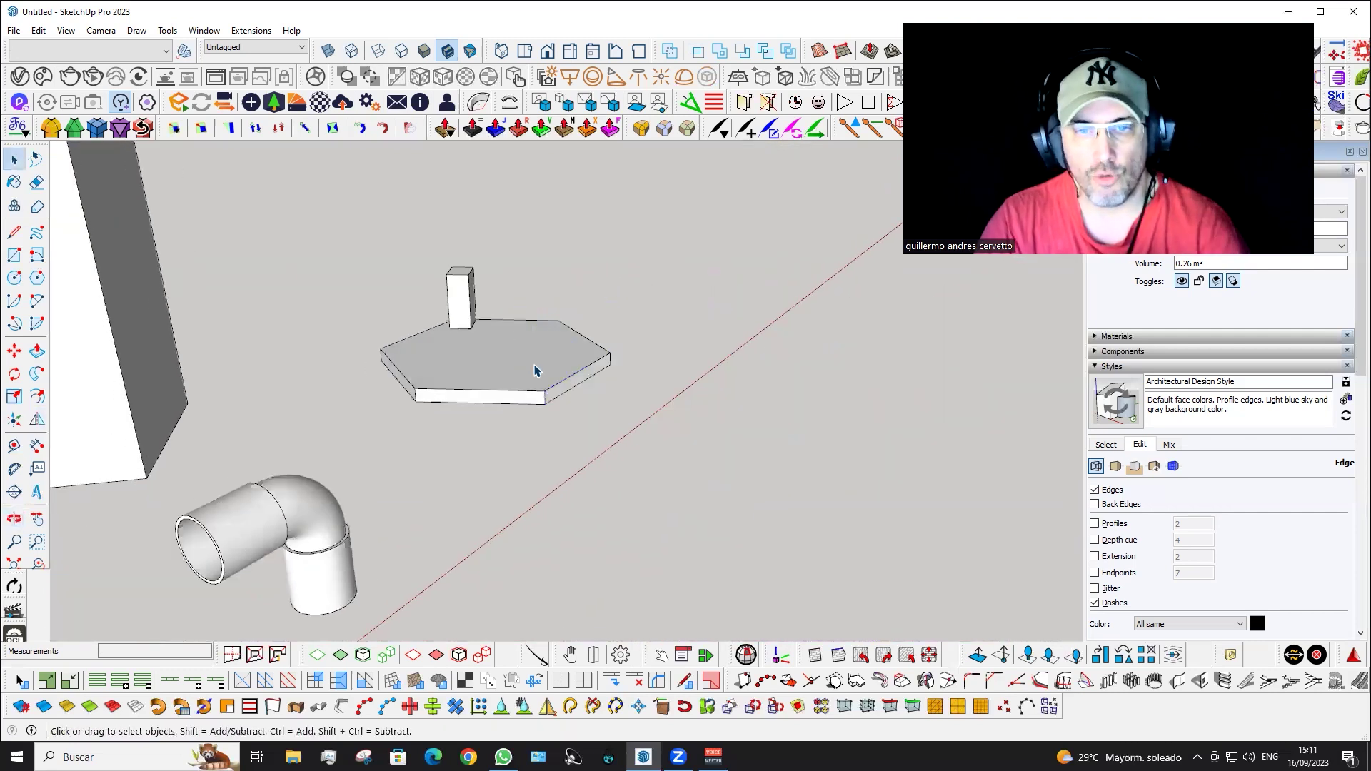
scroll(543, 375, up, 3)
scroll(551, 380, up, 1)
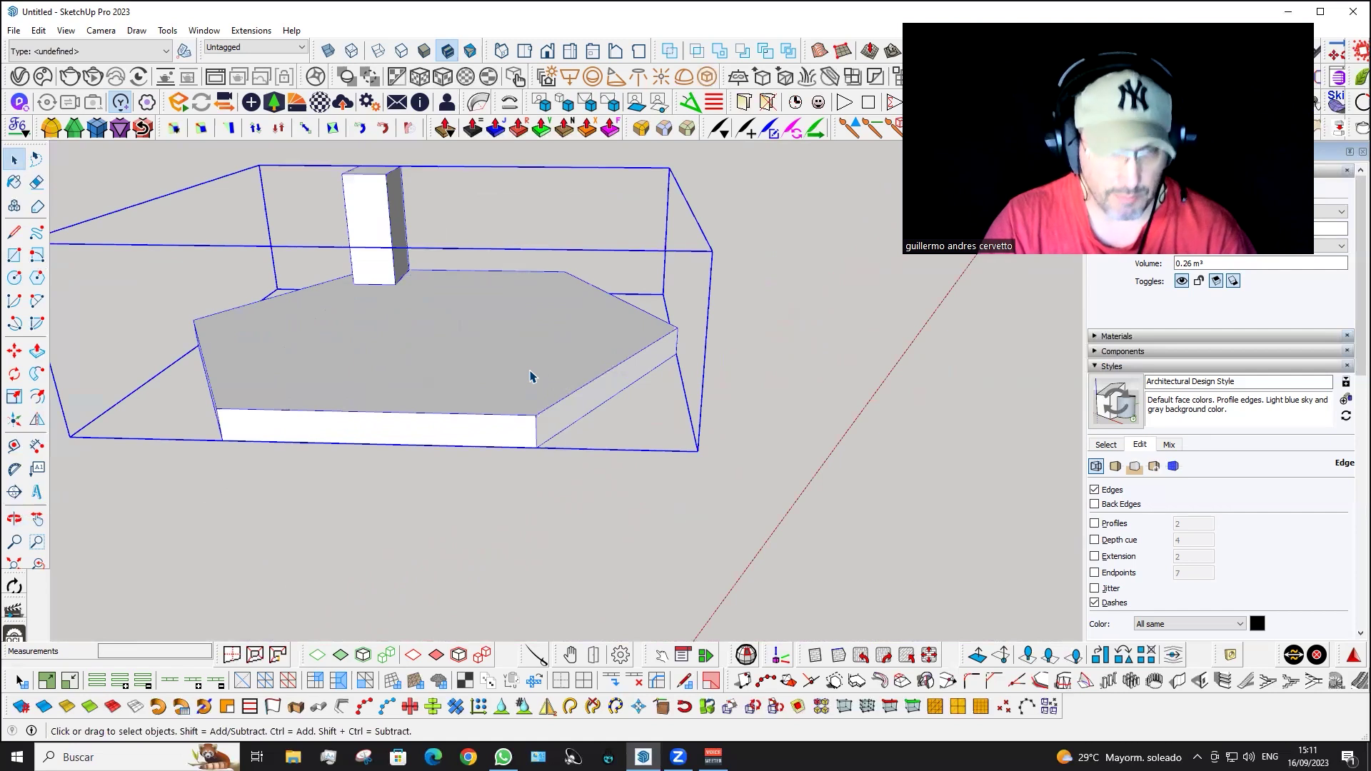
- Mirror a copy of the slab and column across the end plane
click(40, 424)
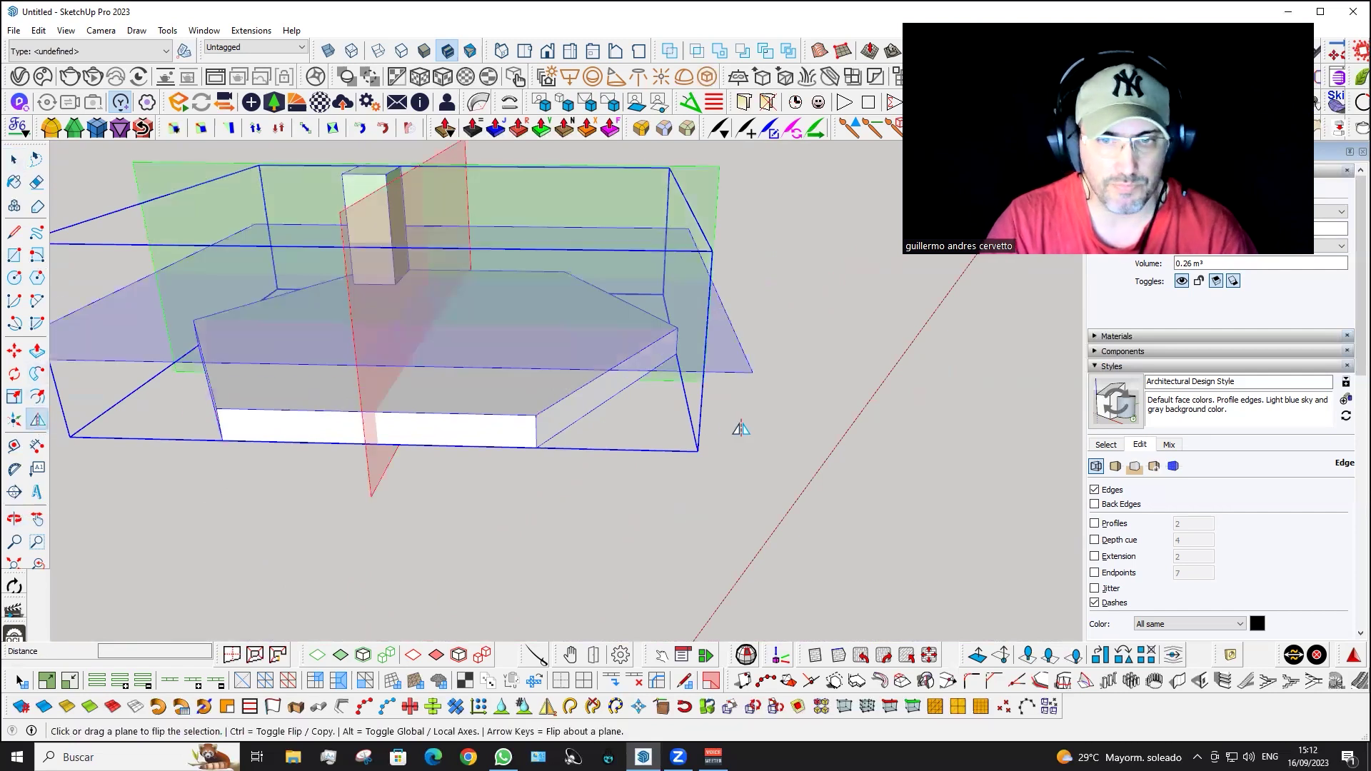
key(ctrl)
click(600, 404)
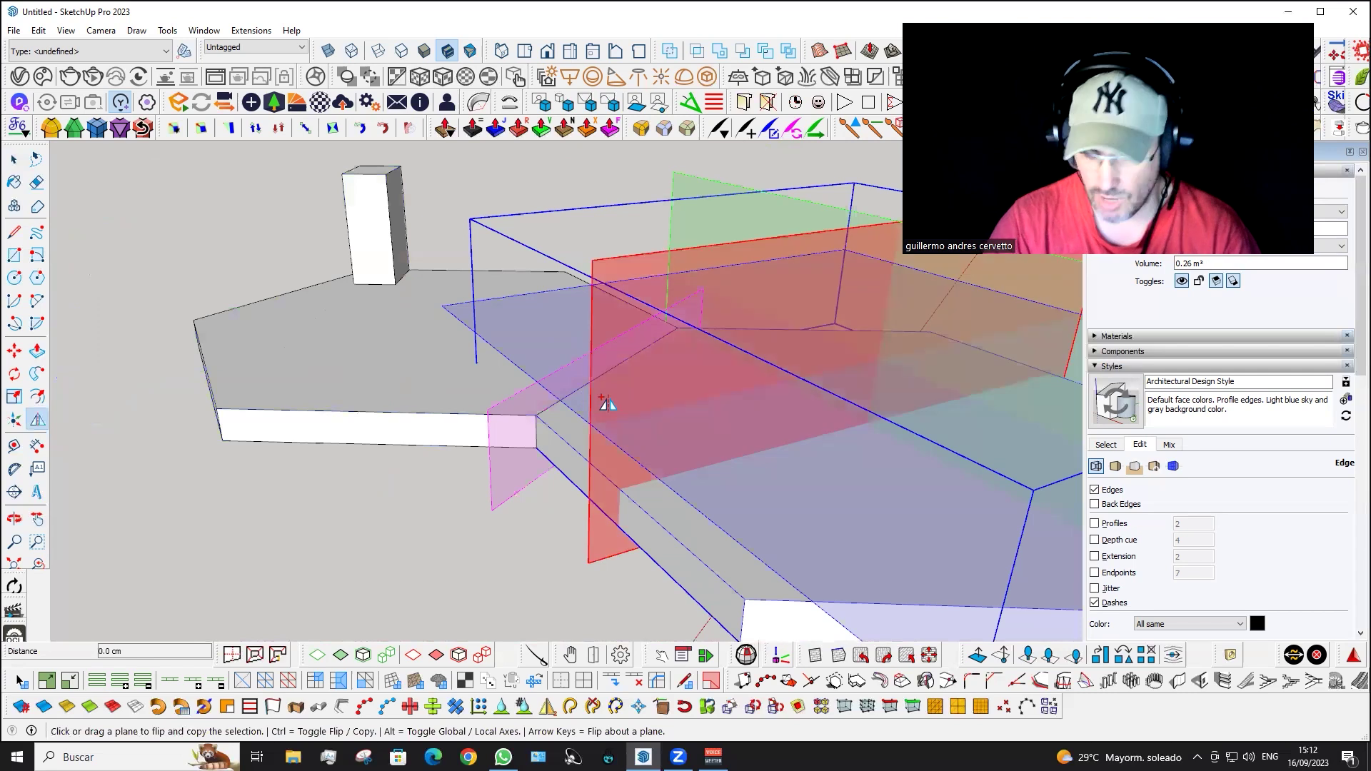
scroll(607, 404, down, 2)
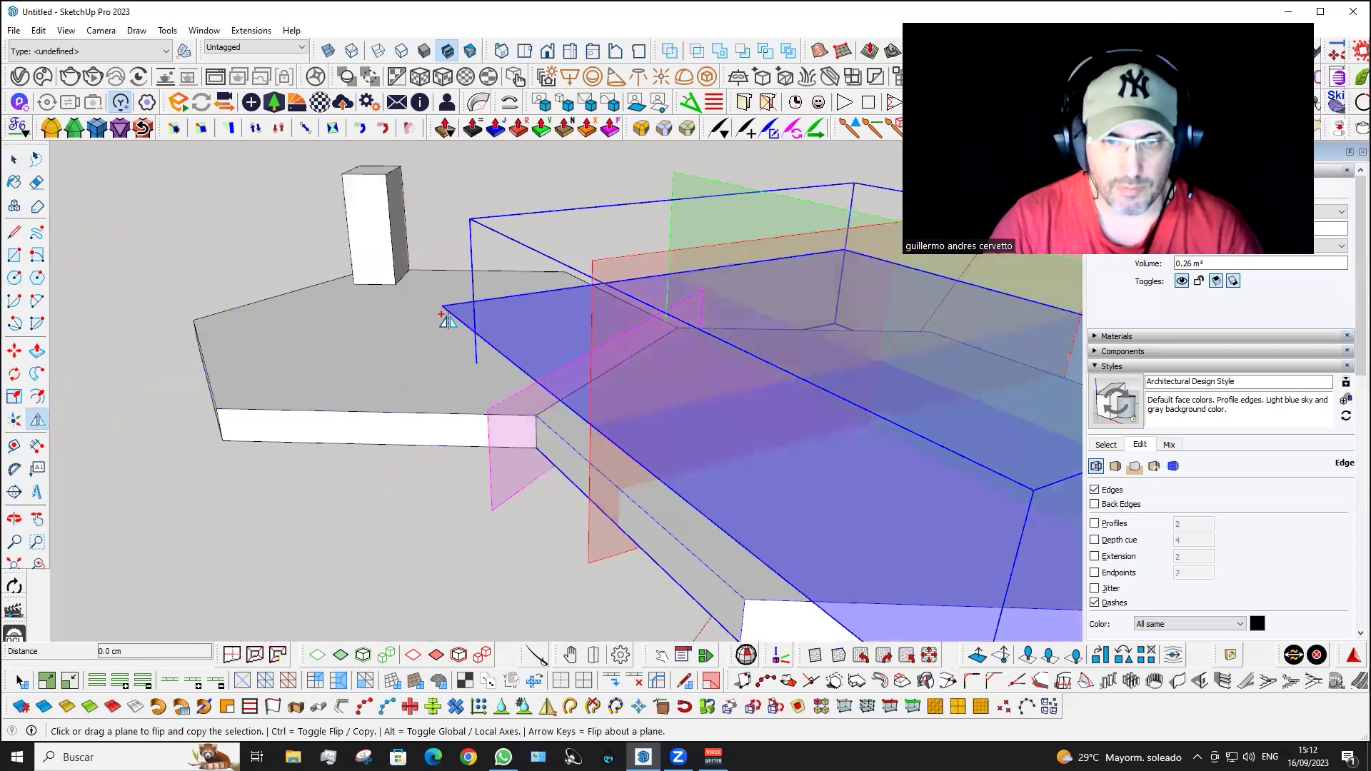
scroll(586, 464, down, 3)
scroll(564, 529, down, 2)
middle_drag(561, 536, 674, 527)
key(space)
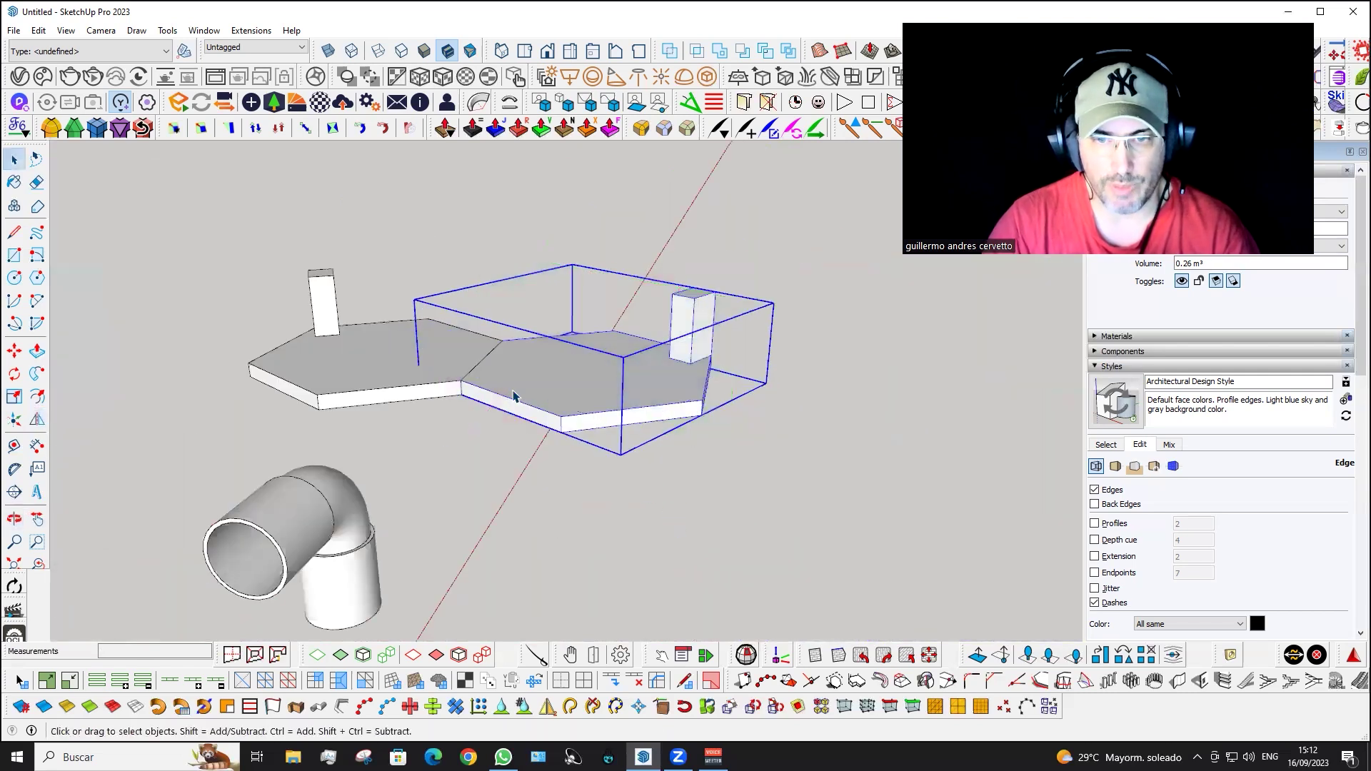
- Restart the Flip tool on the hexagon group and orbit to inspect it
scroll(529, 439, up, 2)
scroll(658, 317, up, 3)
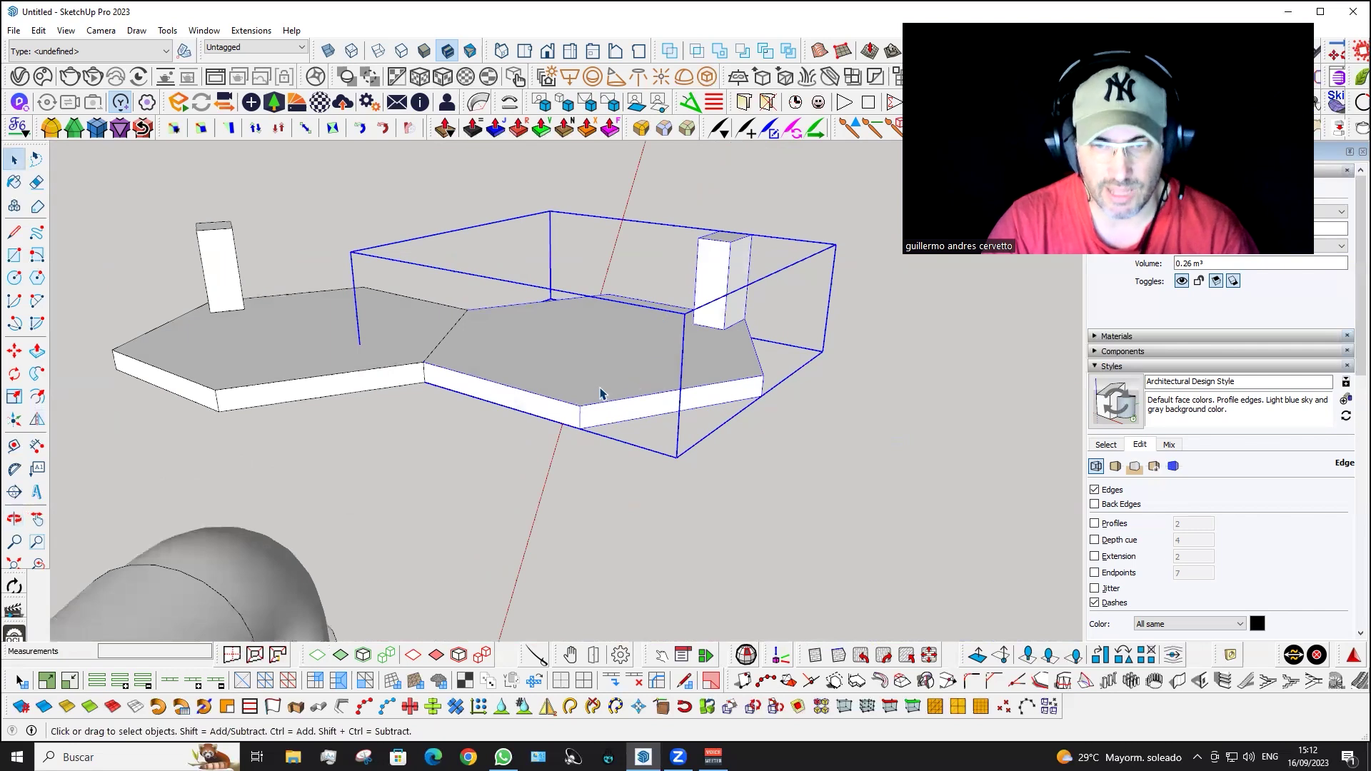
middle_drag(600, 393, 677, 418)
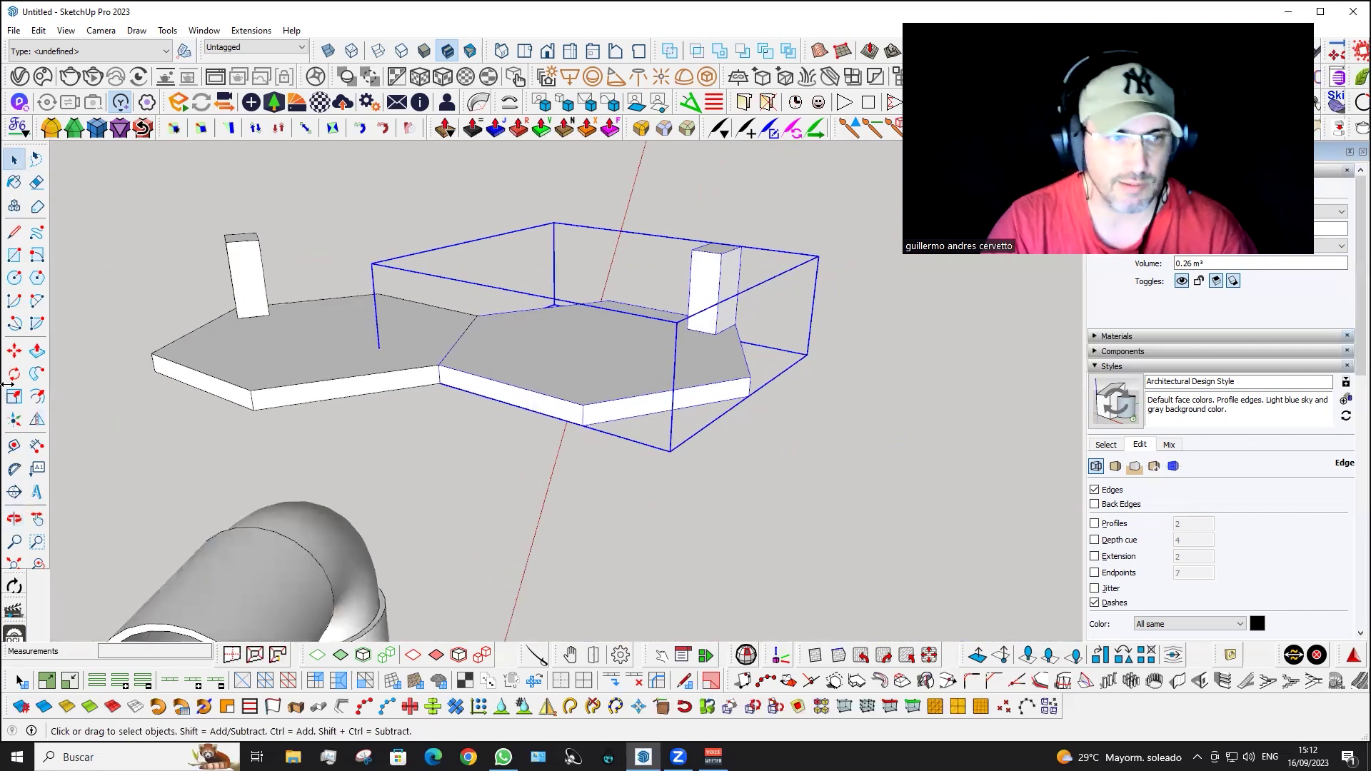
click(37, 421)
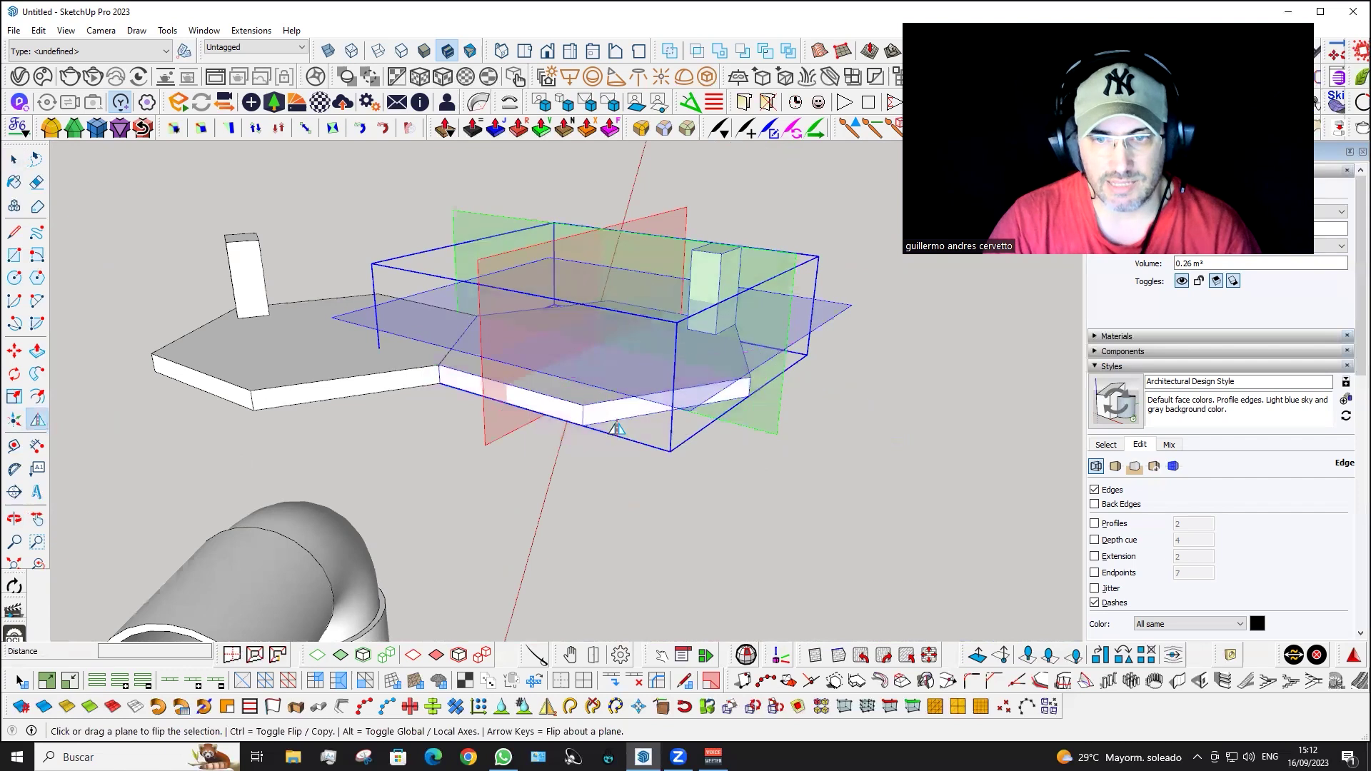
mouse_move(613, 421)
middle_down()
mouse_move(377, 374)
mouse_move(285, 464)
mouse_move(364, 452)
mouse_move(551, 364)
mouse_move(297, 284)
mouse_move(392, 267)
mouse_move(511, 295)
middle_up()
key(space)
scroll(421, 307, up, 1)
scroll(429, 309, up, 1)
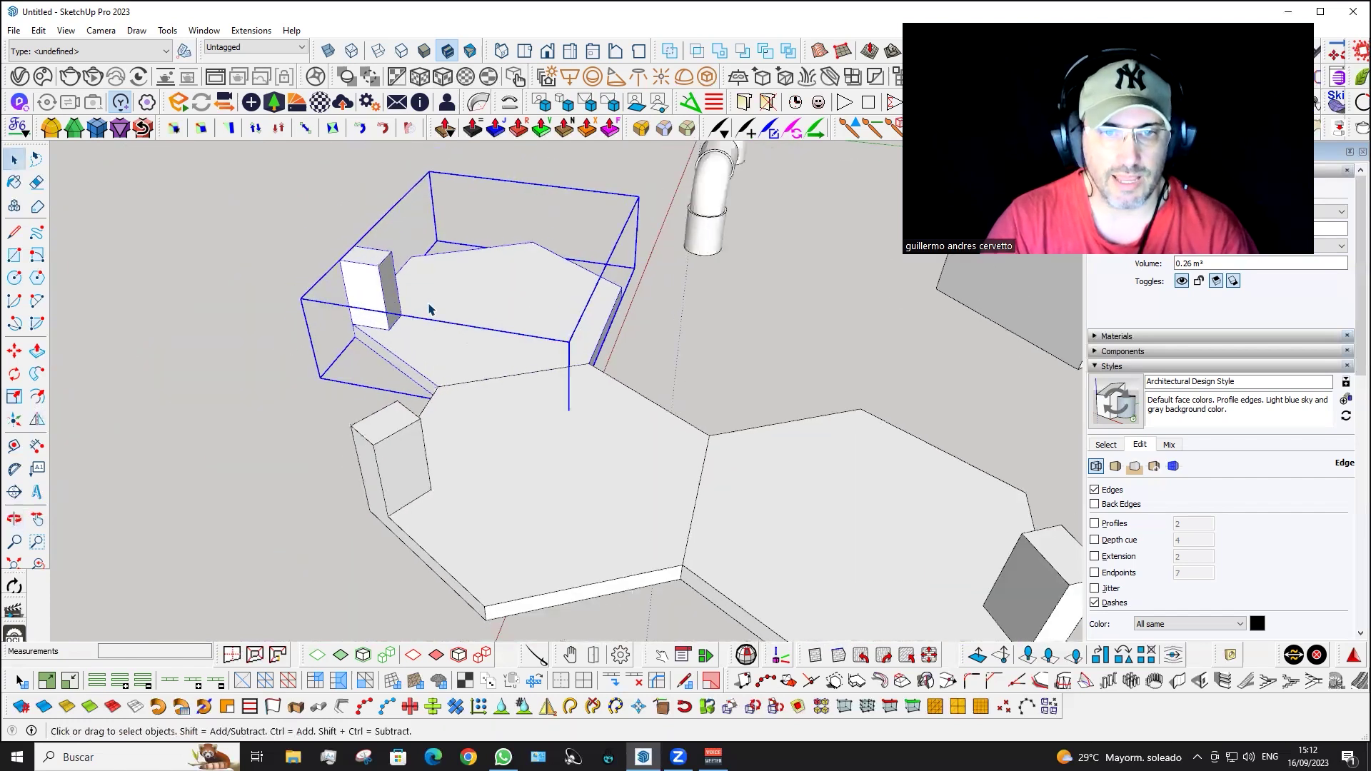
click(41, 414)
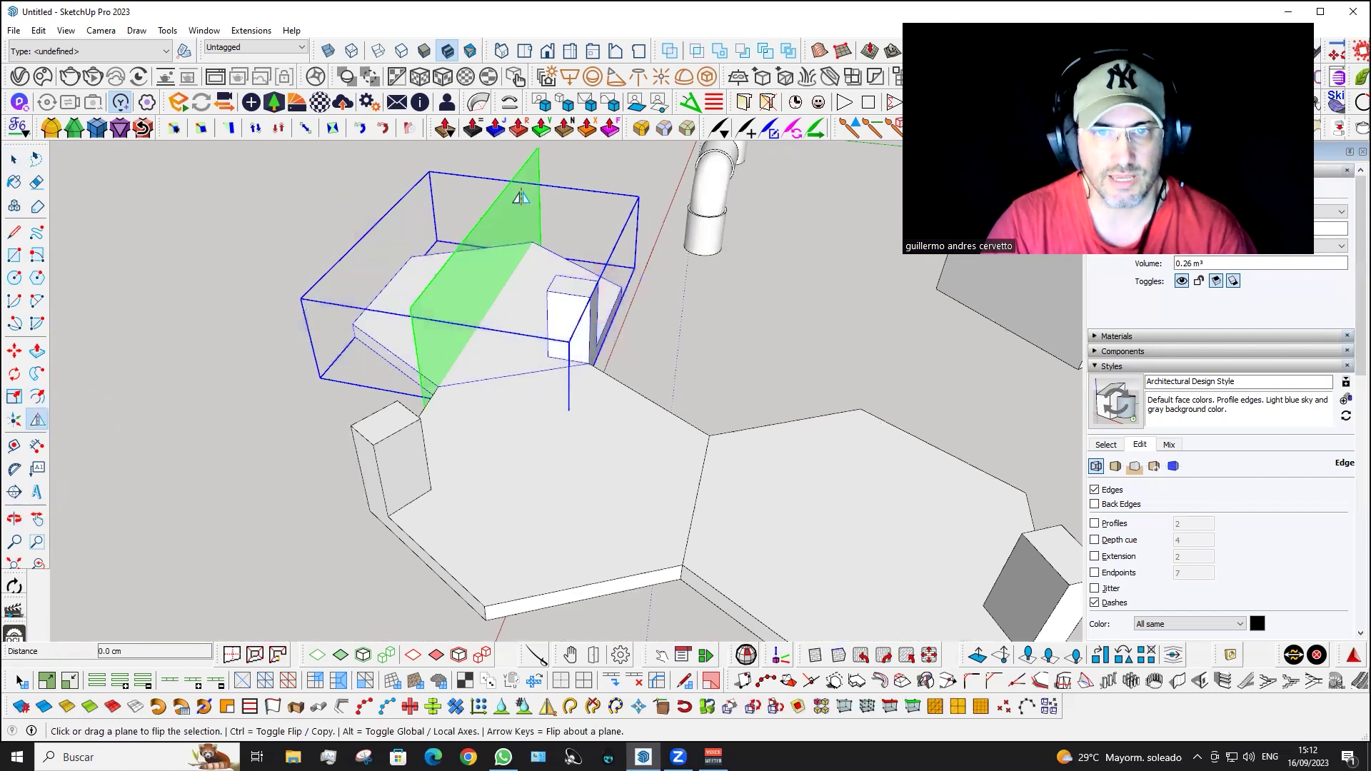
mouse_move(565, 419)
middle_down()
mouse_move(694, 214)
mouse_move(418, 299)
mouse_move(628, 407)
mouse_move(646, 319)
mouse_move(710, 484)
mouse_move(462, 377)
mouse_move(481, 306)
mouse_move(671, 361)
middle_up()
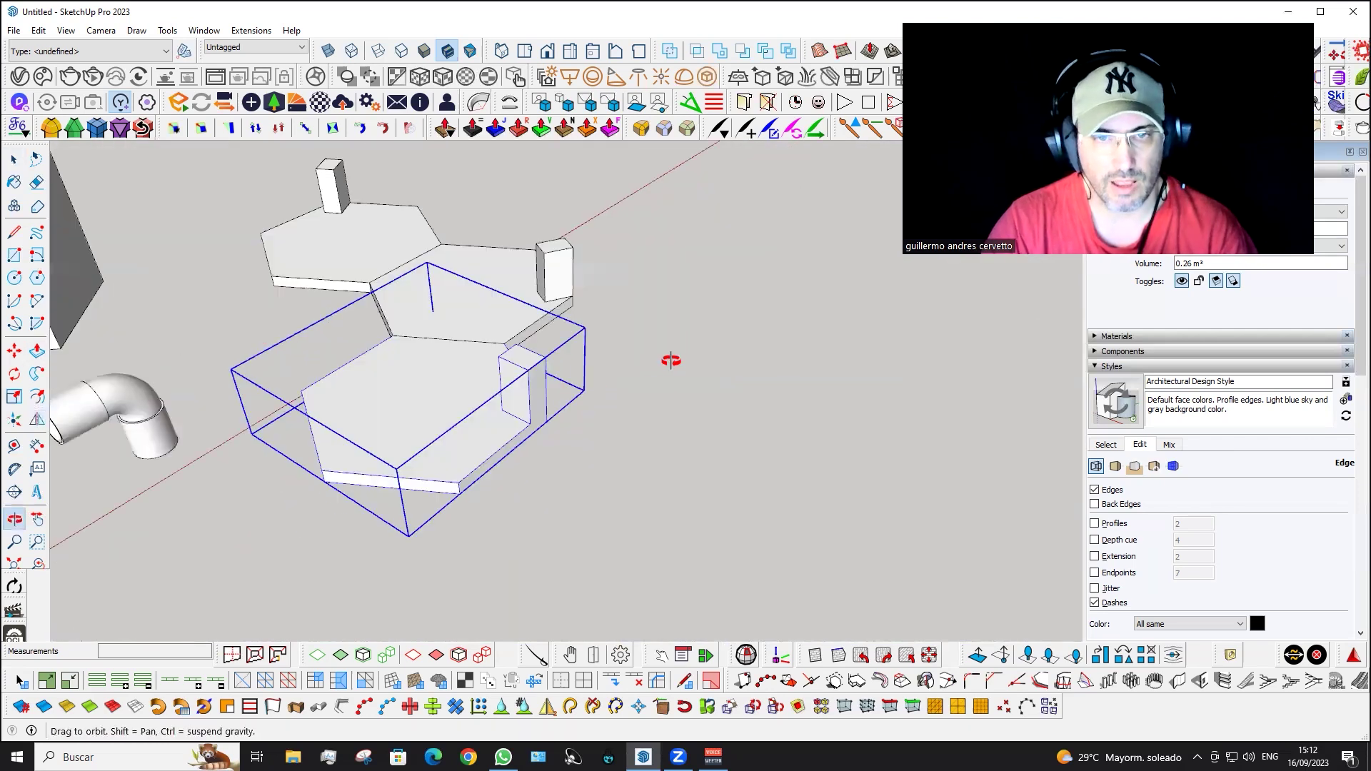
key(space)
click(398, 265)
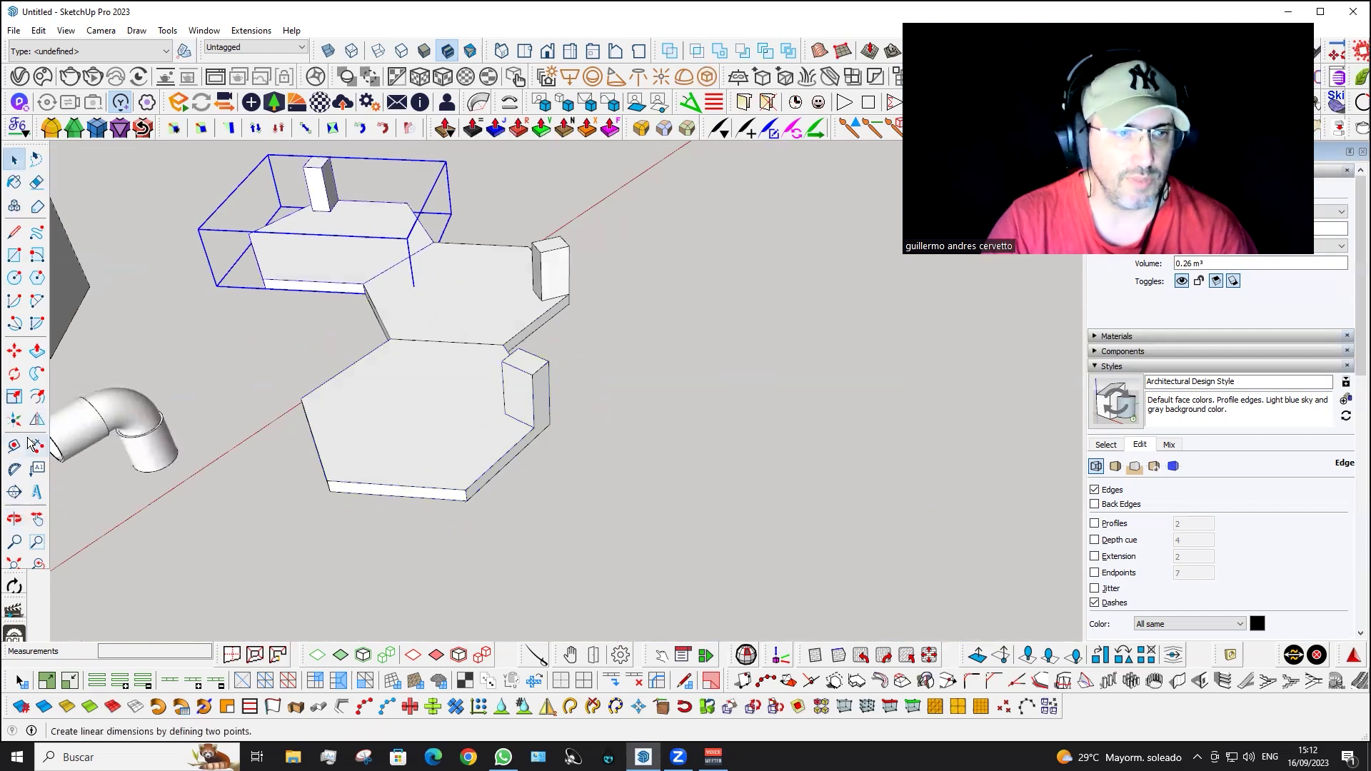
click(37, 419)
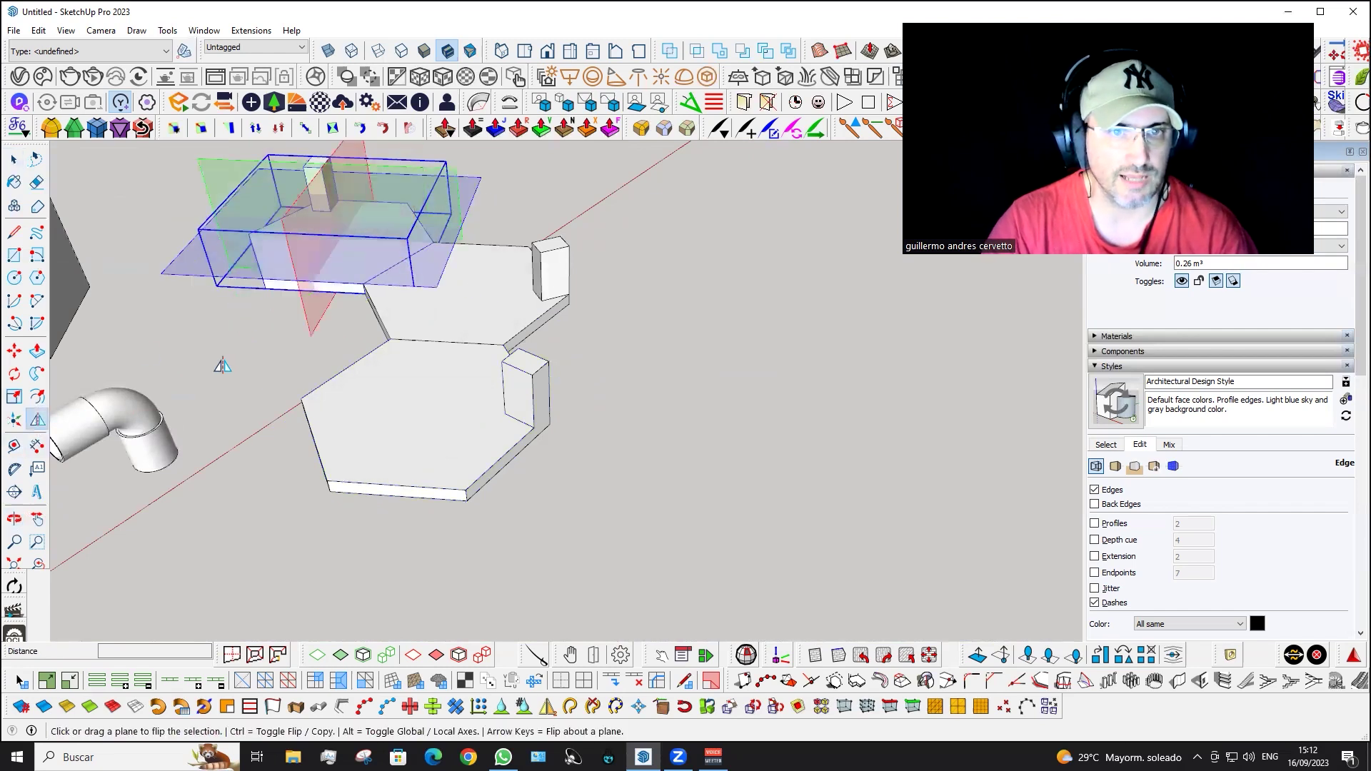
mouse_move(222, 335)
middle_down()
mouse_move(208, 270)
mouse_move(362, 408)
mouse_move(210, 432)
middle_up()
scroll(361, 407, up, 3)
key(alt)
key(alt)
key(alt)
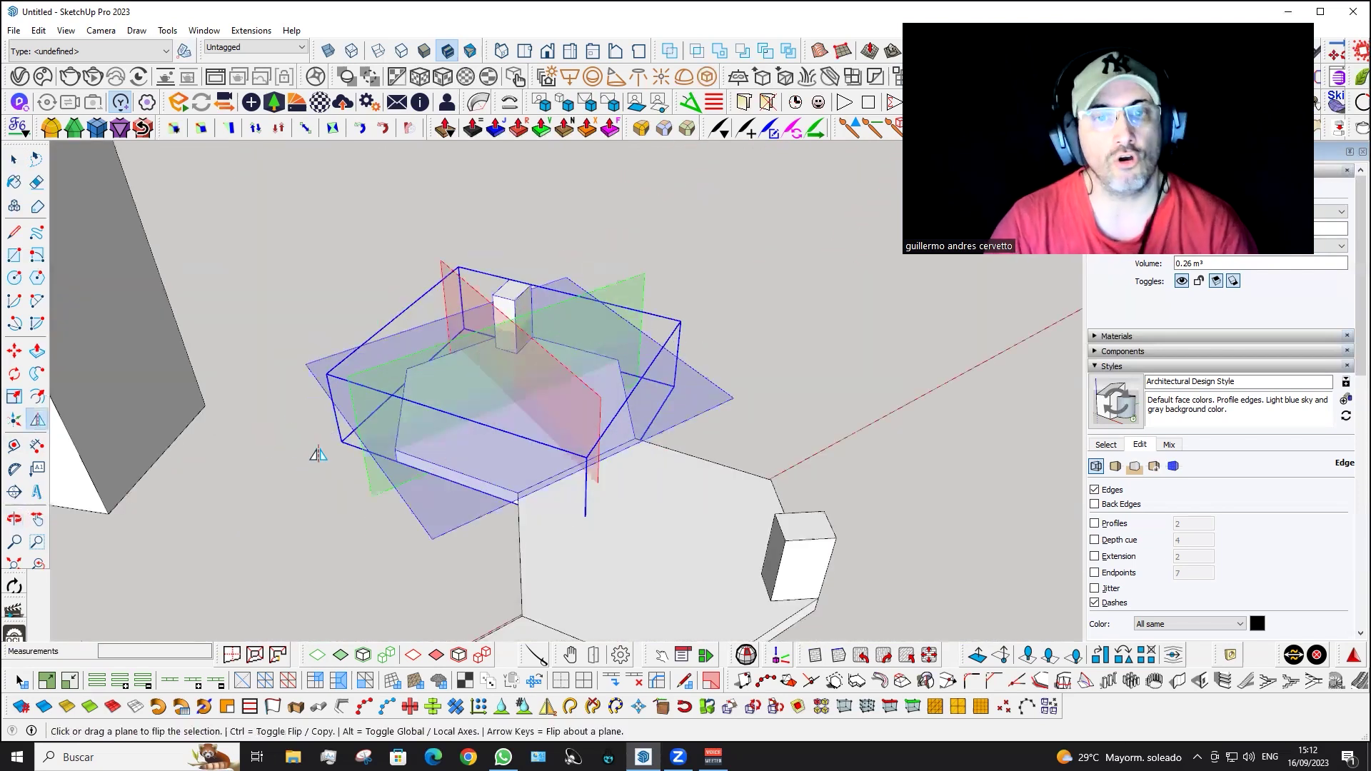
key(alt)
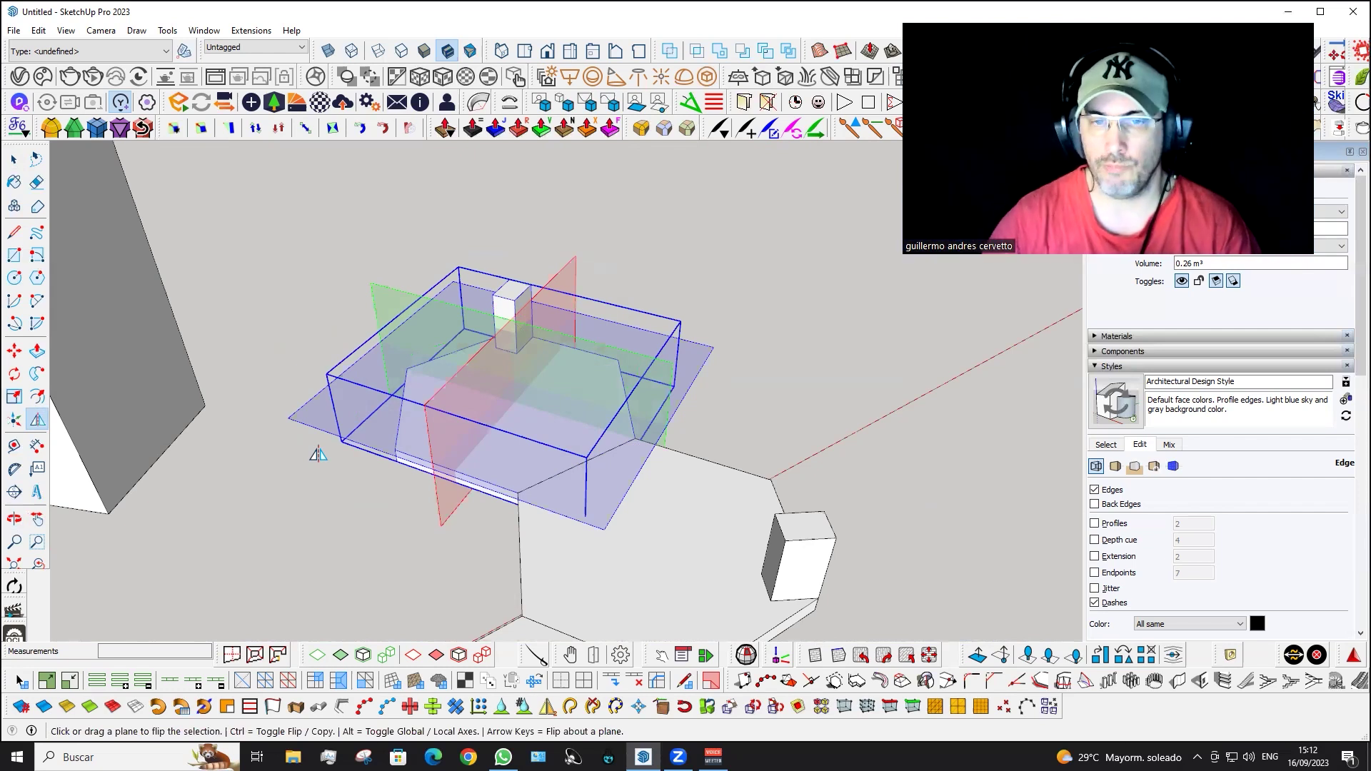
key(alt)
key(alt)
key(alt)
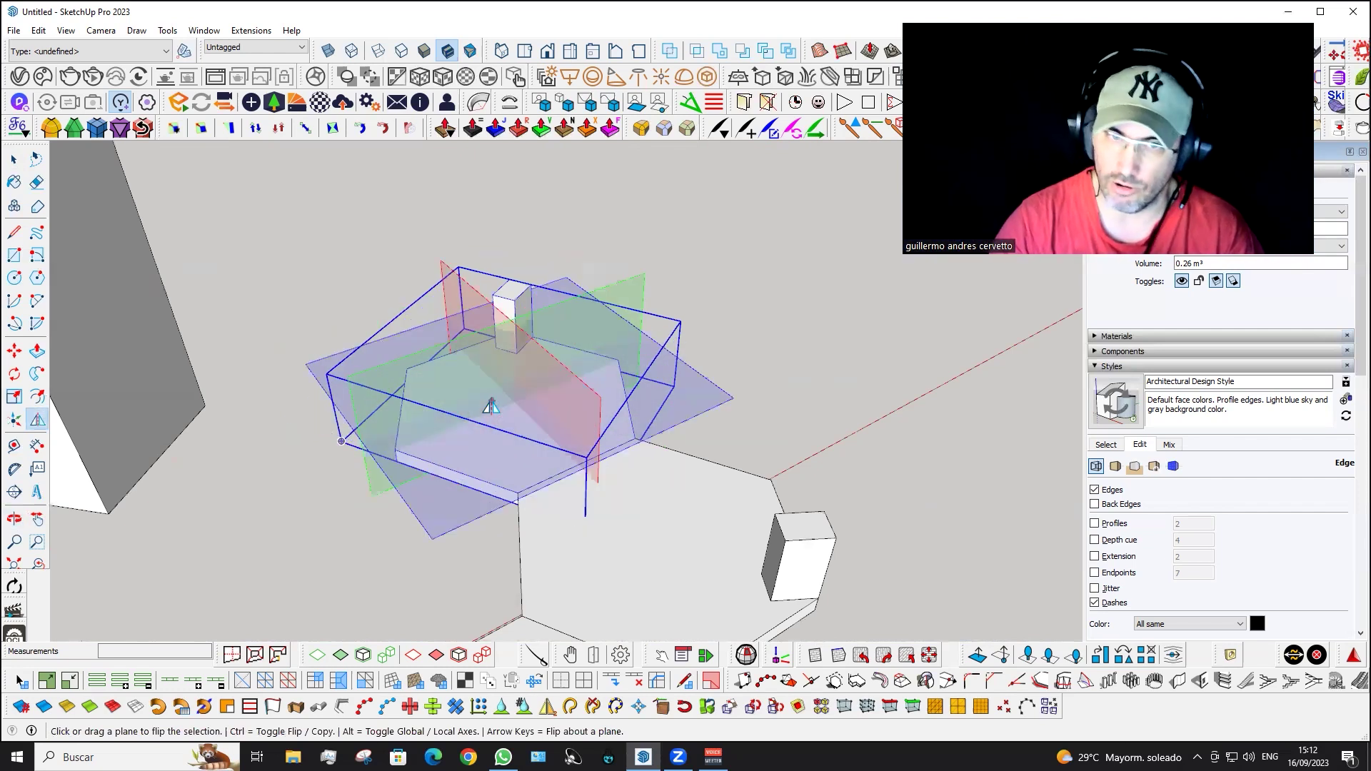
key(alt)
scroll(496, 404, up, 2)
key(alt)
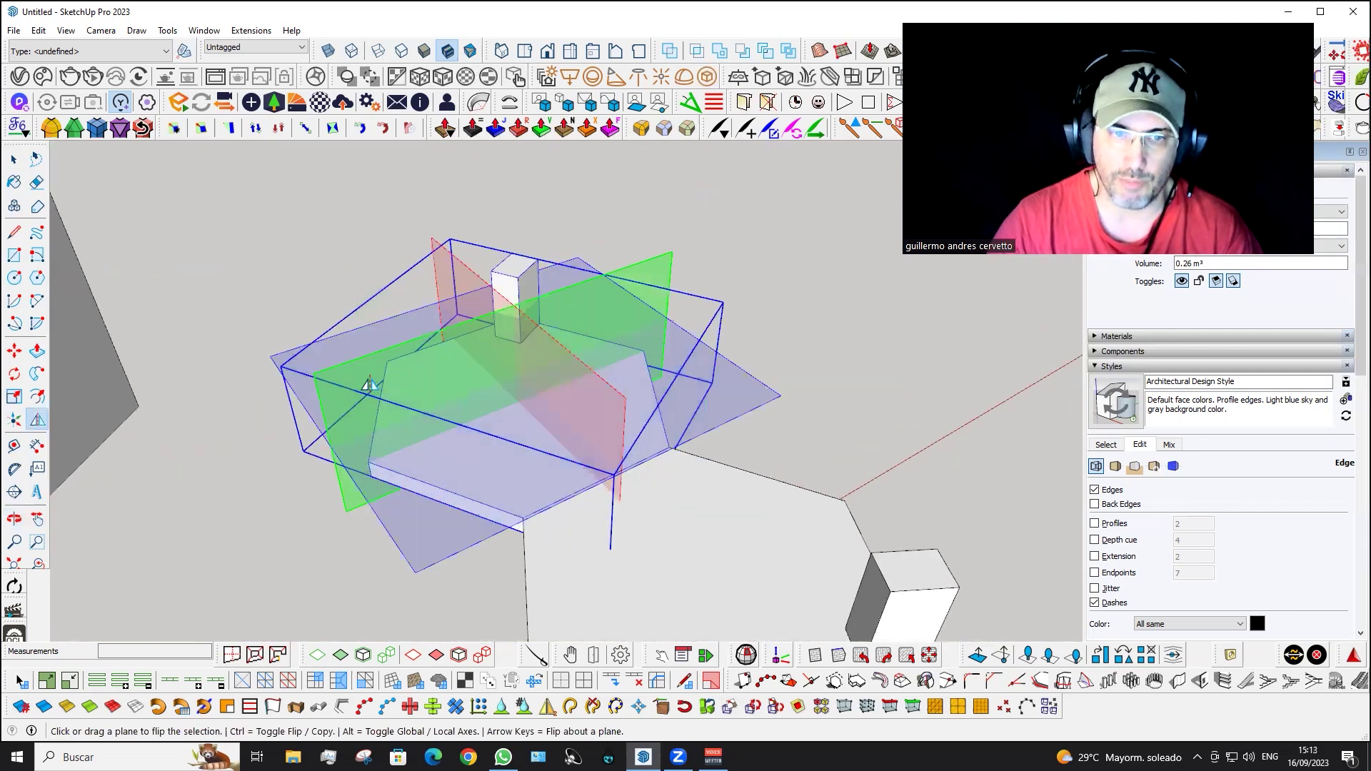
key(alt)
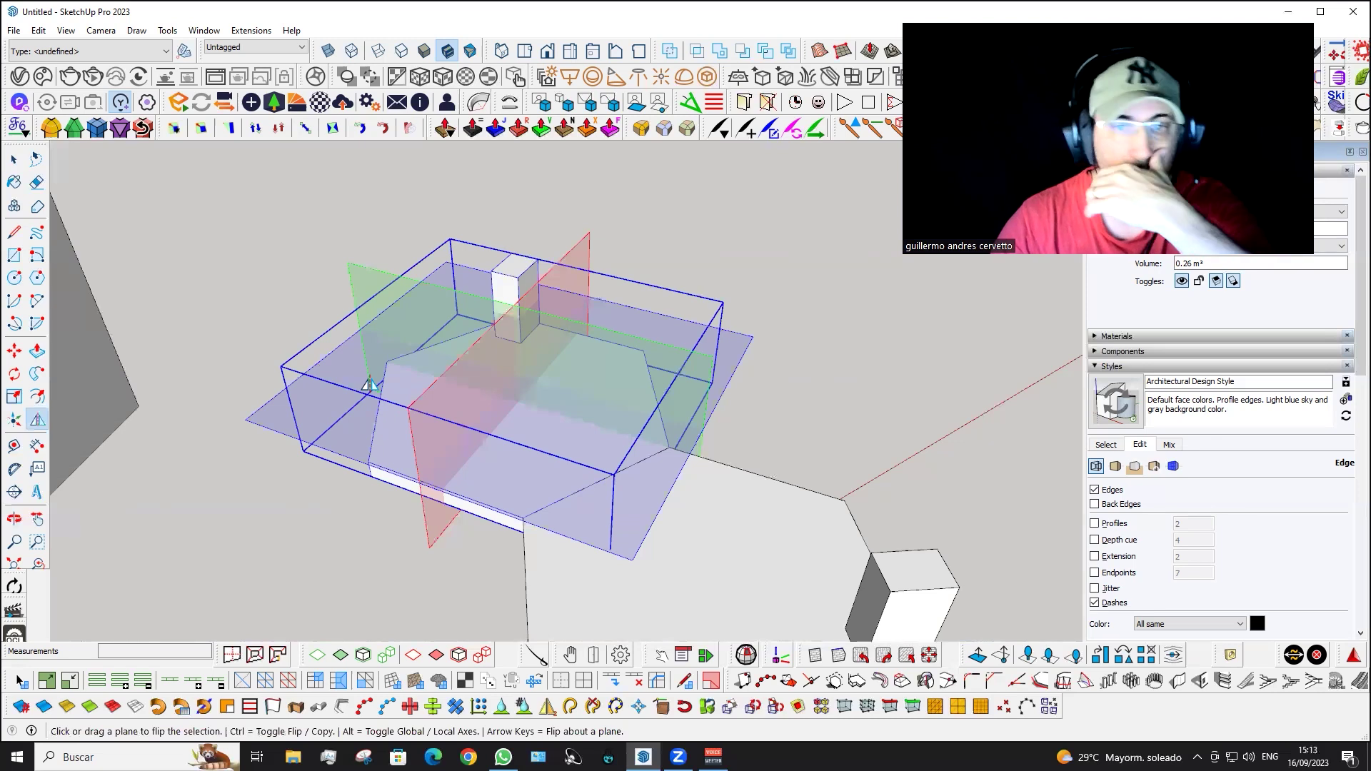
middle_drag(369, 386, 500, 357)
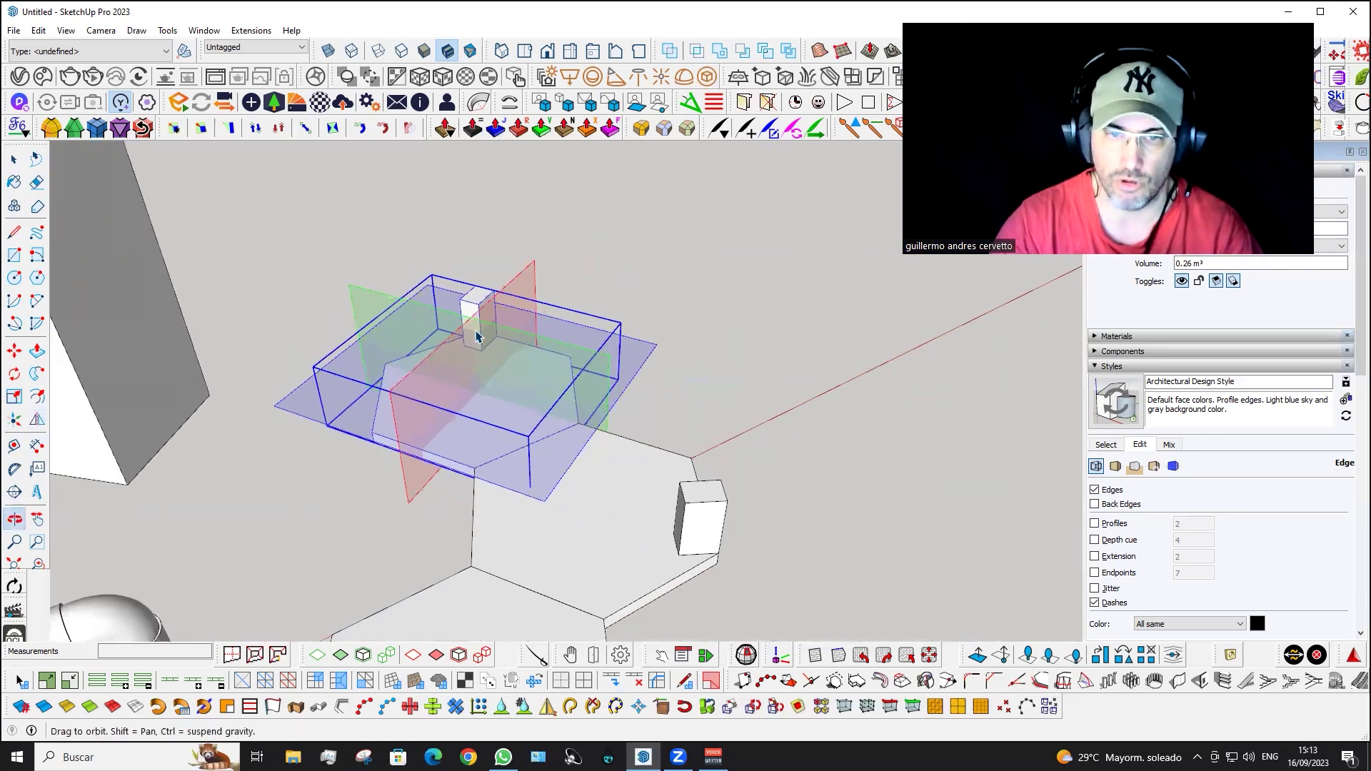
key(space)
scroll(827, 327, down, 2)
click(493, 564)
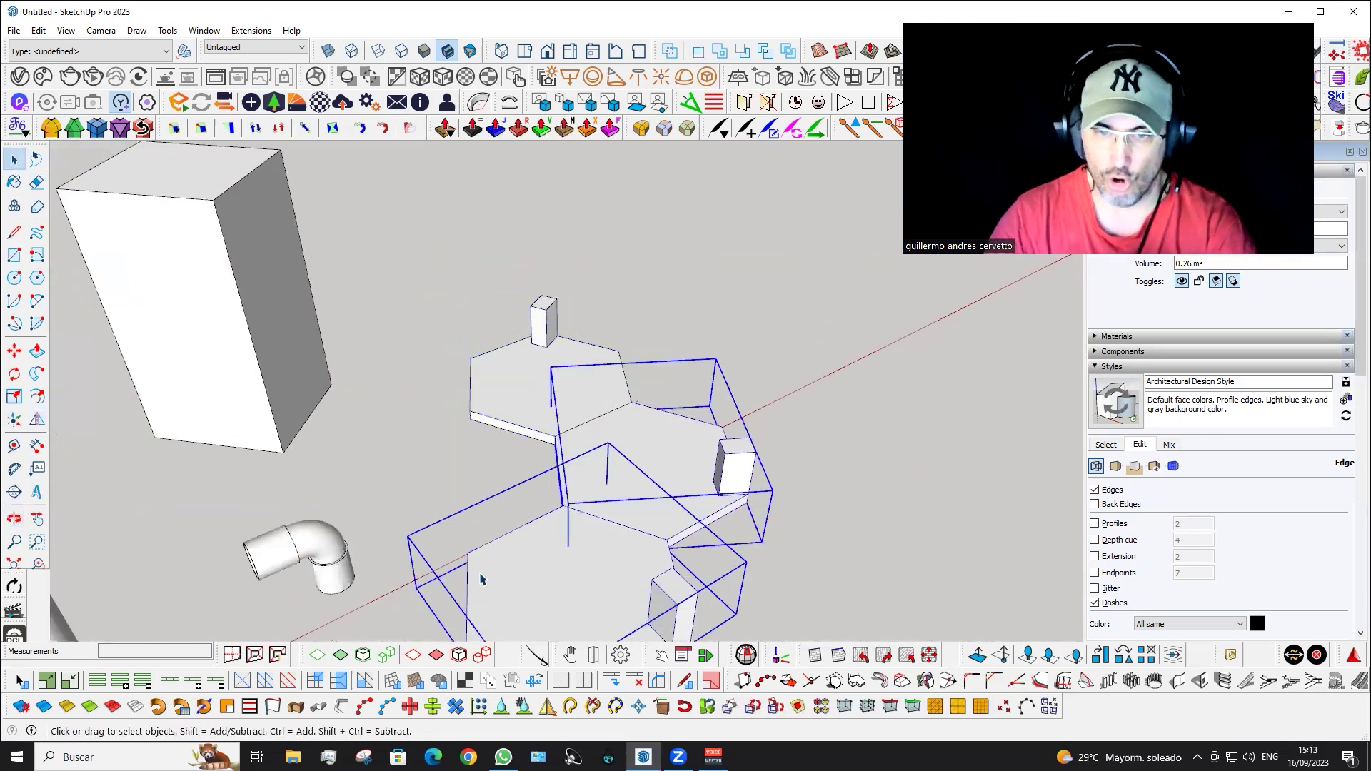
mouse_move(504, 535)
middle_down()
mouse_move(652, 490)
mouse_move(554, 453)
mouse_move(778, 465)
mouse_move(746, 417)
mouse_move(813, 432)
middle_up()
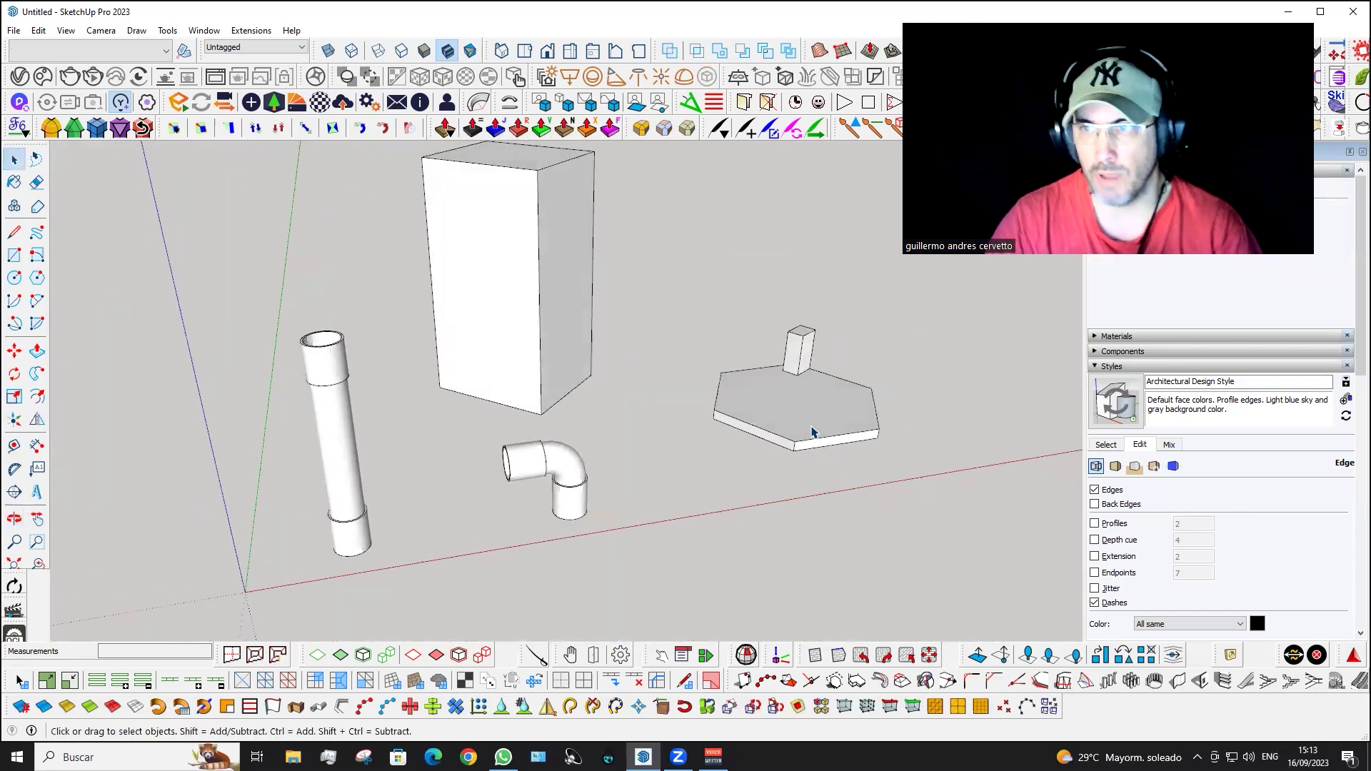
mouse_move(445, 458)
middle_down()
mouse_move(417, 505)
mouse_move(643, 483)
mouse_move(698, 463)
mouse_move(633, 536)
mouse_move(676, 450)
mouse_move(628, 435)
middle_up()
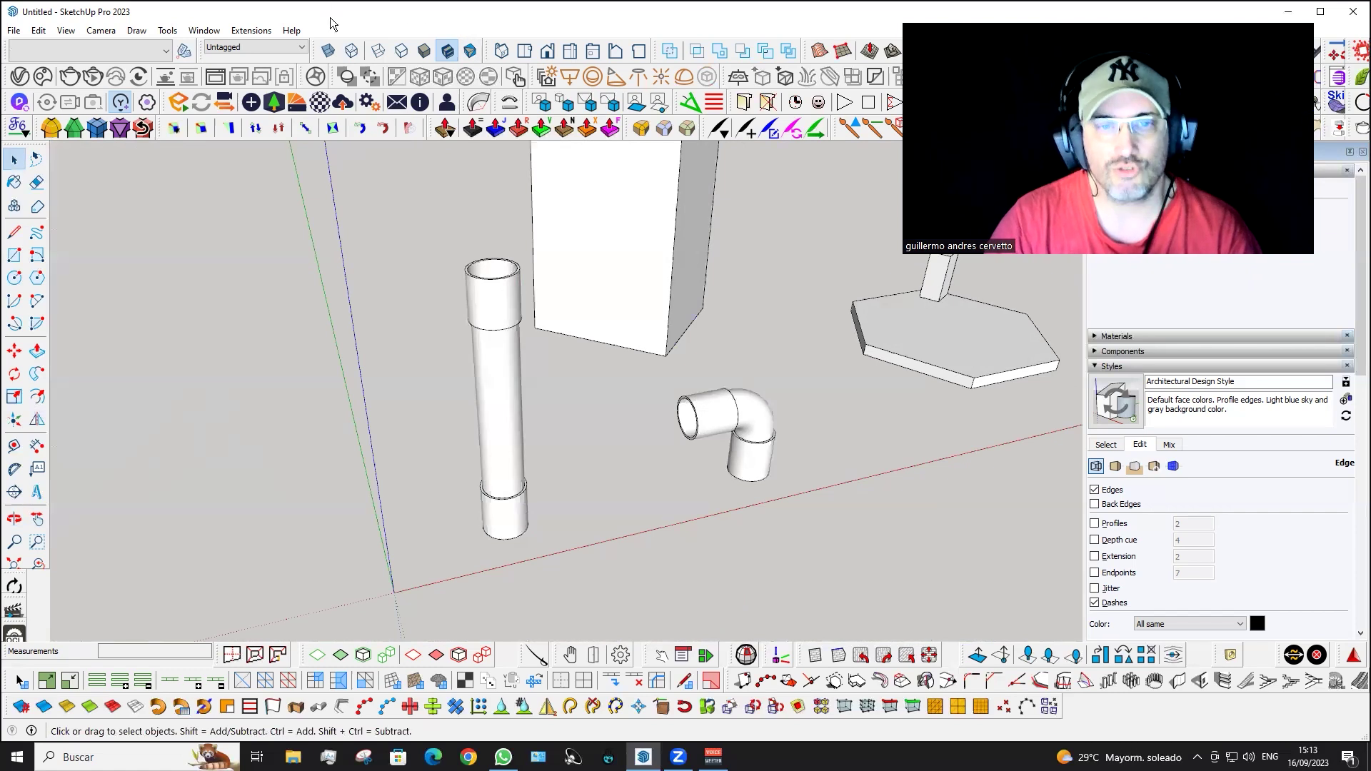
middle_drag(483, 484, 490, 457)
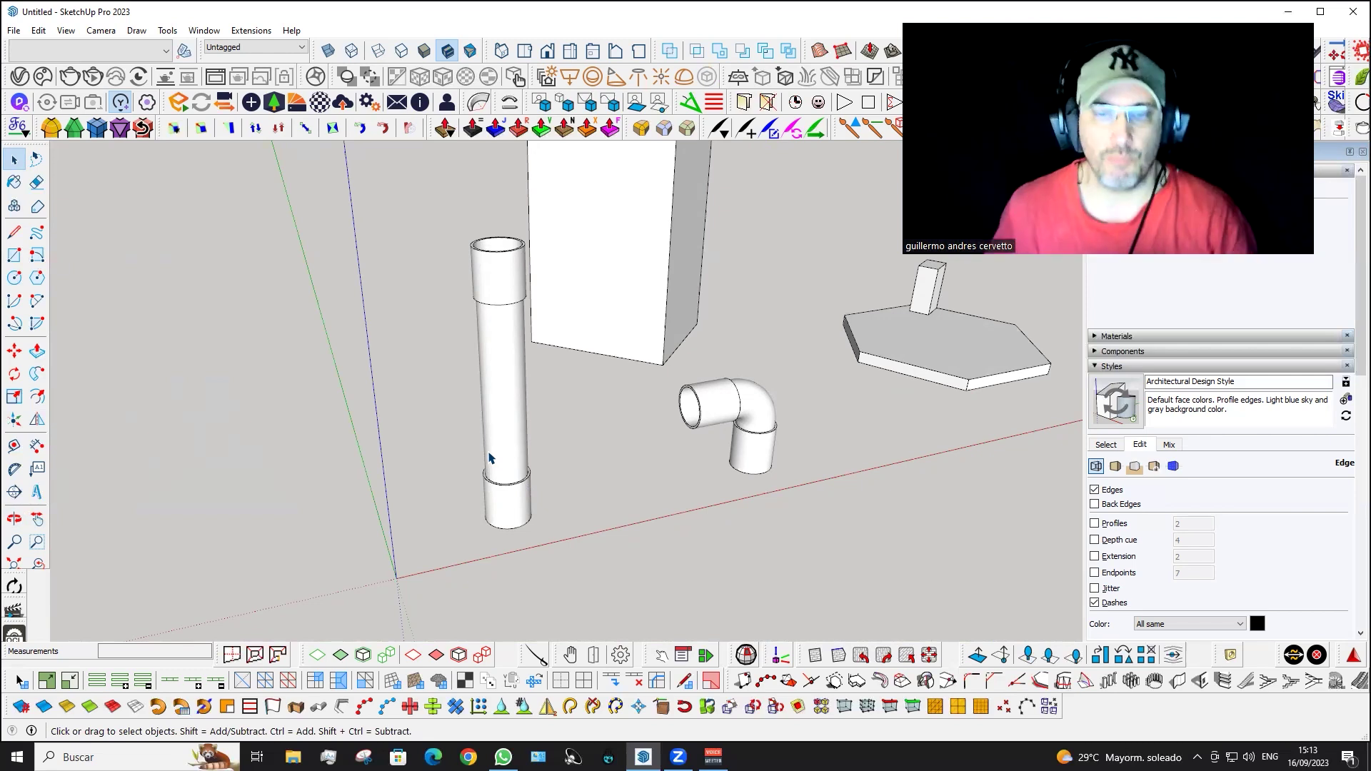
mouse_move(541, 269)
middle_down()
mouse_move(606, 306)
mouse_move(392, 582)
mouse_move(435, 474)
mouse_move(614, 469)
middle_up()
- Copy the tall box and drop the copy above the original
click(597, 444)
scroll(597, 444, up, 3)
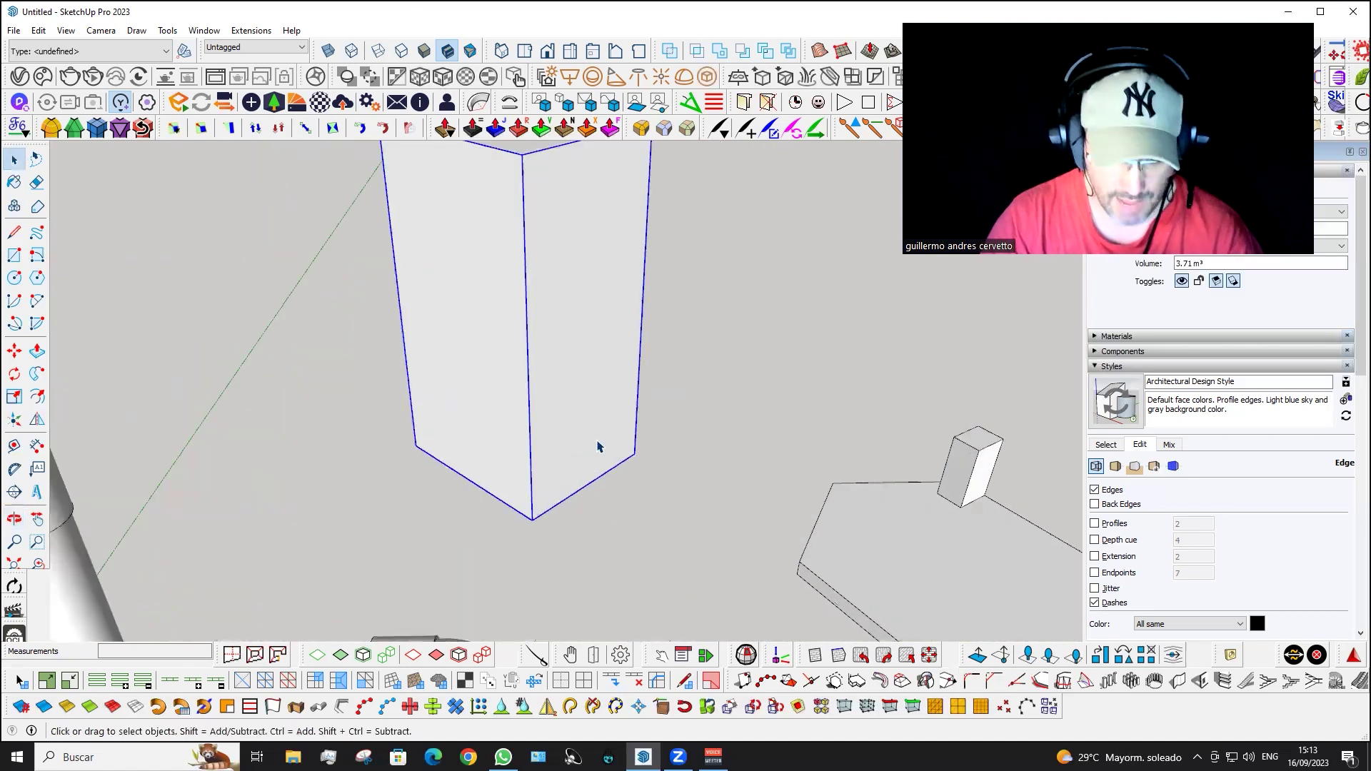
scroll(597, 443, up, 2)
key(m)
key(ctrl)
click(517, 540)
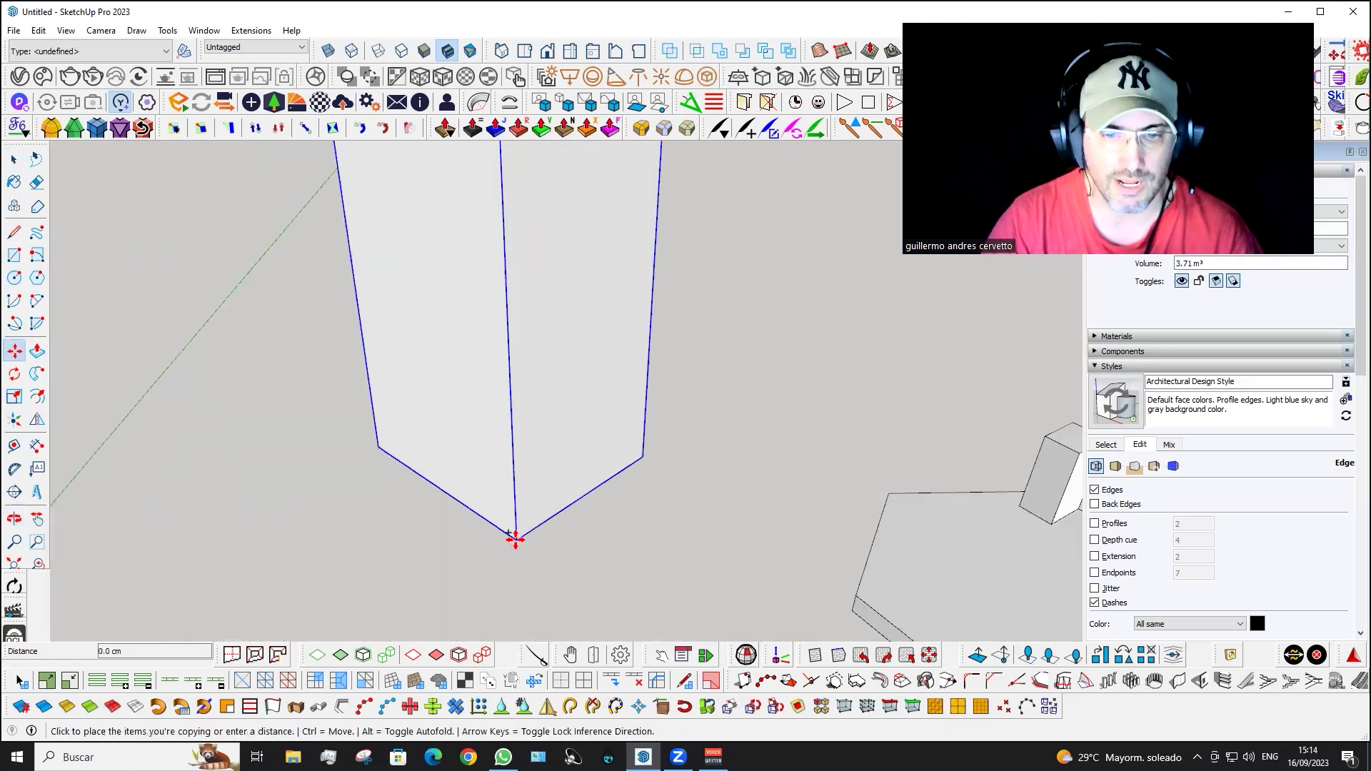
scroll(517, 540, down, 3)
scroll(517, 540, down, 2)
scroll(529, 317, up, 2)
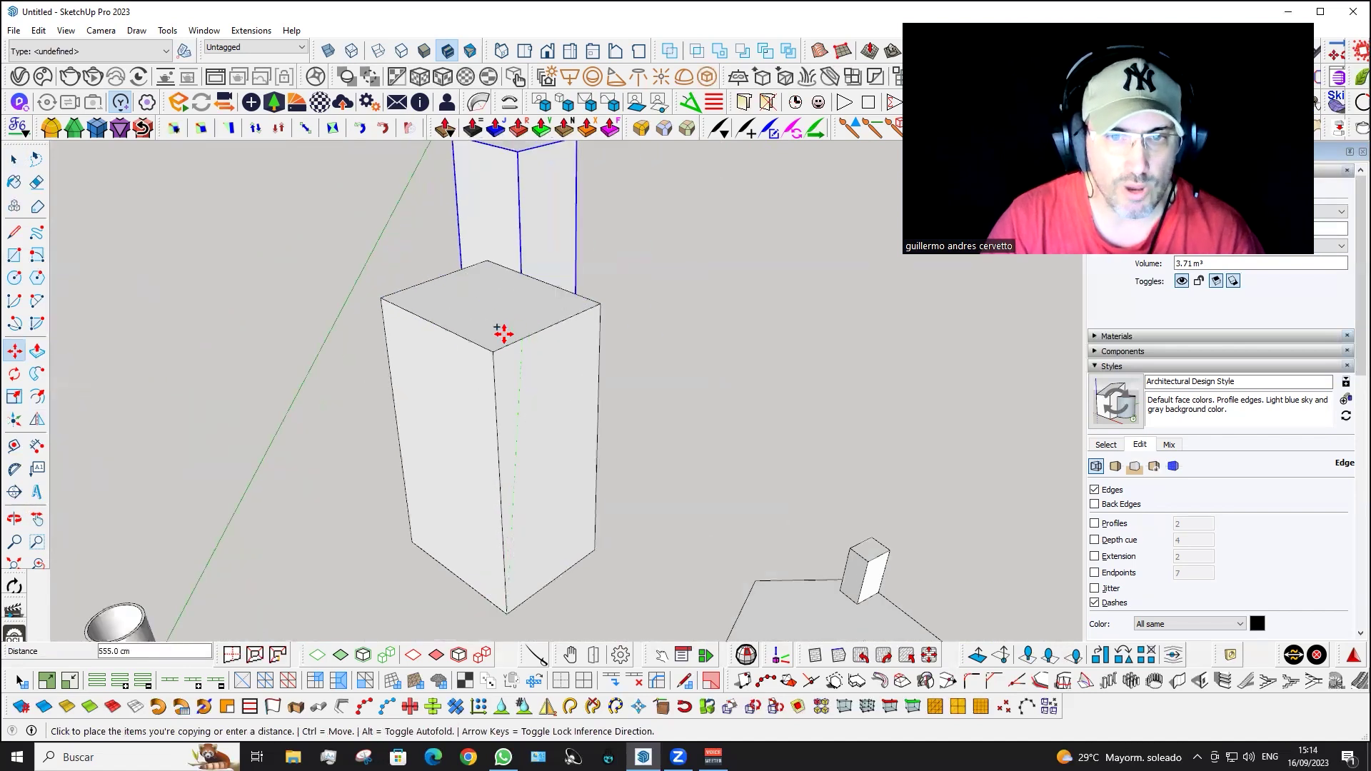
scroll(499, 330, up, 2)
scroll(491, 350, up, 2)
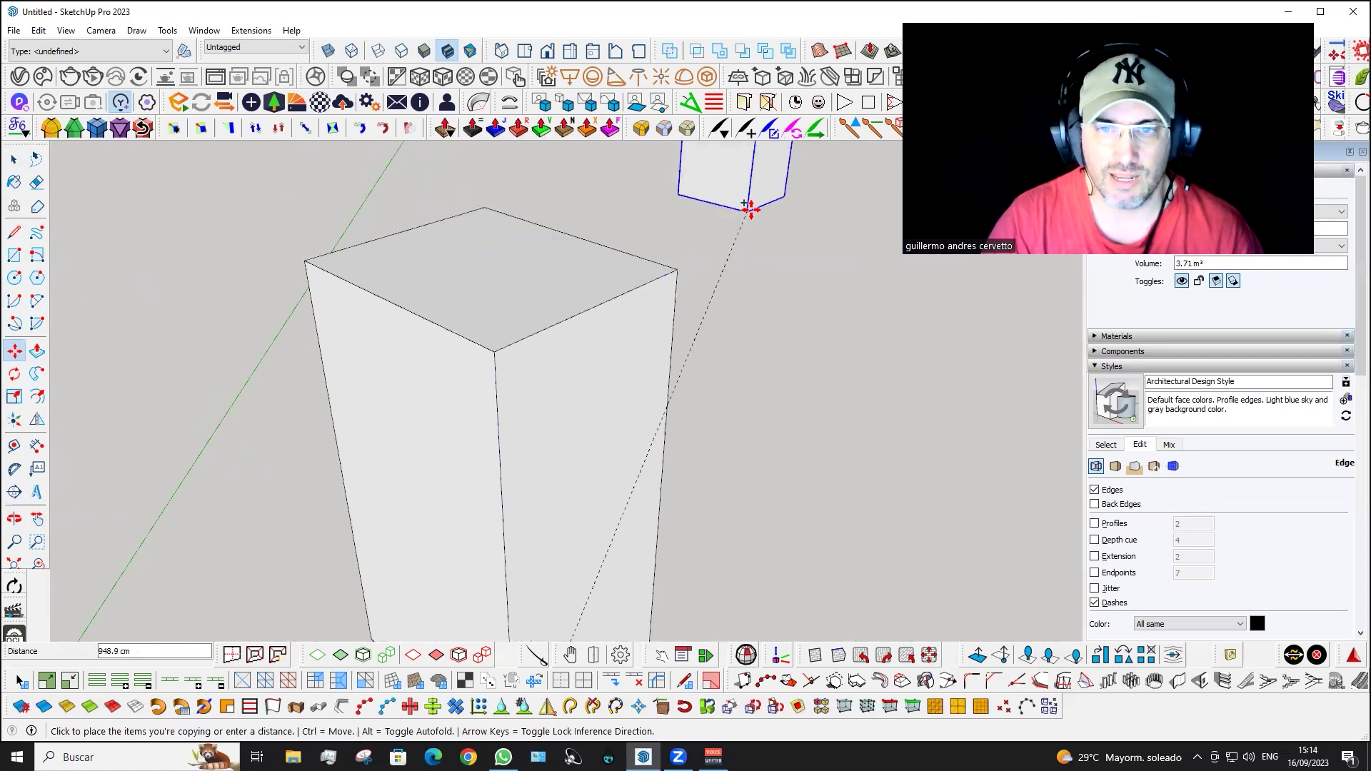
click(734, 221)
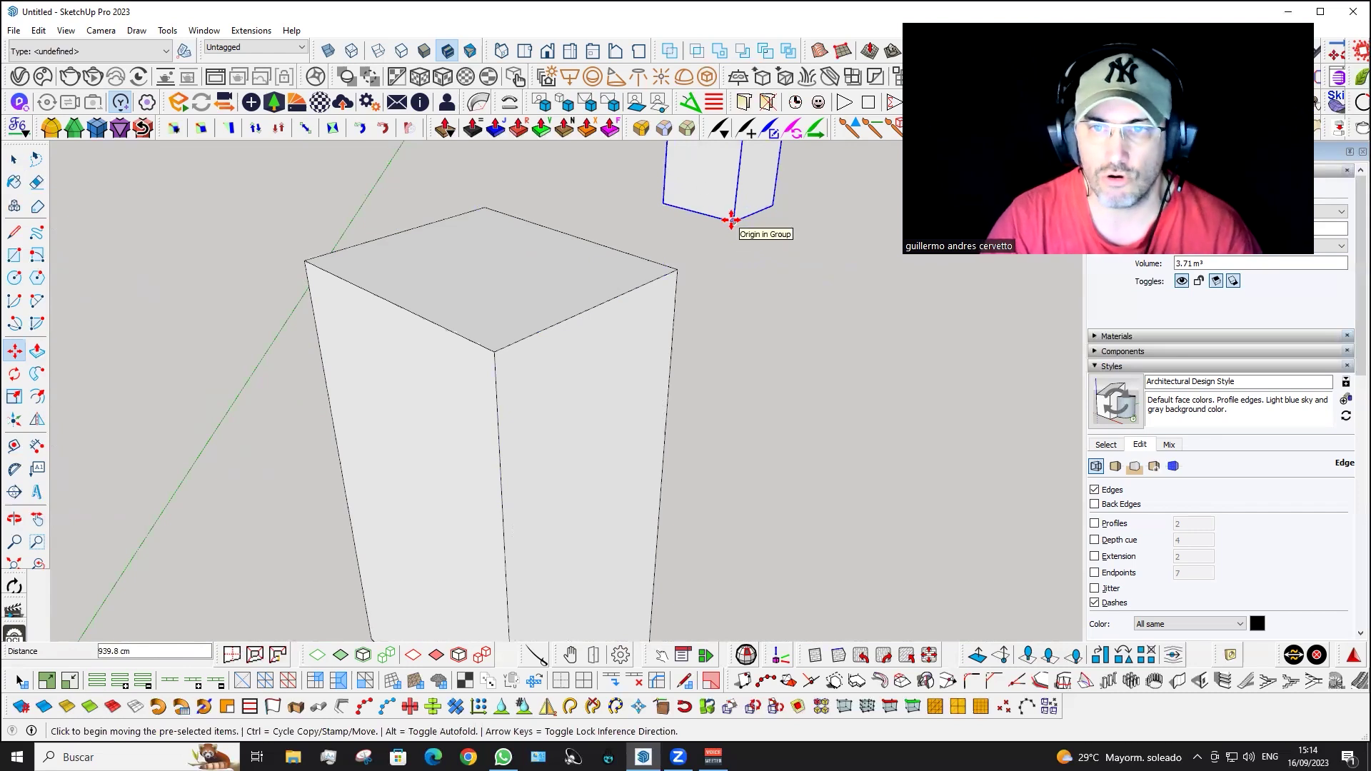
- Snap the copy's bottom corner onto the original box's top corner
click(732, 221)
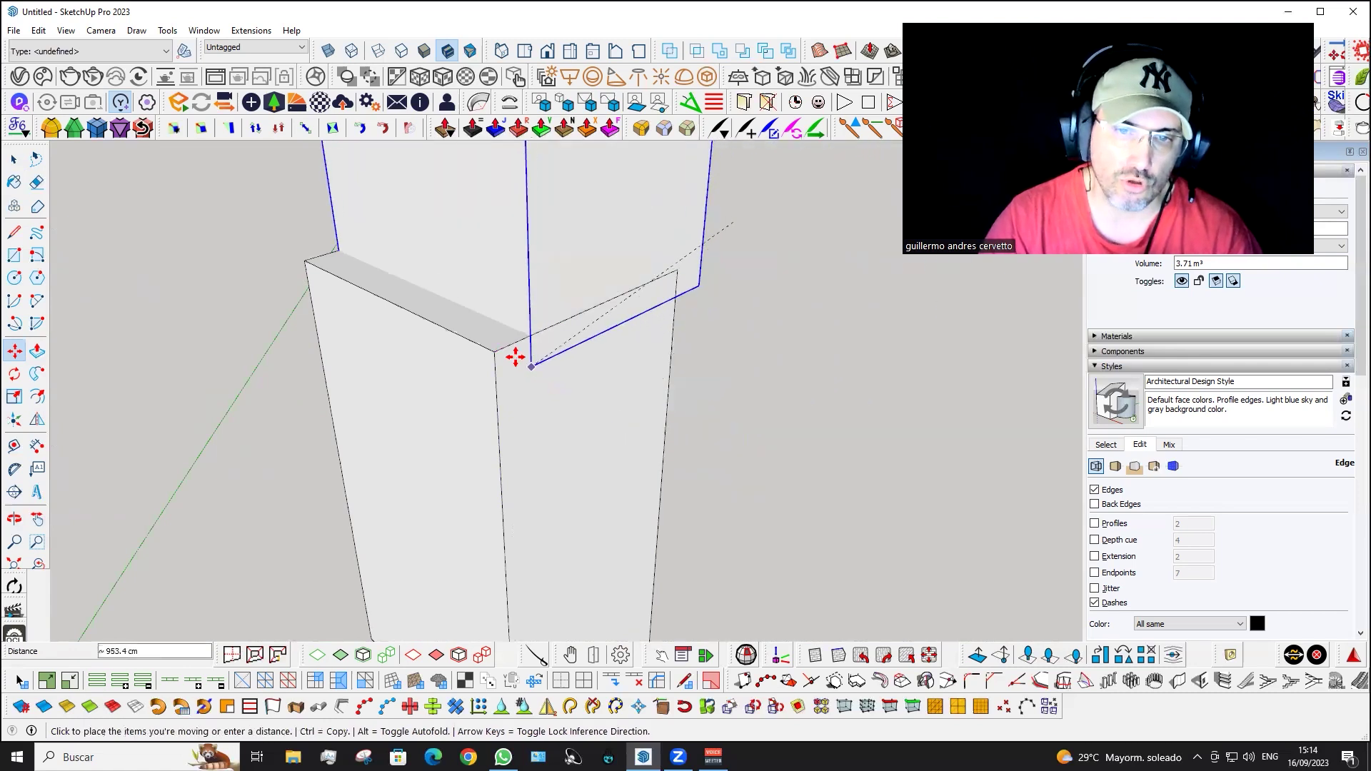
click(488, 365)
key(space)
scroll(504, 363, up, 2)
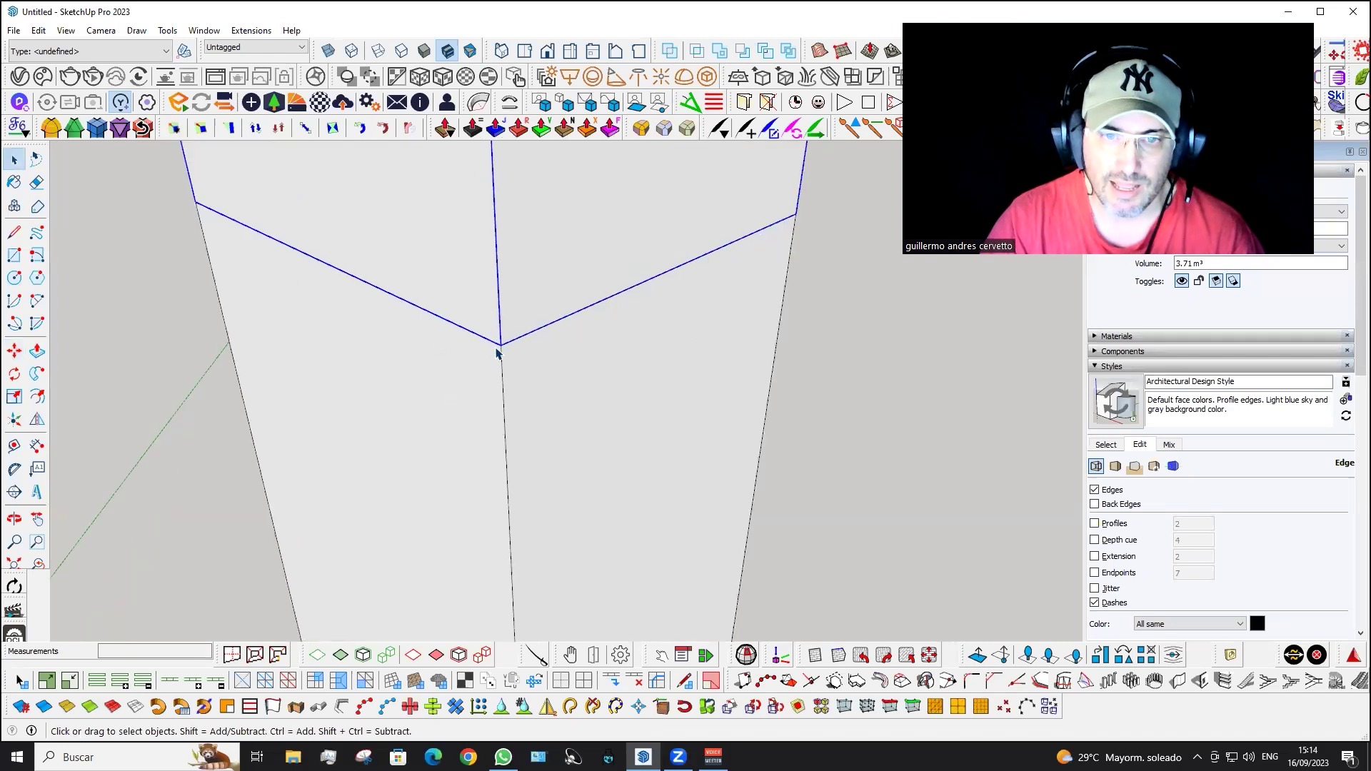
scroll(540, 342, down, 2)
scroll(579, 254, down, 1)
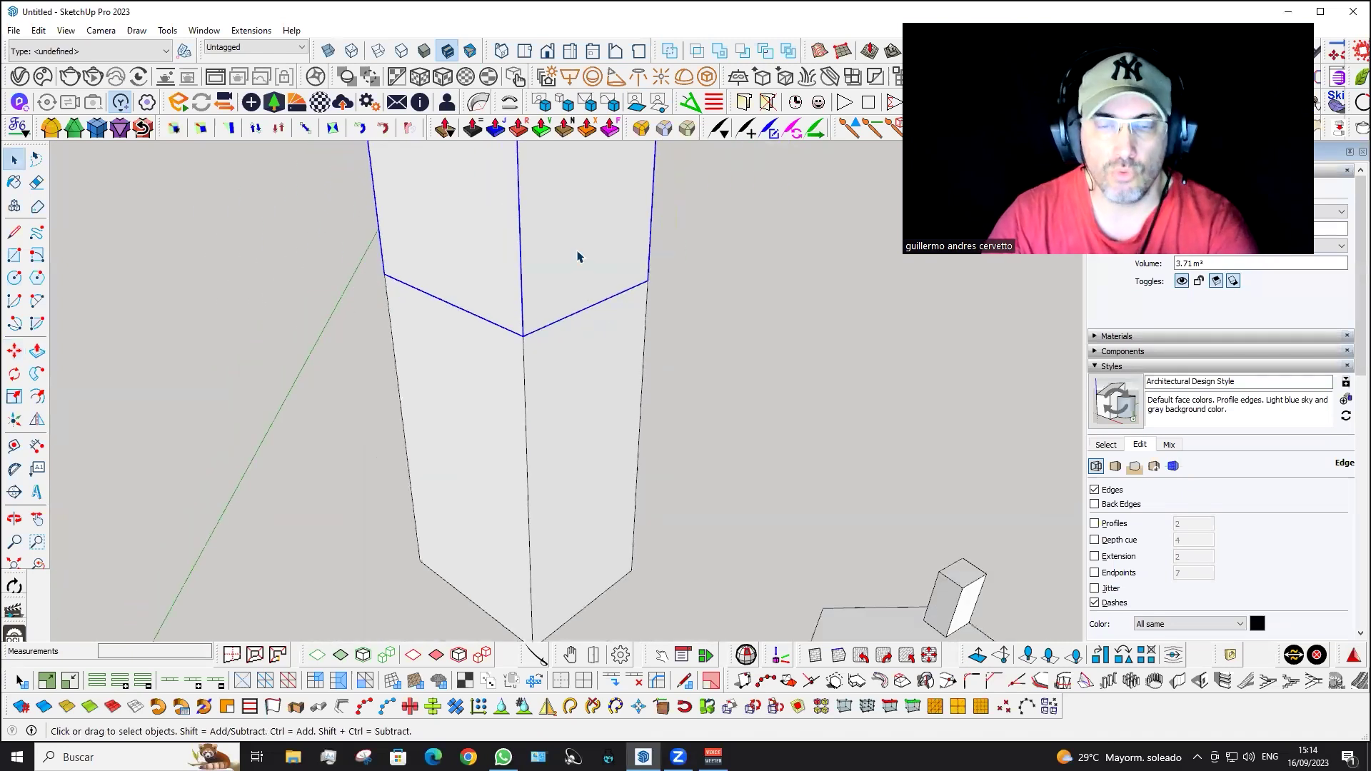
scroll(584, 250, down, 2)
click(585, 248)
mouse_move(450, 443)
middle_down()
mouse_move(598, 338)
mouse_move(649, 325)
mouse_move(671, 337)
mouse_move(640, 319)
mouse_move(656, 350)
middle_up()
scroll(622, 475, up, 2)
- Zoom in and open the elbow group, selecting all its geometry
scroll(745, 454, up, 2)
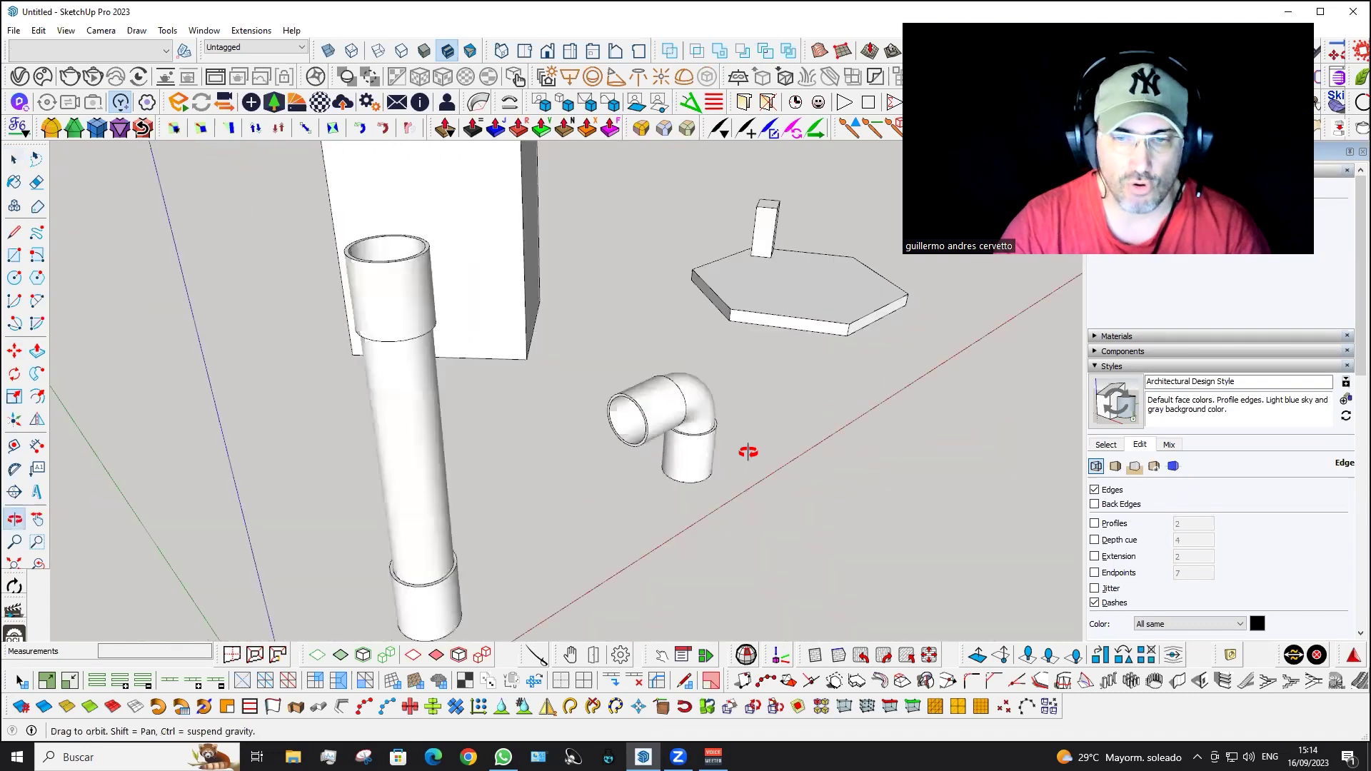
scroll(723, 434, up, 1)
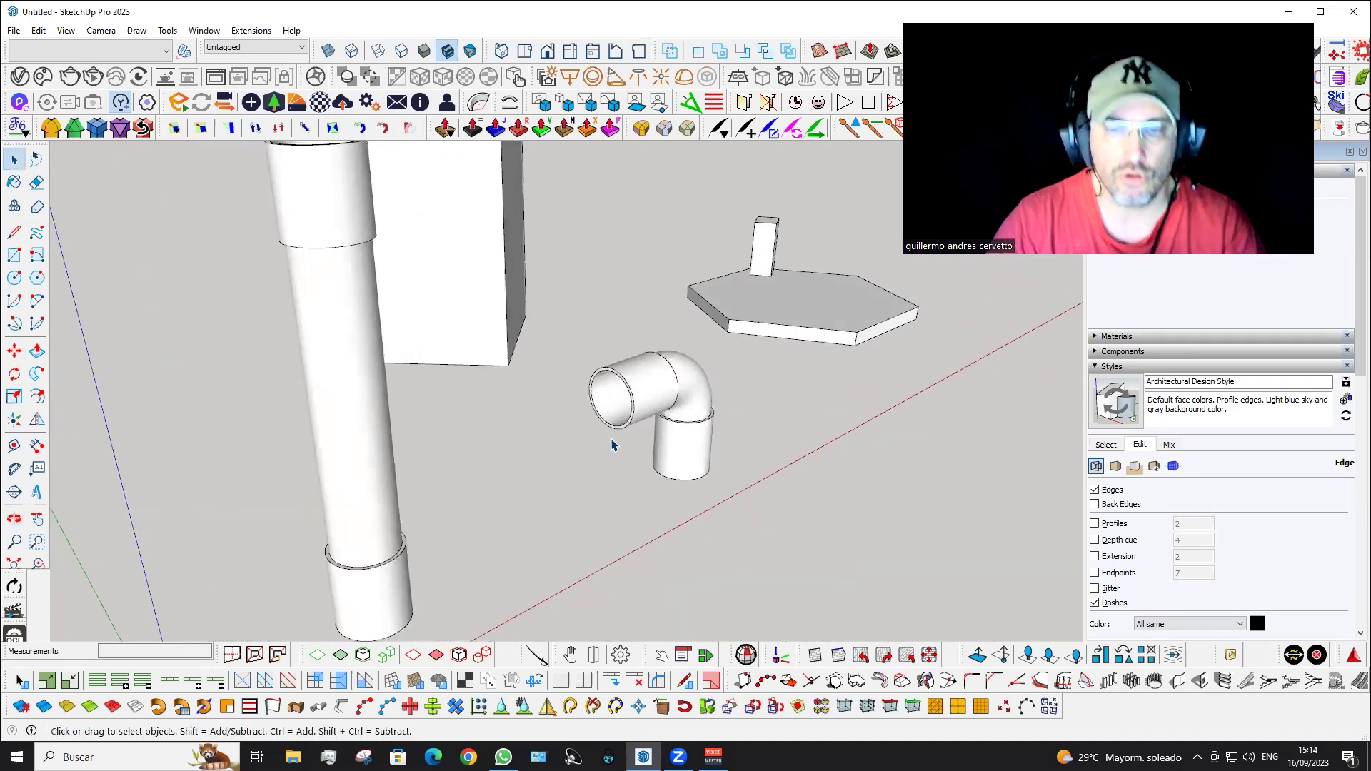
scroll(609, 404, up, 1)
scroll(609, 404, up, 1)
double_click(606, 400)
triple_click(604, 398)
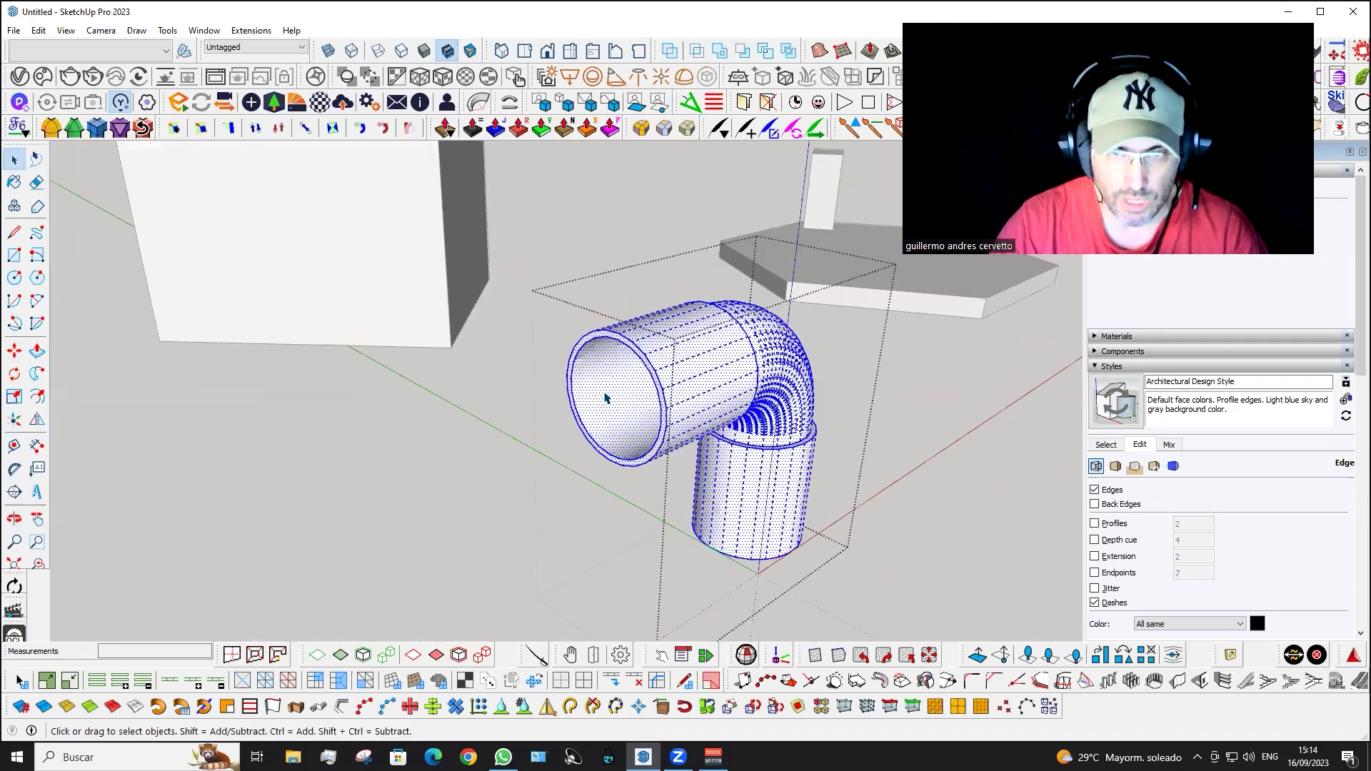
- Trace a line over the elbow's rim to form a circular end face, then show Extensions
scroll(600, 395, up, 1)
scroll(600, 395, up, 1)
key(l)
click(559, 348)
key(space)
click(619, 411)
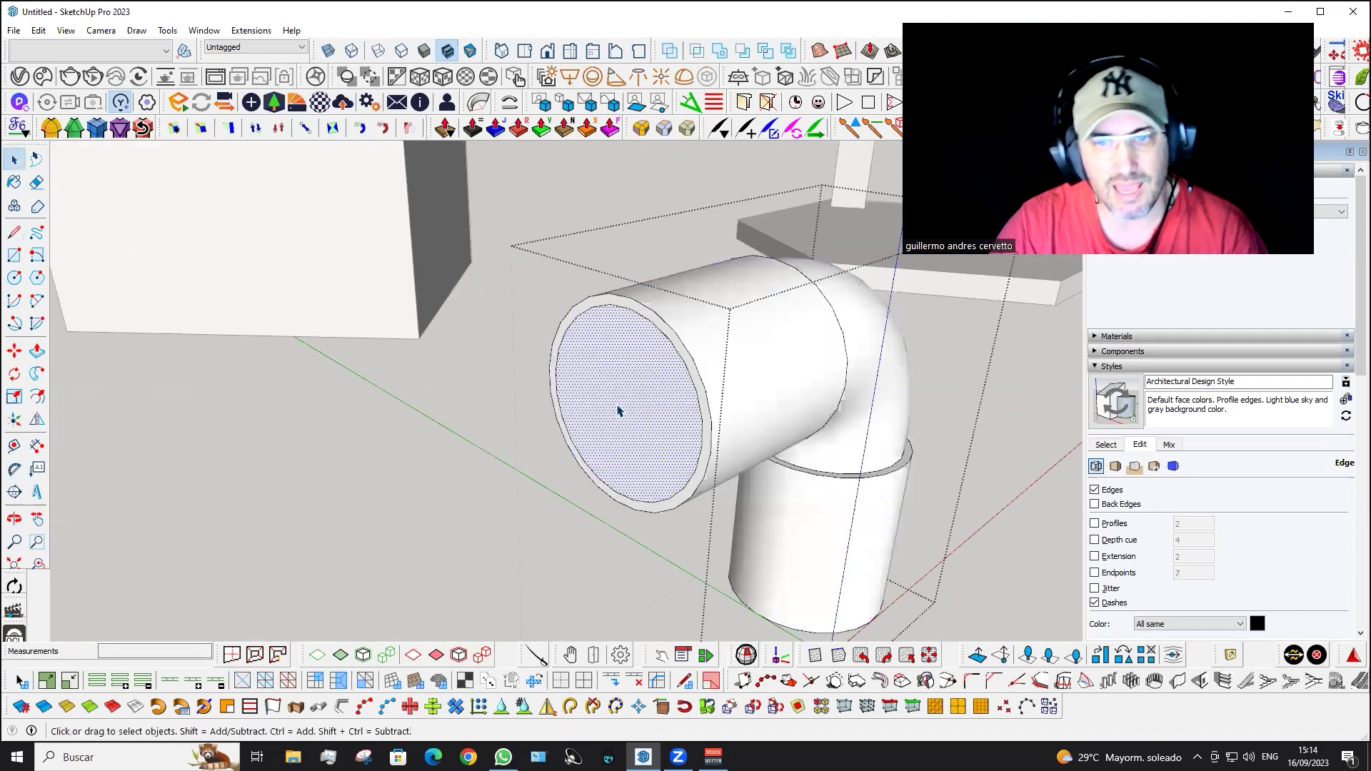
click(235, 33)
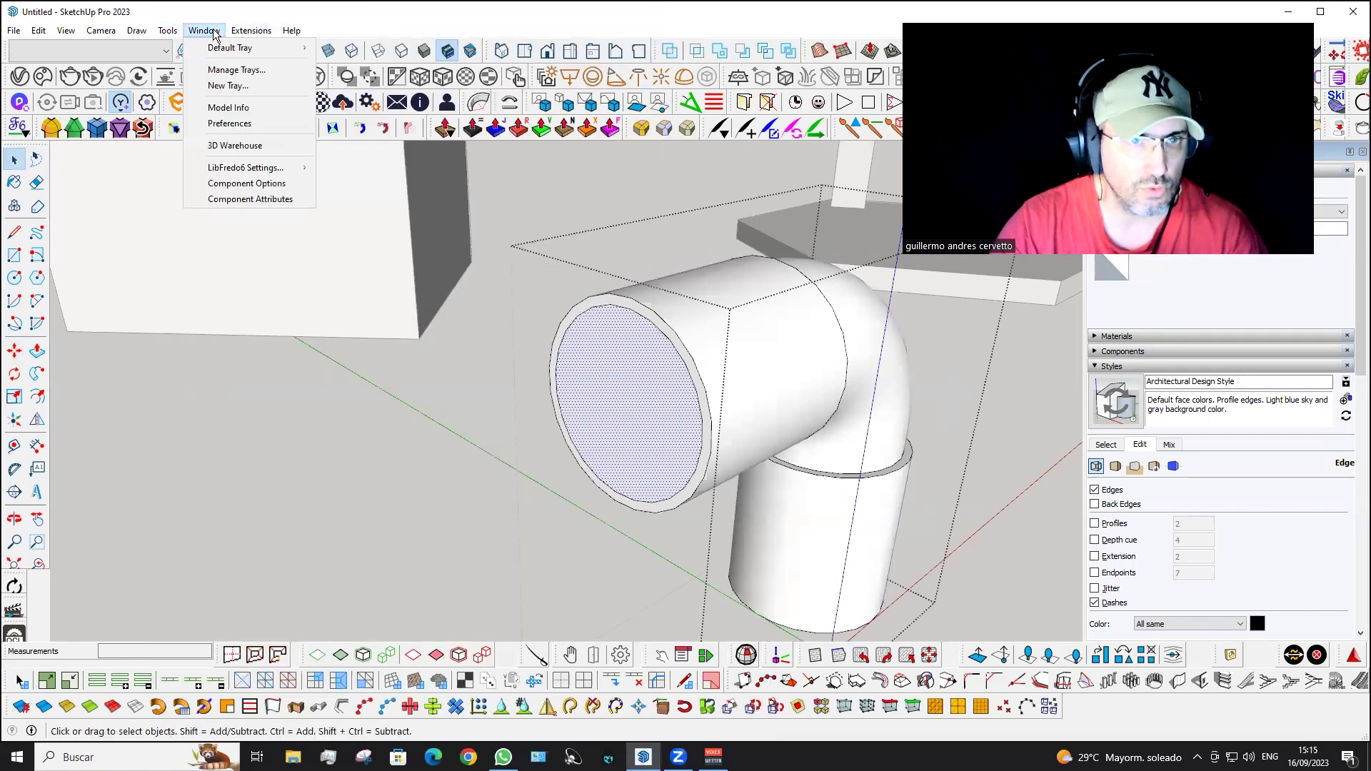
mouse_move(251, 30)
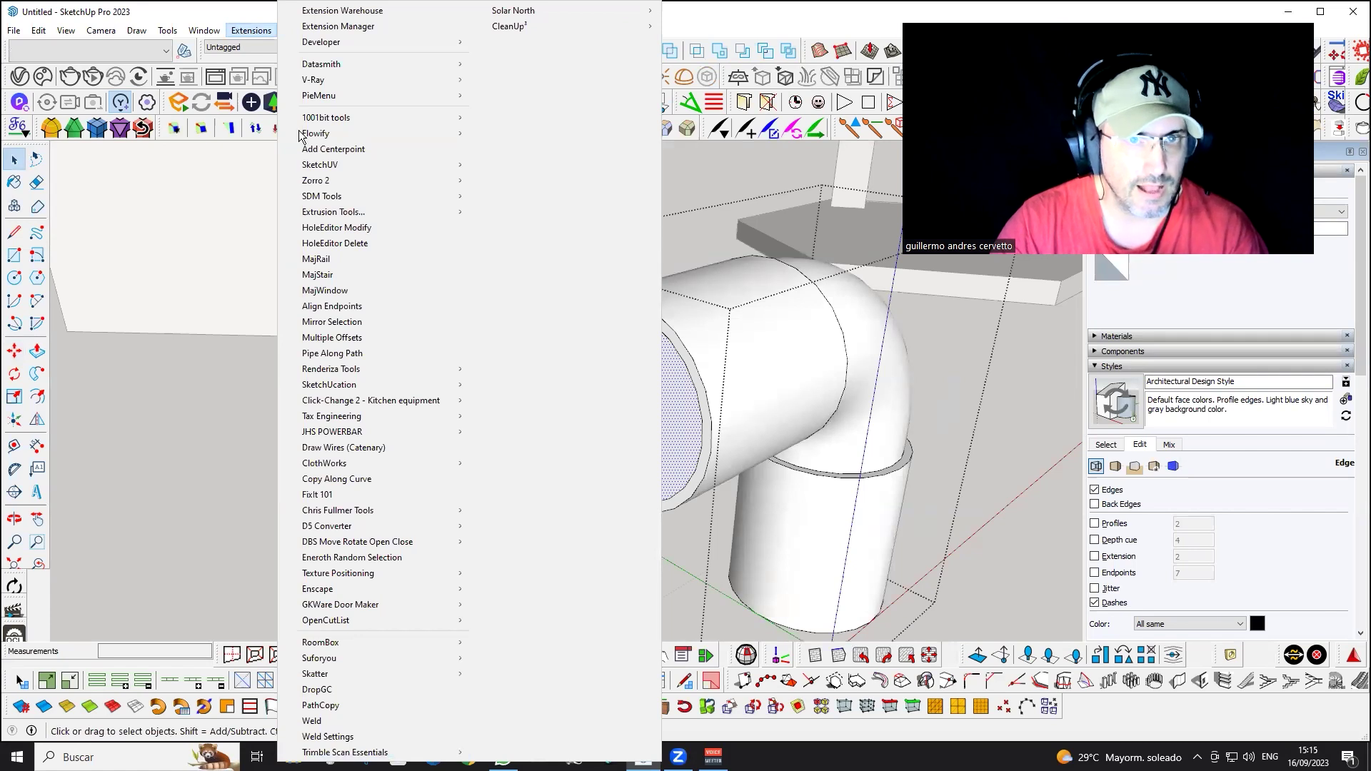
- Add a centre point to the end face, then delete the face
click(346, 150)
mouse_move(703, 470)
middle_down()
mouse_move(676, 409)
mouse_move(492, 398)
mouse_move(482, 409)
mouse_move(558, 407)
mouse_move(698, 300)
mouse_move(688, 417)
middle_up()
key(Delete)
- Redraw the rim line on the elbow's other end to create a circular face
key(l)
scroll(698, 435, up, 2)
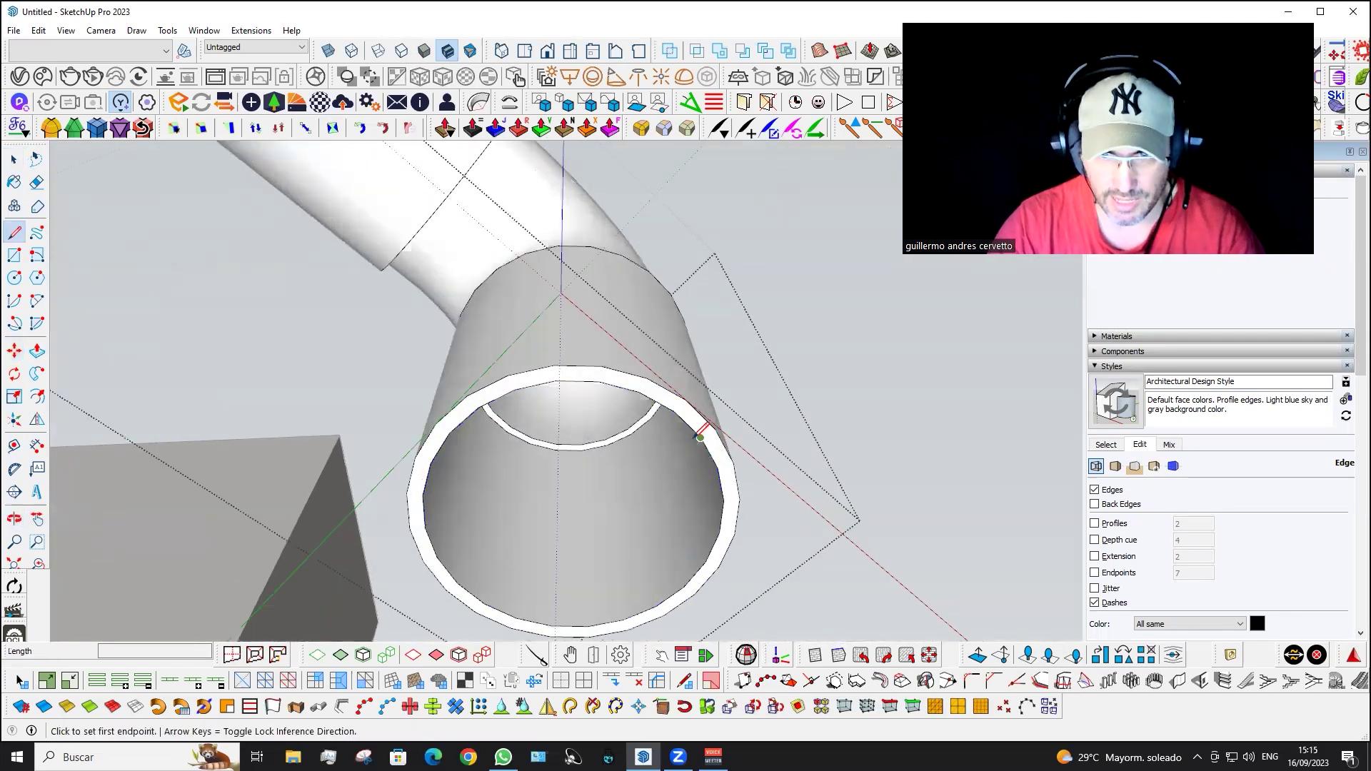
click(701, 437)
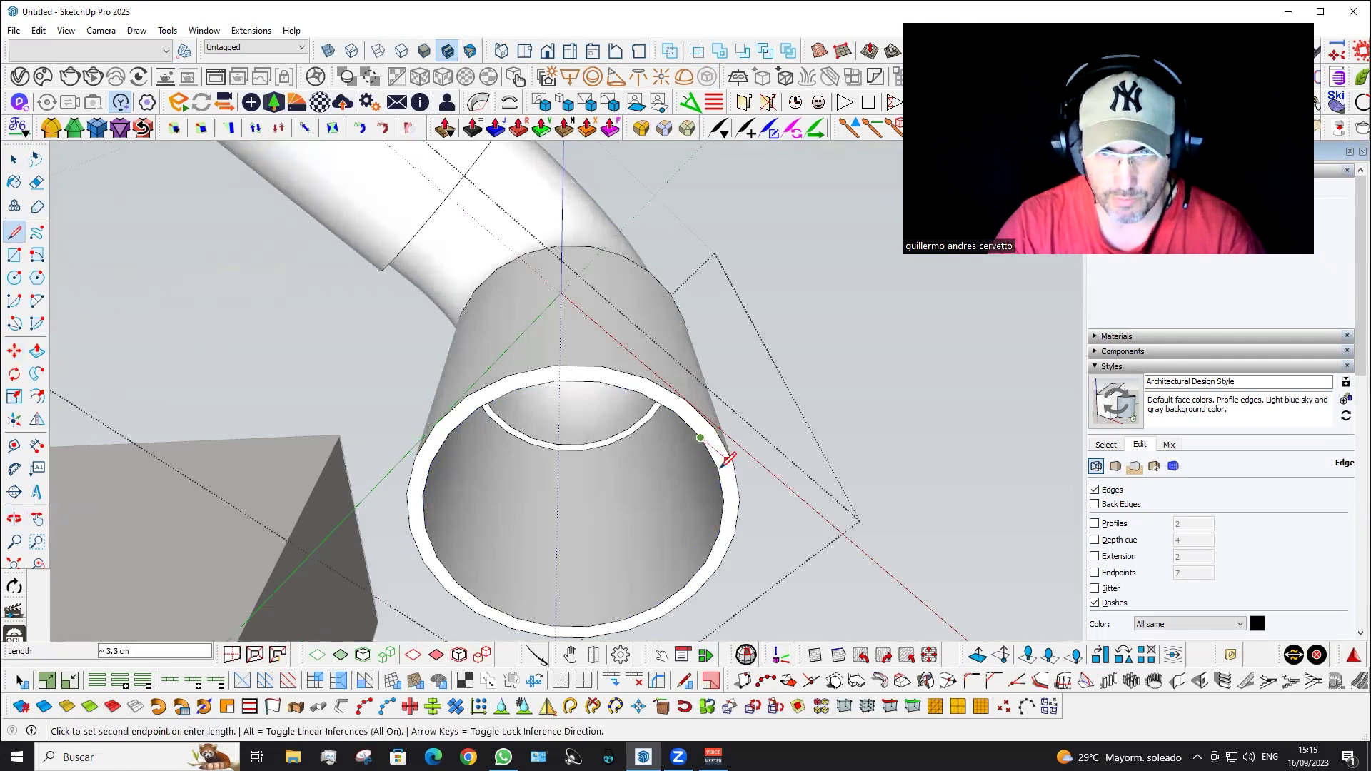
click(719, 467)
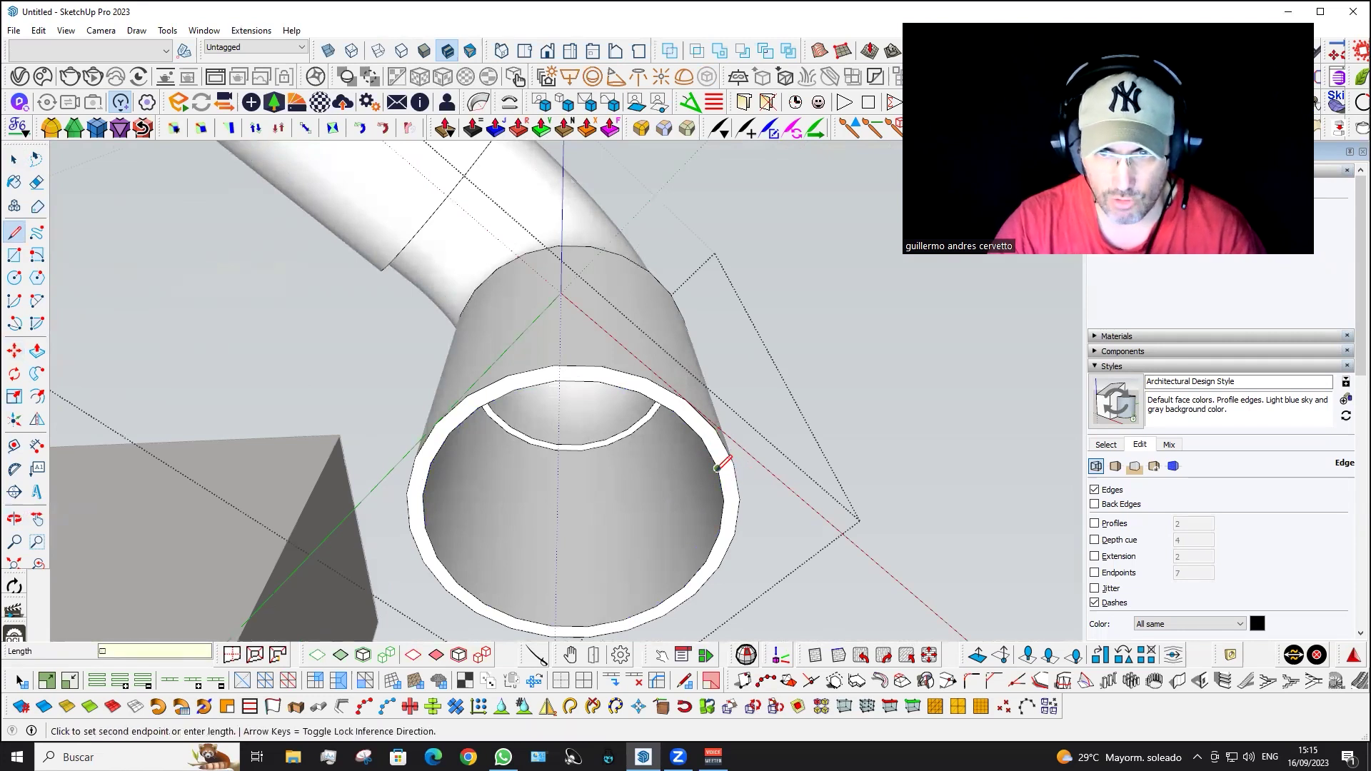
click(701, 436)
click(701, 438)
click(718, 468)
key(space)
click(576, 496)
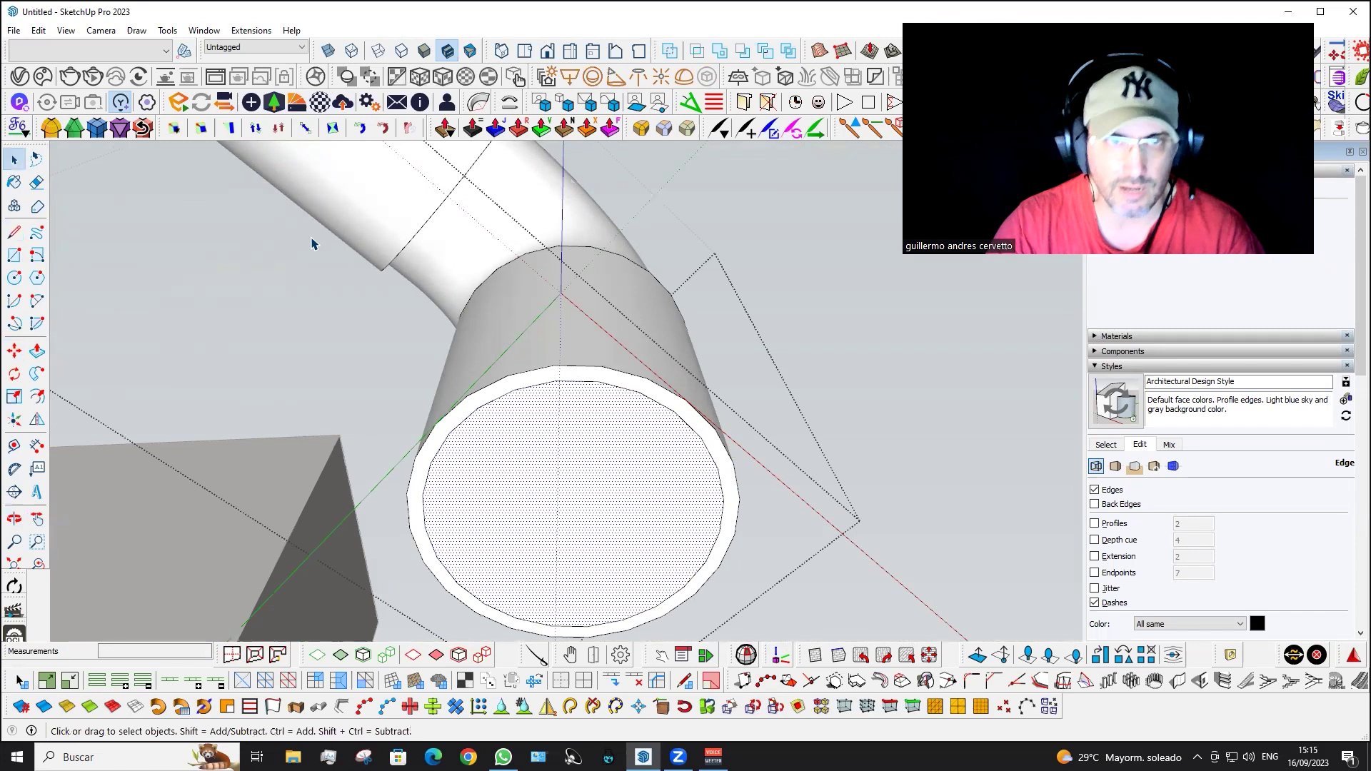
- Add a centre point to that face, delete the face, and orbit out
click(236, 33)
mouse_move(316, 180)
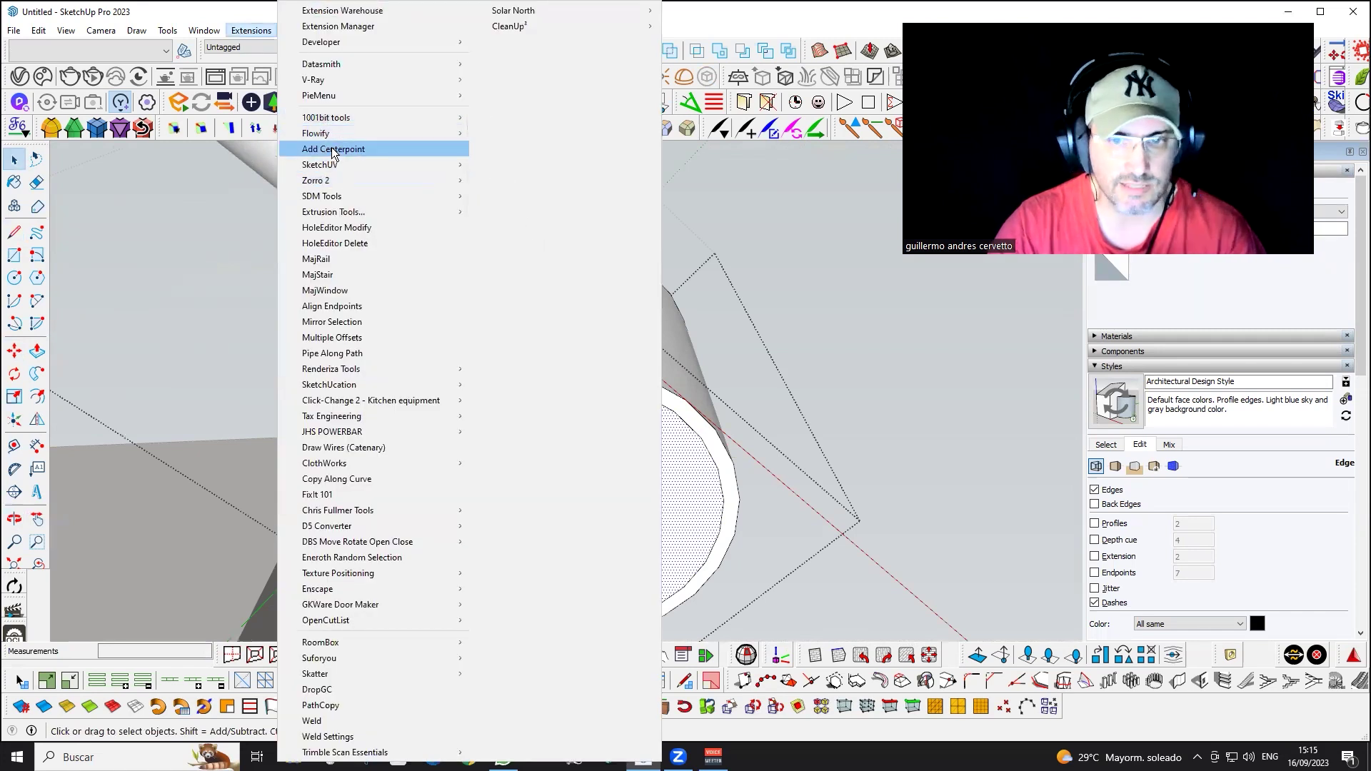
click(332, 148)
key(Delete)
middle_drag(612, 484, 578, 540)
scroll(505, 212, down, 5)
mouse_move(505, 576)
middle_down()
mouse_move(502, 450)
mouse_move(555, 570)
mouse_move(343, 443)
middle_up()
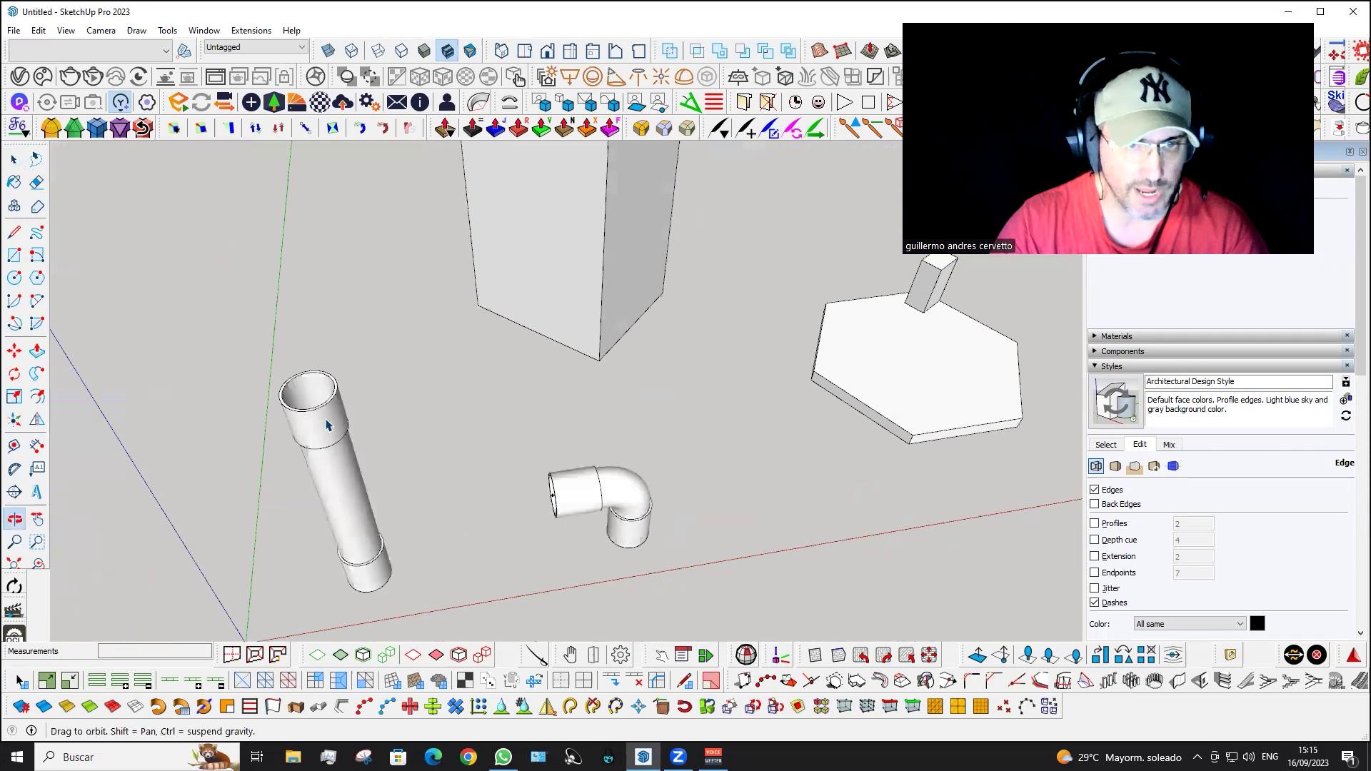
- Edit the tall pipe group, cap its top end with a line, and add a centre point
scroll(308, 410, up, 2)
scroll(309, 410, up, 3)
double_click(309, 410)
triple_click(310, 408)
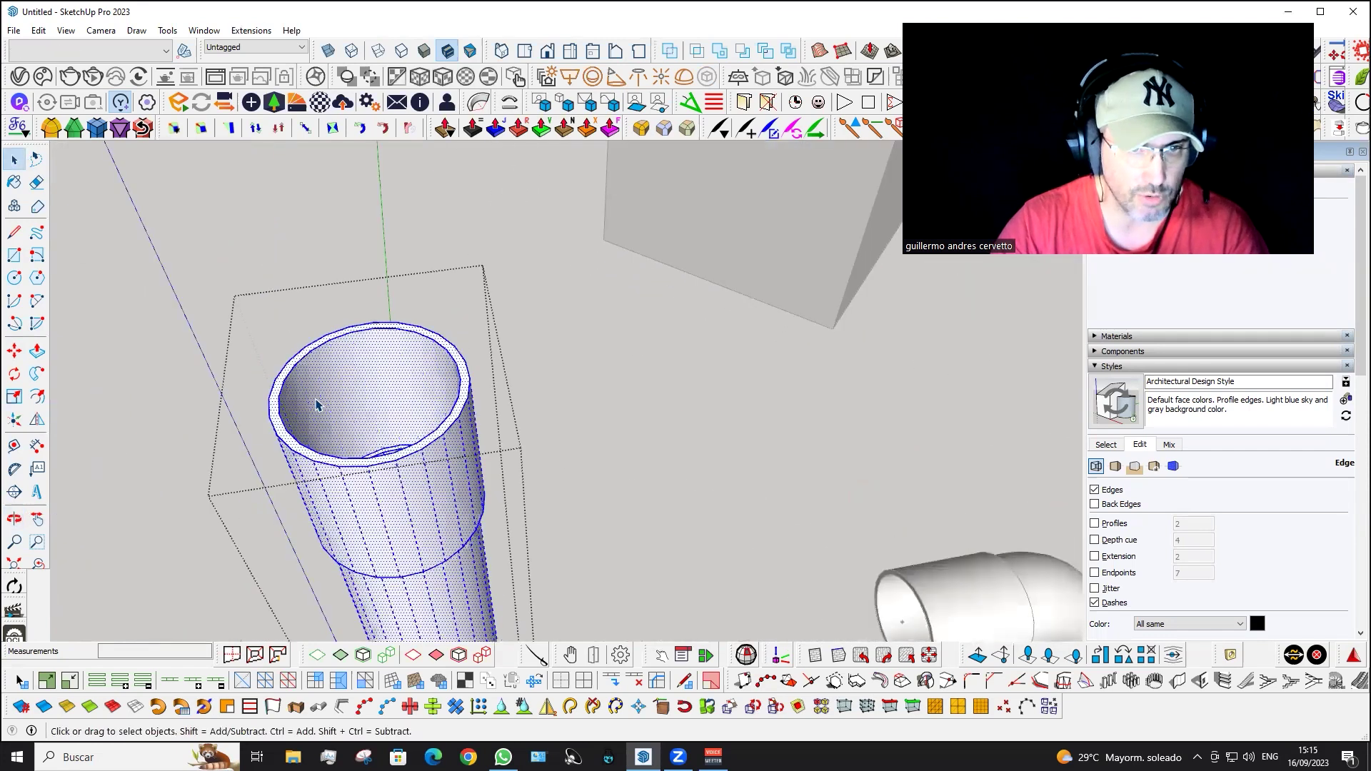
scroll(315, 401, up, 2)
key(l)
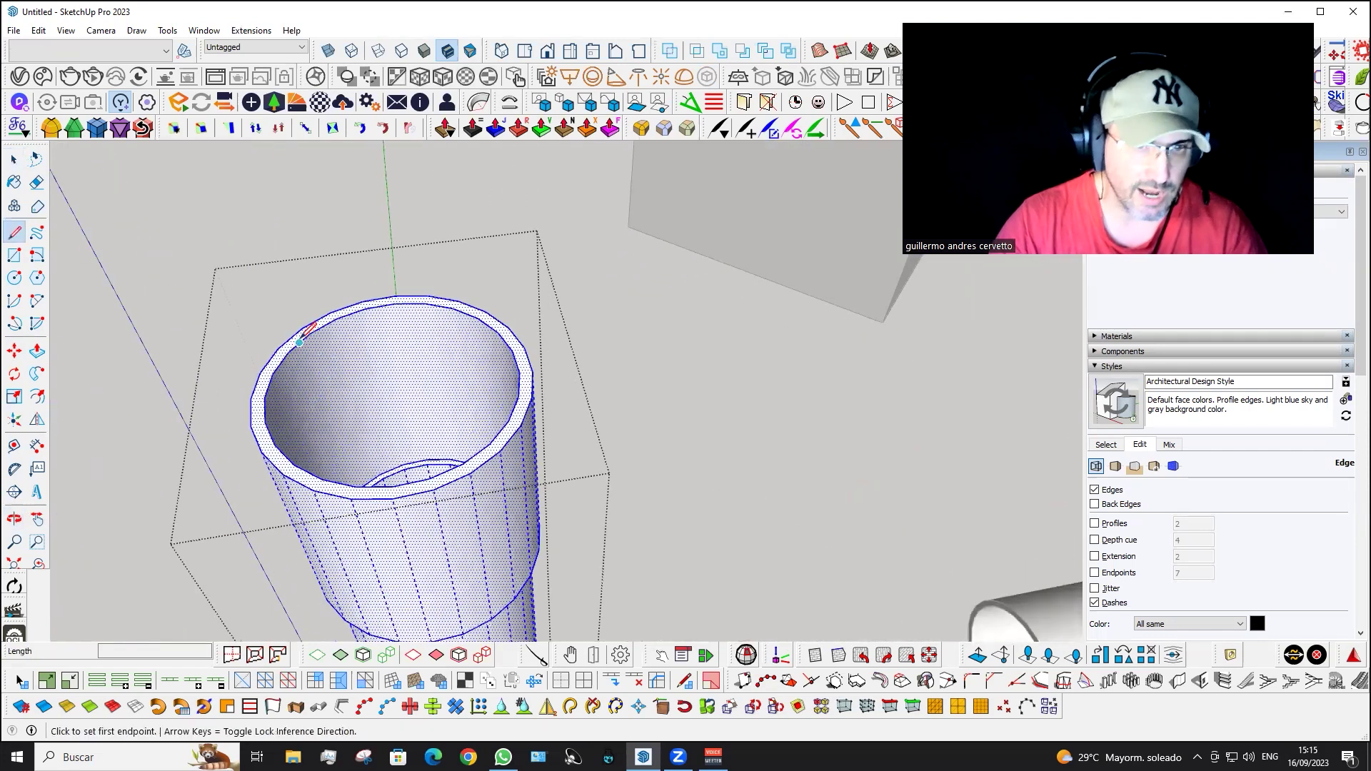
click(288, 352)
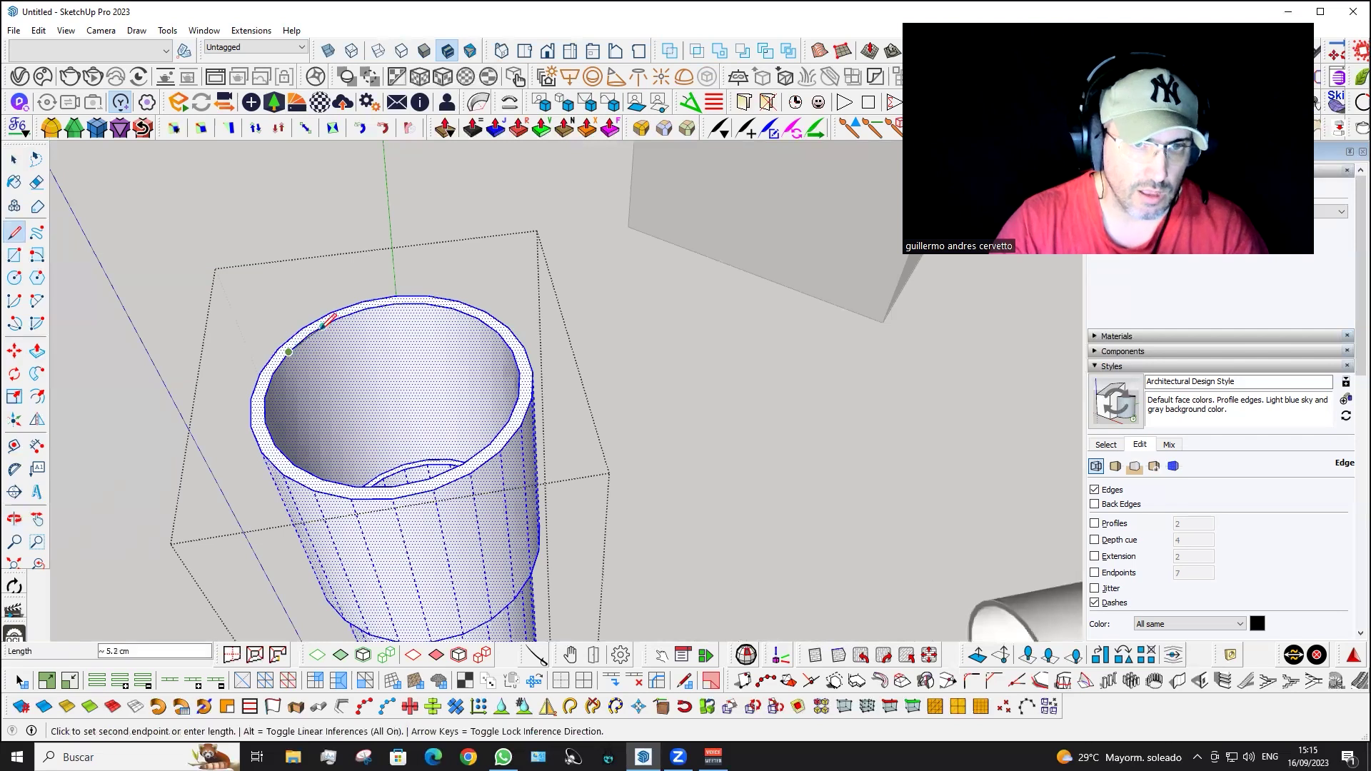
click(312, 333)
key(space)
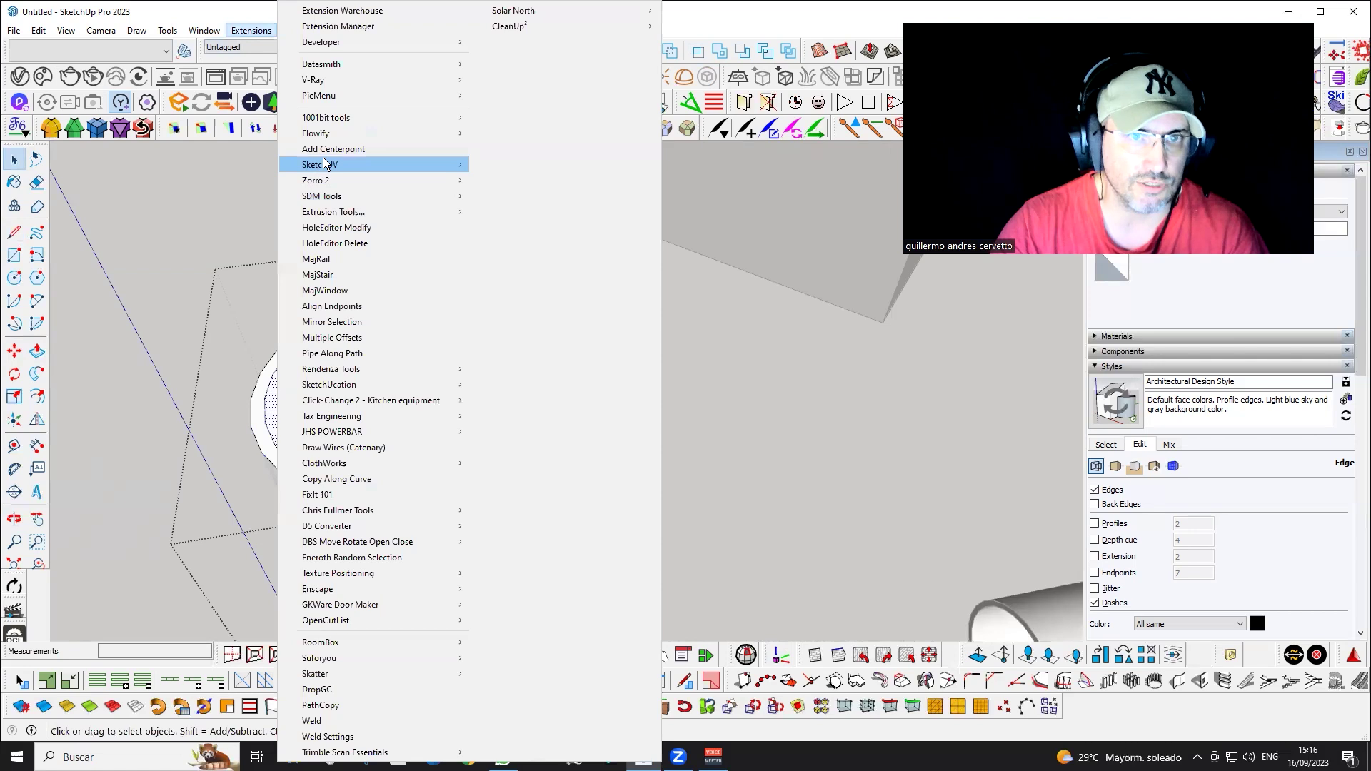
click(532, 166)
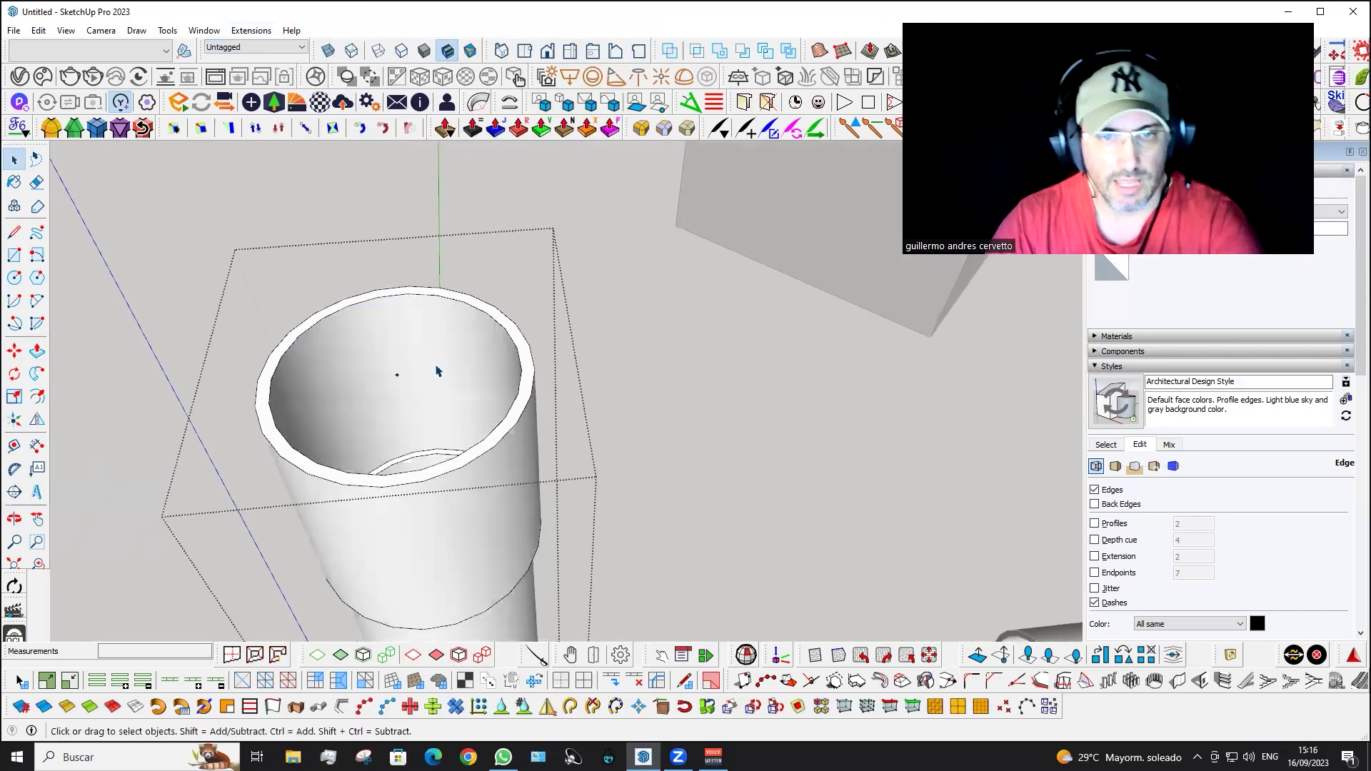
- Cap the pipe's bottom end with a line and add a centre point there
scroll(438, 371, down, 3)
mouse_move(346, 214)
middle_down()
mouse_move(315, 187)
mouse_move(216, 392)
mouse_move(397, 169)
mouse_move(418, 214)
middle_up()
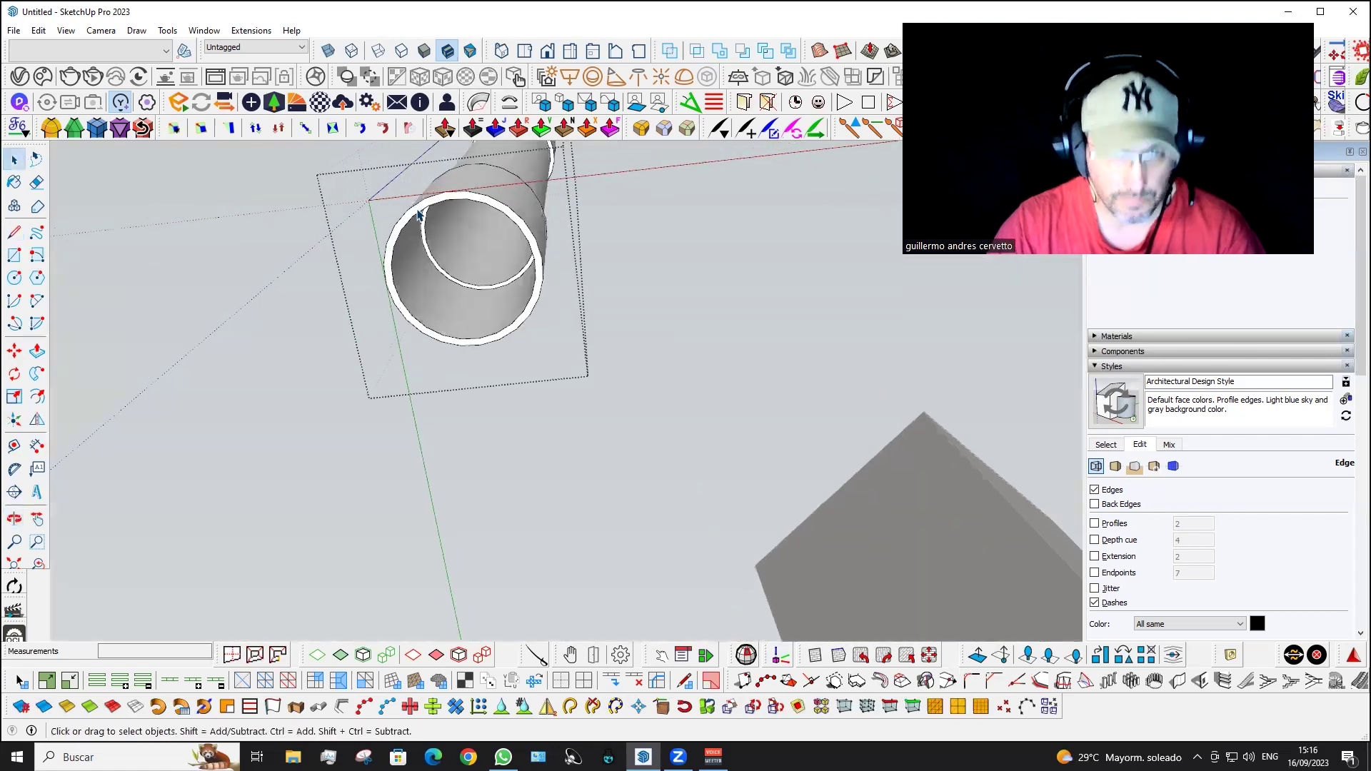
scroll(417, 214, up, 2)
key(l)
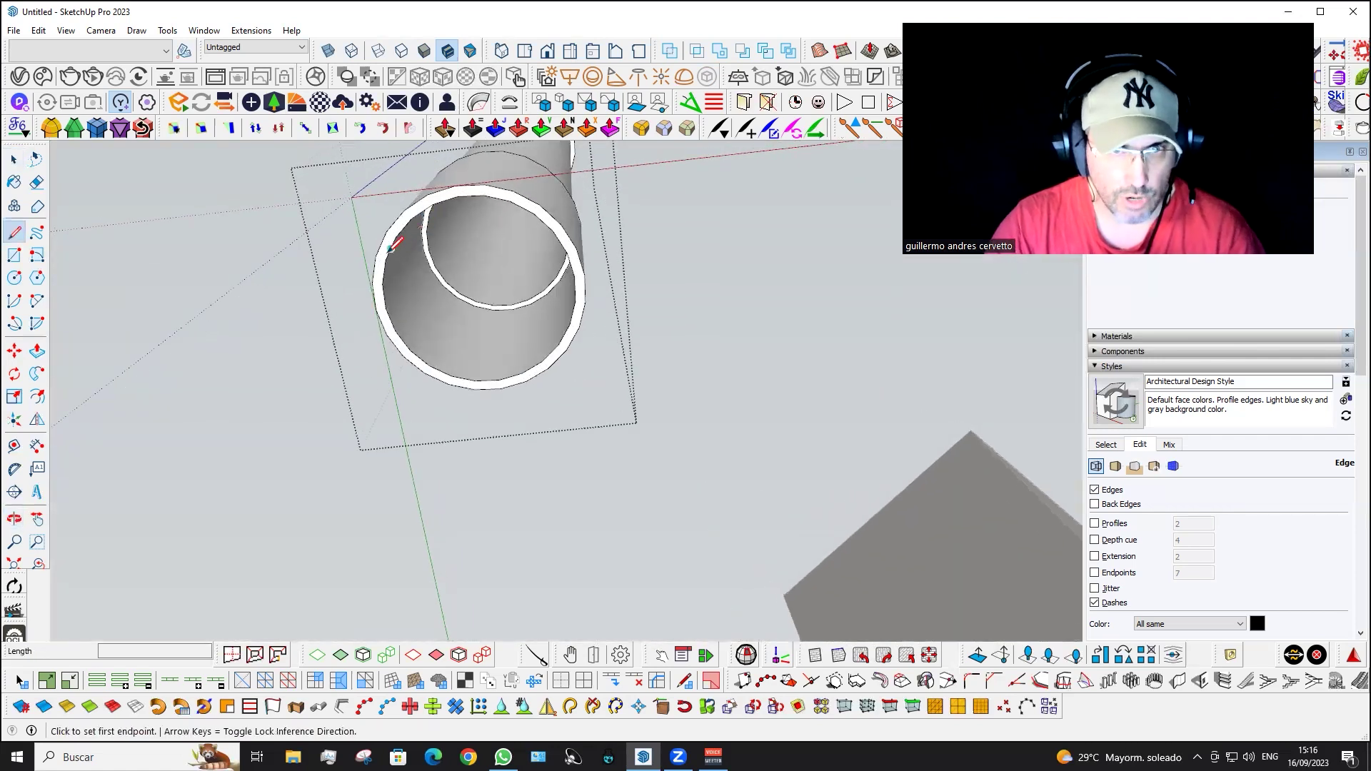
click(386, 260)
click(383, 284)
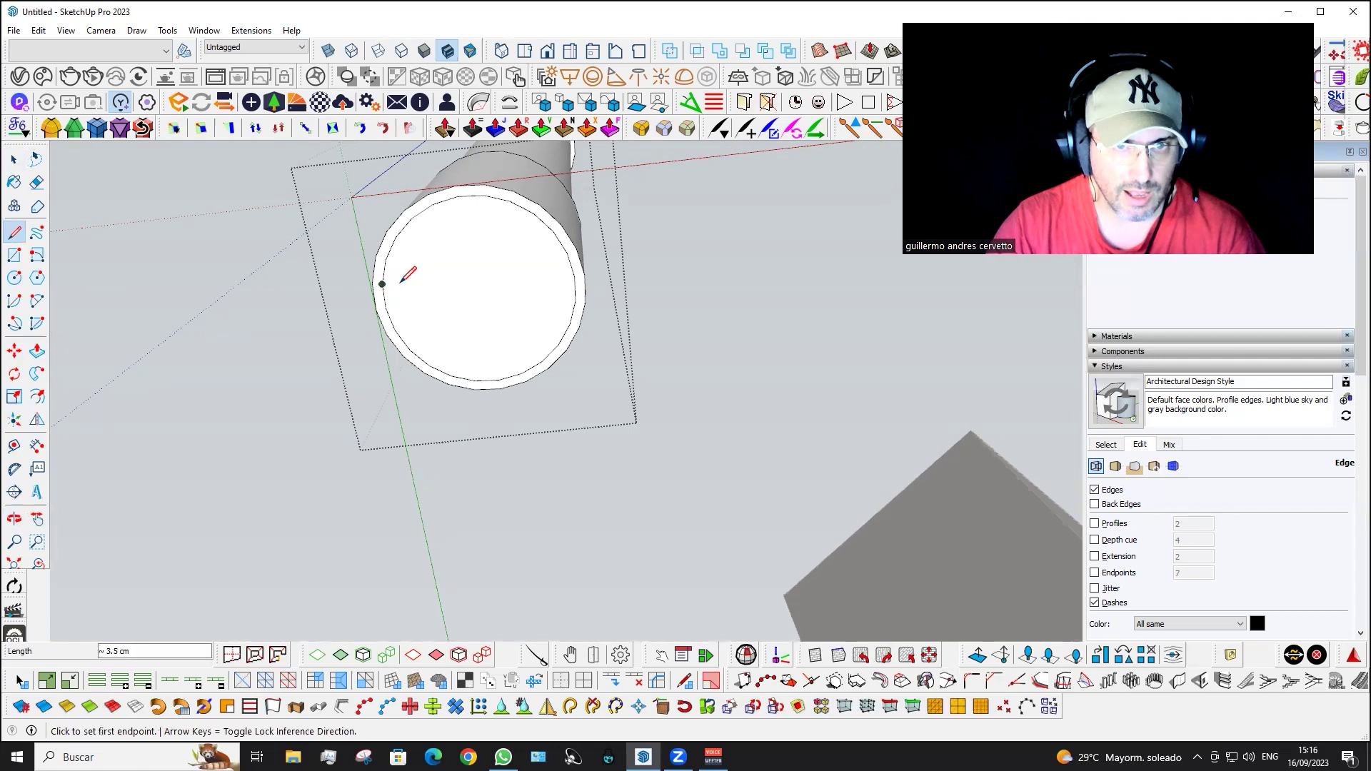
middle_drag(385, 282, 428, 278)
key(space)
click(428, 278)
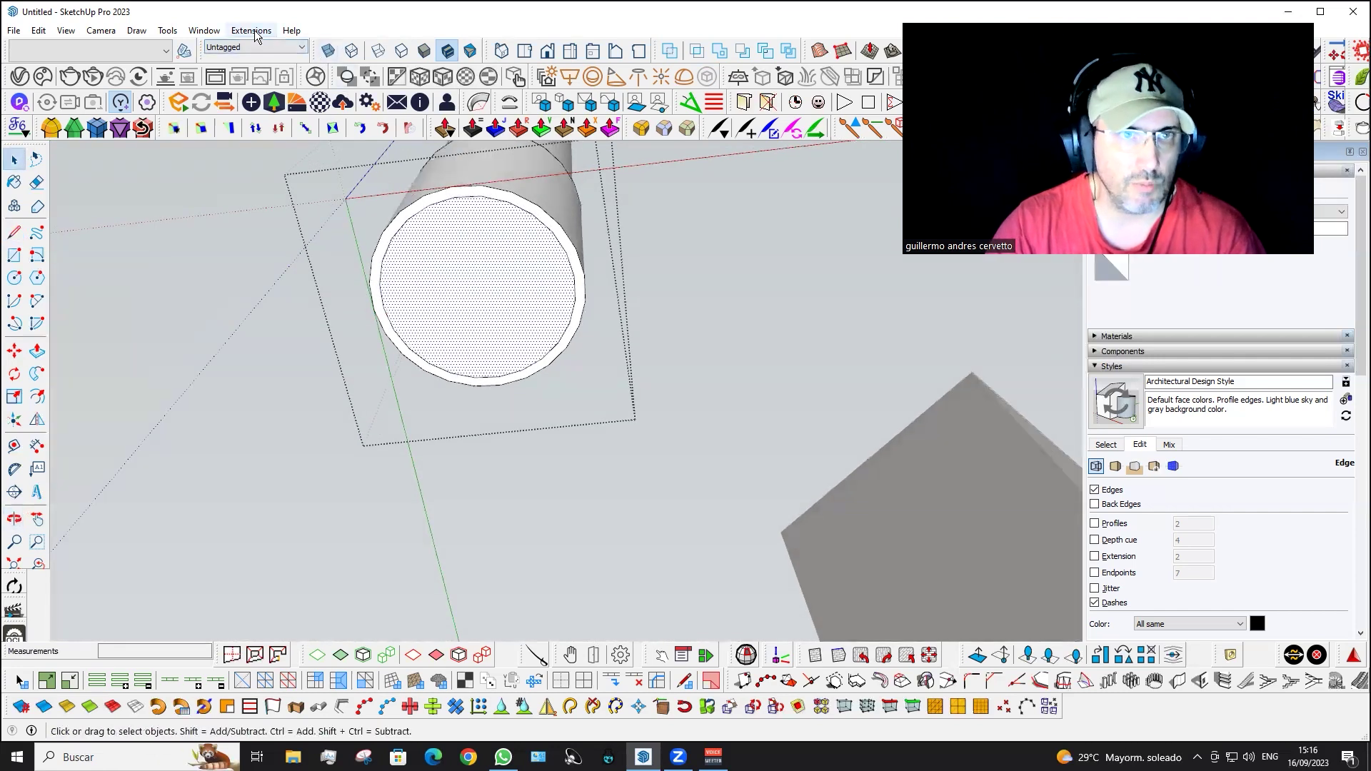
click(254, 32)
click(326, 148)
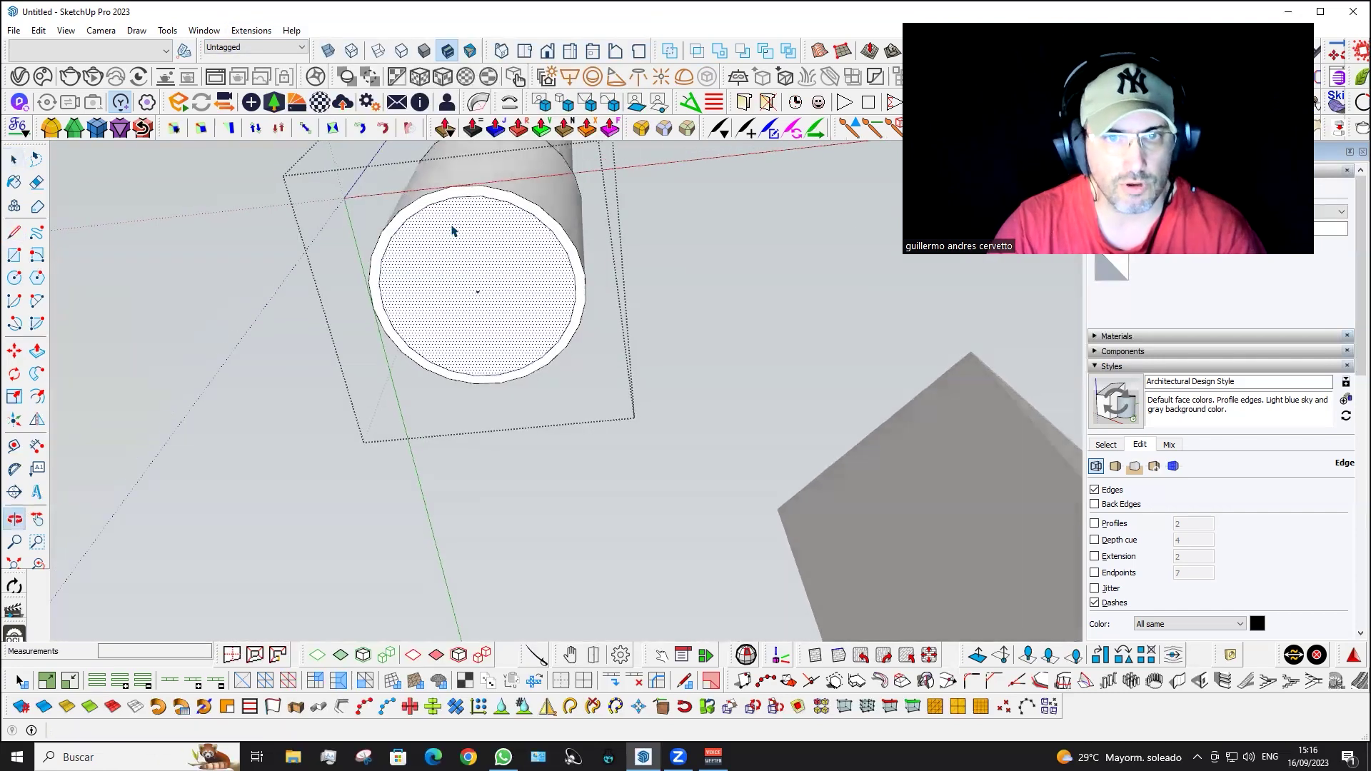
- Orbit to the tall box, select it and open it for editing
middle_drag(447, 249, 457, 400)
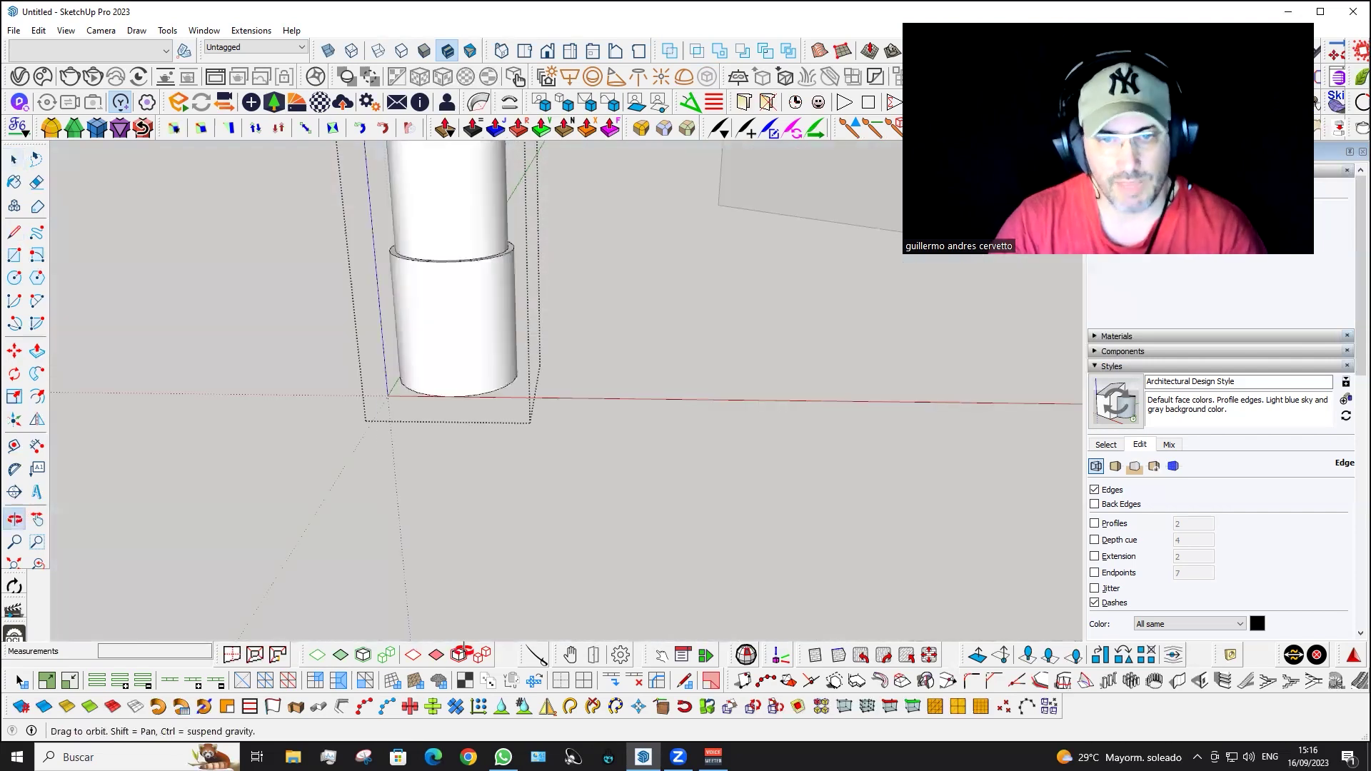
middle_drag(541, 371, 585, 357)
middle_drag(425, 585, 532, 680)
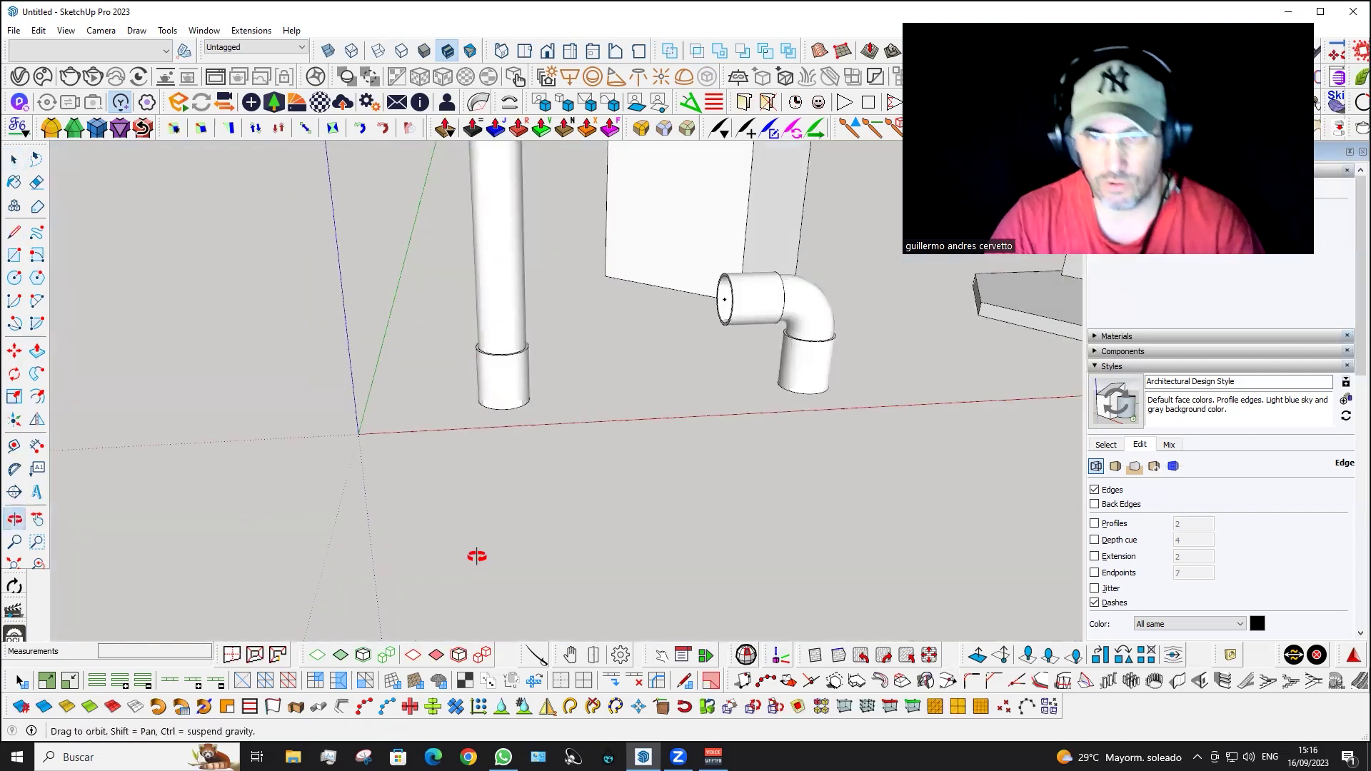
middle_drag(615, 388, 469, 462)
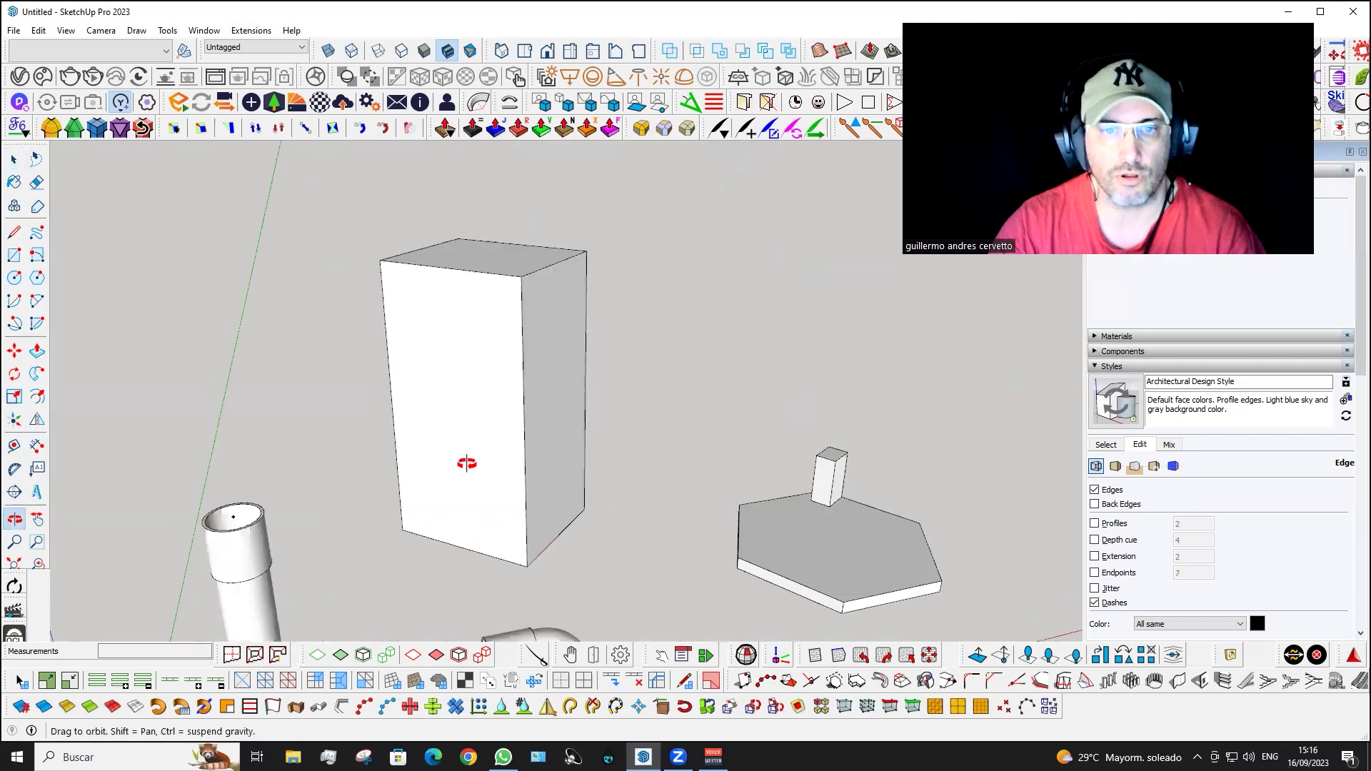
click(455, 453)
double_click(458, 402)
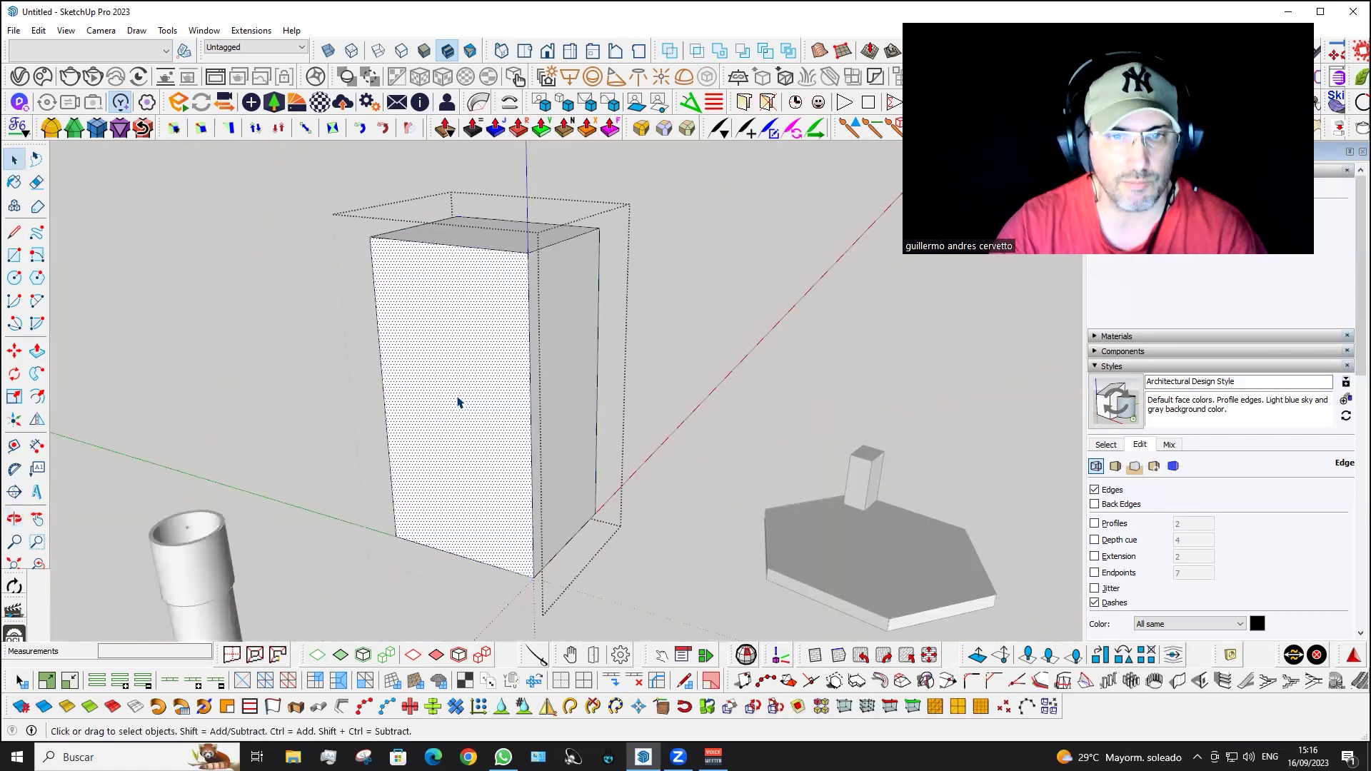
- Add a centre point to the tall box's front face with Add Centerpoint and close the box group
click(241, 32)
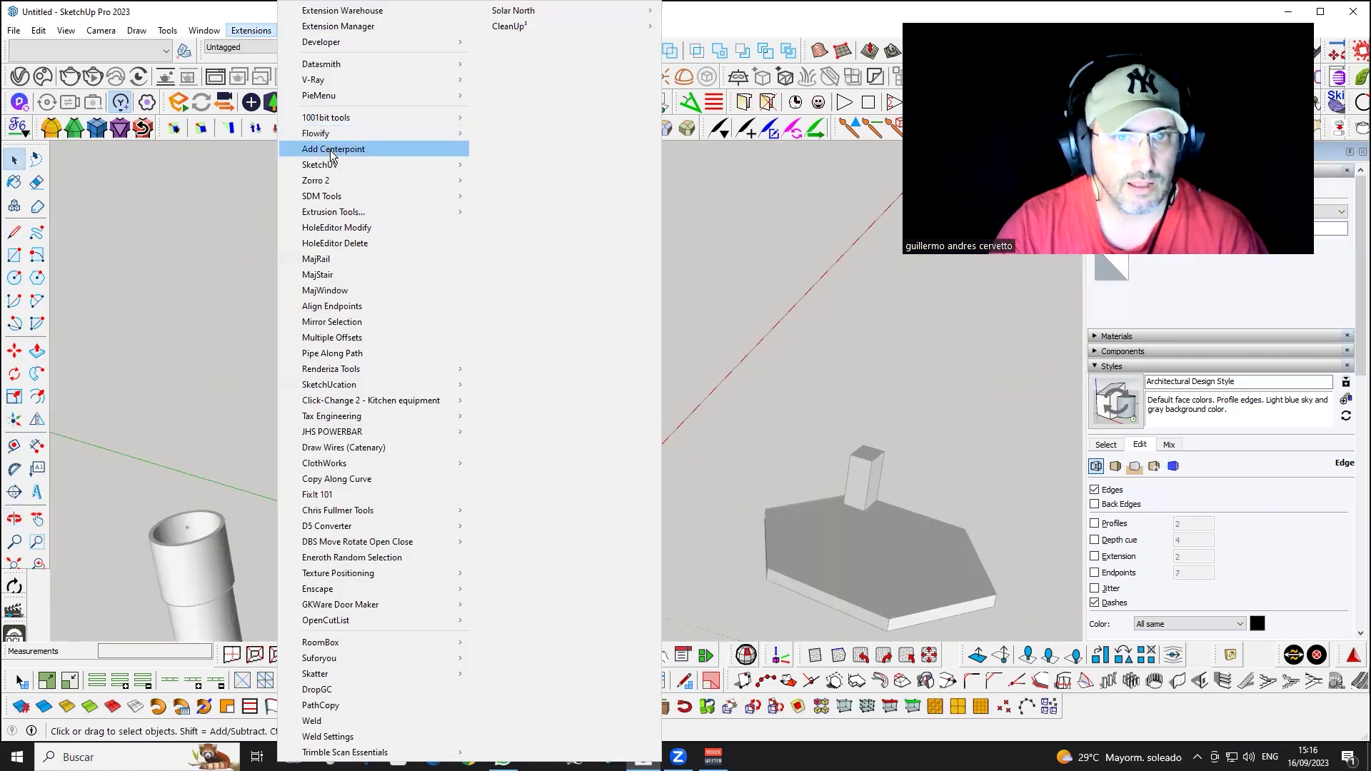
click(330, 150)
key(Escape)
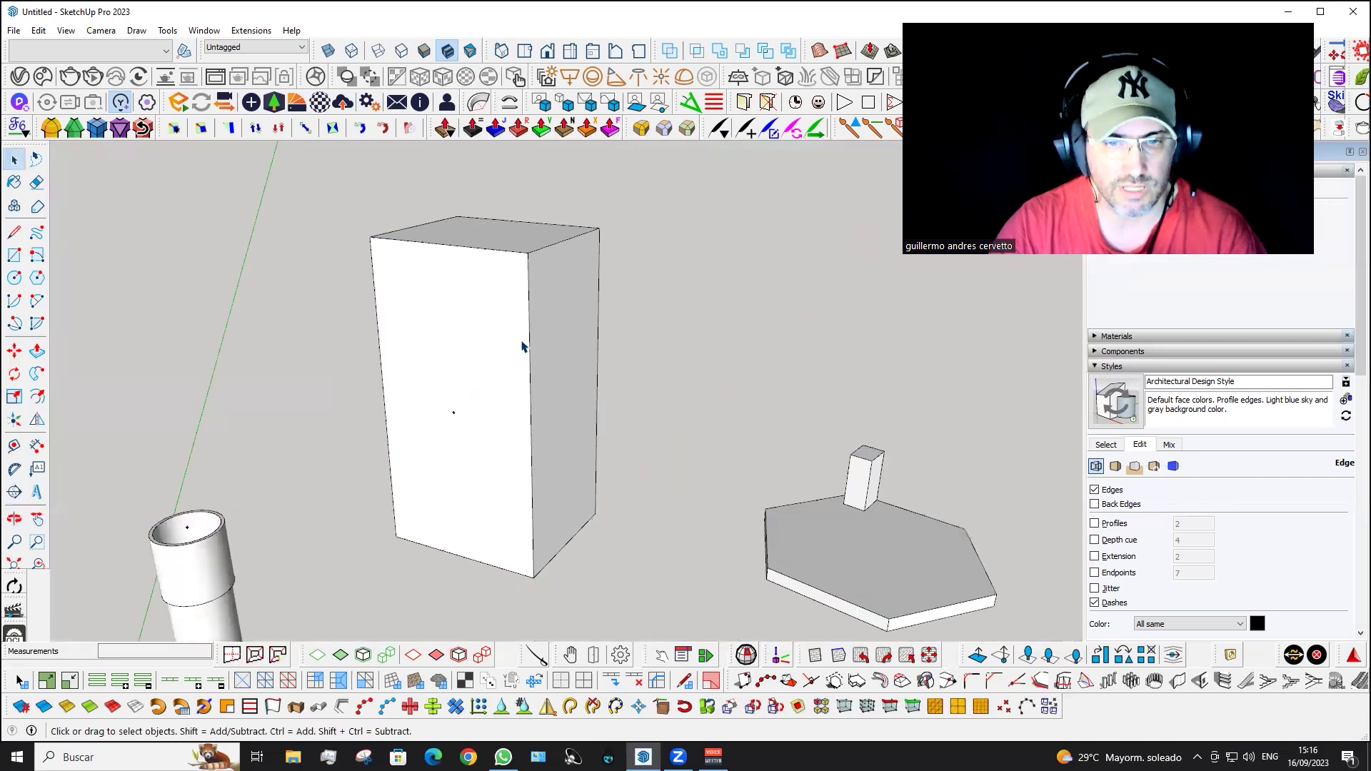
scroll(490, 450, down, 5)
scroll(521, 429, down, 3)
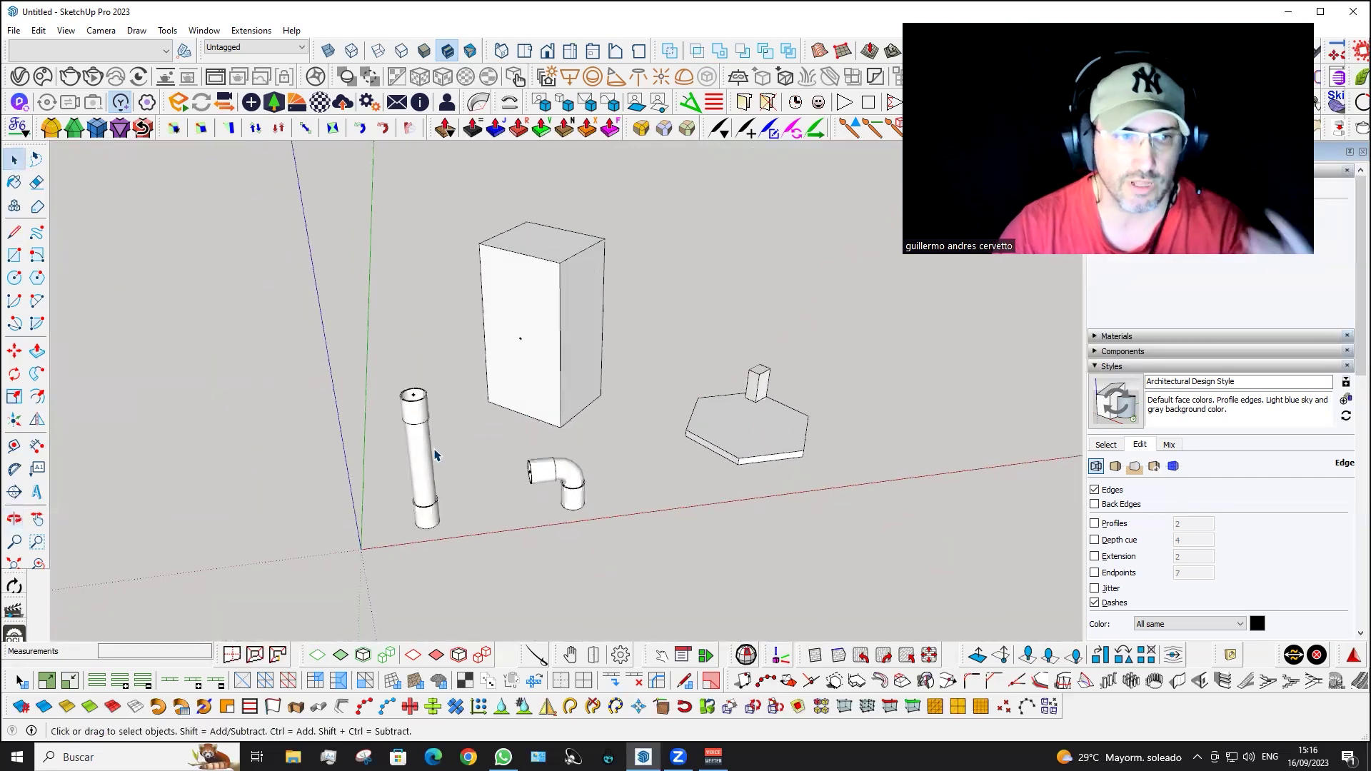
scroll(435, 454, up, 2)
scroll(411, 468, up, 2)
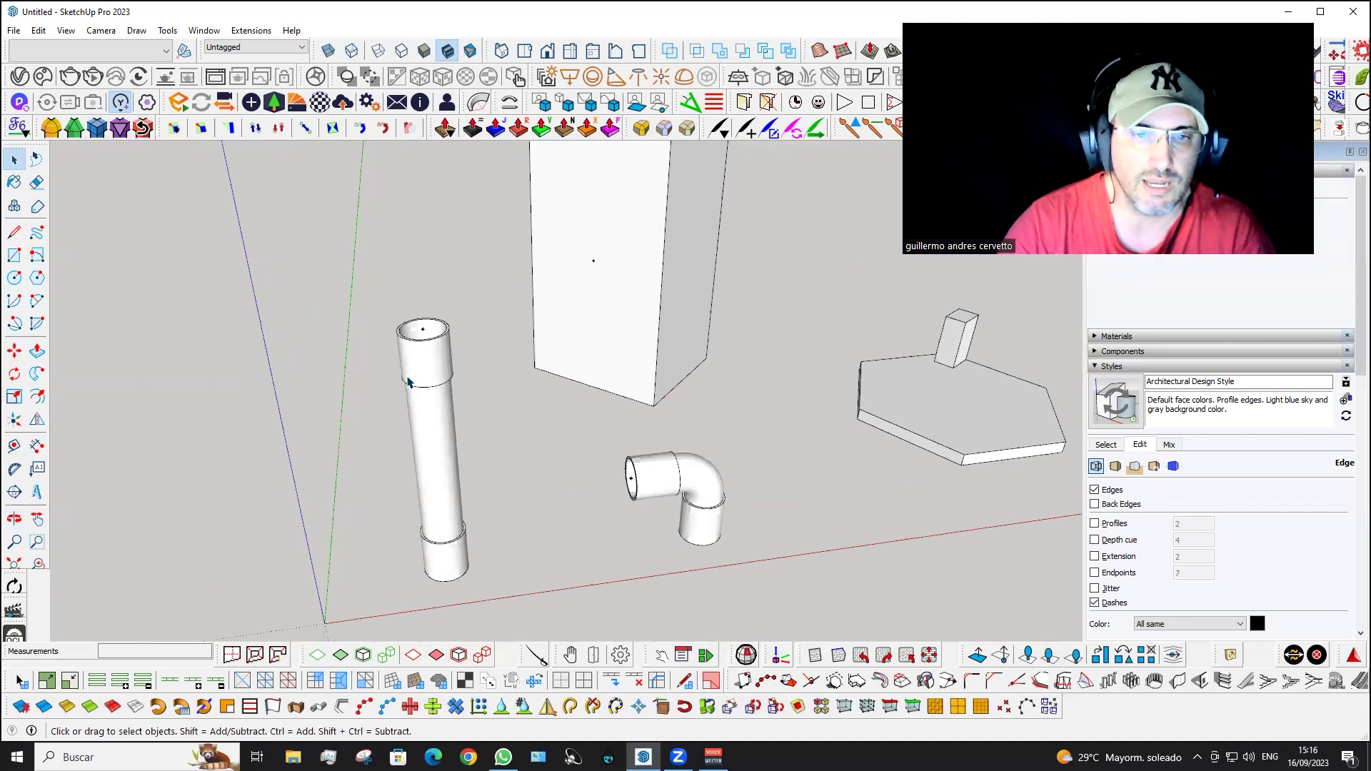
scroll(414, 428, up, 2)
scroll(429, 371, up, 1)
scroll(457, 379, up, 1)
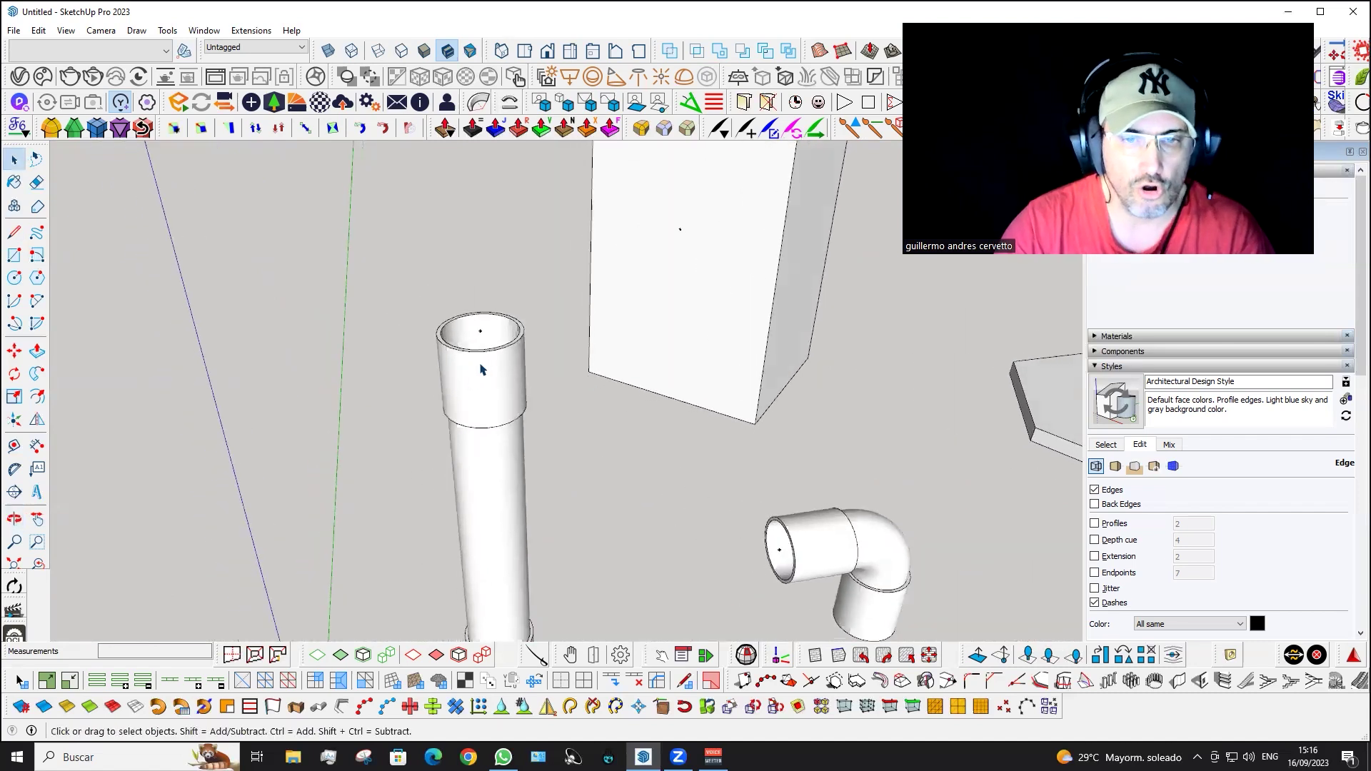
- Select the tall pipe group, briefly opening and closing it for editing
middle_drag(481, 368, 444, 383)
click(471, 377)
triple_click(472, 377)
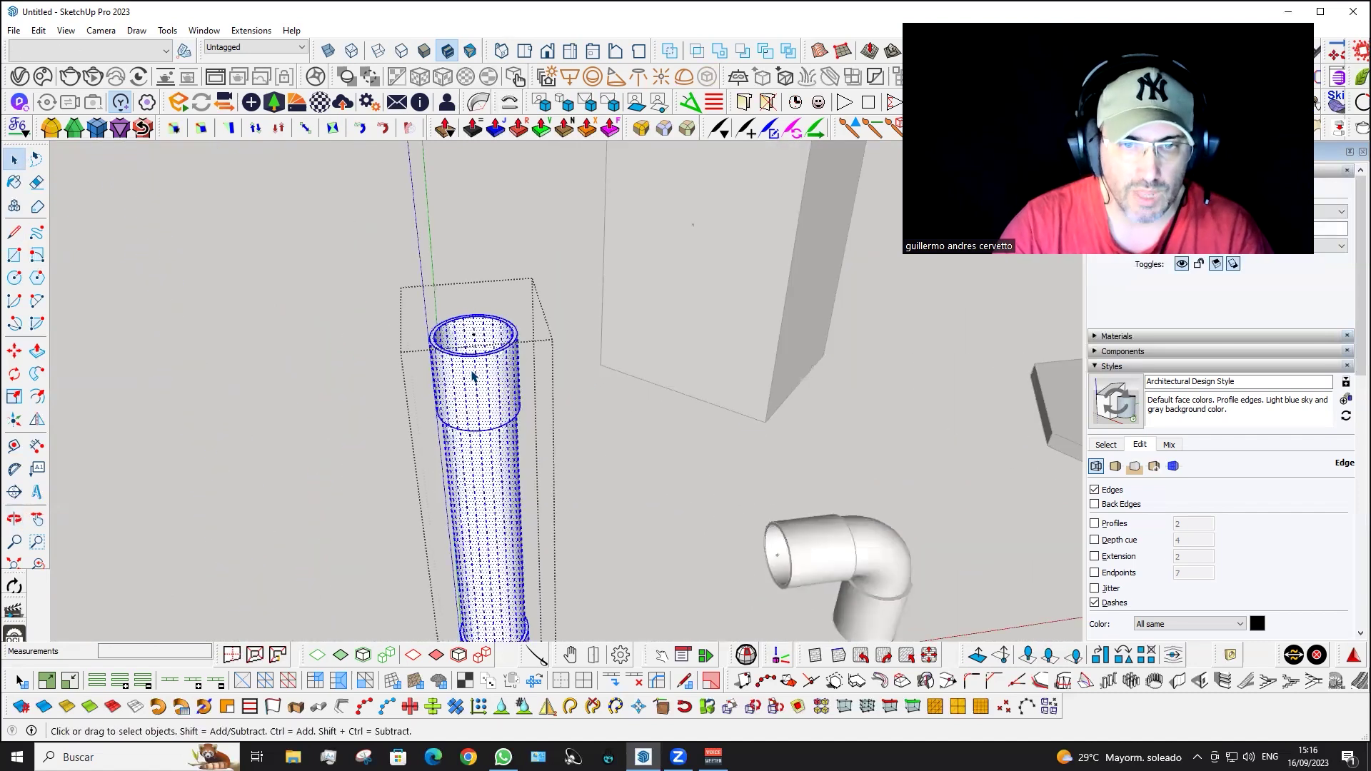
scroll(474, 352, up, 1)
key(Escape)
key(Escape)
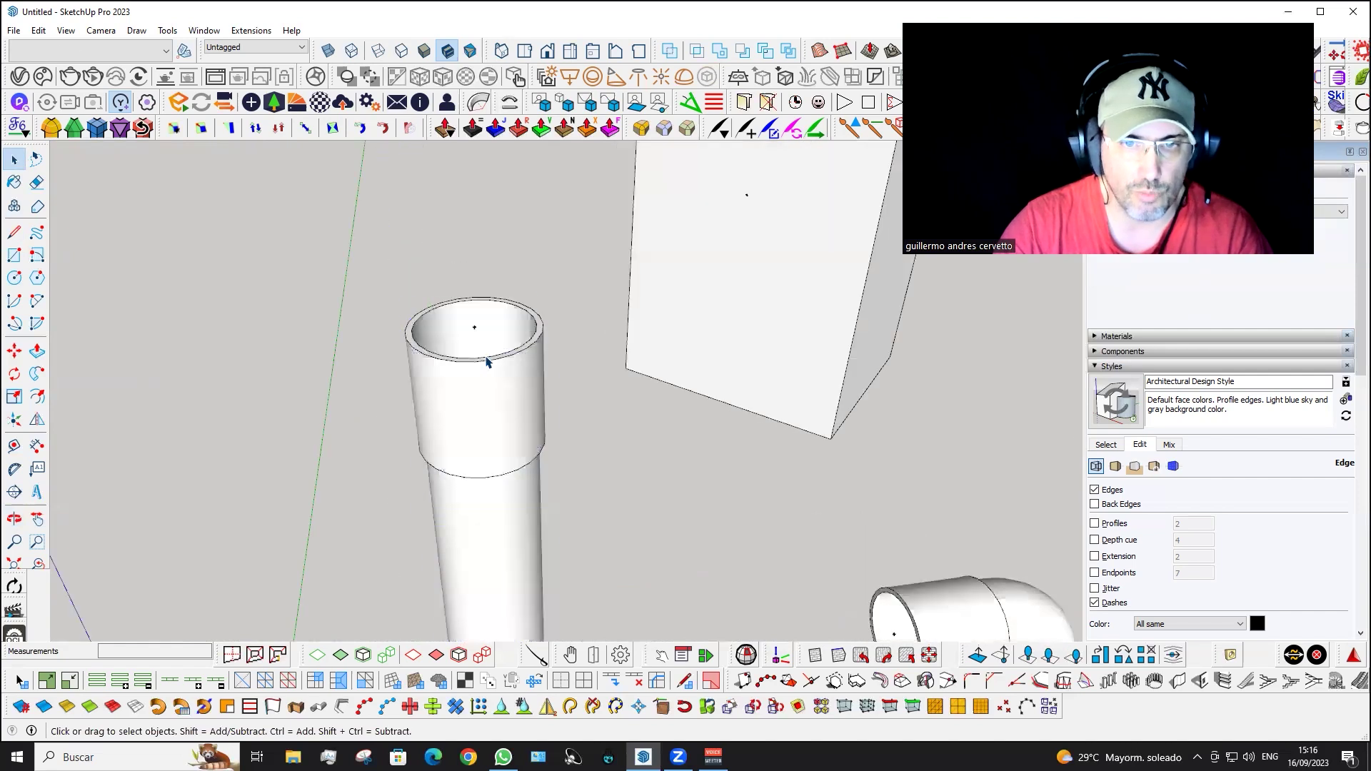
click(486, 361)
- Edit the straight pipe group and bring up the context menu for the face inside its top opening
right_click(485, 361)
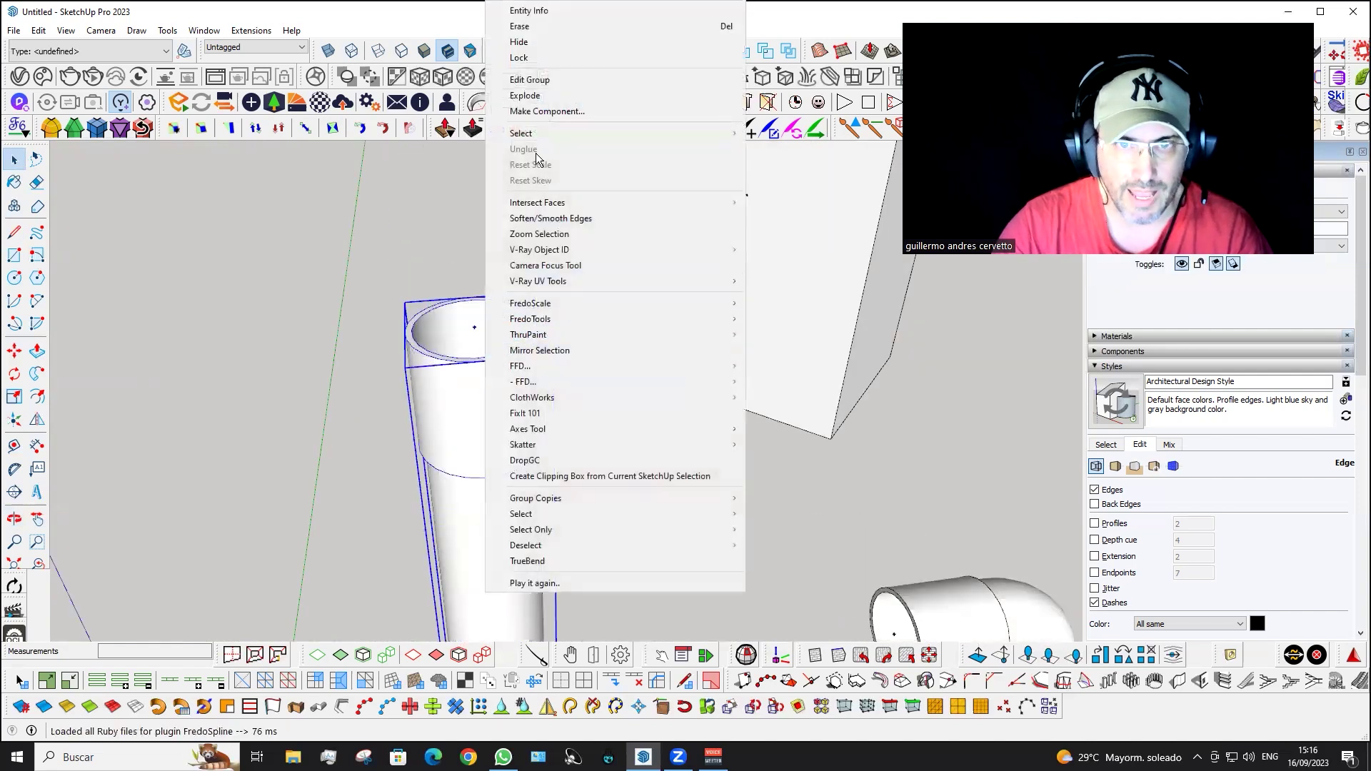
click(532, 80)
mouse_move(524, 270)
middle_down()
mouse_move(530, 306)
mouse_move(563, 218)
mouse_move(576, 226)
middle_up()
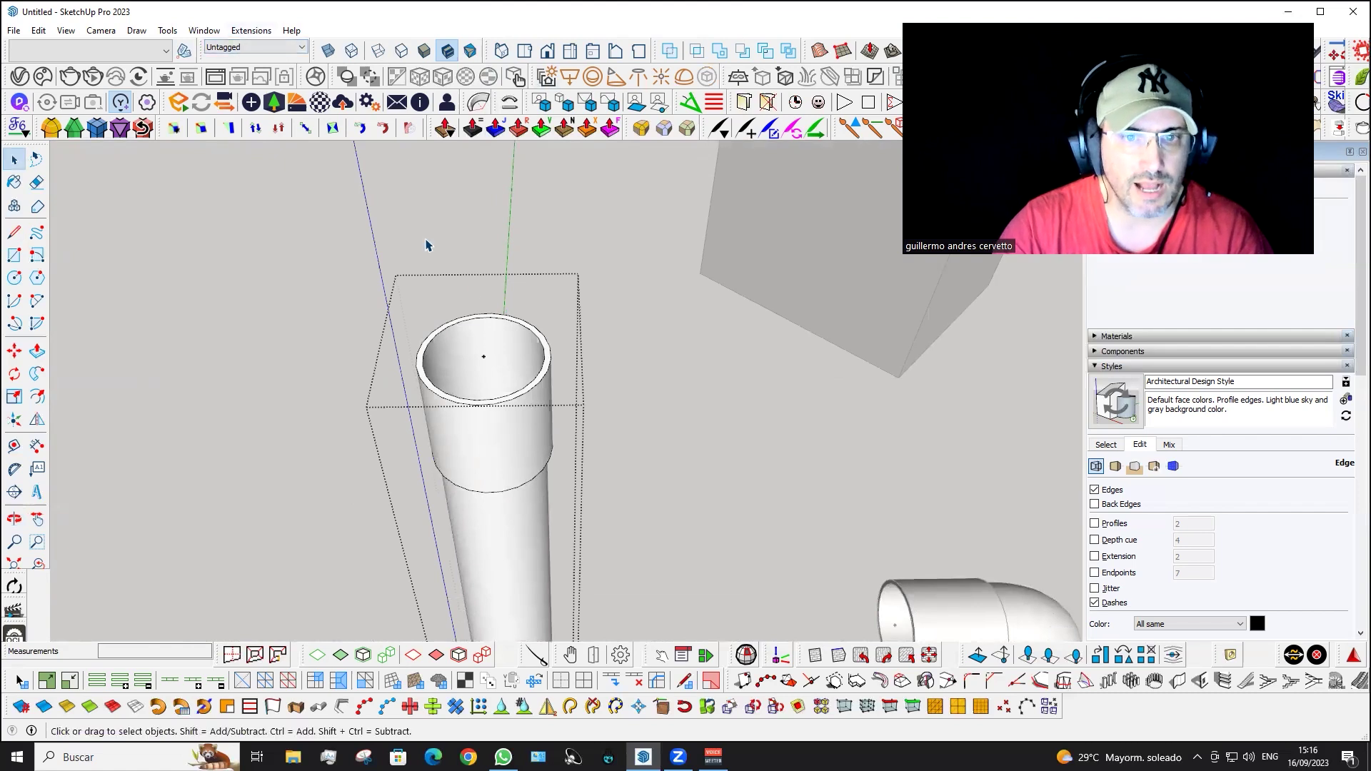
right_click(488, 338)
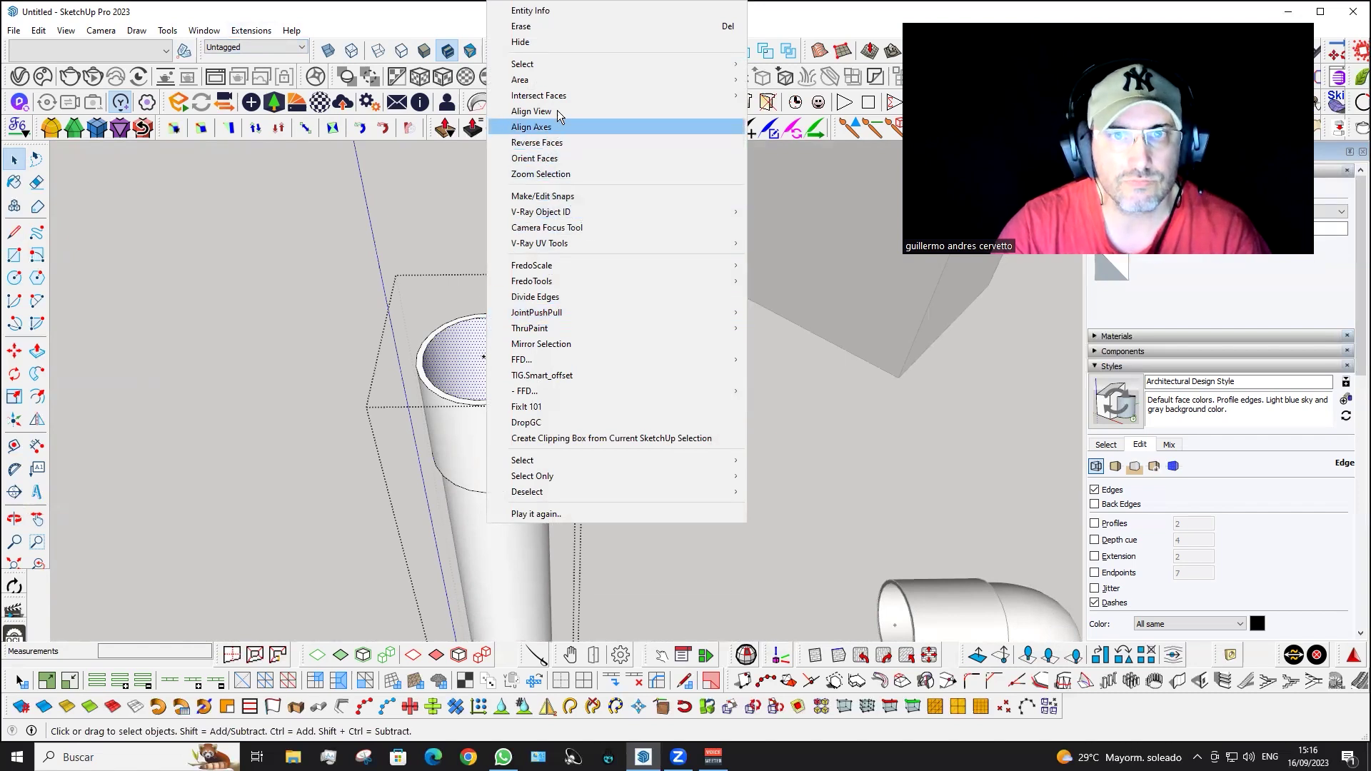
- Place Make/Edit Snaps points on the straight pipe's top and bottom ends
click(555, 200)
mouse_move(494, 342)
middle_down()
mouse_move(398, 389)
mouse_move(300, 279)
middle_up()
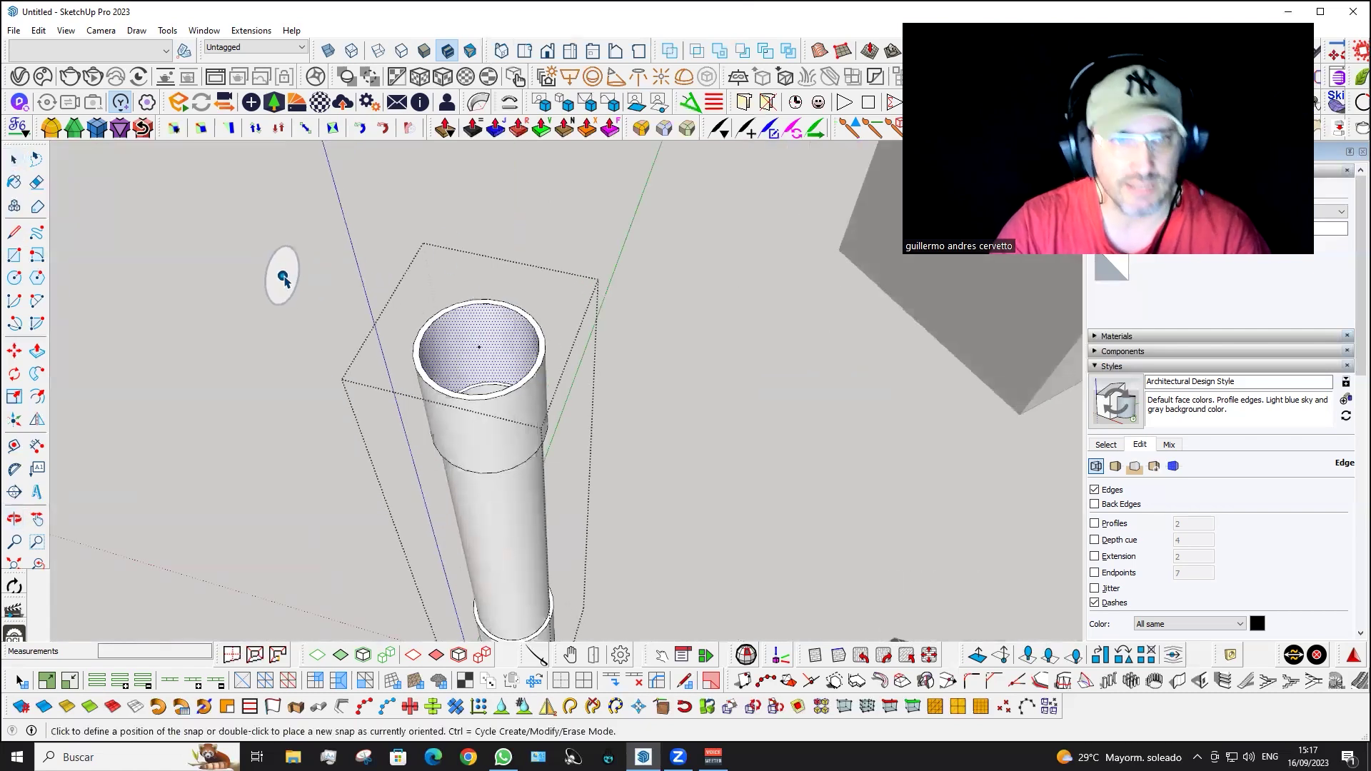
scroll(284, 280, up, 1)
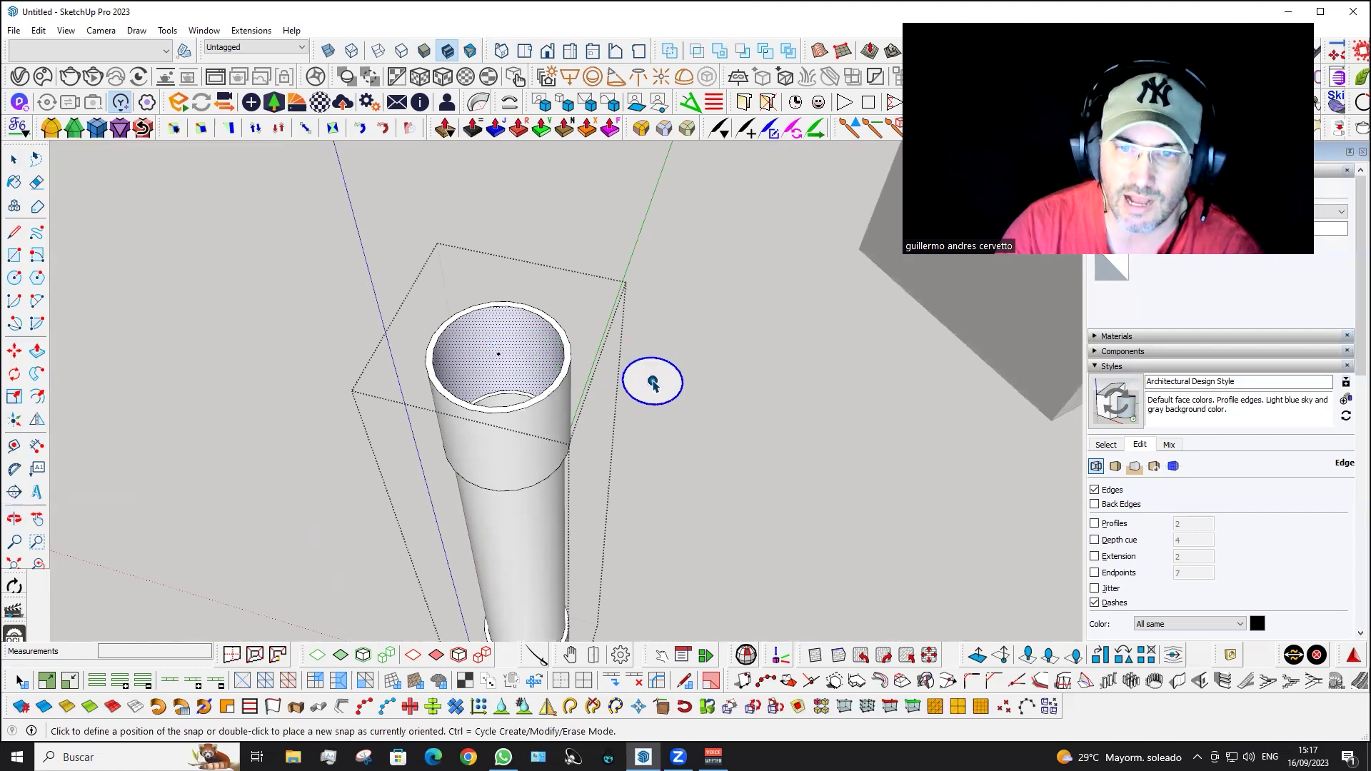
key(Left)
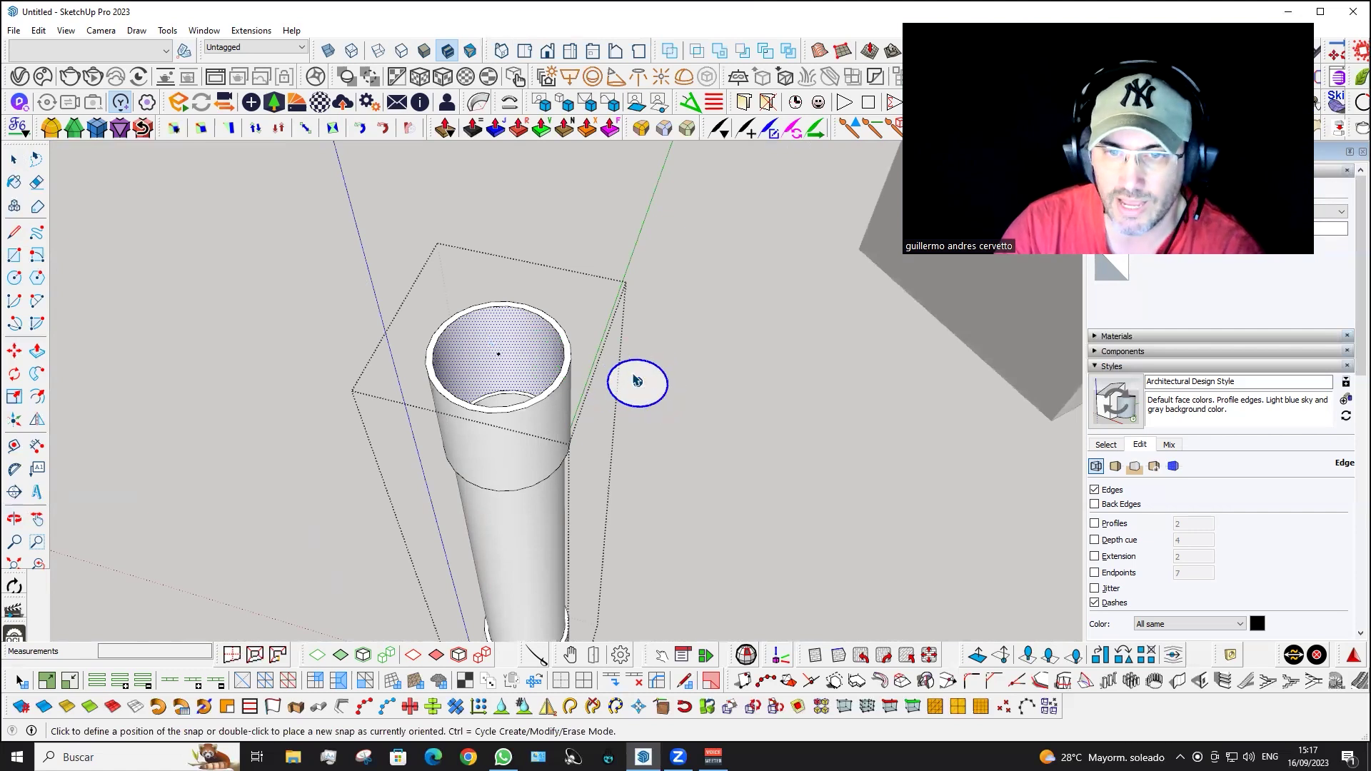
scroll(628, 373, up, 2)
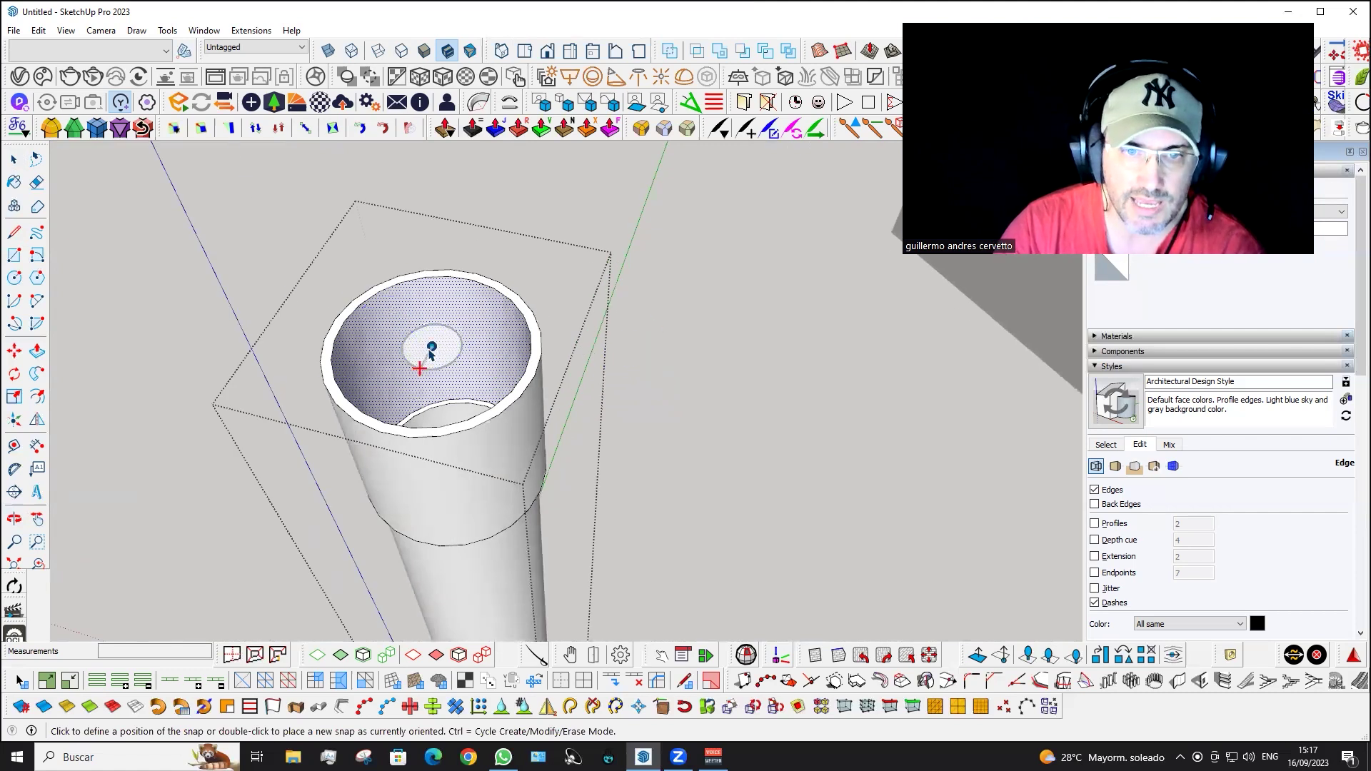
scroll(646, 323, down, 3)
mouse_move(660, 505)
middle_down()
mouse_move(604, 429)
mouse_move(612, 475)
middle_up()
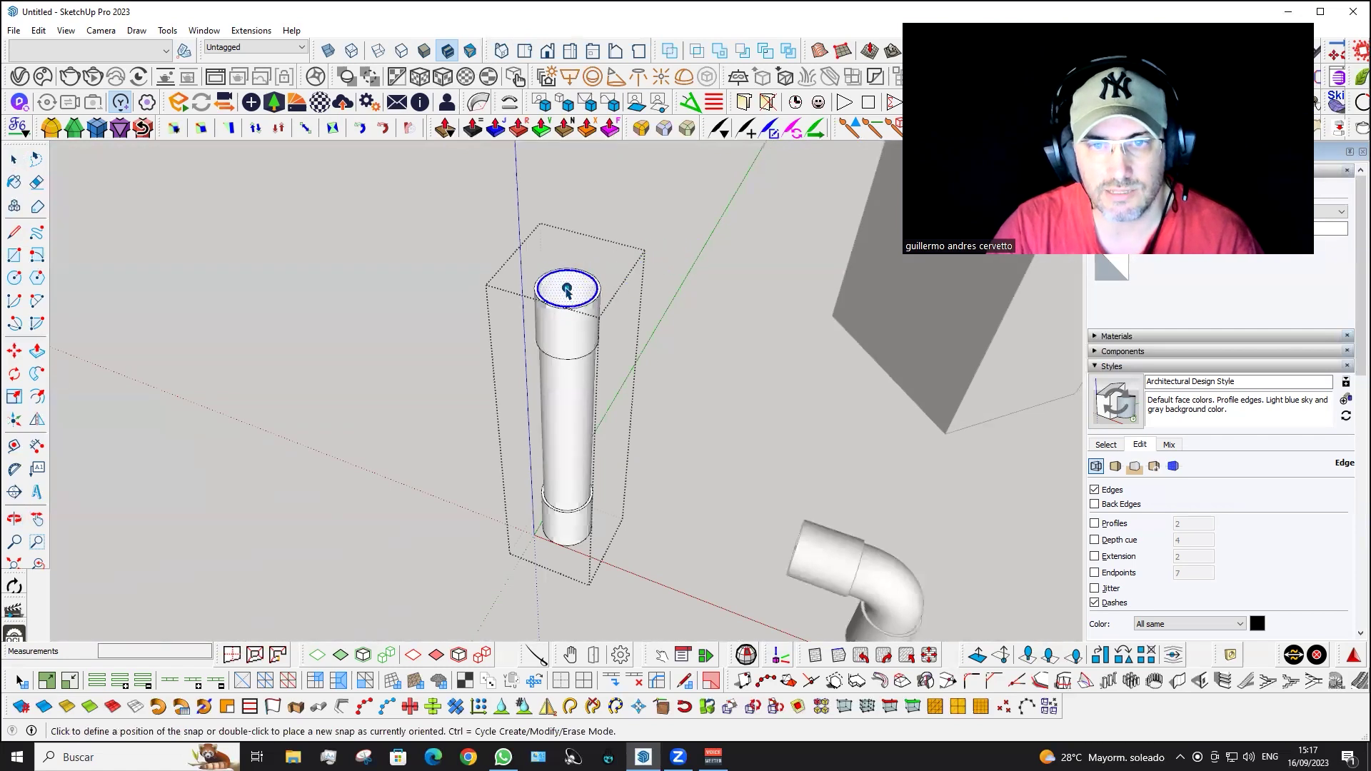
mouse_move(576, 542)
middle_down()
mouse_move(576, 506)
mouse_move(627, 622)
middle_up()
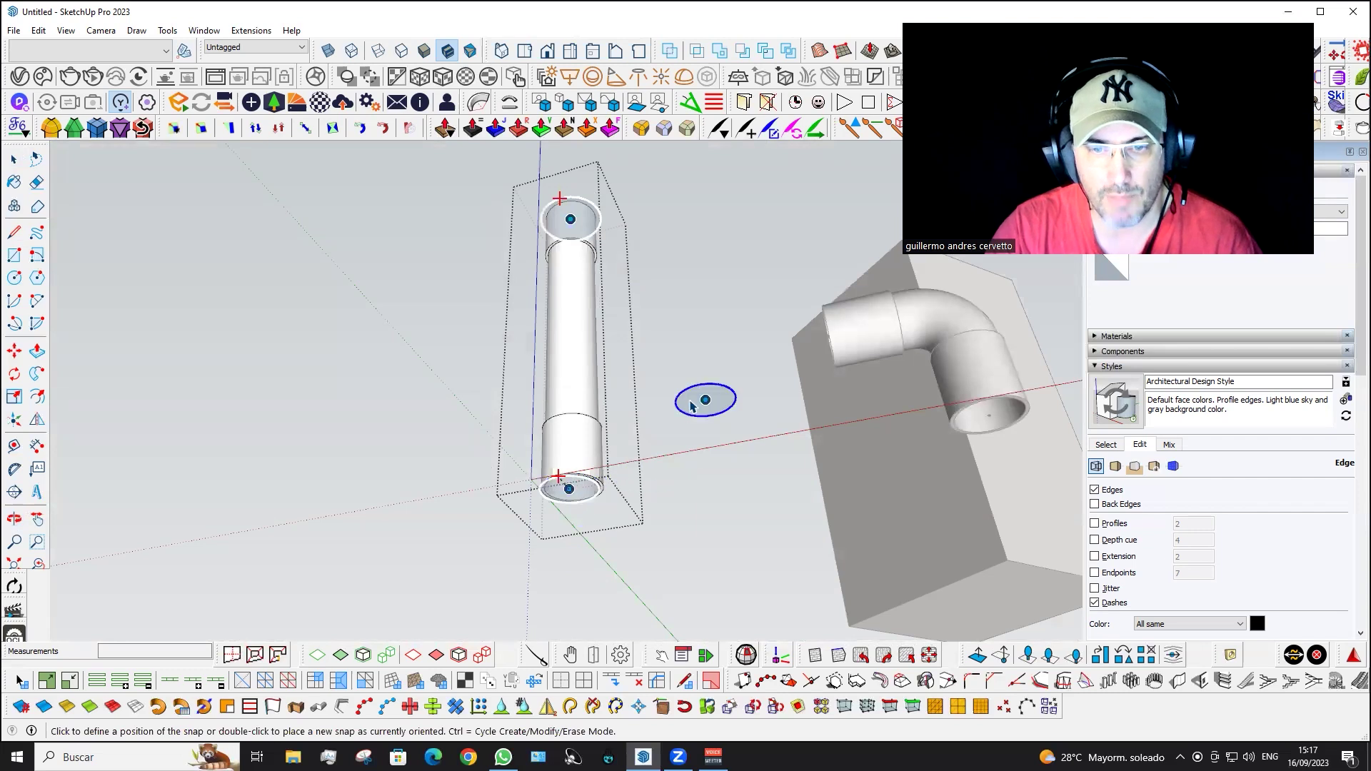
scroll(579, 480, up, 3)
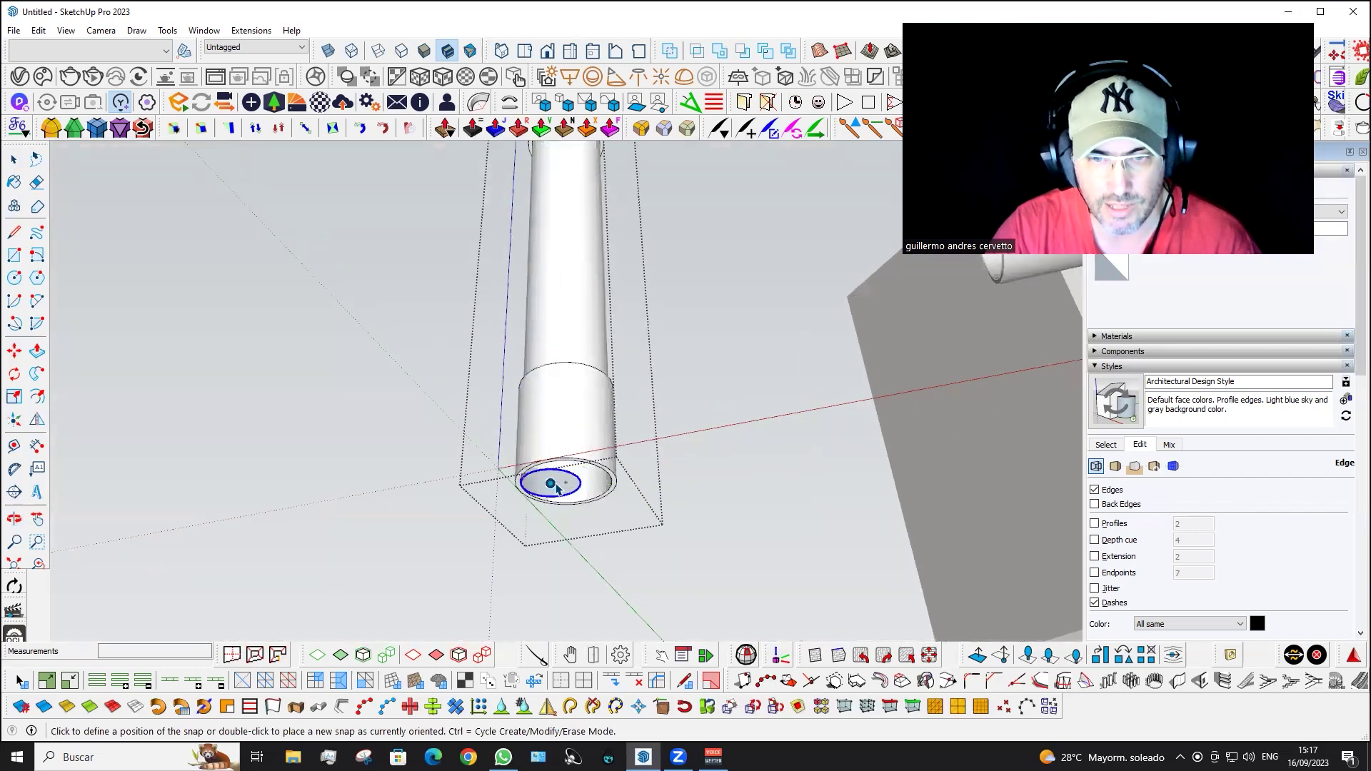
scroll(566, 485, down, 2)
scroll(627, 444, down, 5)
- Open the elbow group for editing and view it from above
mouse_move(671, 606)
middle_down()
mouse_move(689, 358)
mouse_move(805, 601)
mouse_move(600, 572)
mouse_move(725, 545)
middle_up()
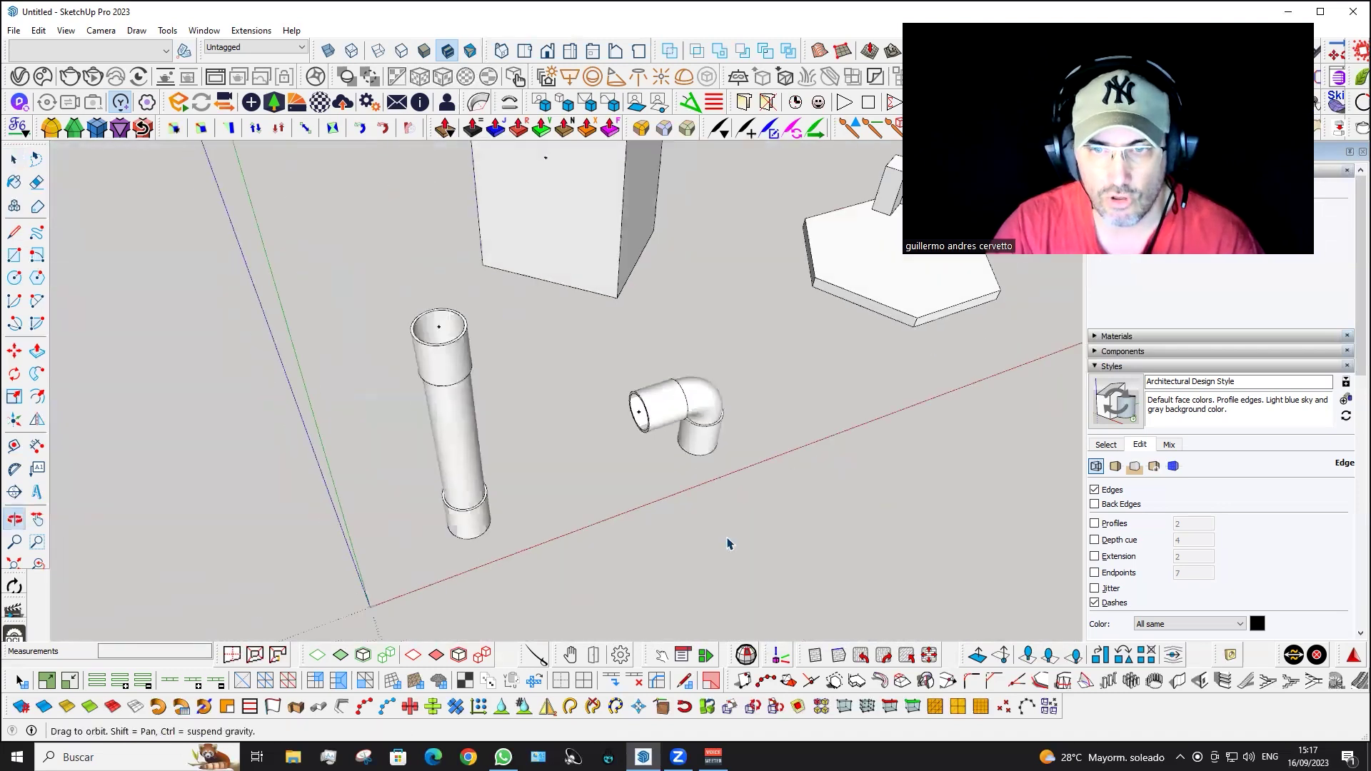
scroll(686, 379, up, 2)
scroll(698, 370, up, 3)
double_click(697, 370)
mouse_move(697, 370)
middle_down()
mouse_move(744, 367)
mouse_move(717, 392)
mouse_move(707, 252)
middle_up()
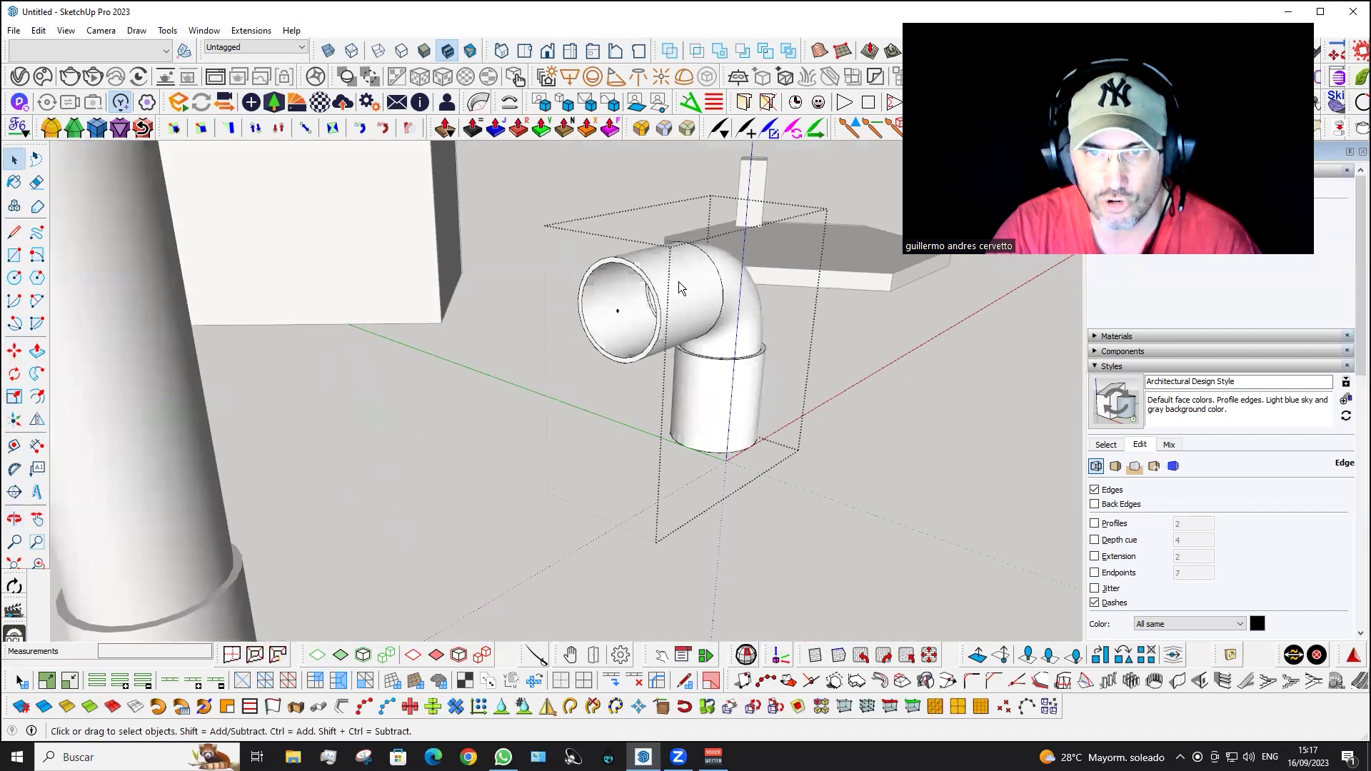
- Add snap points to the elbow's side and bottom openings with Make/Edit Snaps
right_click(679, 281)
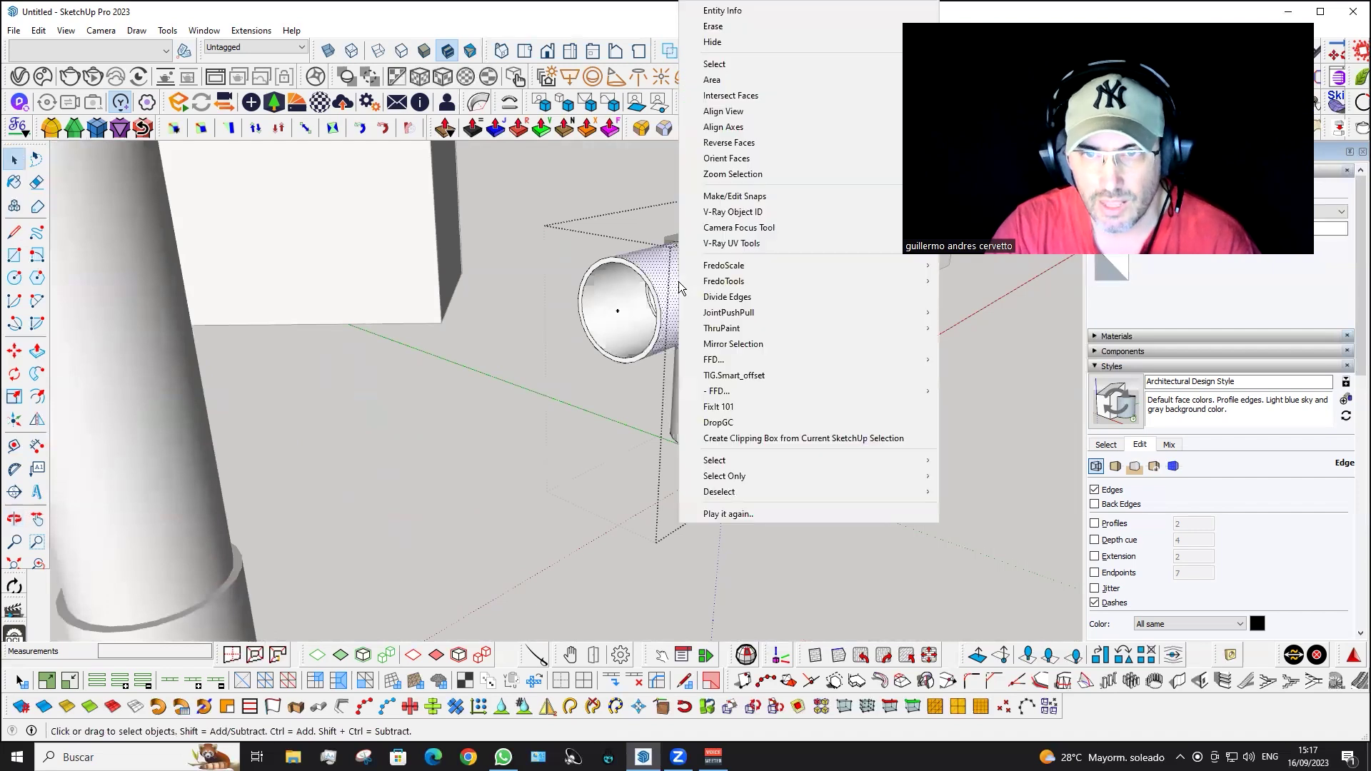
click(718, 199)
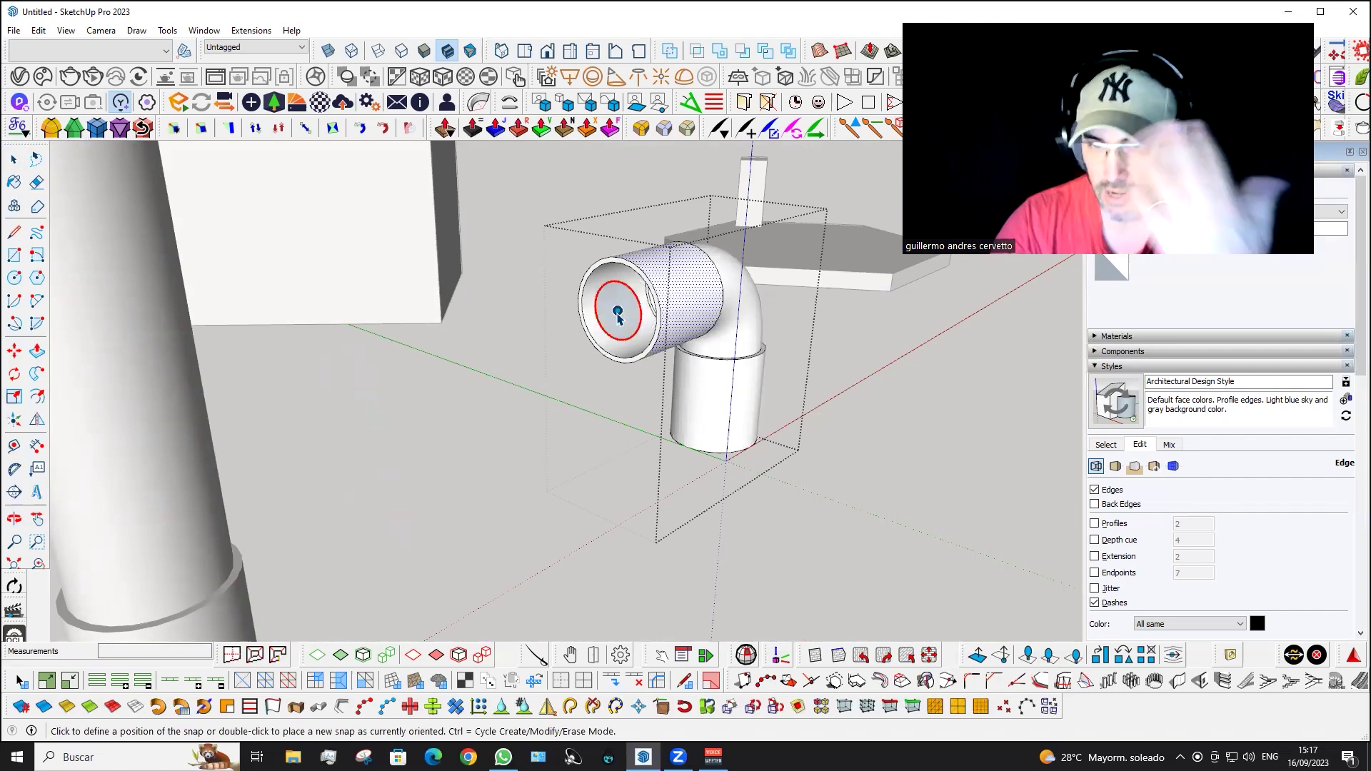
middle_drag(618, 314, 584, 246)
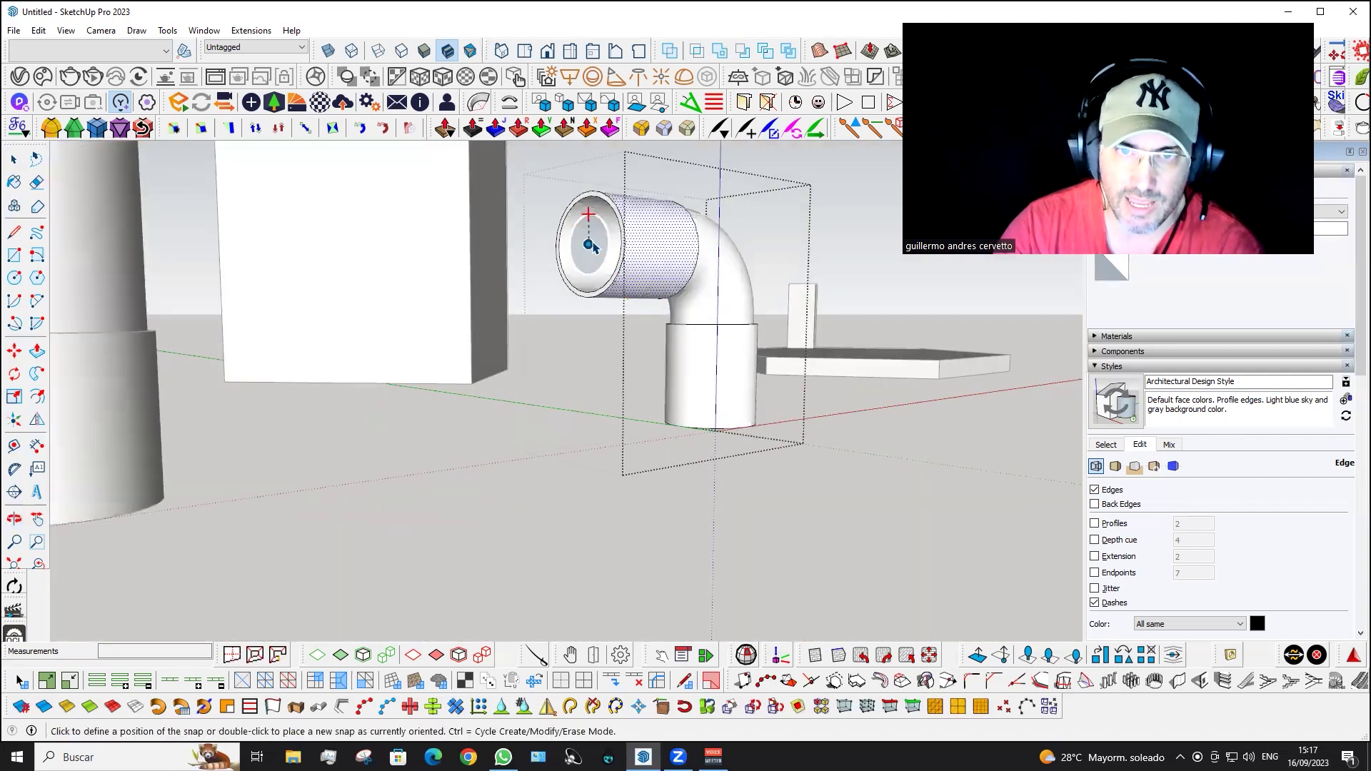
mouse_move(765, 389)
middle_down()
mouse_move(755, 229)
mouse_move(692, 264)
middle_up()
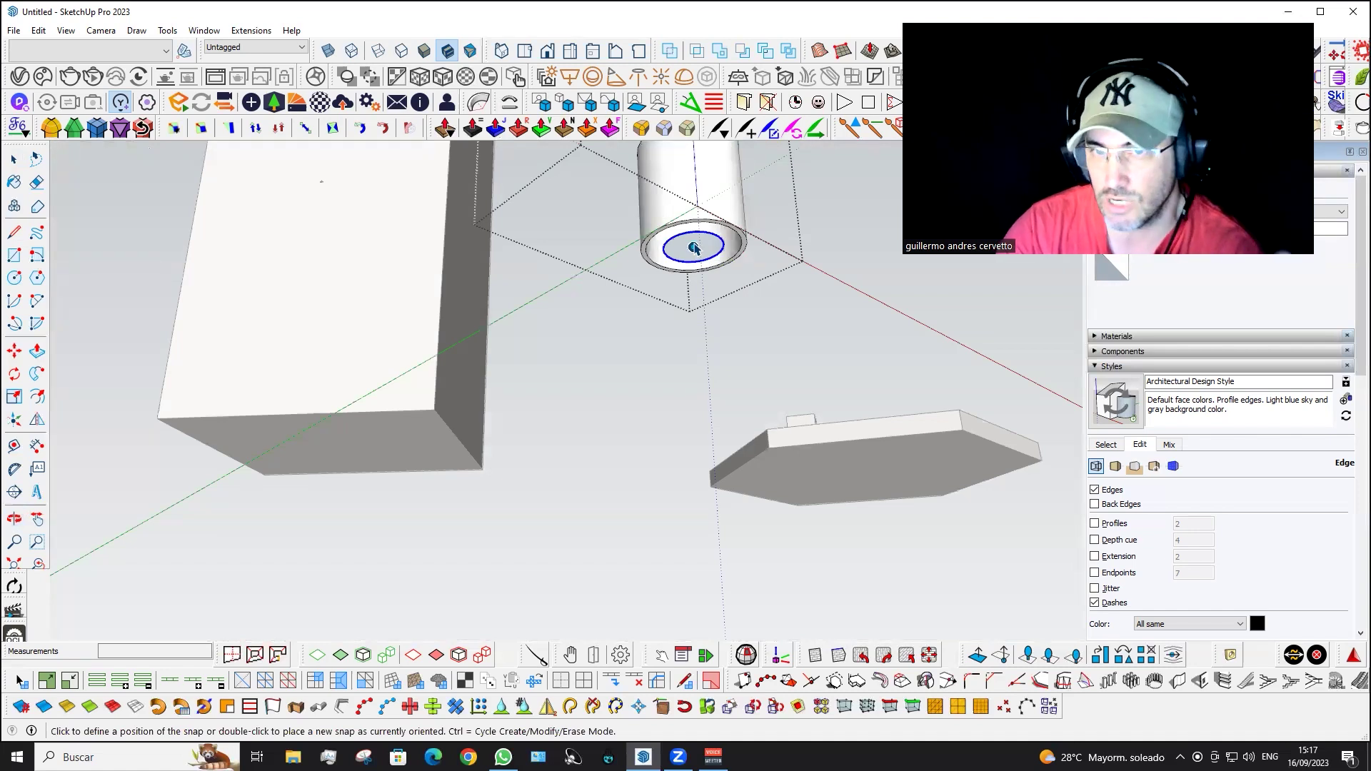
mouse_move(693, 243)
middle_down()
mouse_move(667, 319)
mouse_move(667, 505)
mouse_move(524, 196)
middle_up()
scroll(524, 197, up, 3)
- Place a snap point with its position and direction on the tall box's side face
mouse_move(609, 386)
middle_down()
mouse_move(505, 374)
mouse_move(609, 385)
mouse_move(522, 384)
mouse_move(568, 323)
middle_up()
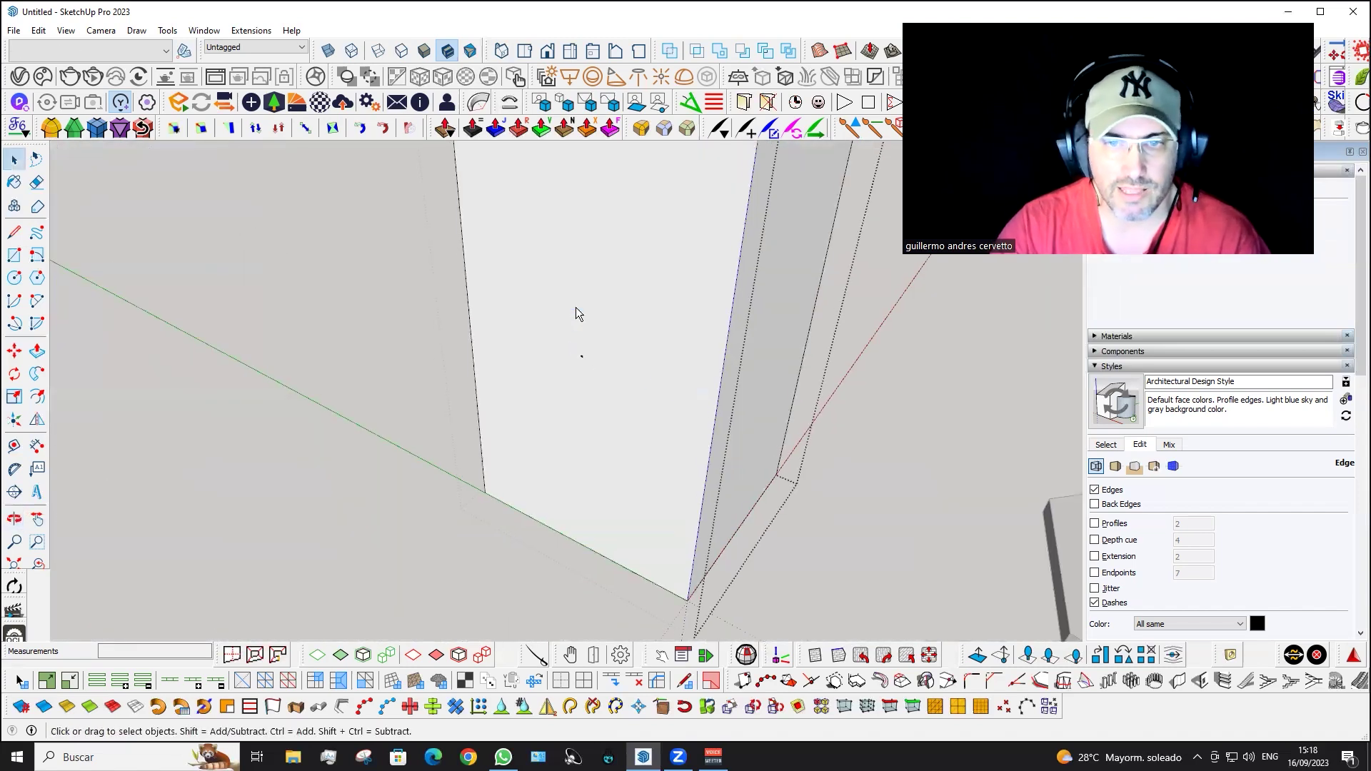
right_click(576, 310)
click(629, 444)
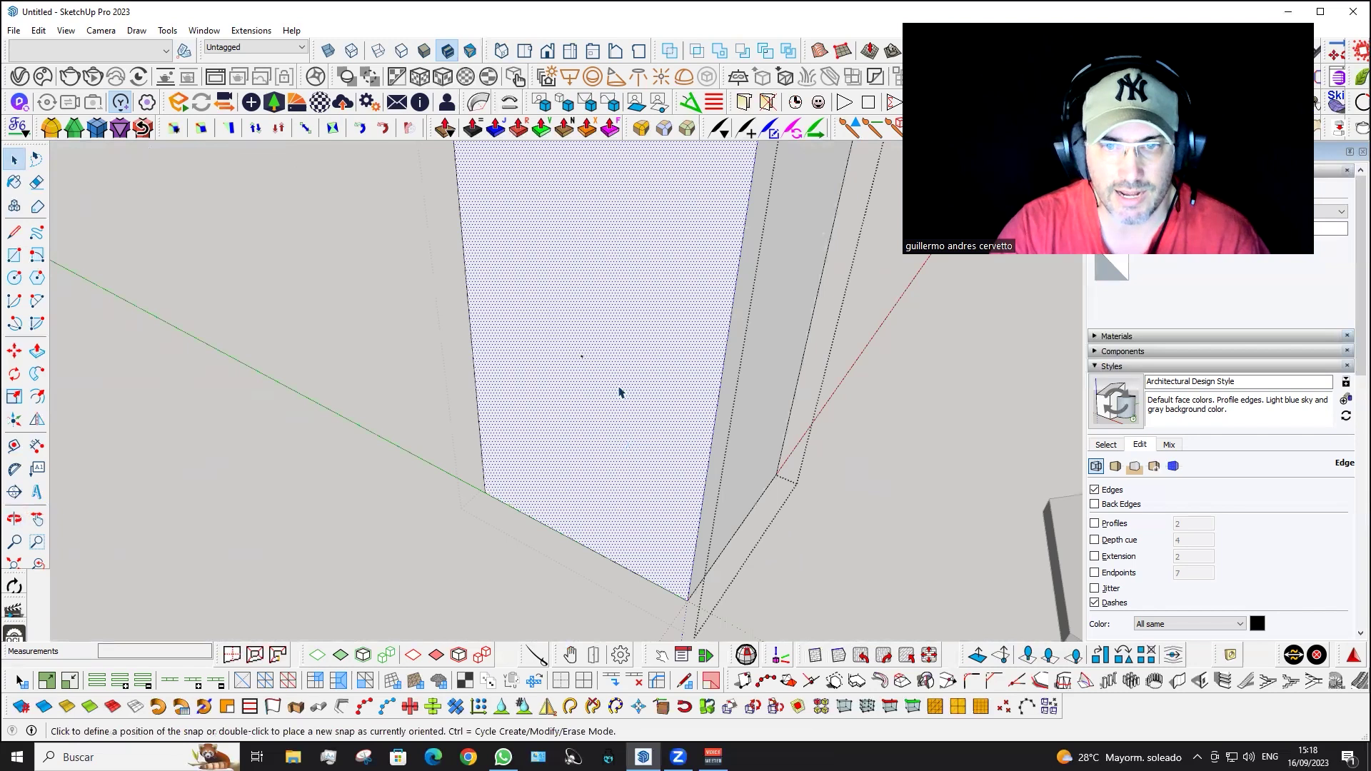
mouse_move(769, 352)
middle_down()
mouse_move(655, 347)
mouse_move(625, 312)
middle_up()
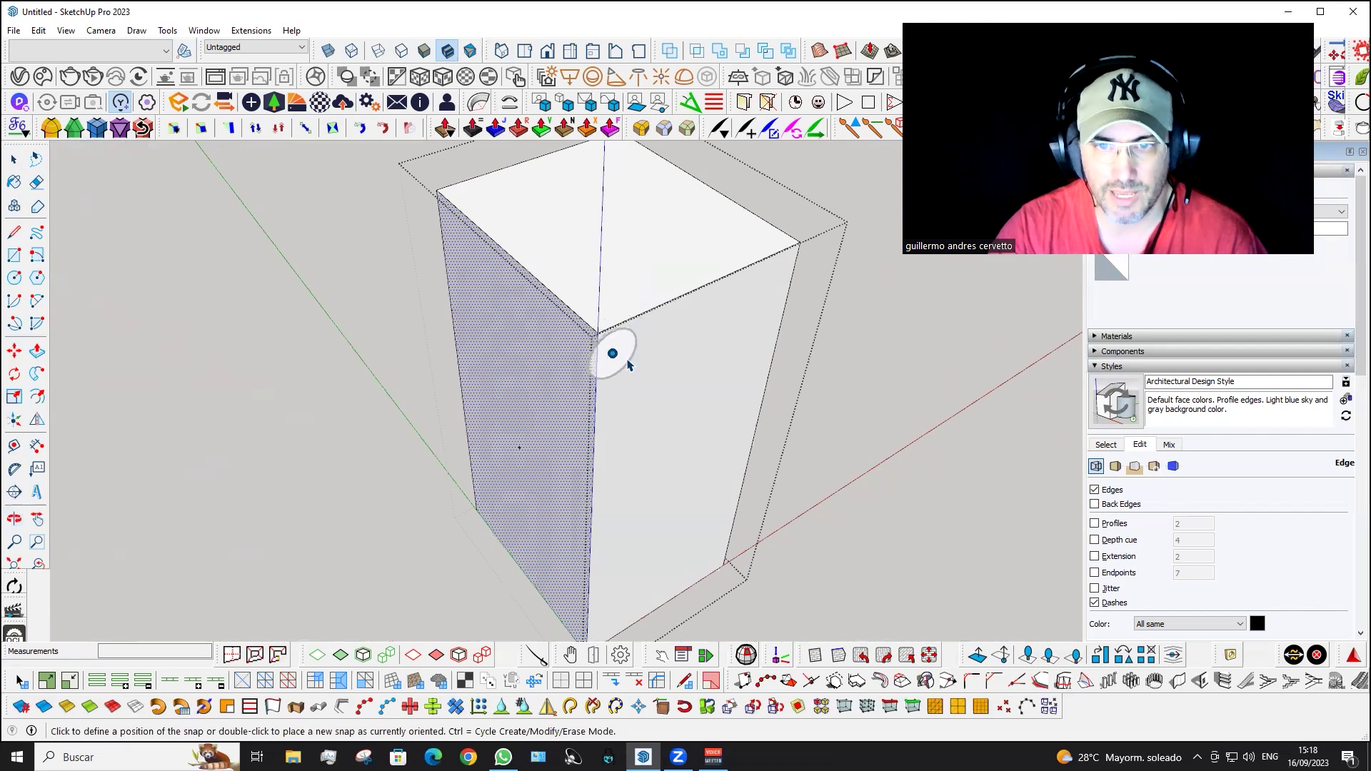
click(517, 449)
click(517, 449)
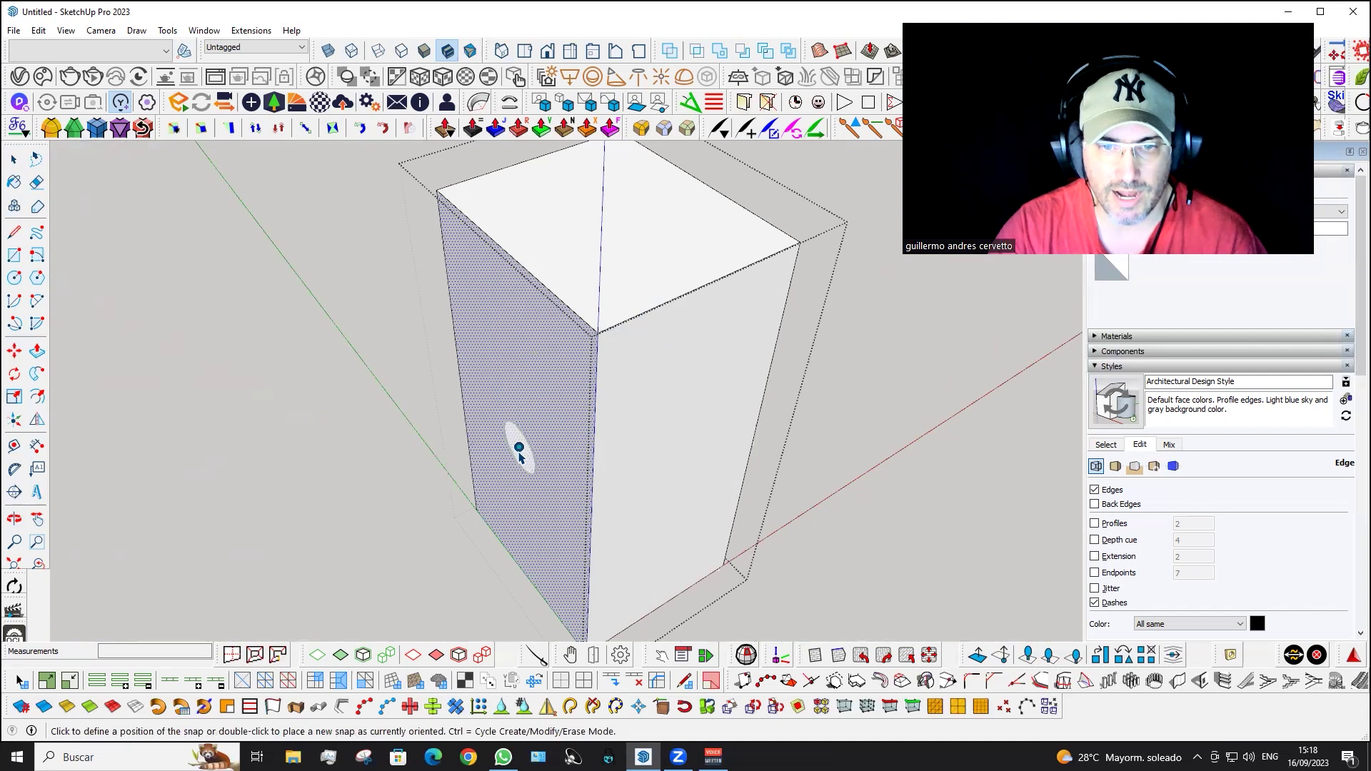
click(520, 449)
scroll(607, 383, down, 5)
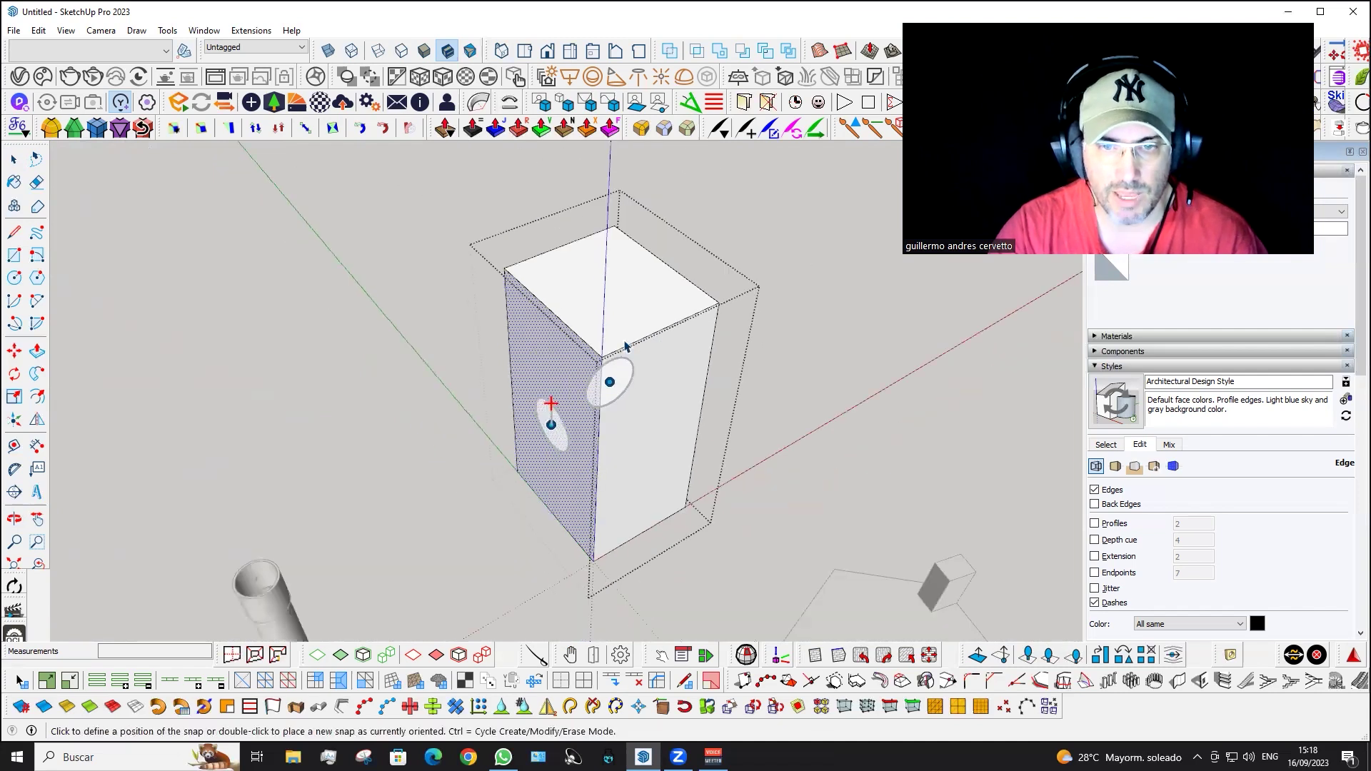
middle_drag(607, 383, 689, 252)
scroll(554, 410, up, 2)
- Start moving the straight pipe from its top centre, then cancel the move
key(m)
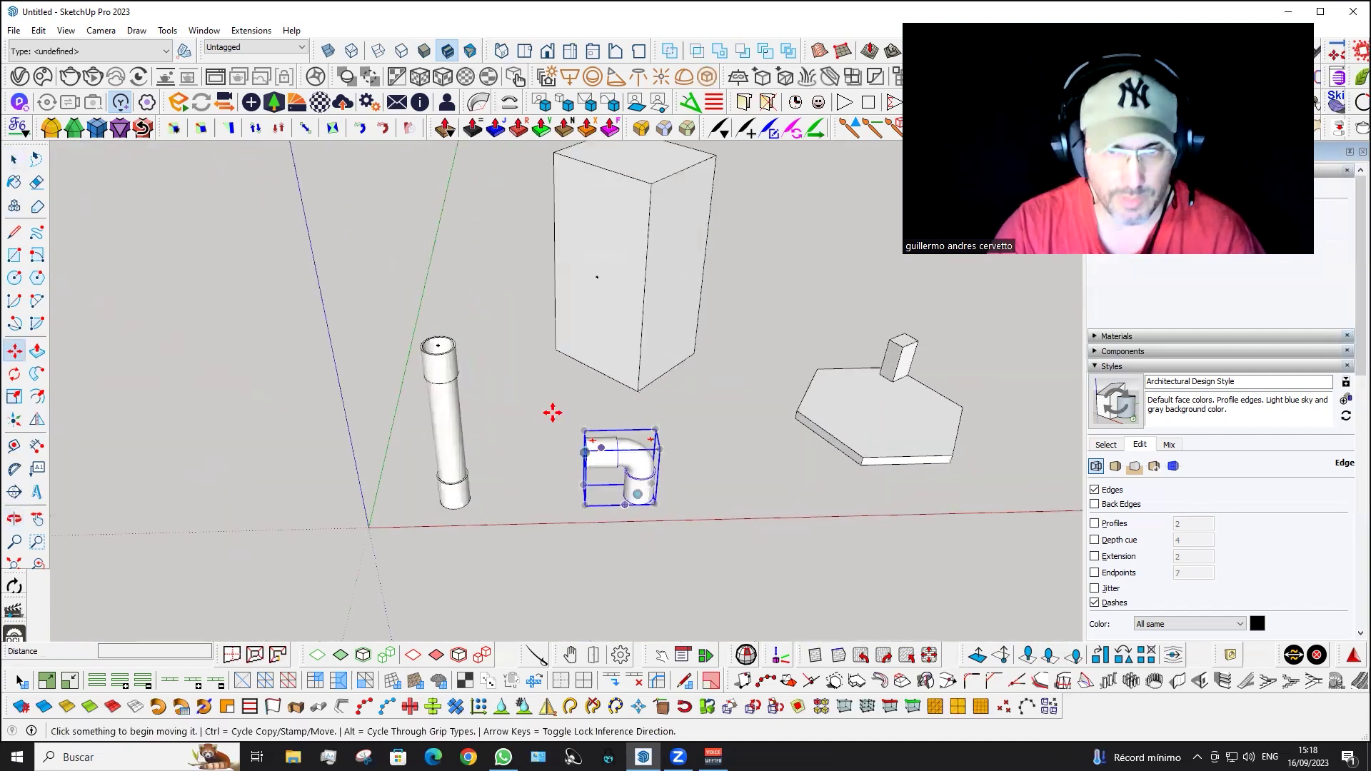
scroll(443, 355, up, 3)
scroll(443, 355, up, 1)
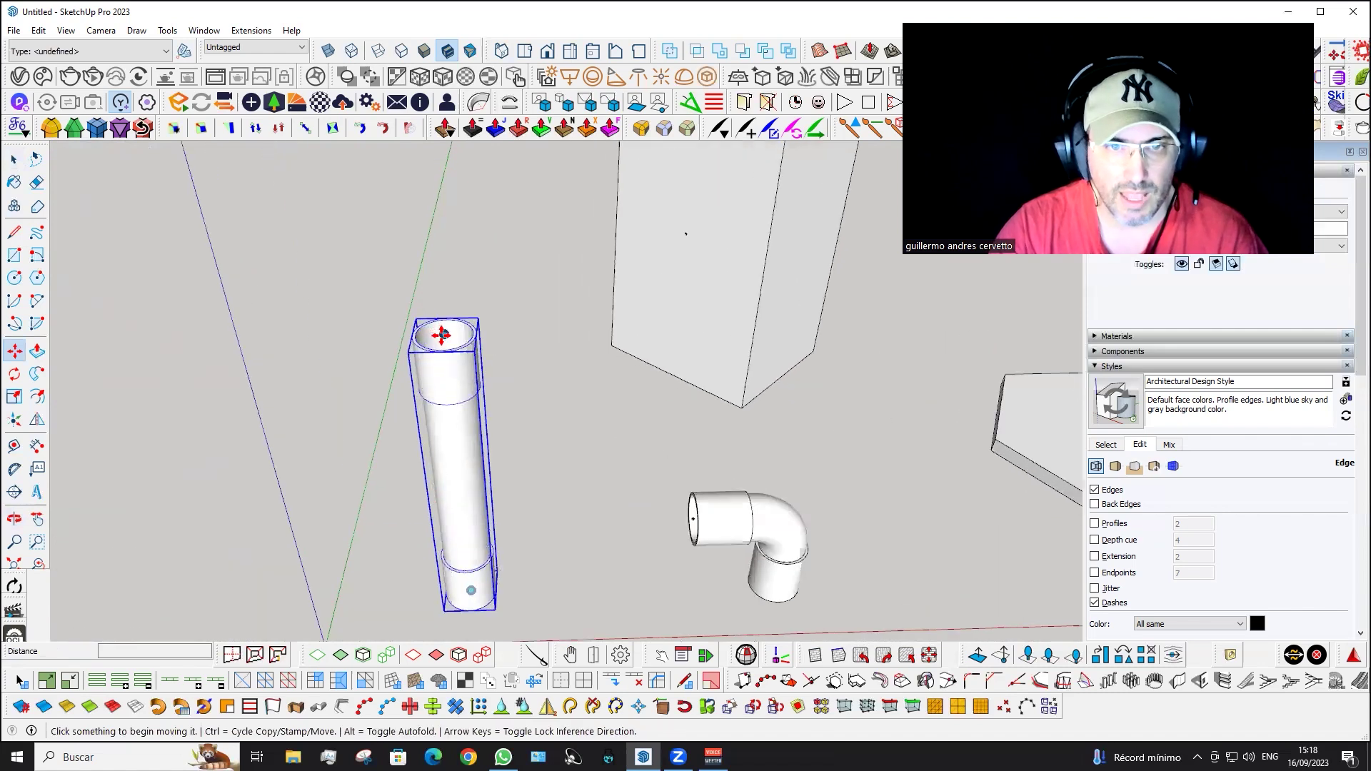
click(441, 335)
mouse_move(536, 307)
middle_down()
mouse_move(571, 289)
mouse_move(576, 217)
mouse_move(498, 206)
mouse_move(518, 182)
middle_up()
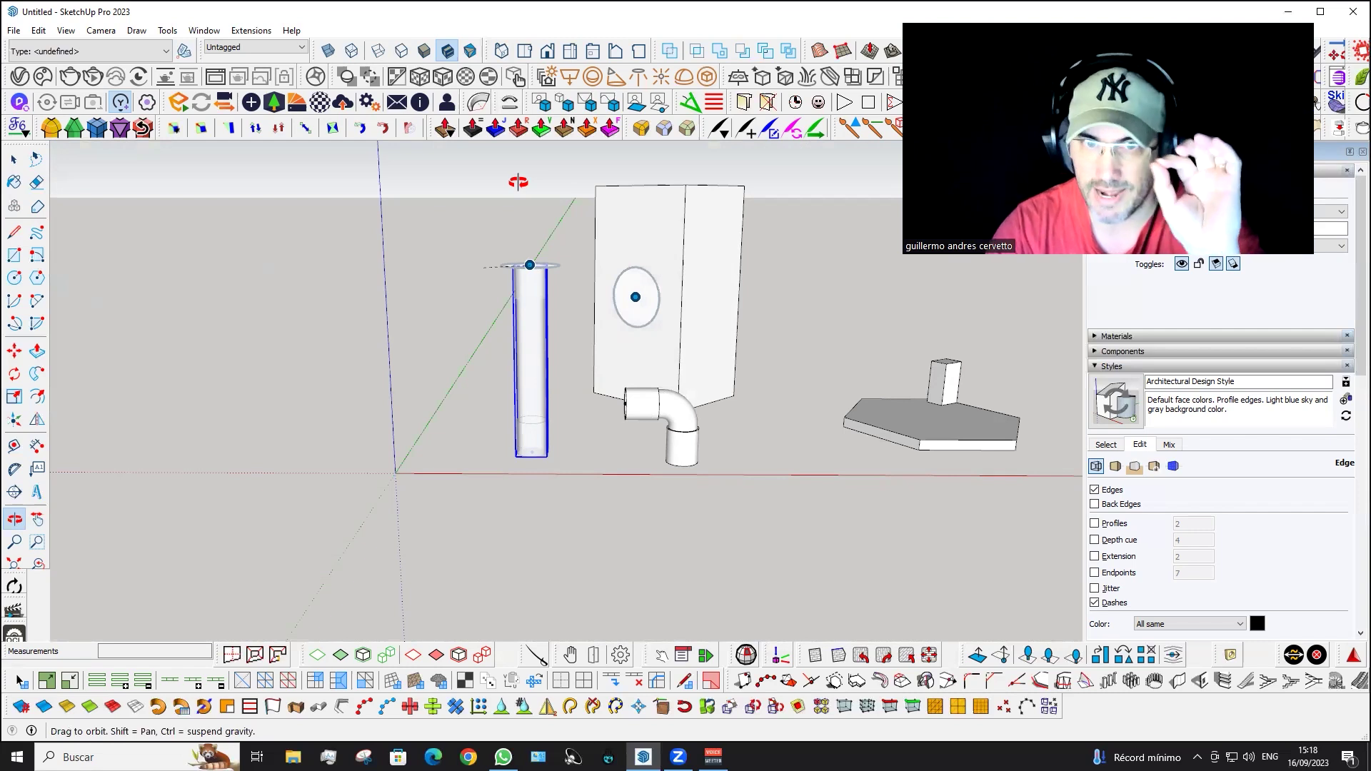
mouse_move(527, 307)
middle_down()
mouse_move(551, 348)
mouse_move(520, 316)
middle_up()
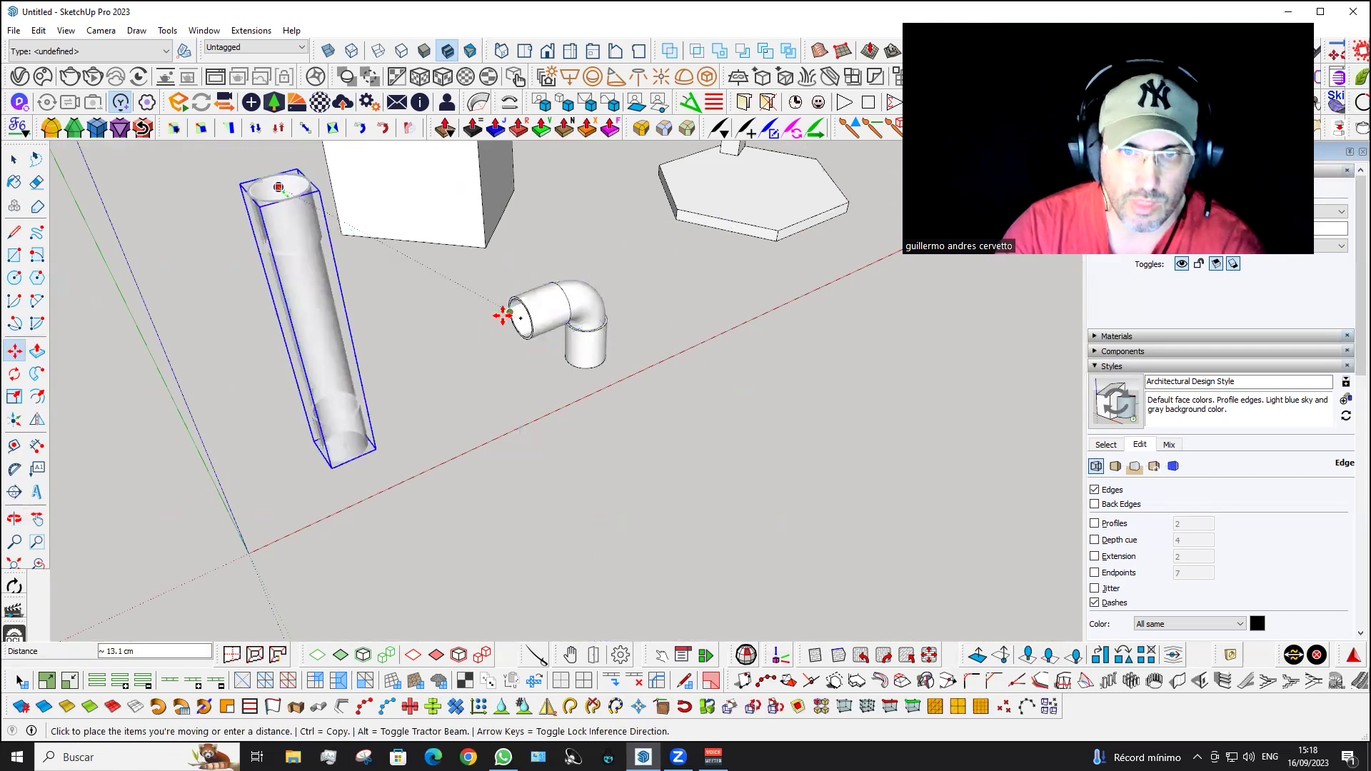
key(Right)
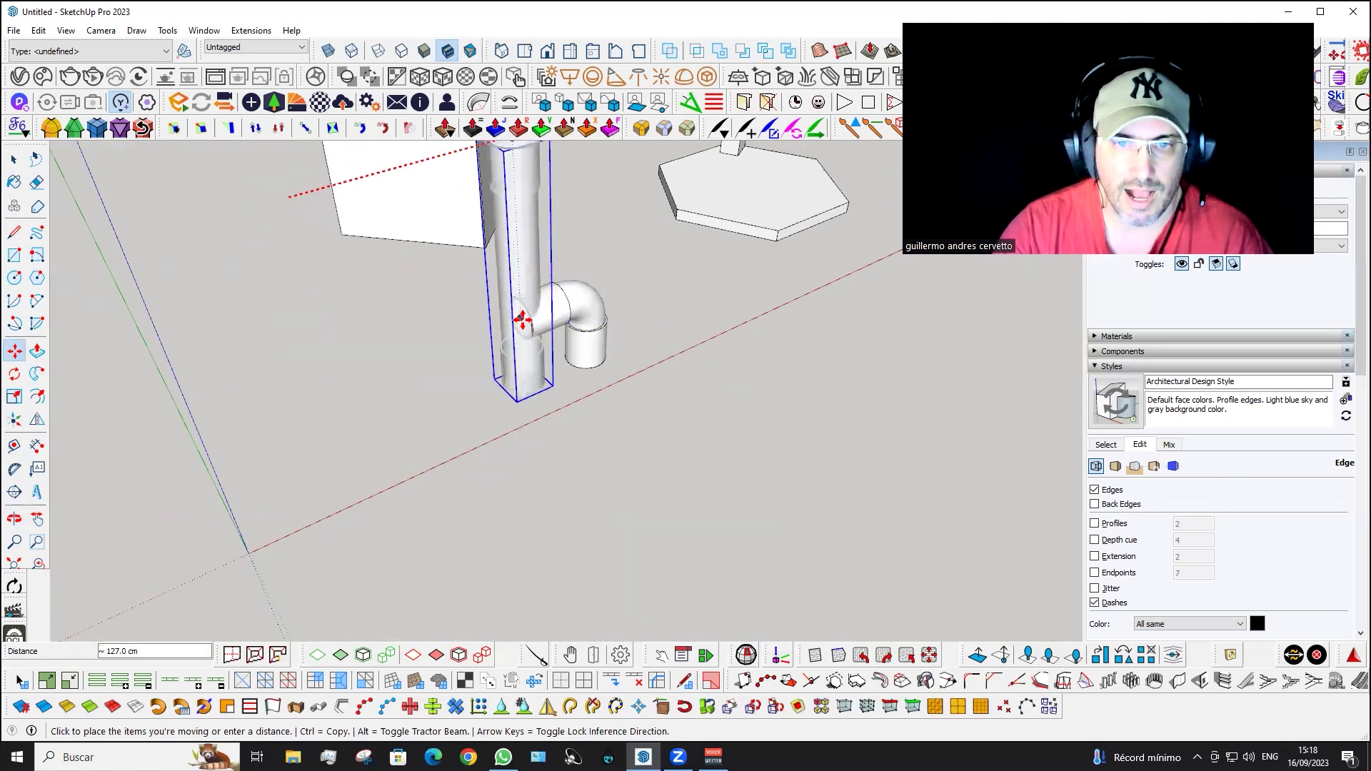
key(Escape)
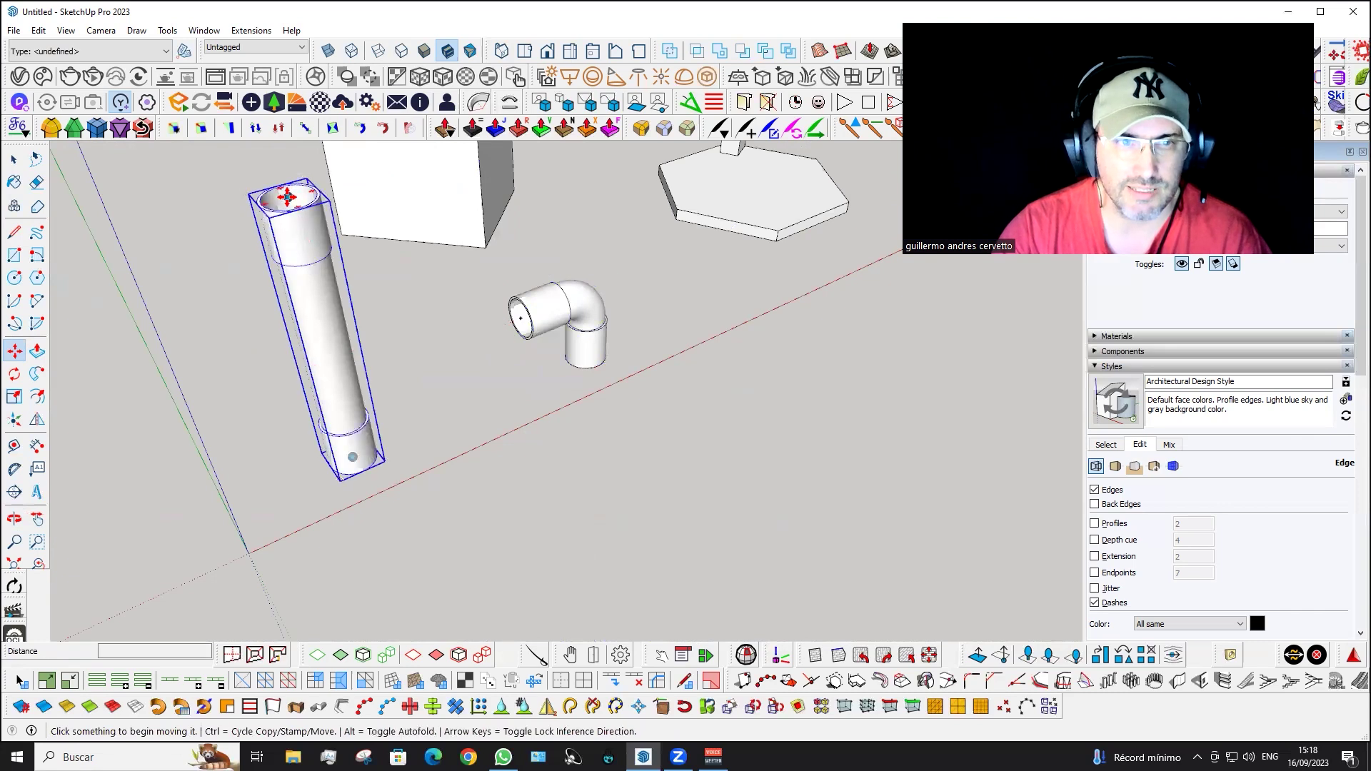
- Snap the straight pipe onto the elbow's open end and reposition it
click(287, 197)
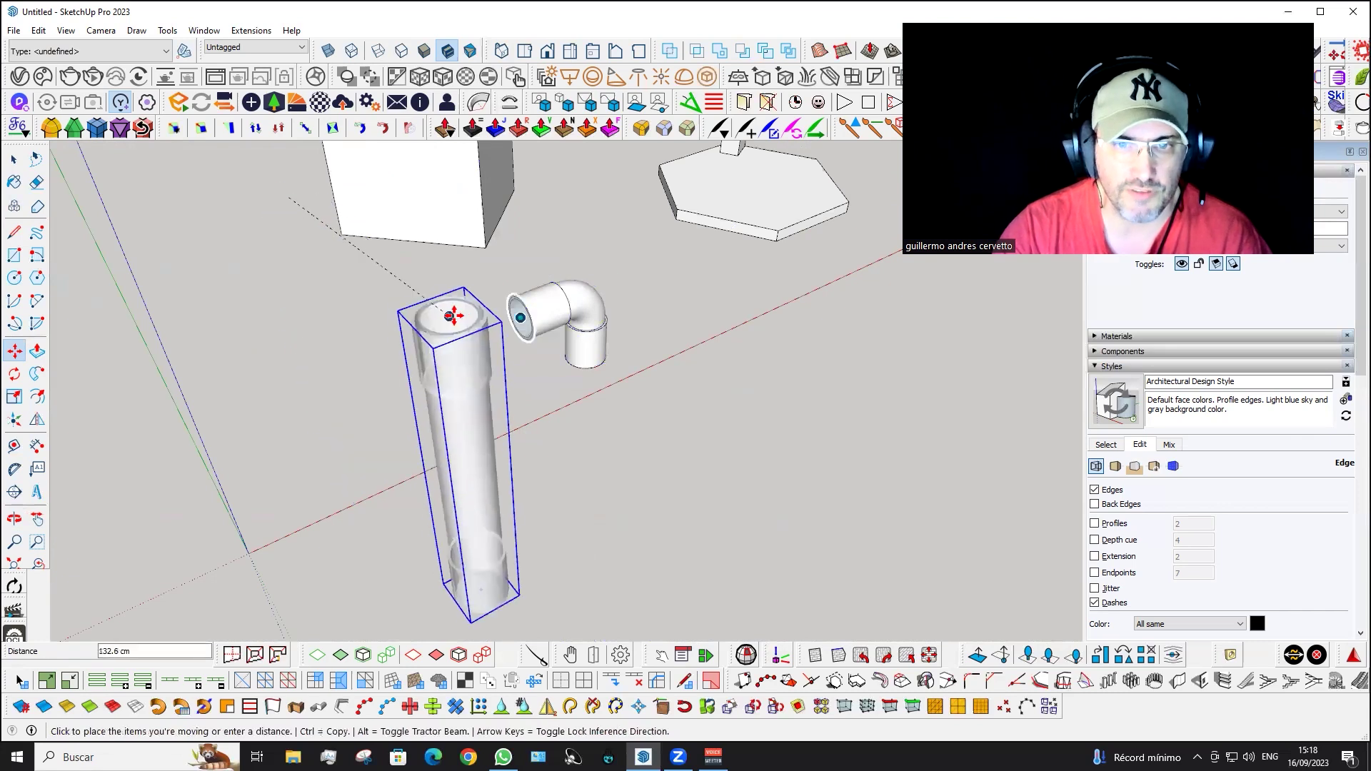
click(520, 318)
middle_drag(603, 300, 625, 376)
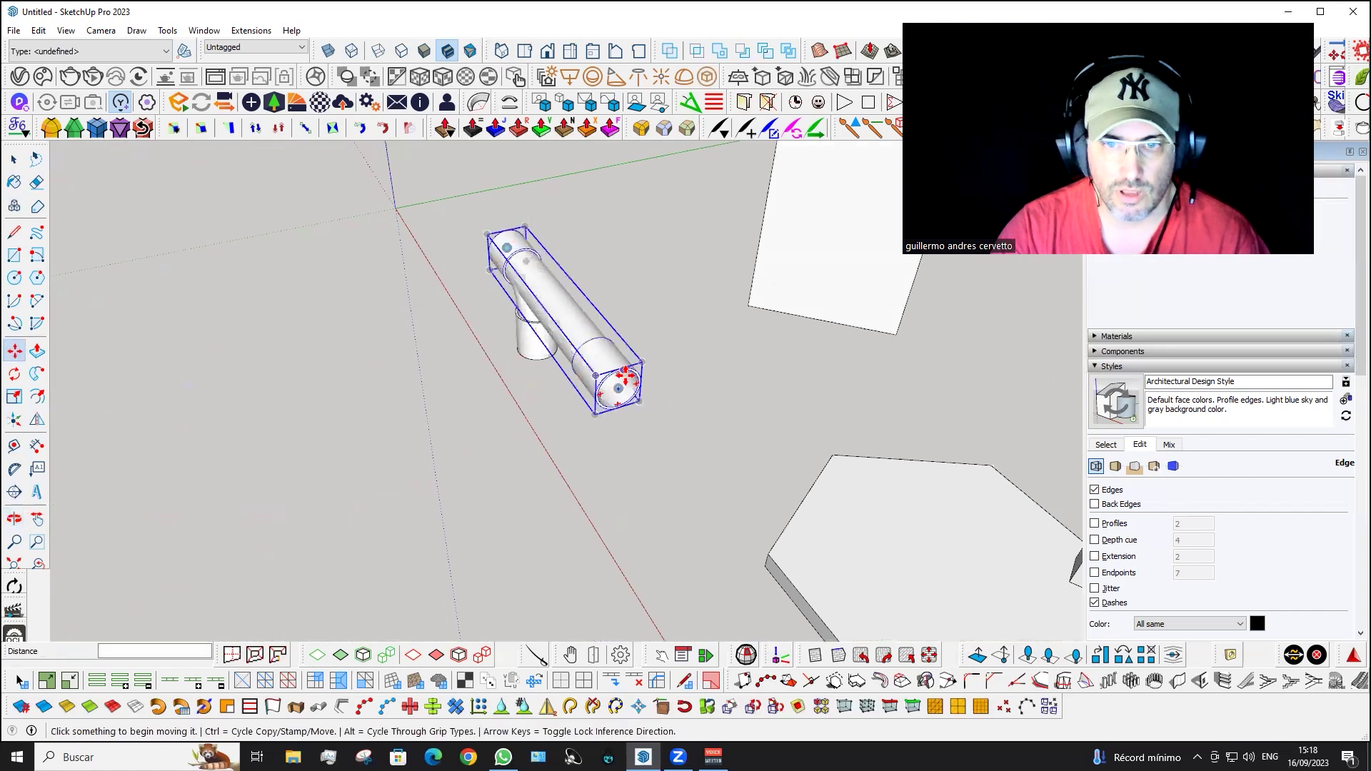
click(620, 389)
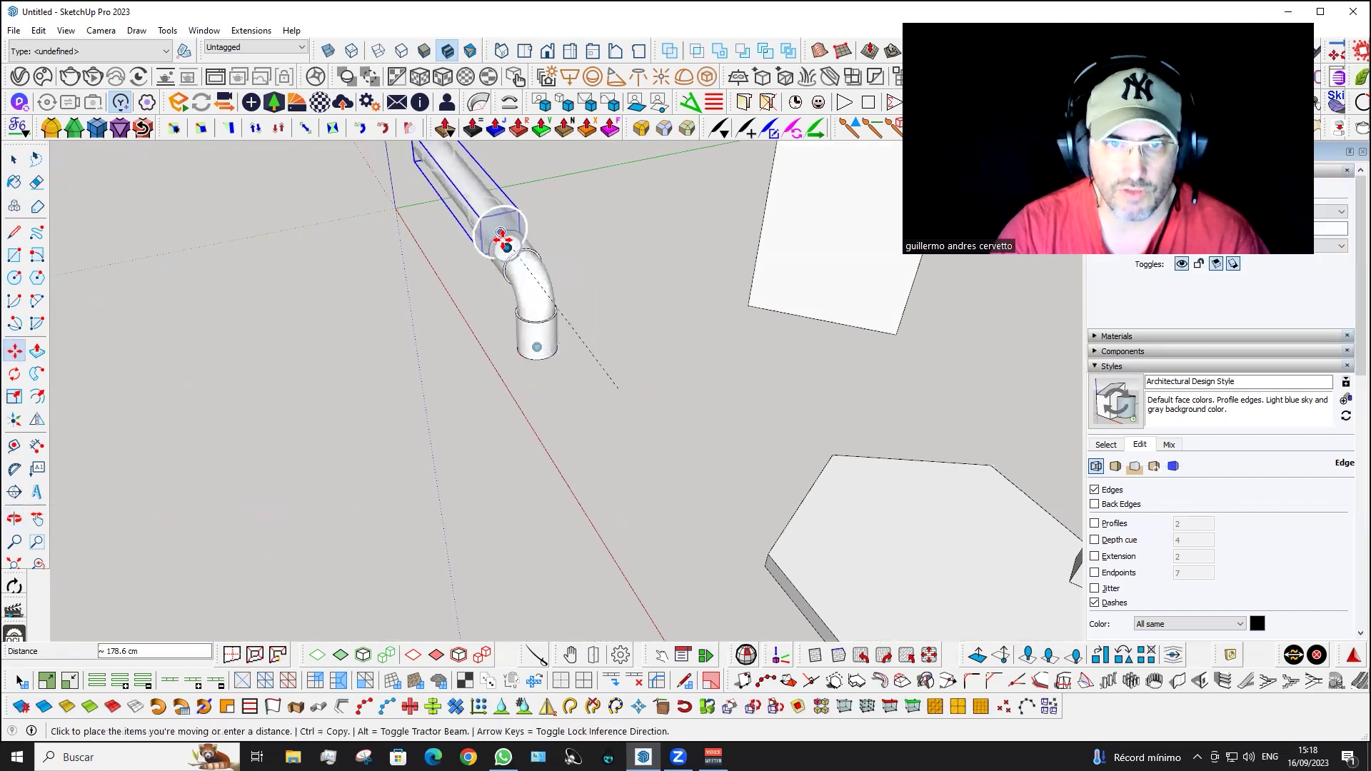
click(505, 247)
- Copy the straight pipe and set it vertically below the elbow, forming the L-shaped run
middle_drag(444, 357, 560, 379)
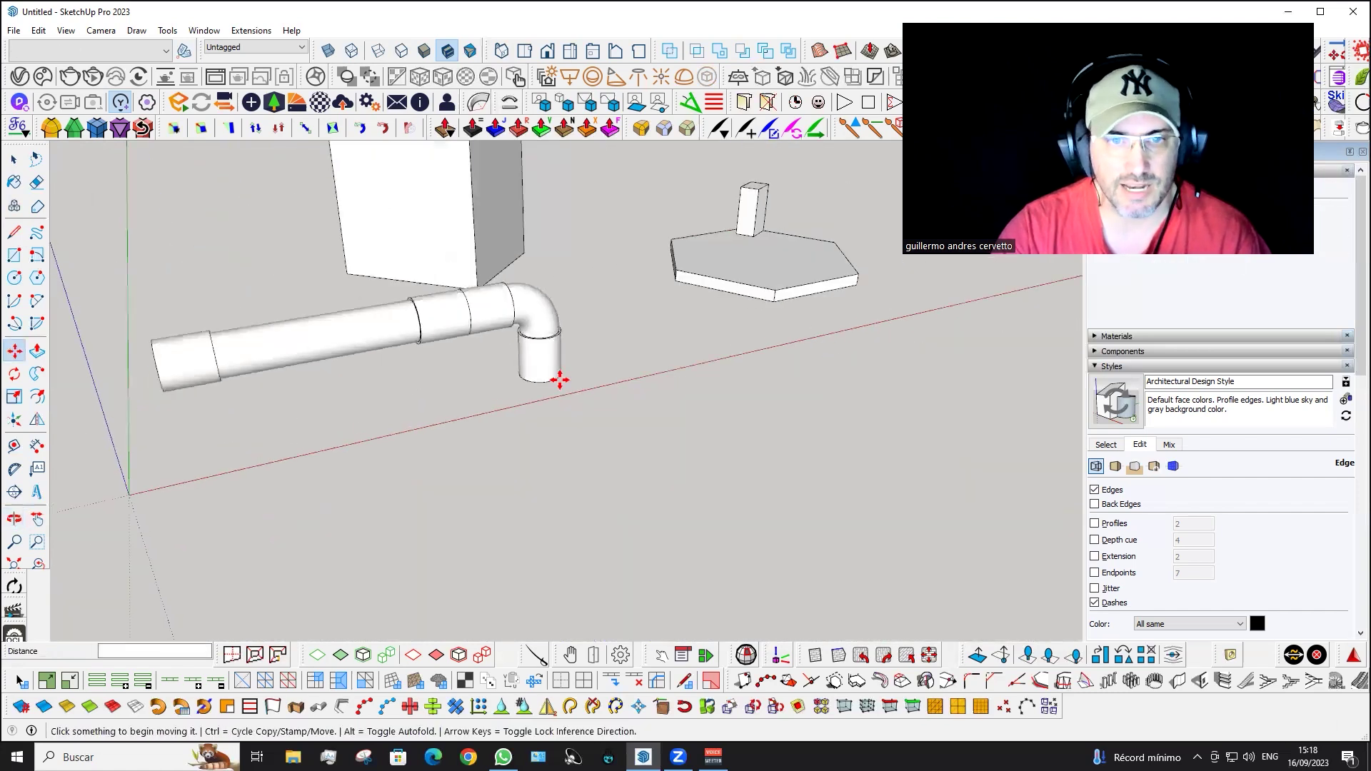
ctrl+click(435, 316)
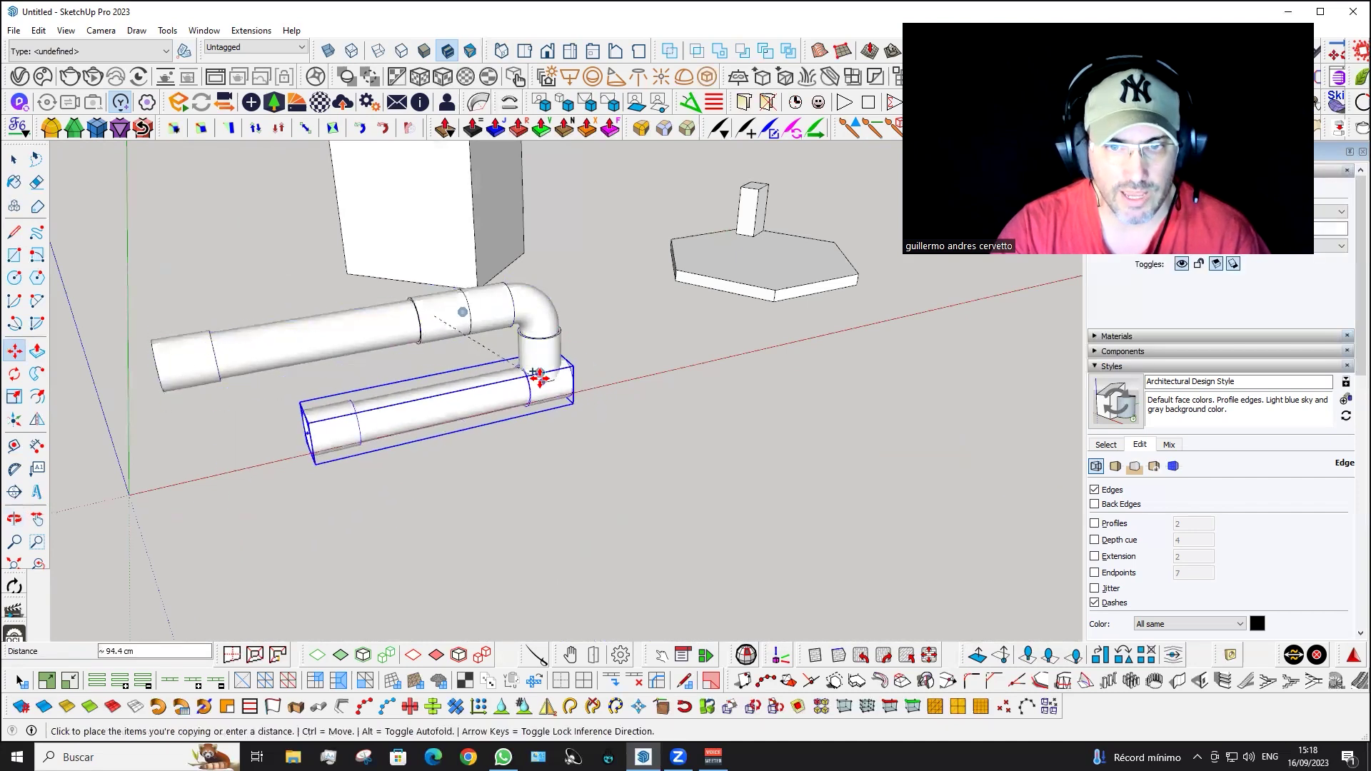
click(536, 440)
middle_drag(407, 459, 321, 383)
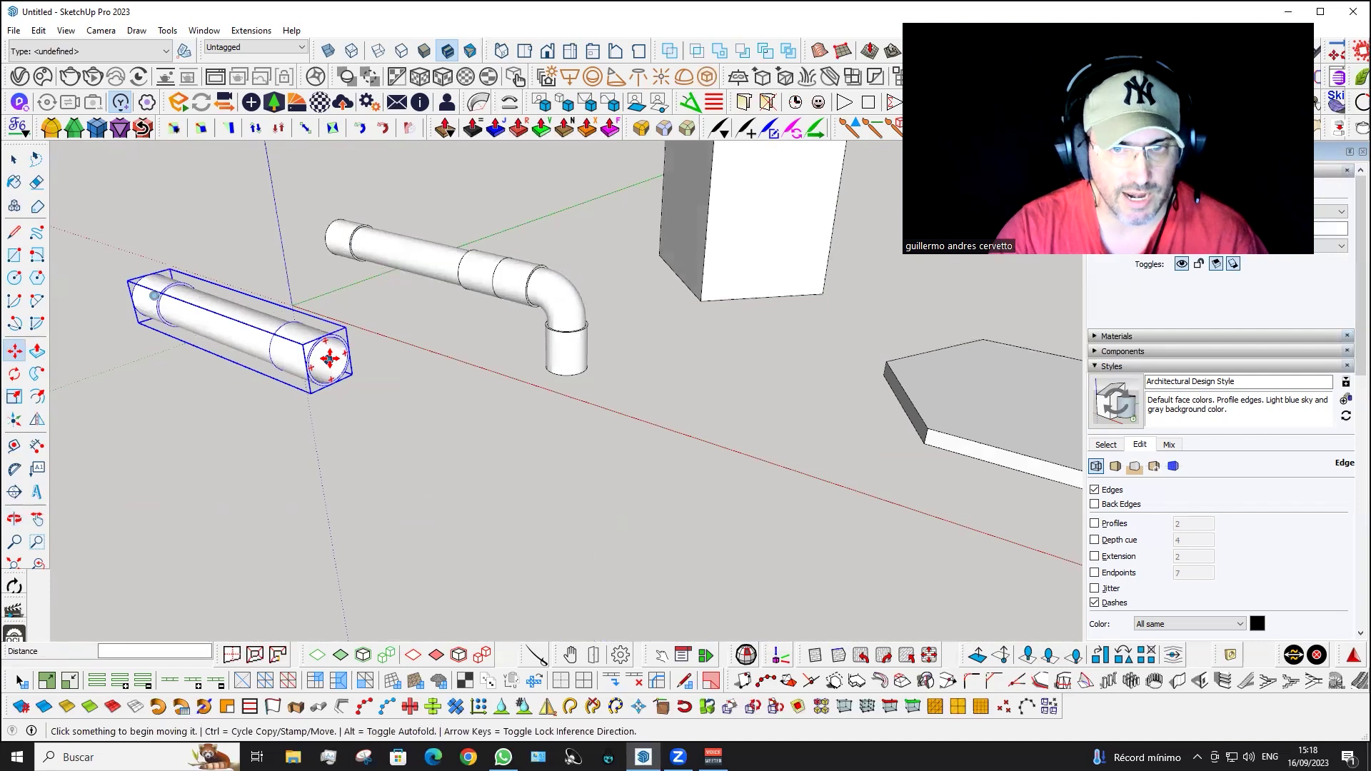
click(329, 359)
middle_drag(555, 353, 552, 421)
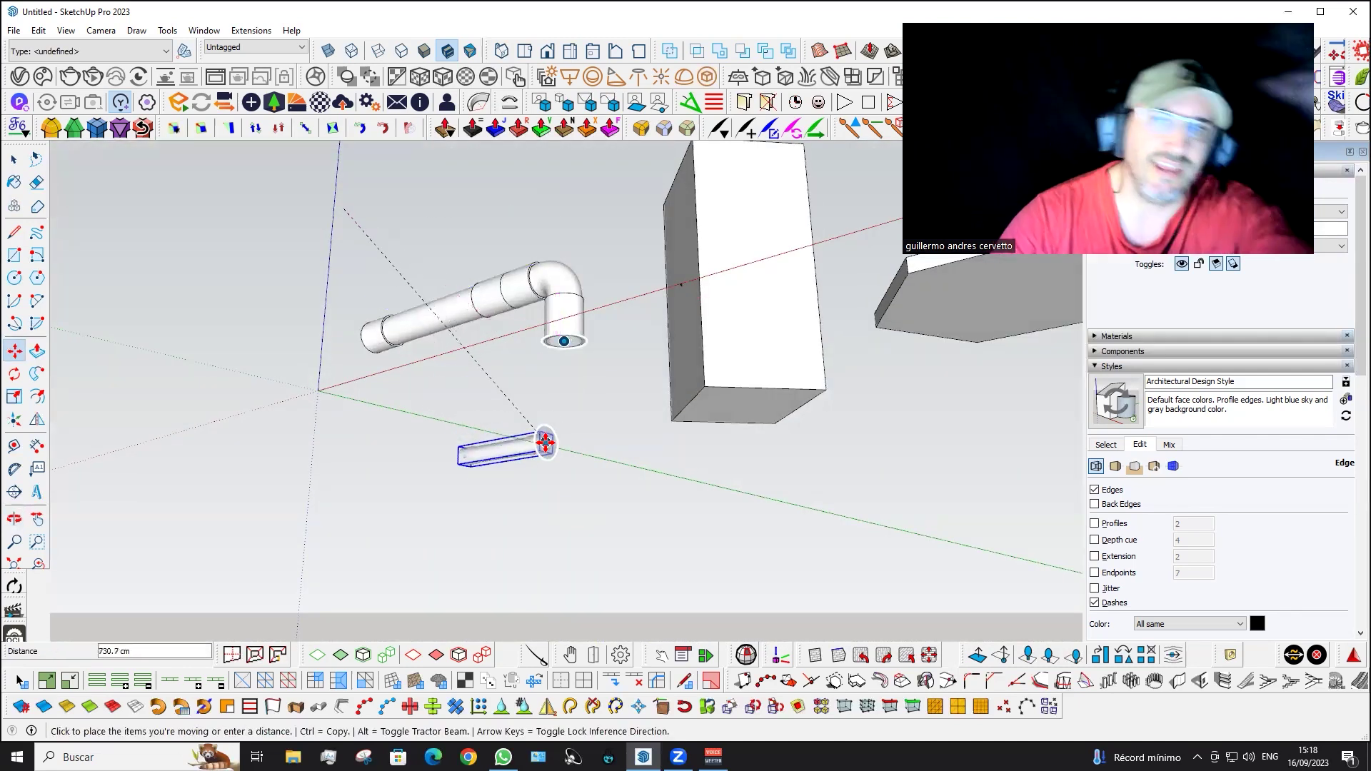
click(557, 345)
mouse_move(576, 356)
middle_down()
mouse_move(875, 553)
mouse_move(502, 306)
middle_up()
- Move the pipe copy from under the elbow over toward the box on the left
key(m)
click(629, 438)
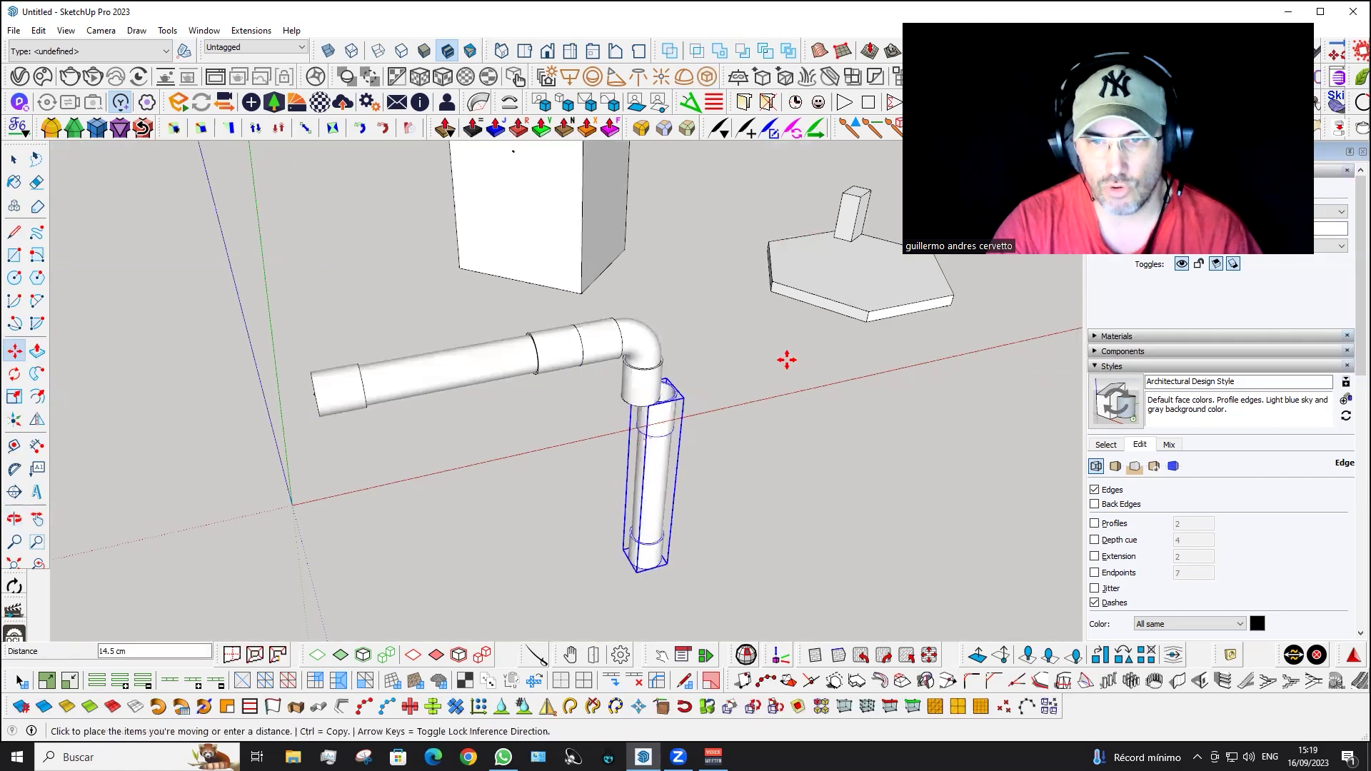
click(833, 346)
click(852, 380)
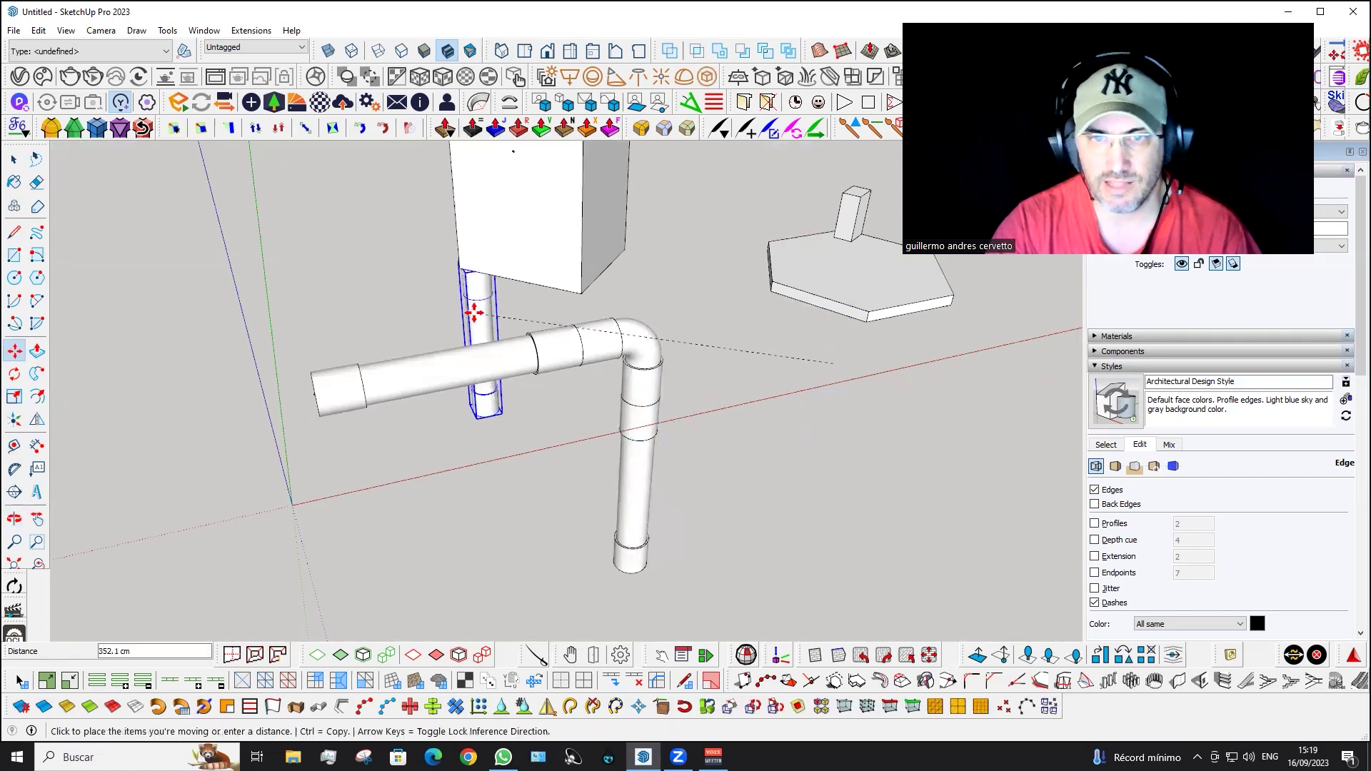
middle_drag(557, 480, 315, 431)
click(382, 388)
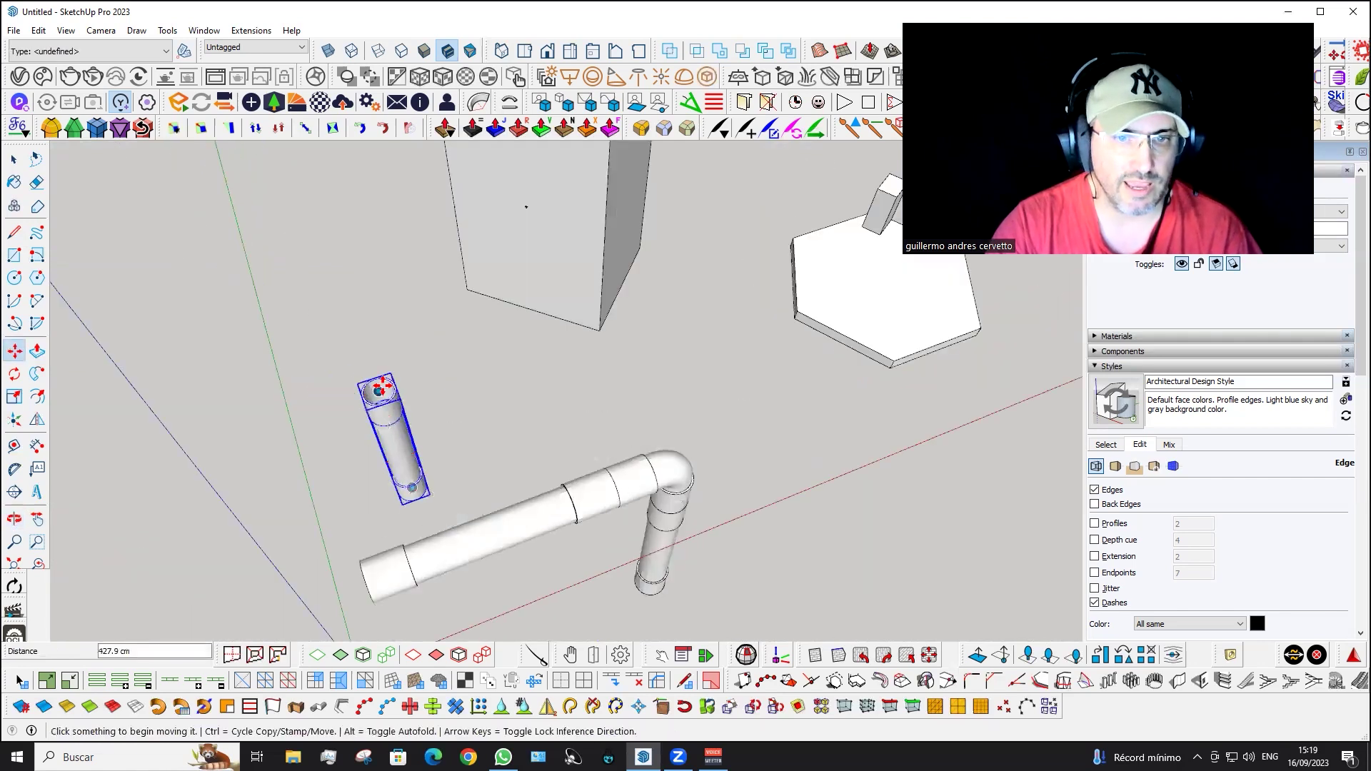
click(377, 390)
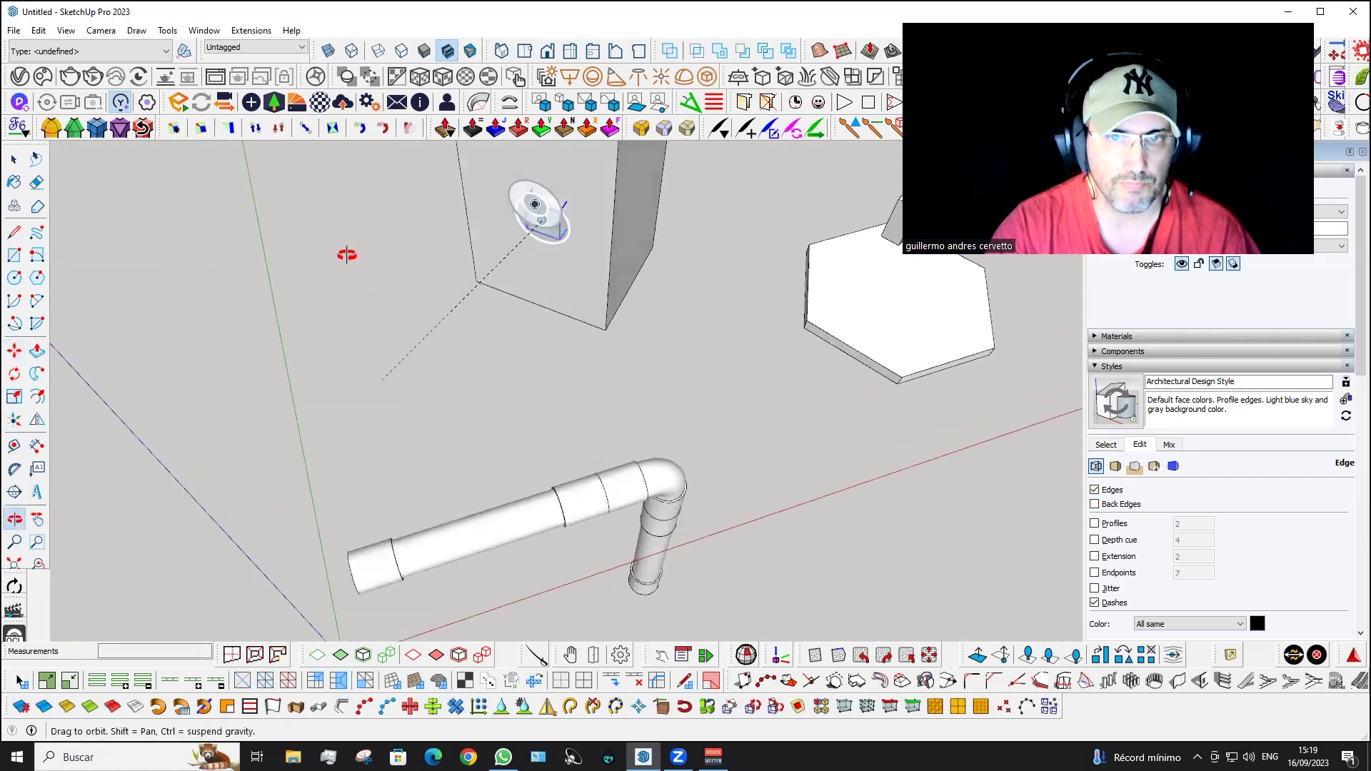
- Snap the loose pipe onto the tall box's face
middle_drag(346, 251, 713, 261)
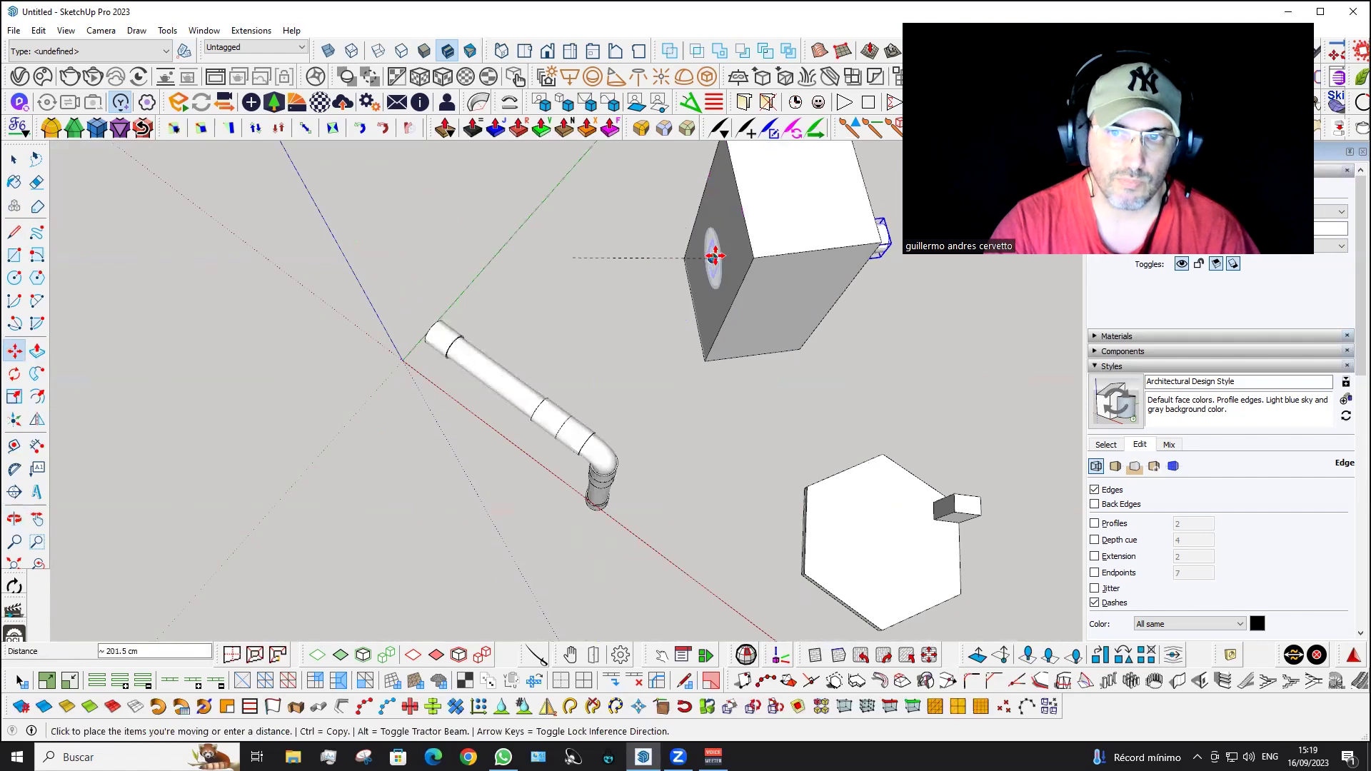
click(713, 261)
middle_drag(1004, 345, 722, 400)
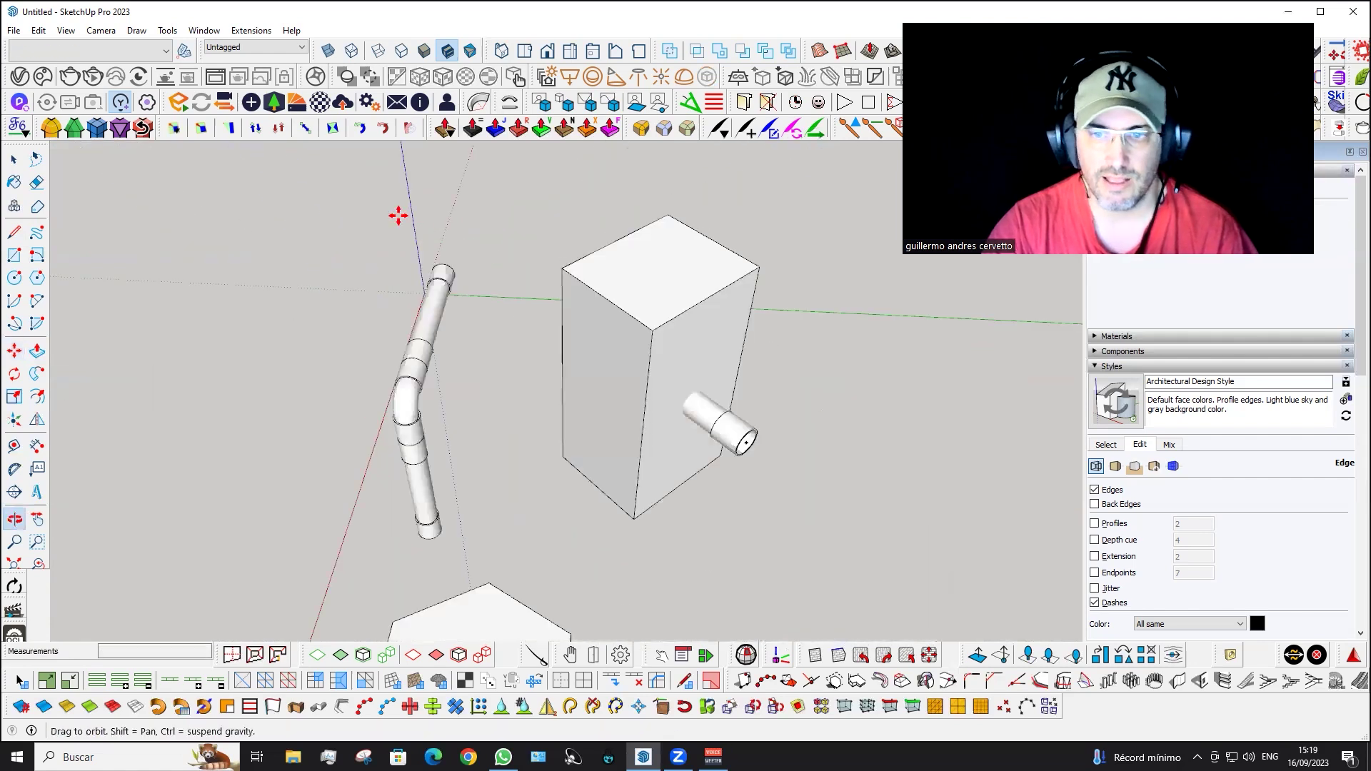
click(730, 435)
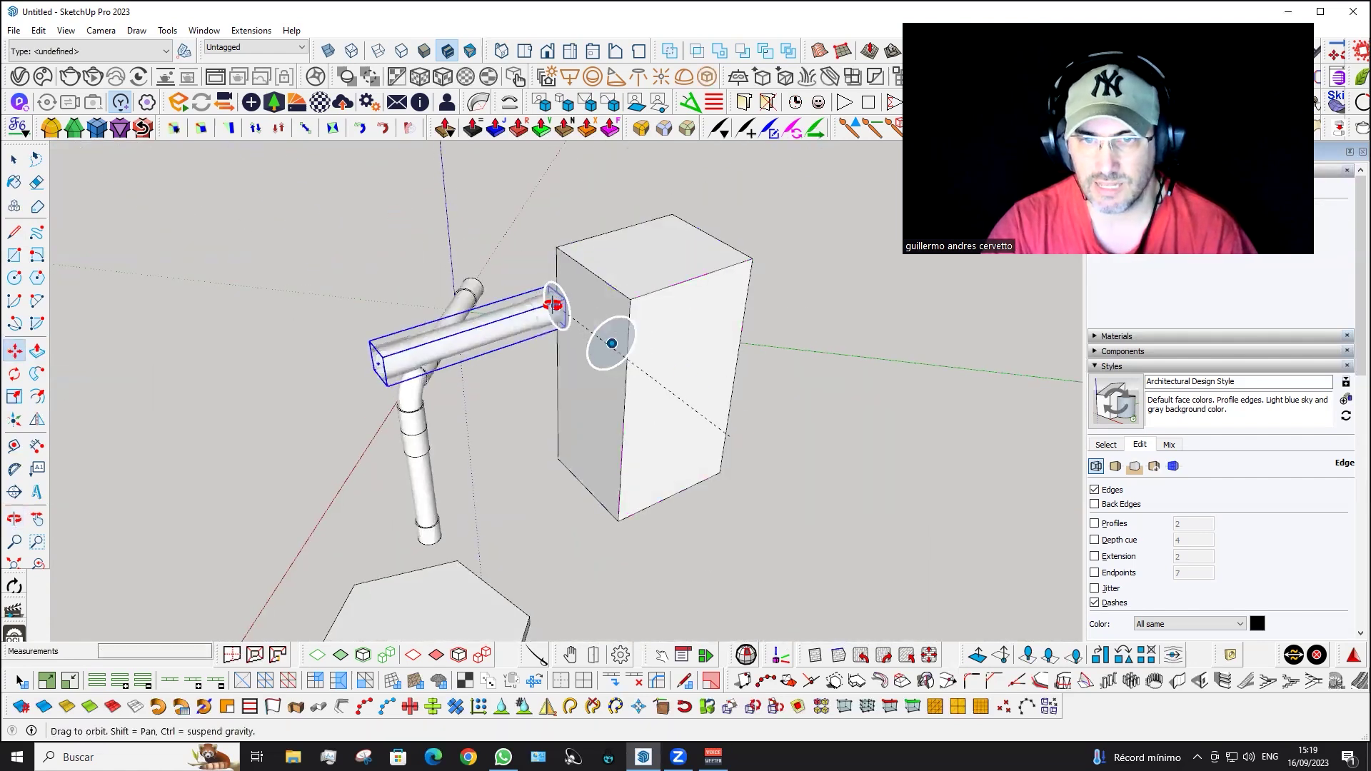
middle_drag(612, 343, 407, 291)
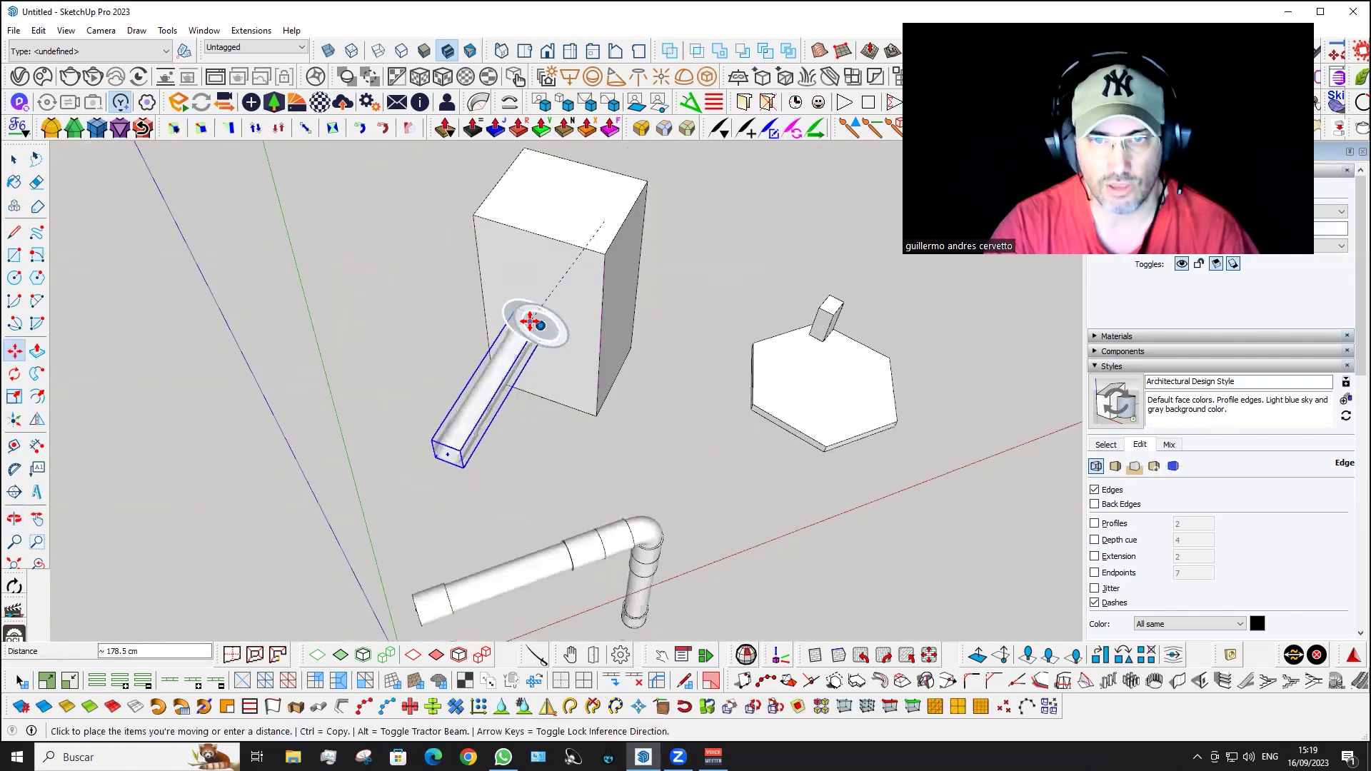
click(592, 398)
mouse_move(592, 398)
middle_down()
mouse_move(368, 247)
mouse_move(398, 297)
mouse_move(612, 423)
mouse_move(654, 368)
mouse_move(453, 377)
middle_up()
- Move the horizontal pipe, rotate it 45 degrees, and carry it toward the box pipe
click(459, 474)
mouse_move(459, 475)
middle_down()
mouse_move(478, 454)
mouse_move(597, 597)
mouse_move(521, 474)
mouse_move(515, 597)
mouse_move(627, 483)
middle_up()
key(m)
click(521, 474)
click(541, 369)
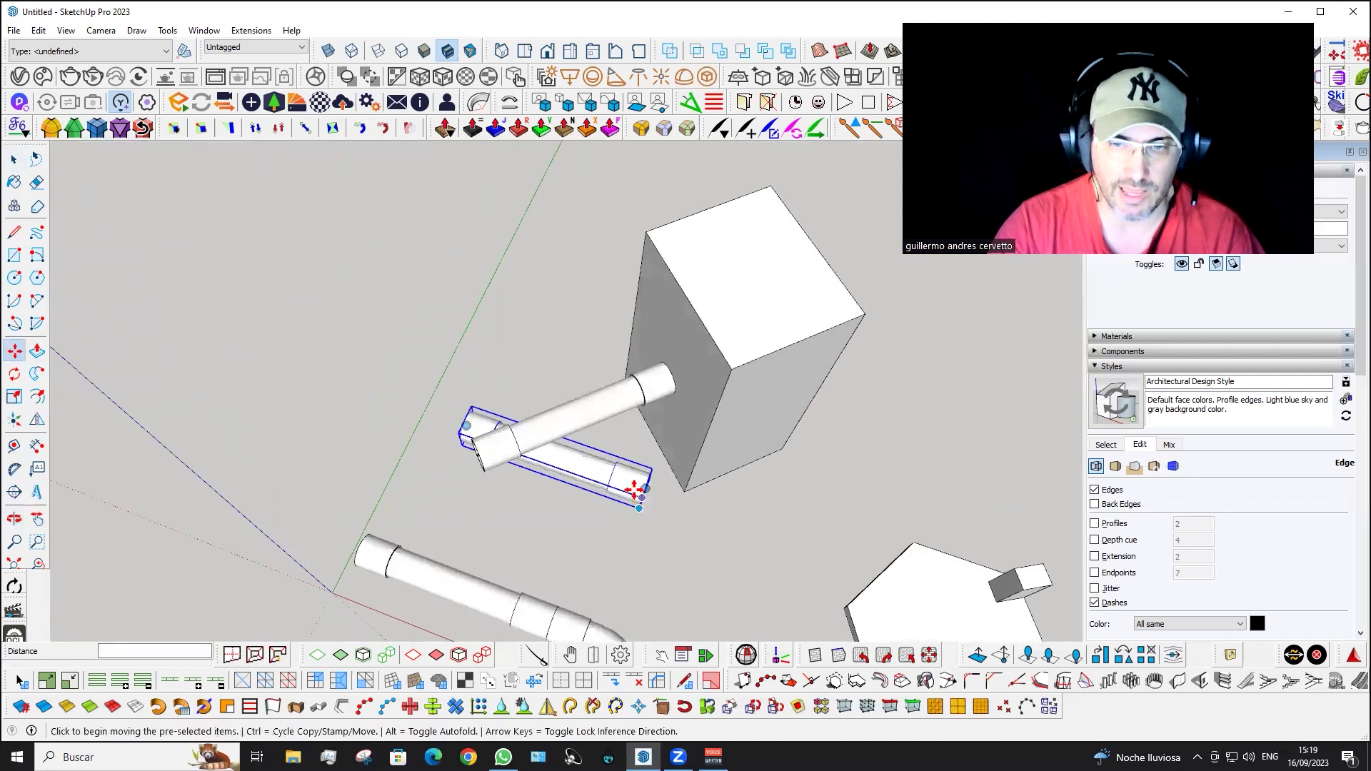
scroll(632, 472, up, 3)
click(630, 461)
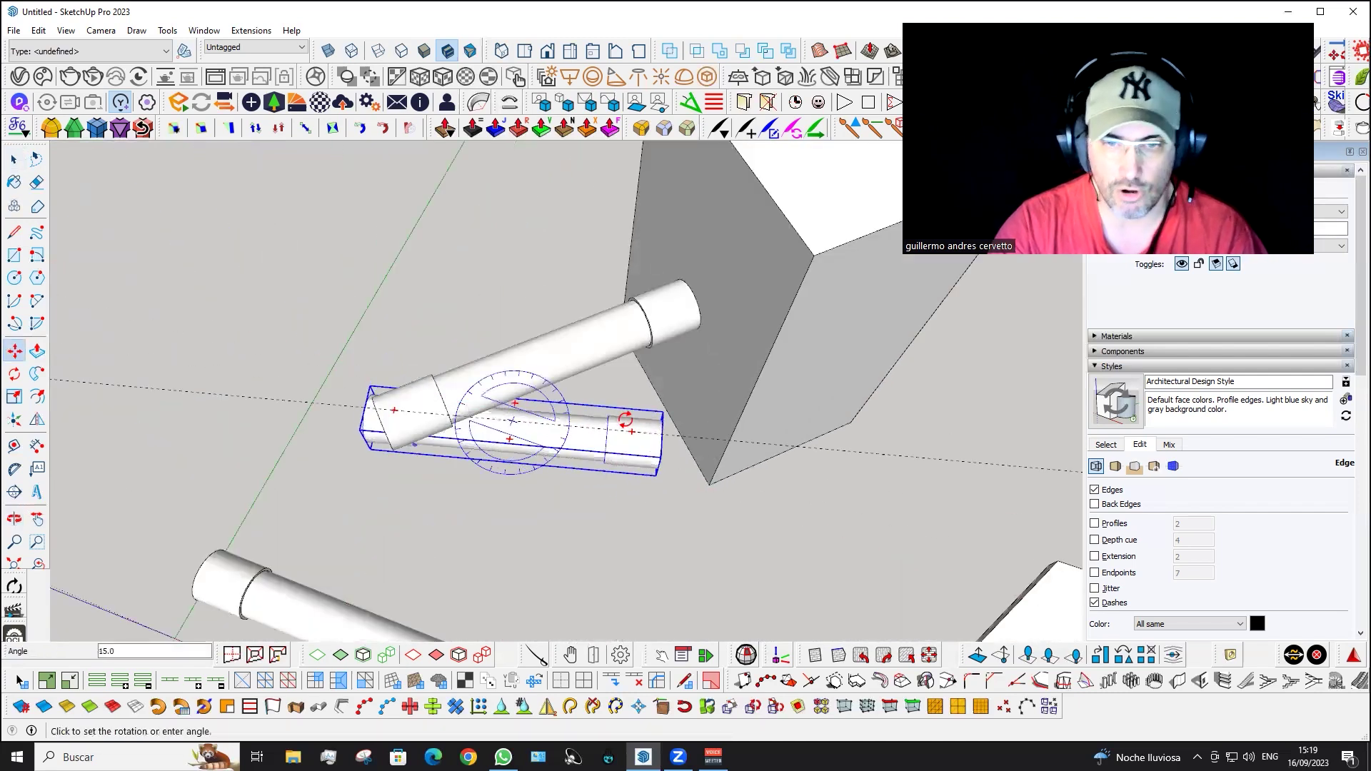
text(45)
key(Return)
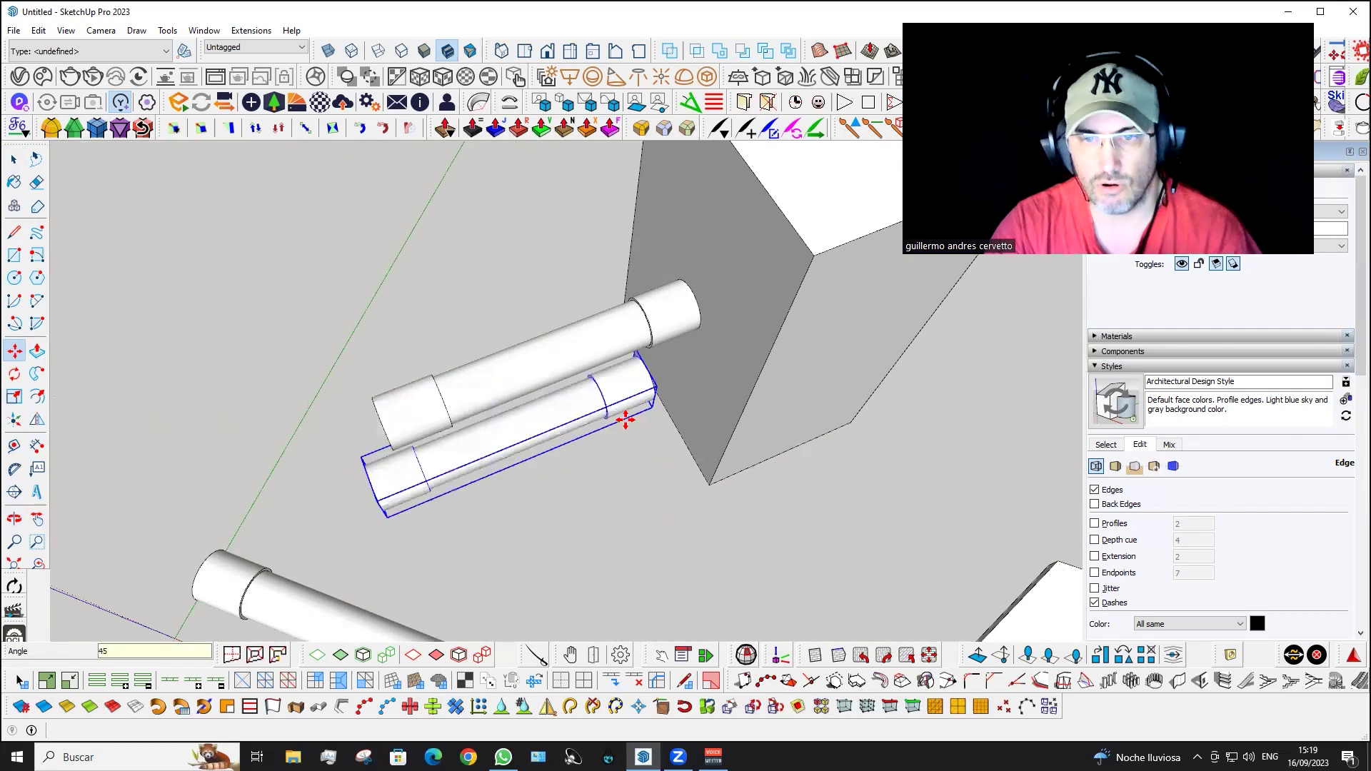
click(648, 378)
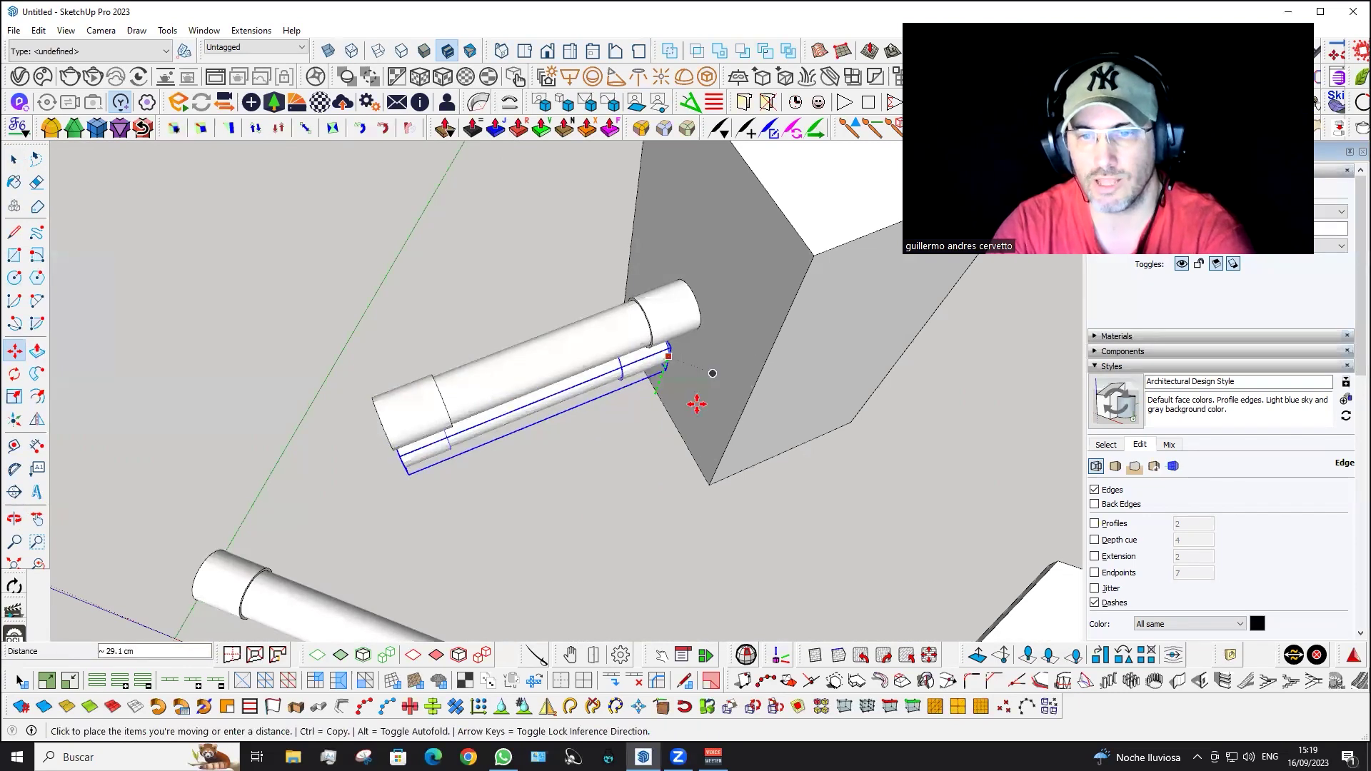
- Delete the extra pipe stub from the box face
middle_drag(735, 230, 646, 505)
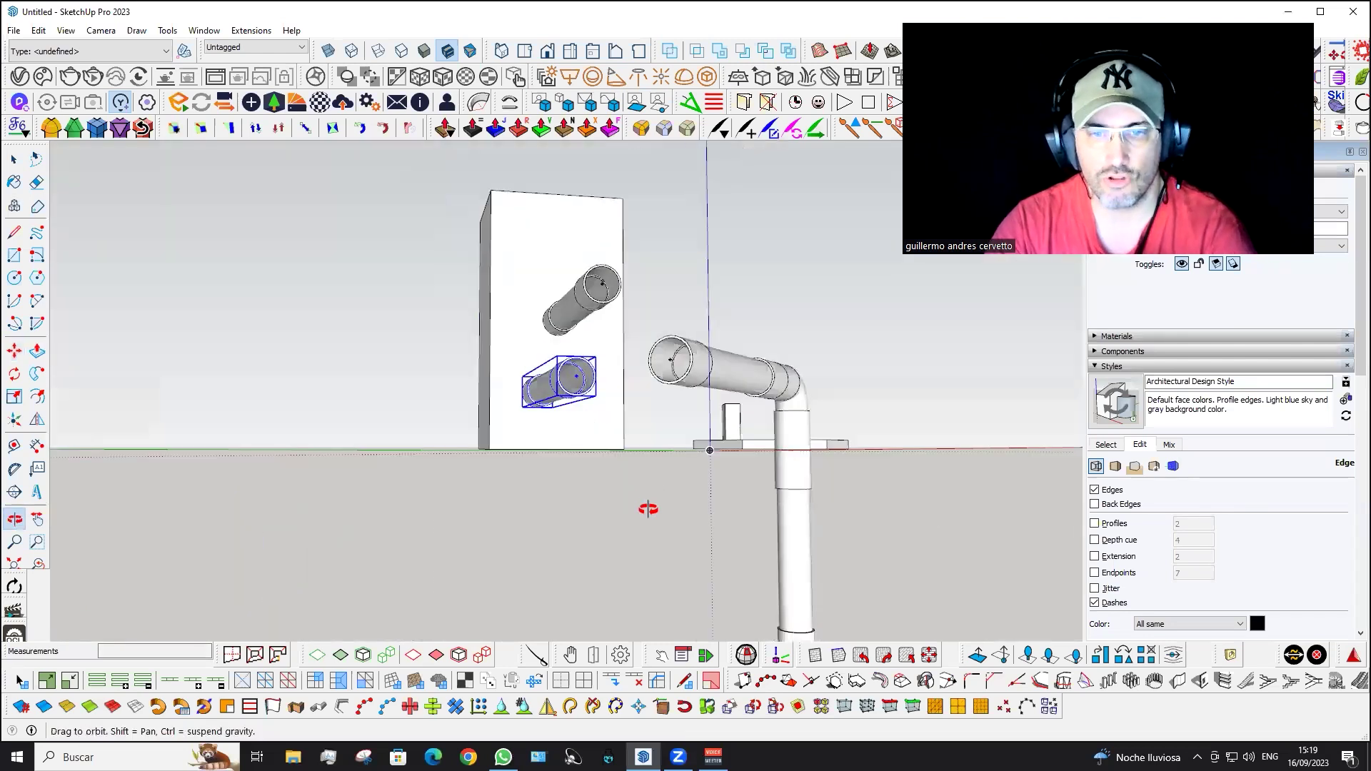
middle_drag(414, 420, 572, 314)
key(space)
click(572, 318)
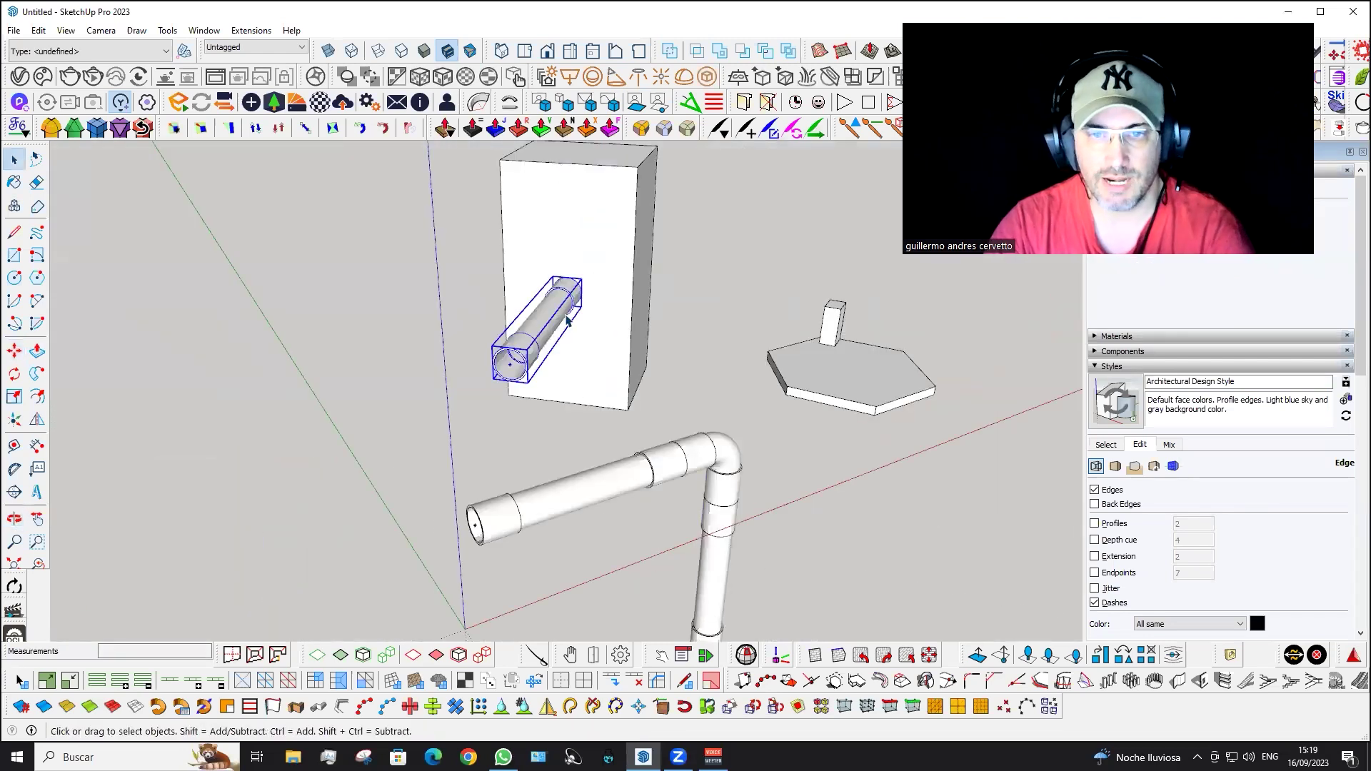
key(Delete)
middle_drag(579, 366, 633, 438)
- Copy a vertical pipe segment with Move and Ctrl, snapping it onto the box face
click(646, 500)
key(m)
mouse_move(656, 564)
middle_down()
mouse_move(672, 235)
mouse_move(644, 209)
middle_up()
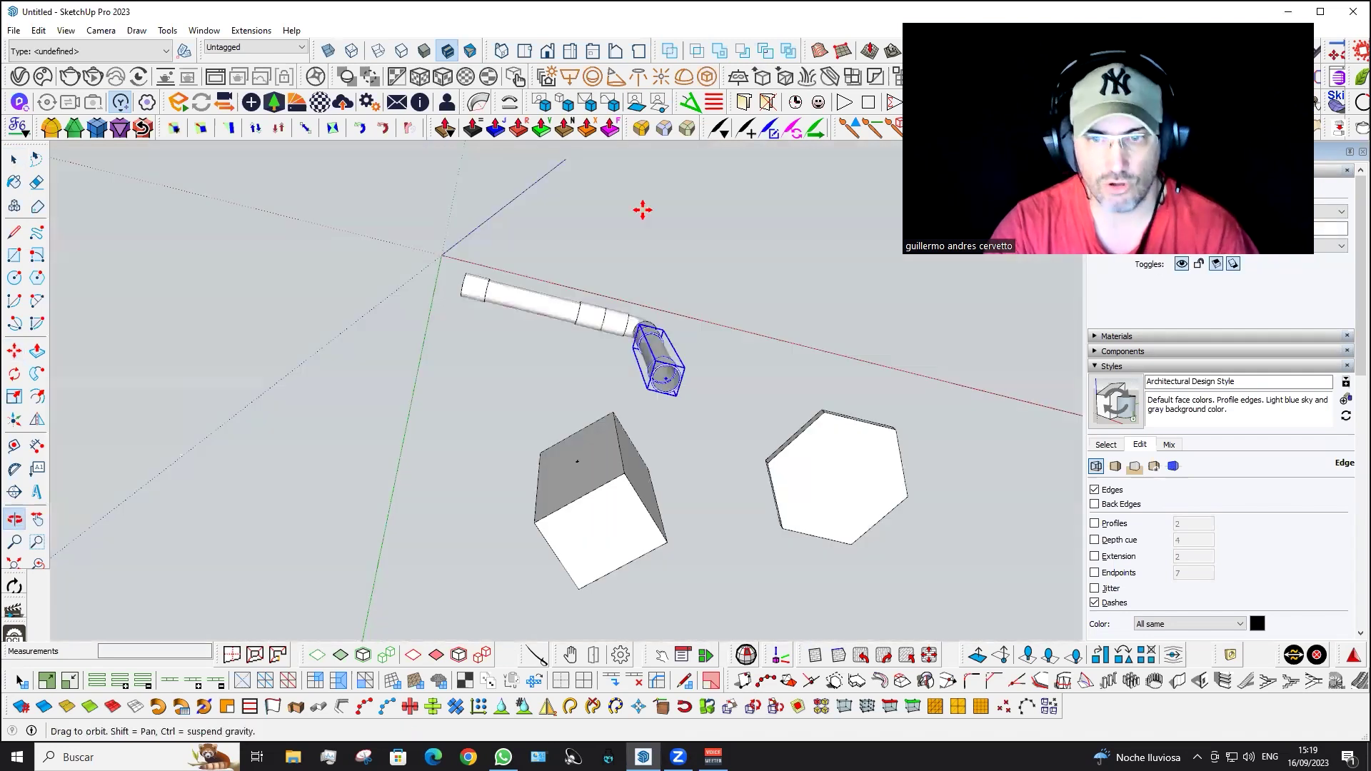
click(664, 378)
key(ctrl)
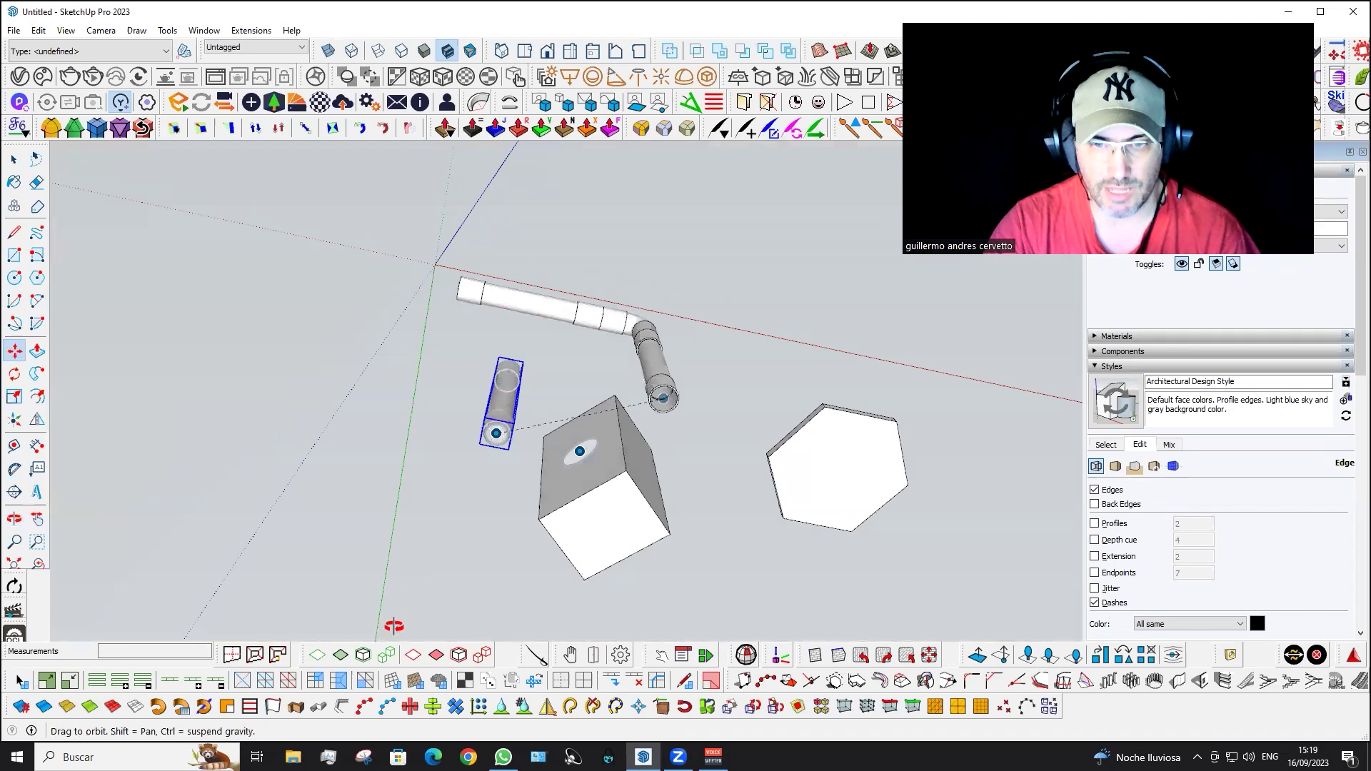
middle_drag(569, 447, 608, 561)
mouse_move(437, 485)
middle_down()
mouse_move(676, 315)
mouse_move(554, 266)
middle_up()
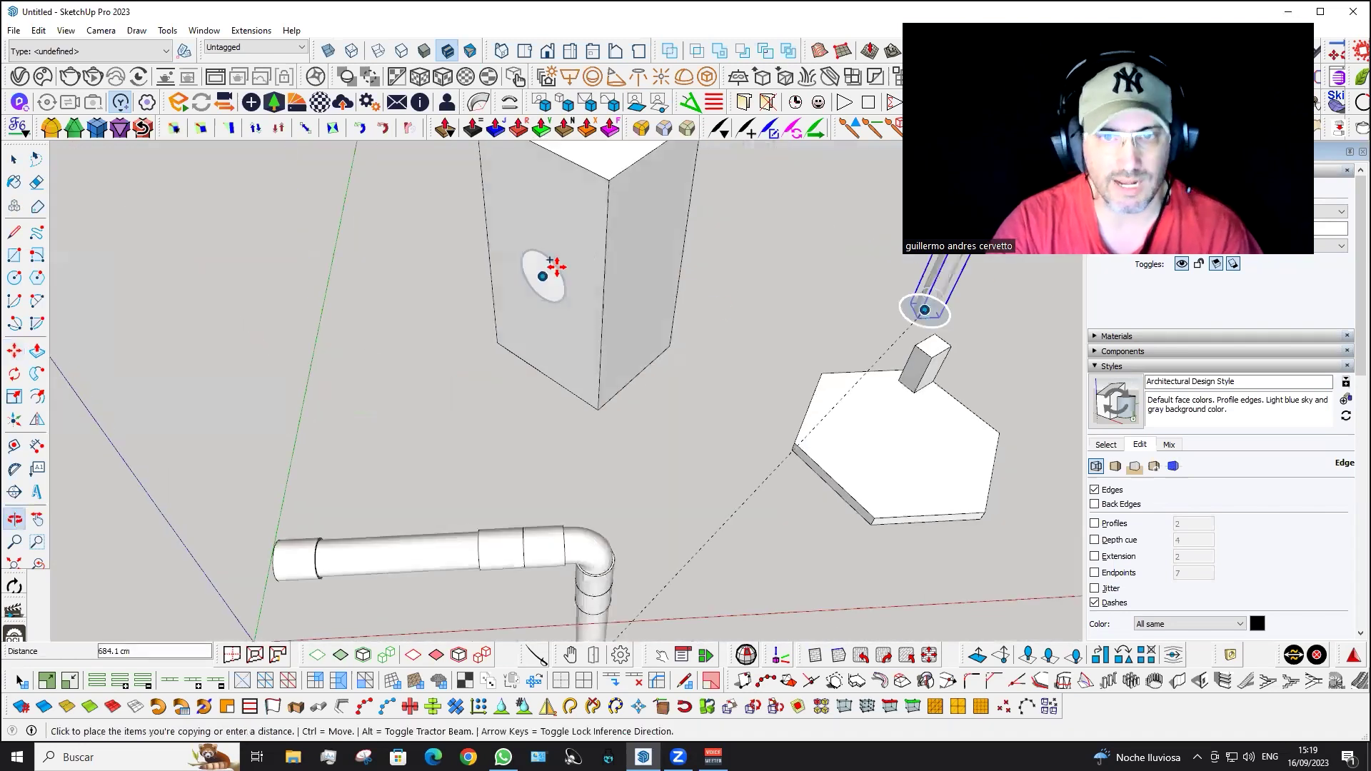
mouse_move(674, 397)
middle_down()
mouse_move(738, 269)
mouse_move(755, 264)
middle_up()
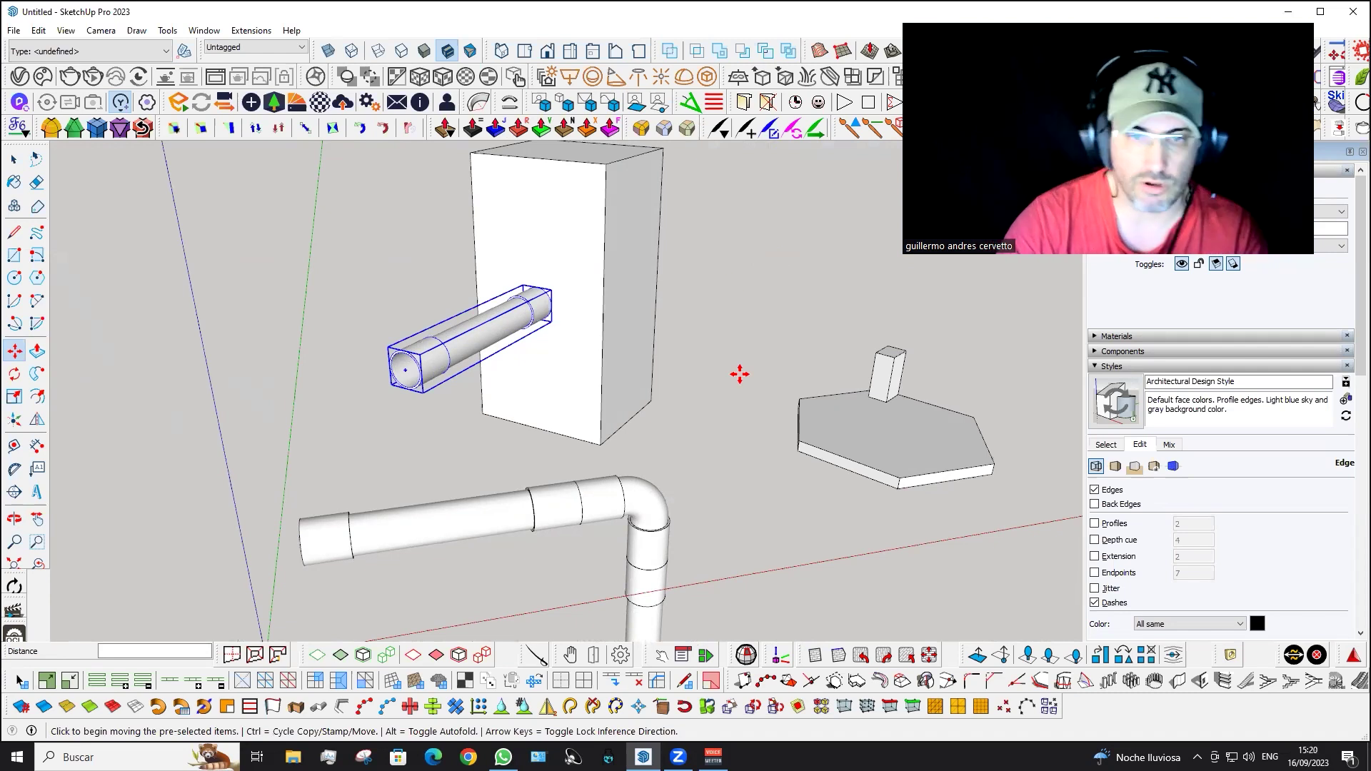
mouse_move(740, 375)
middle_down()
mouse_move(640, 346)
mouse_move(638, 361)
mouse_move(593, 318)
mouse_move(569, 340)
middle_up()
click(529, 321)
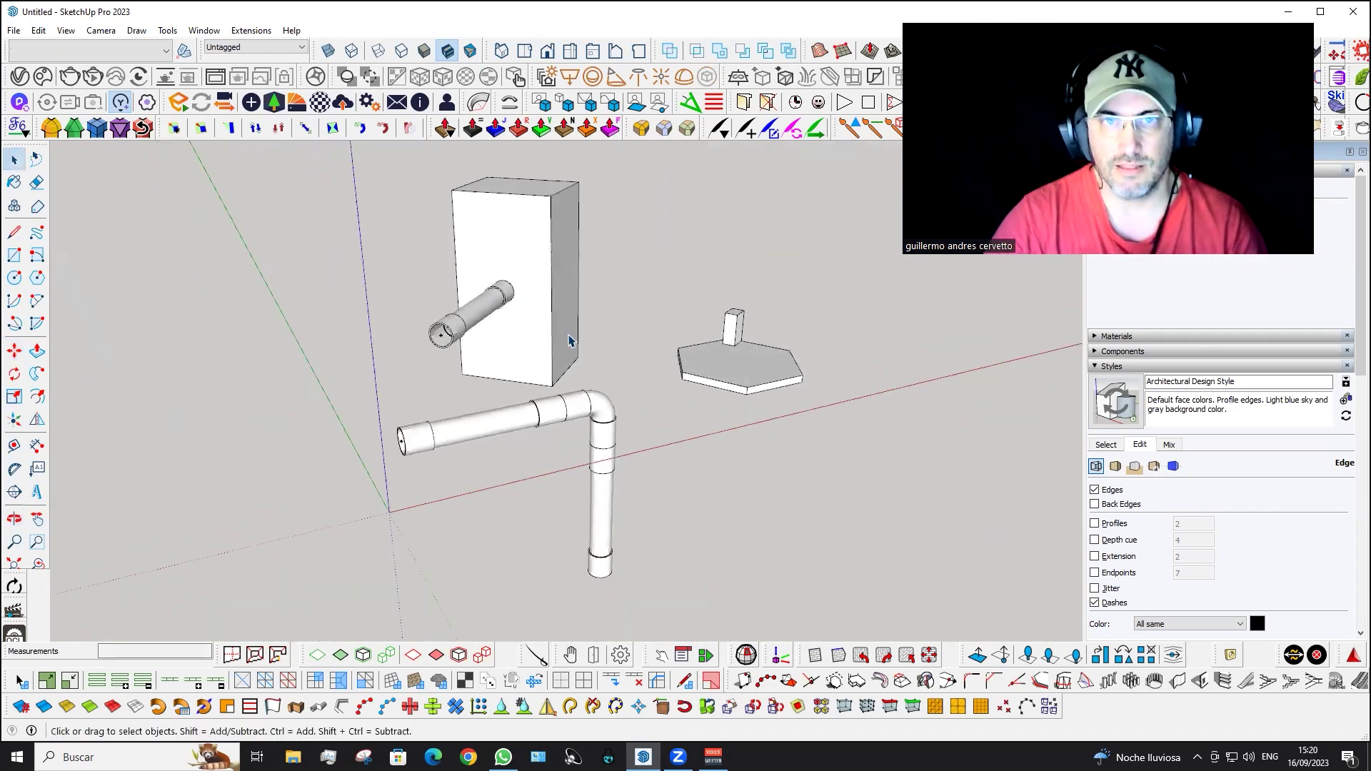
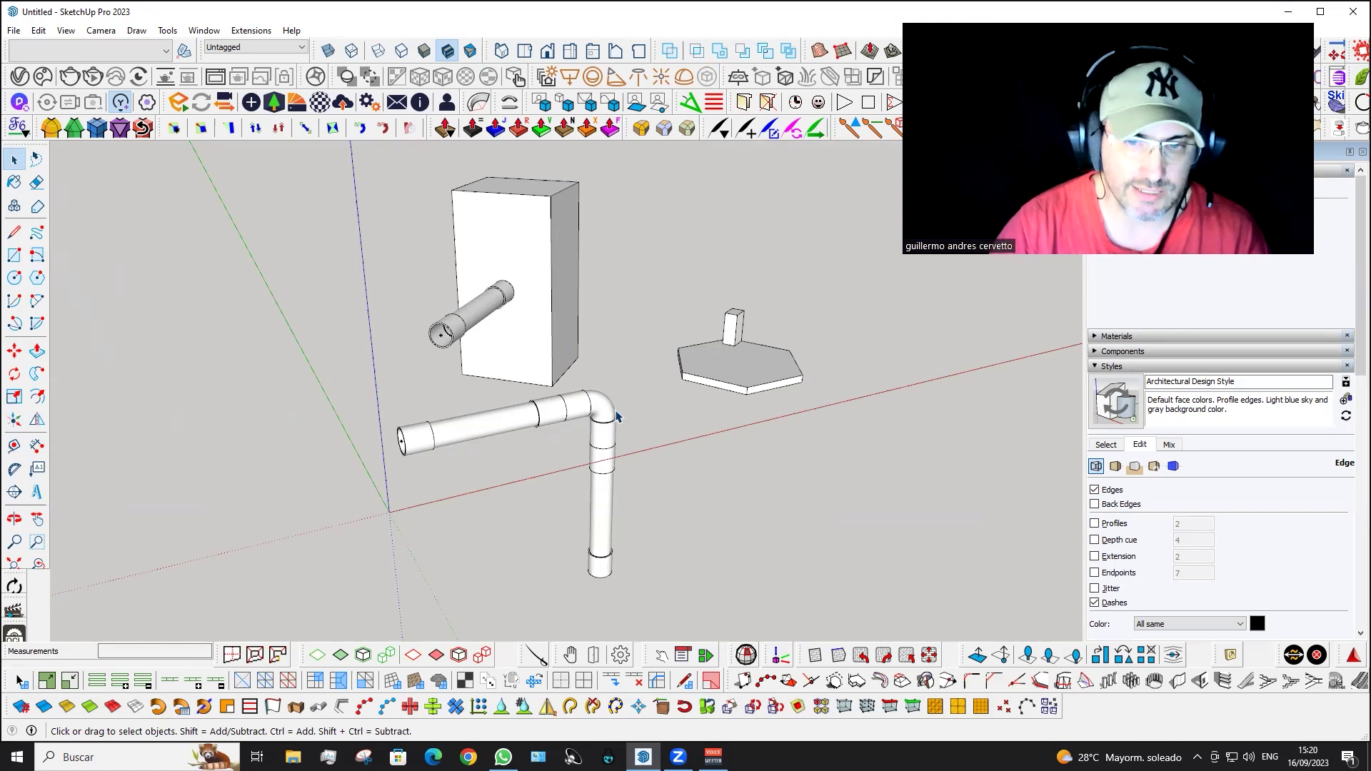
- Copy the elbow fitting off to the left with Move and Ctrl
click(587, 405)
middle_drag(587, 406, 588, 483)
key(m)
click(588, 483)
key(ctrl)
click(322, 483)
- Snap the elbow copy onto the left end of the pipe run
scroll(429, 469, up, 3)
middle_drag(429, 469, 404, 308)
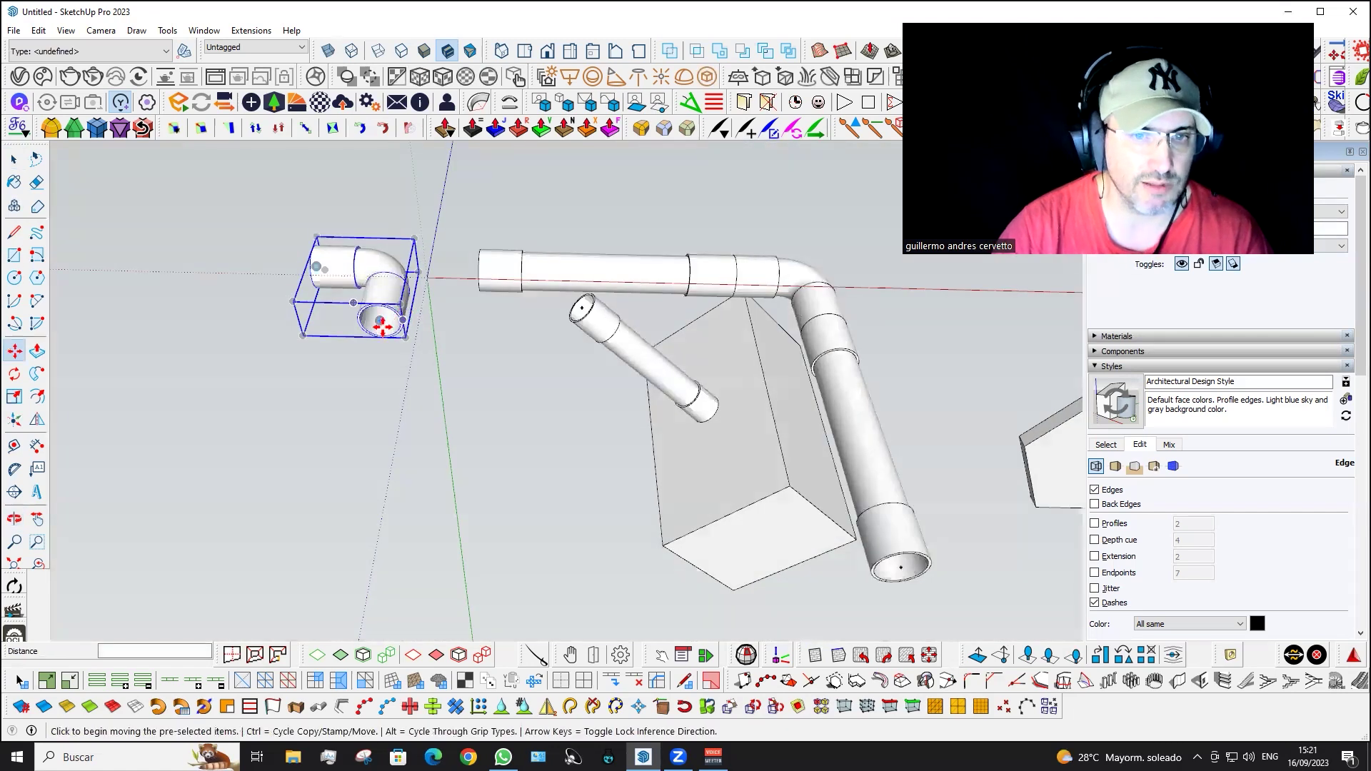
click(381, 320)
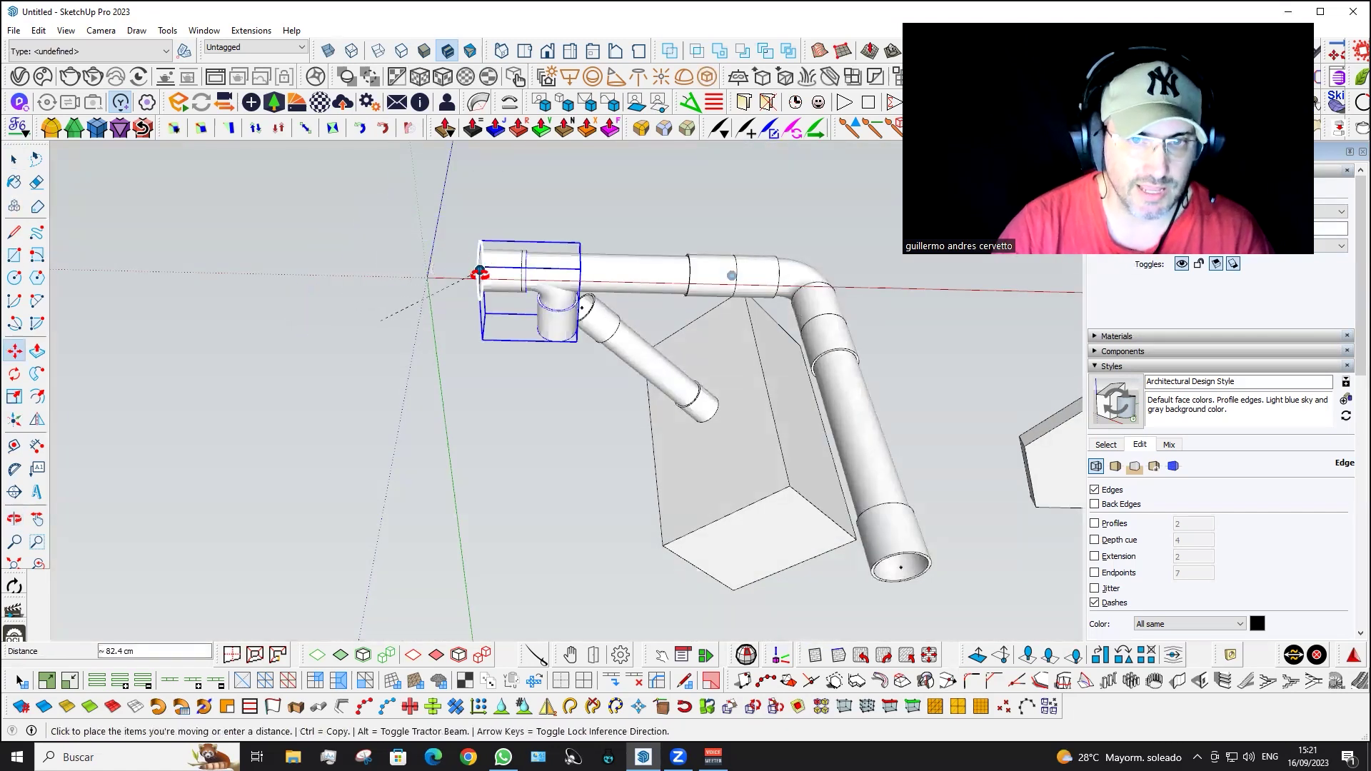
middle_drag(480, 273, 607, 557)
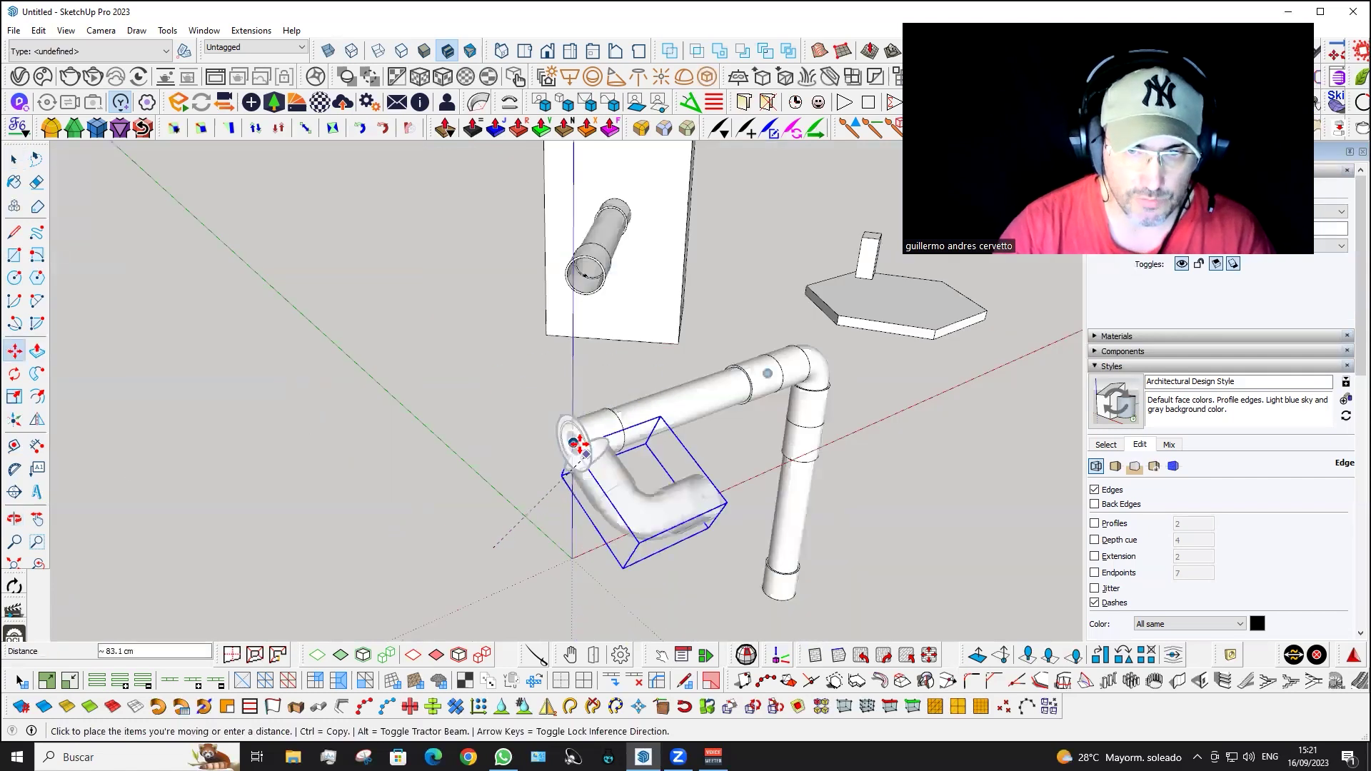
click(574, 443)
- Rotate the elbow copy about its opening so it lines up with the pipe
key(q)
key(Up)
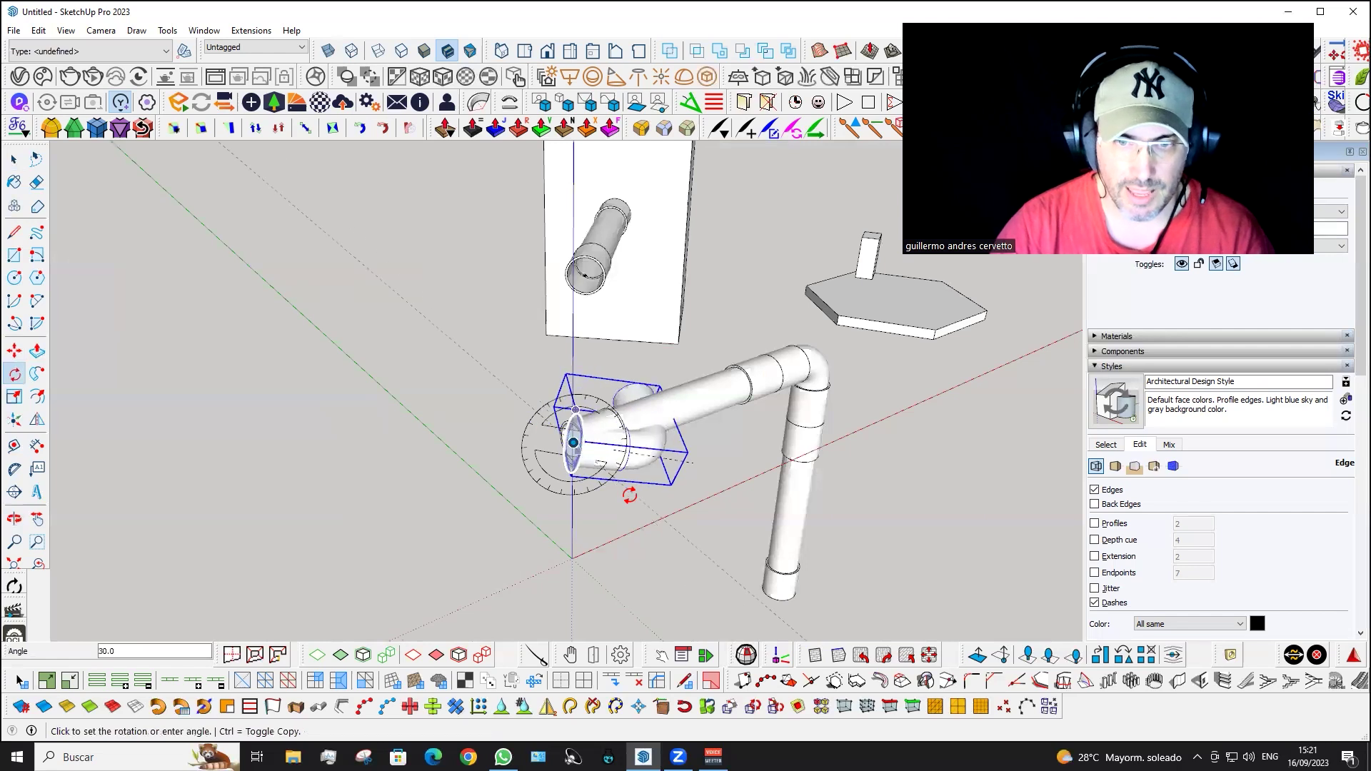
mouse_move(597, 503)
middle_down()
mouse_move(678, 574)
mouse_move(512, 536)
middle_up()
key(space)
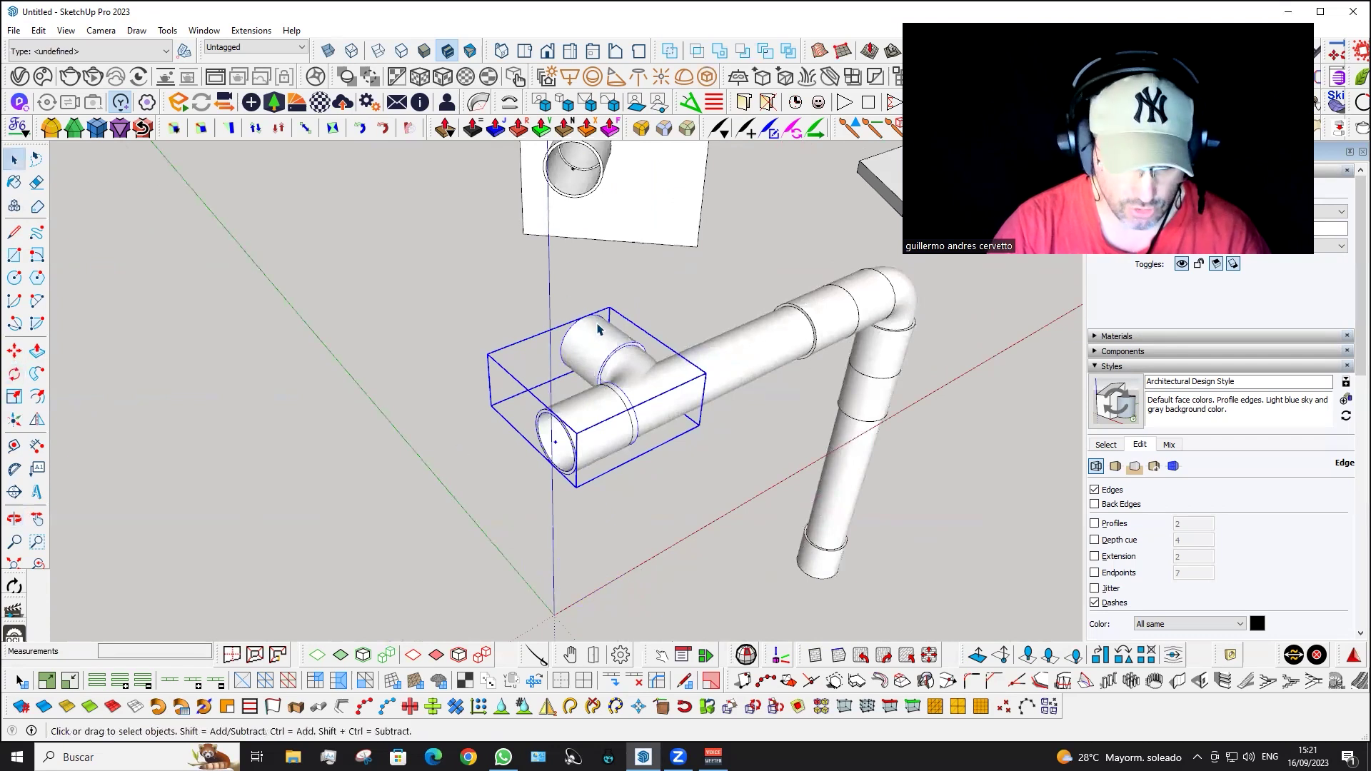
key(q)
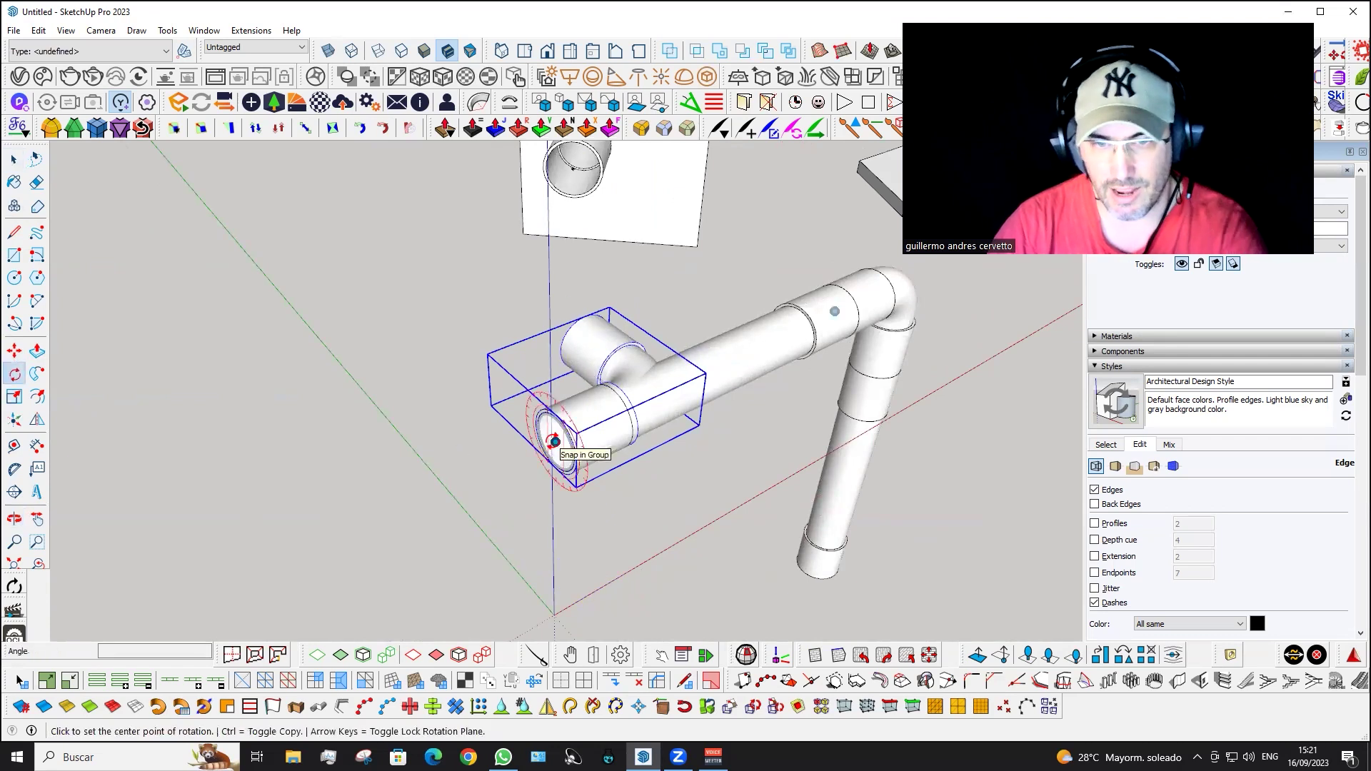
click(555, 440)
click(572, 458)
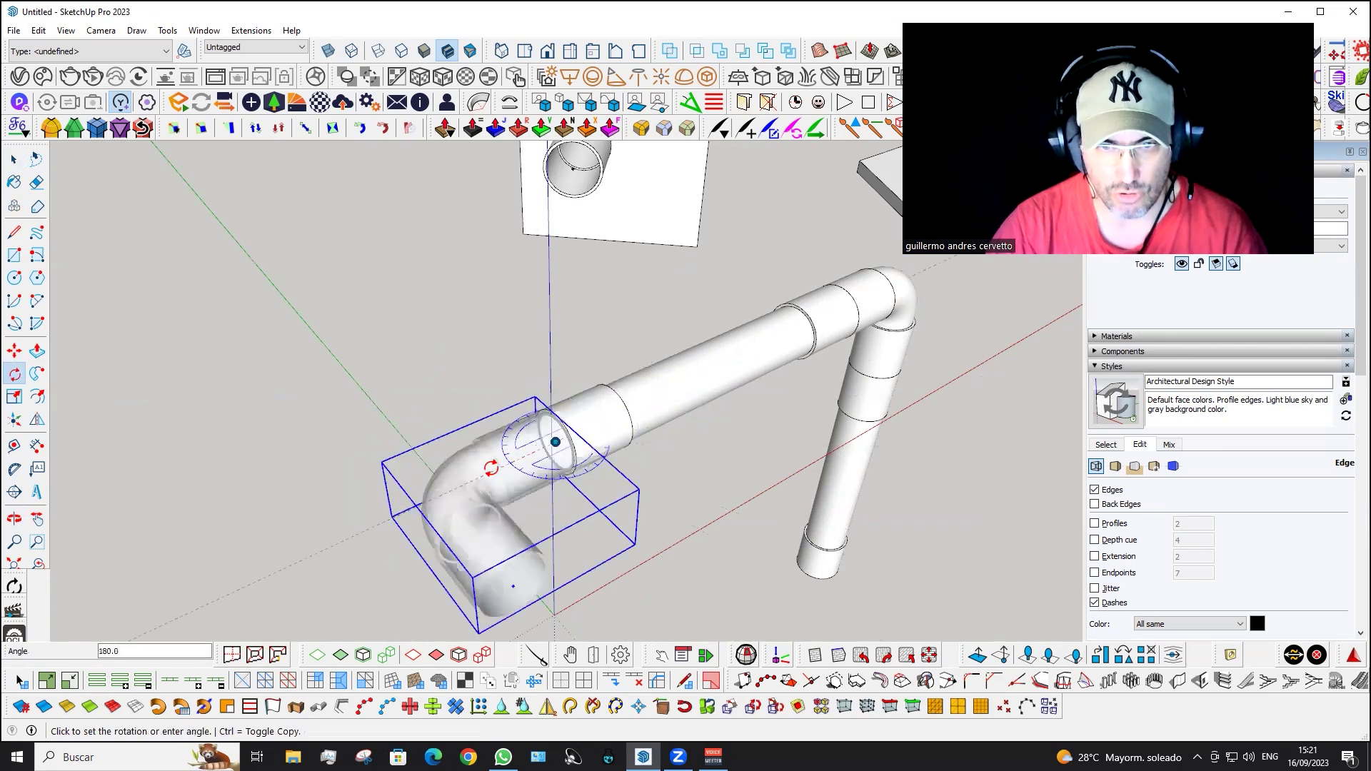
click(473, 478)
- Zoom and orbit to check the fitting, then clear the selection
middle_drag(472, 478, 332, 474)
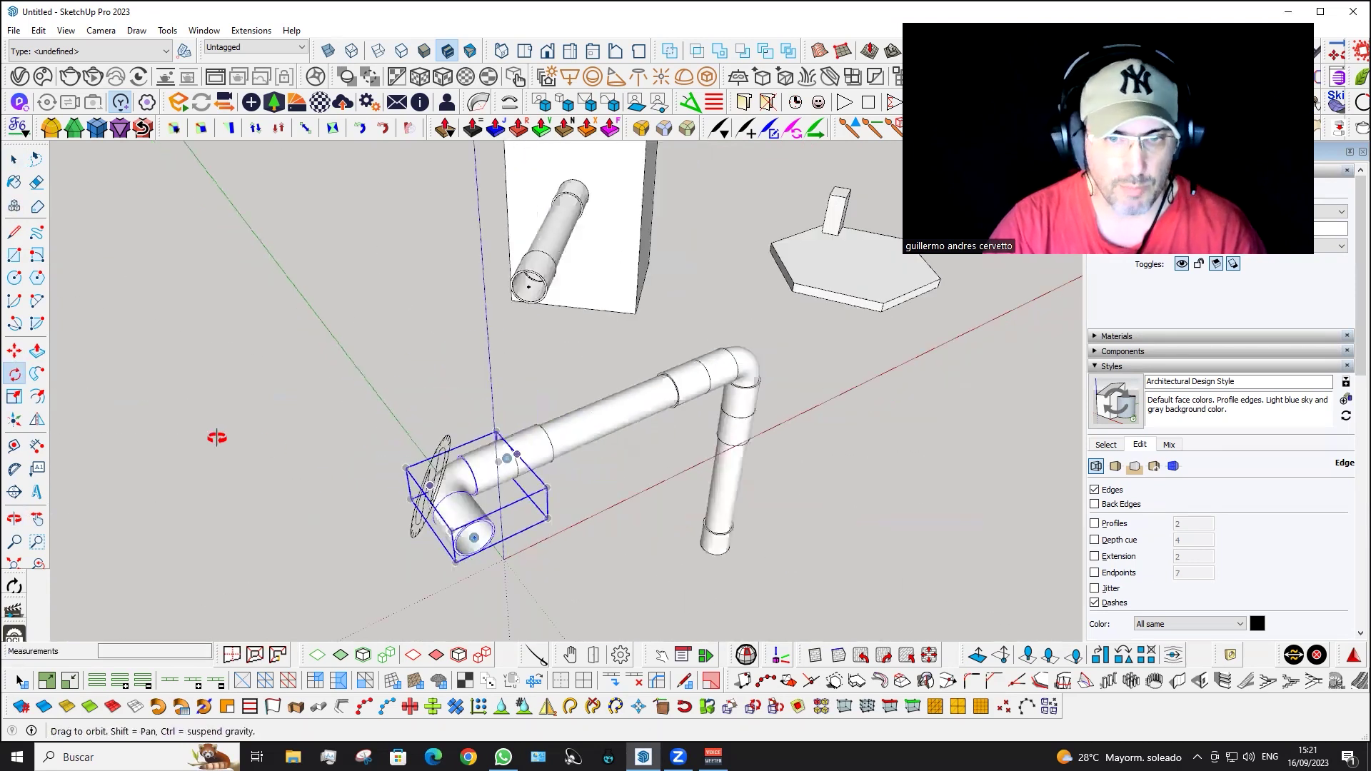
scroll(392, 425, up, 2)
scroll(392, 426, up, 2)
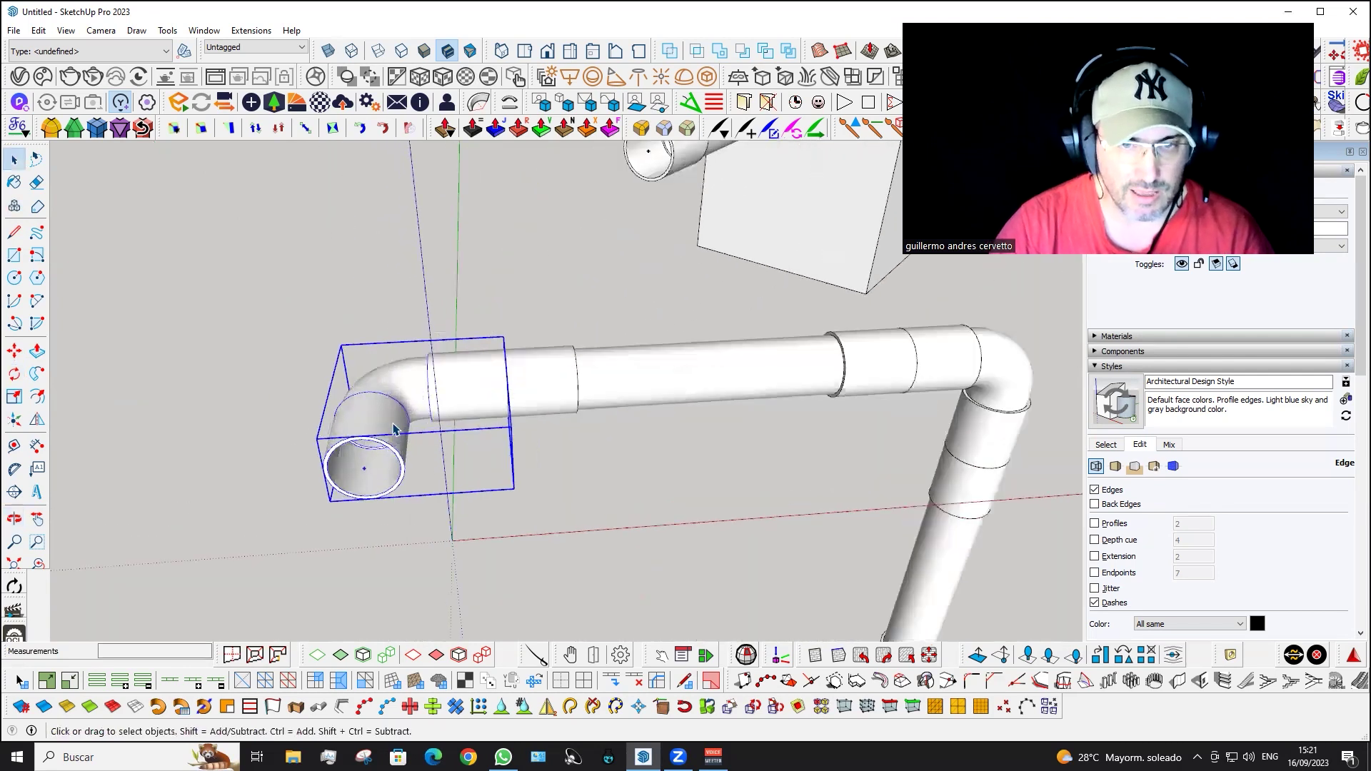
scroll(392, 426, up, 2)
scroll(393, 426, down, 2)
scroll(413, 330, down, 3)
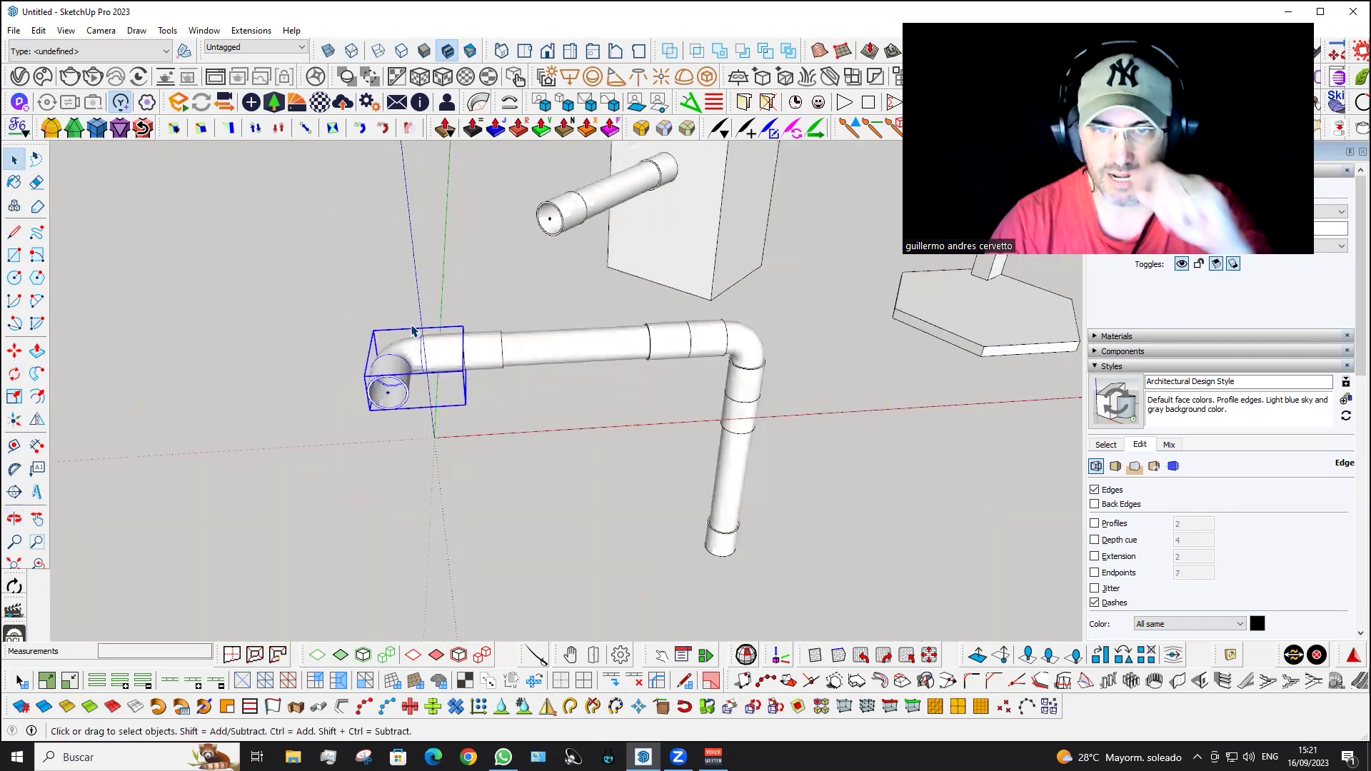
scroll(452, 346, down, 2)
mouse_move(452, 346)
middle_down()
mouse_move(489, 306)
mouse_move(500, 360)
mouse_move(519, 346)
mouse_move(509, 380)
mouse_move(530, 405)
mouse_move(493, 448)
mouse_move(483, 433)
middle_up()
click(524, 348)
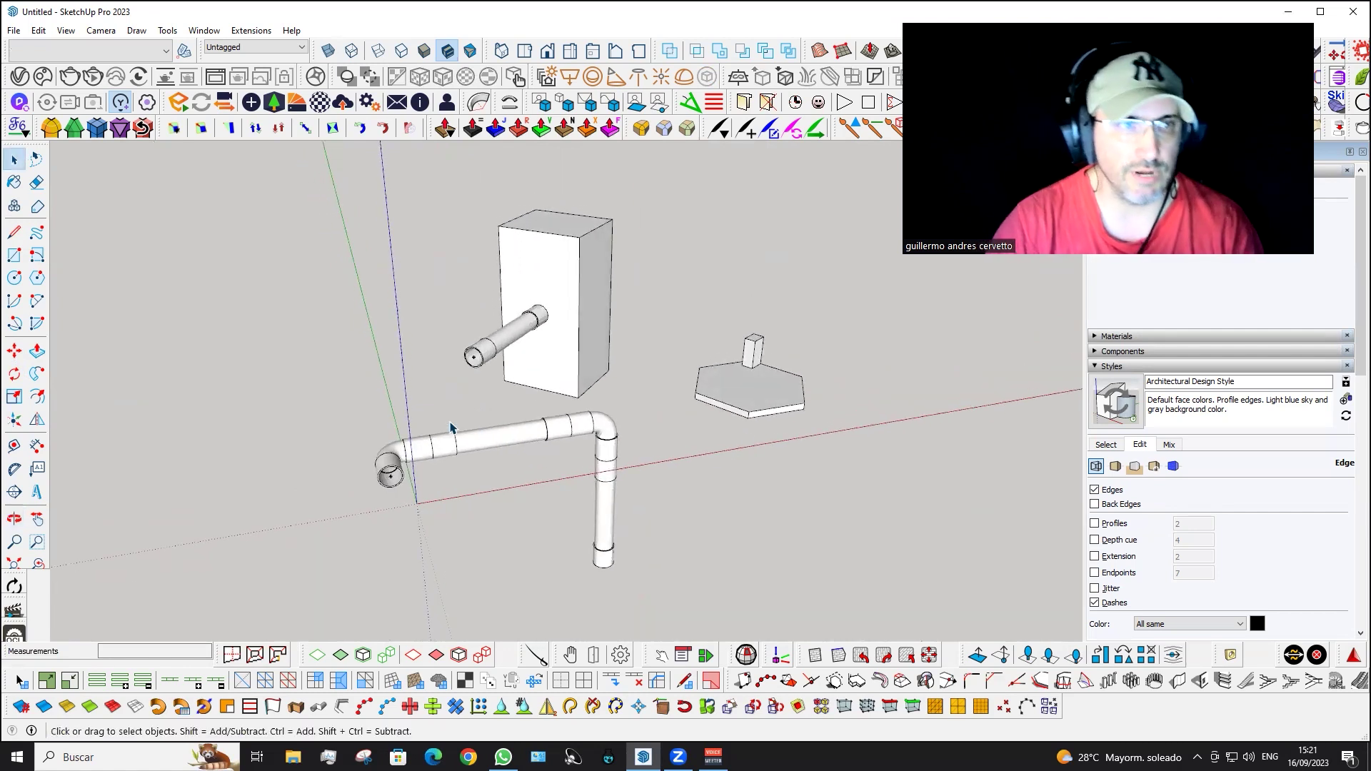
mouse_move(521, 425)
middle_down()
mouse_move(603, 388)
mouse_move(532, 393)
mouse_move(486, 422)
mouse_move(480, 541)
mouse_move(298, 545)
mouse_move(551, 392)
mouse_move(361, 379)
mouse_move(359, 343)
middle_up()
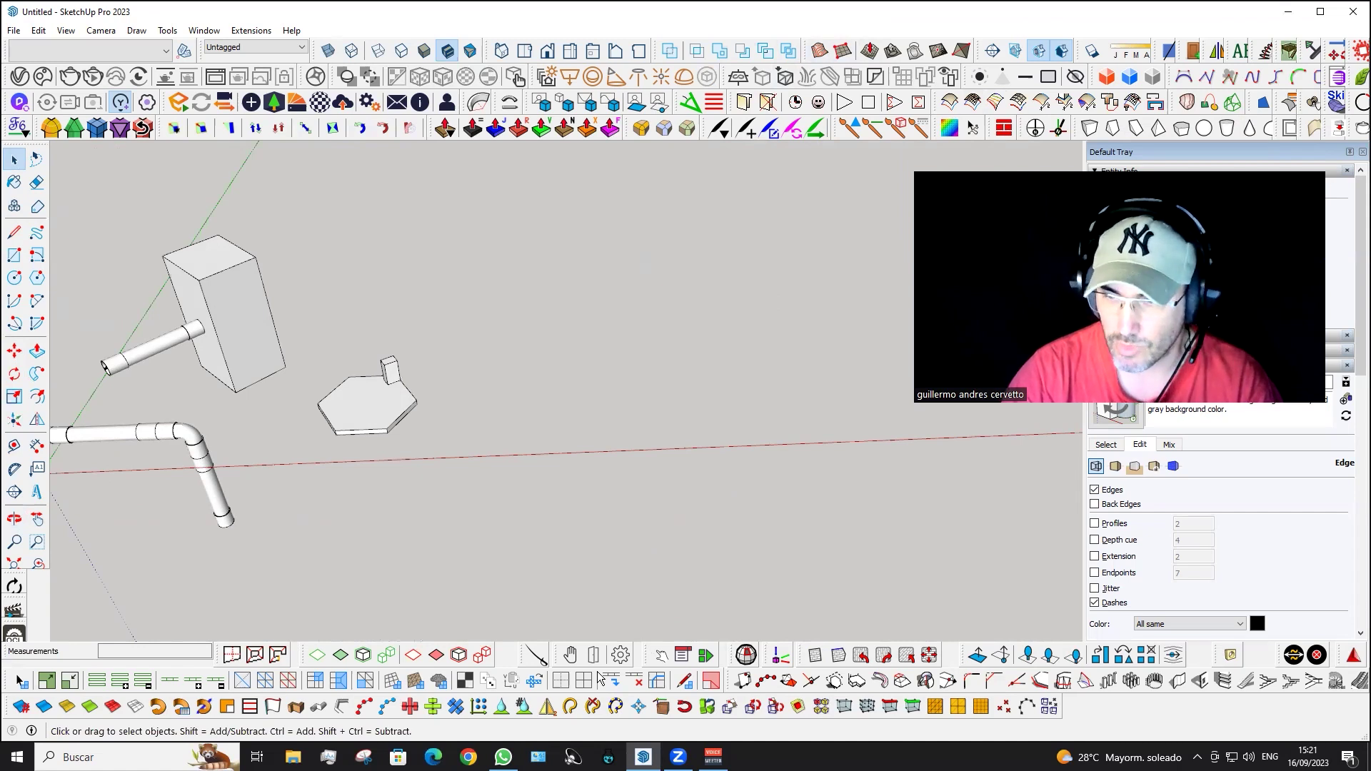
- Draw a rectangular face beside the hexagon base
middle_drag(518, 362, 530, 362)
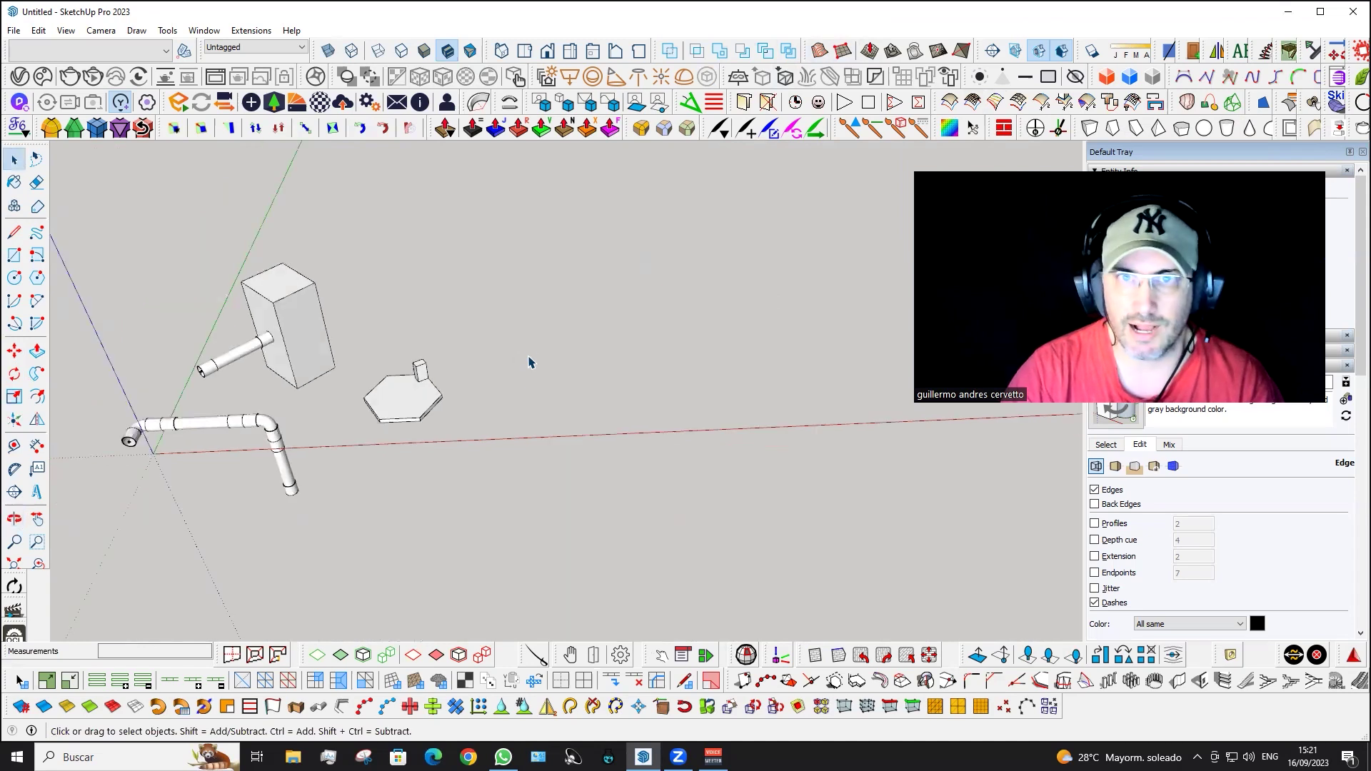
key(r)
click(509, 325)
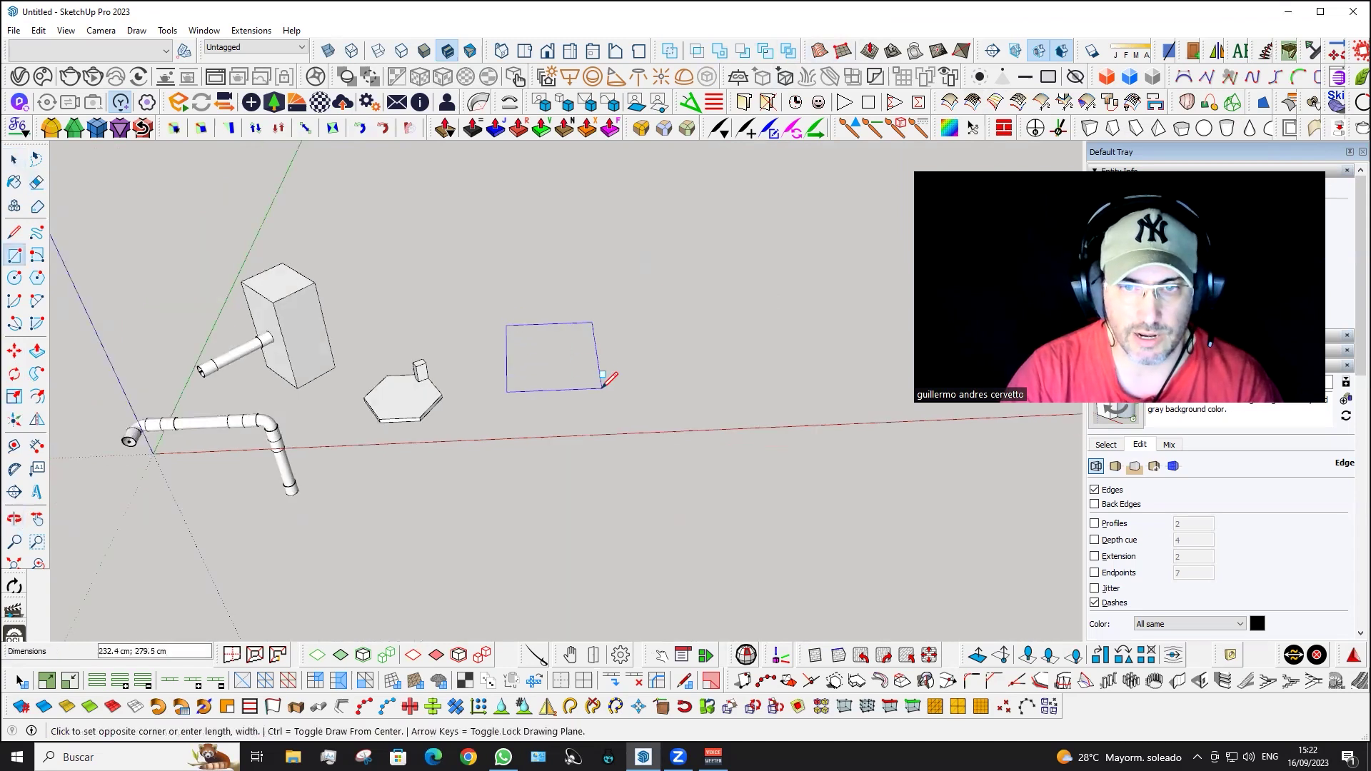
click(577, 366)
- Copy the face against its edge with a typed 10 offset, then undo the misplaced copy
scroll(561, 355, up, 3)
key(space)
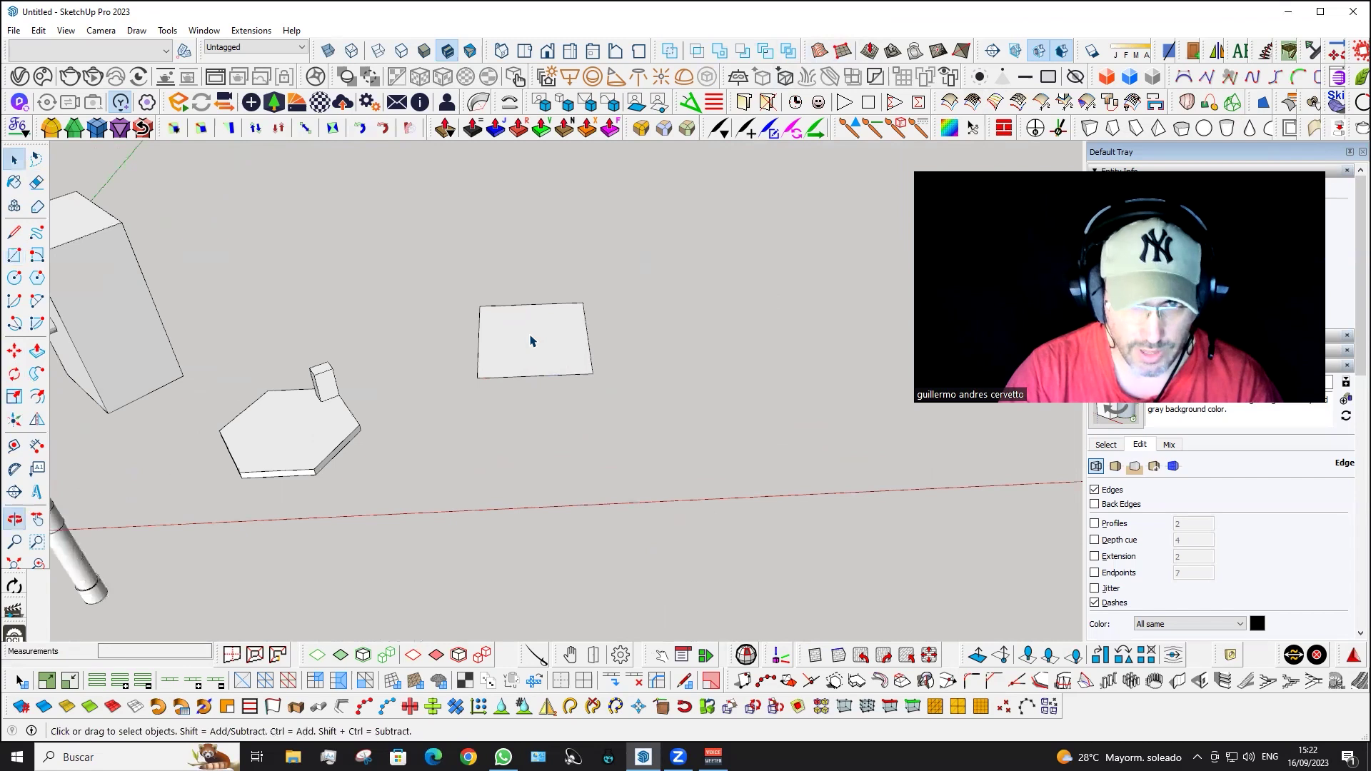
double_click(514, 330)
key(m)
click(481, 303)
key(ctrl)
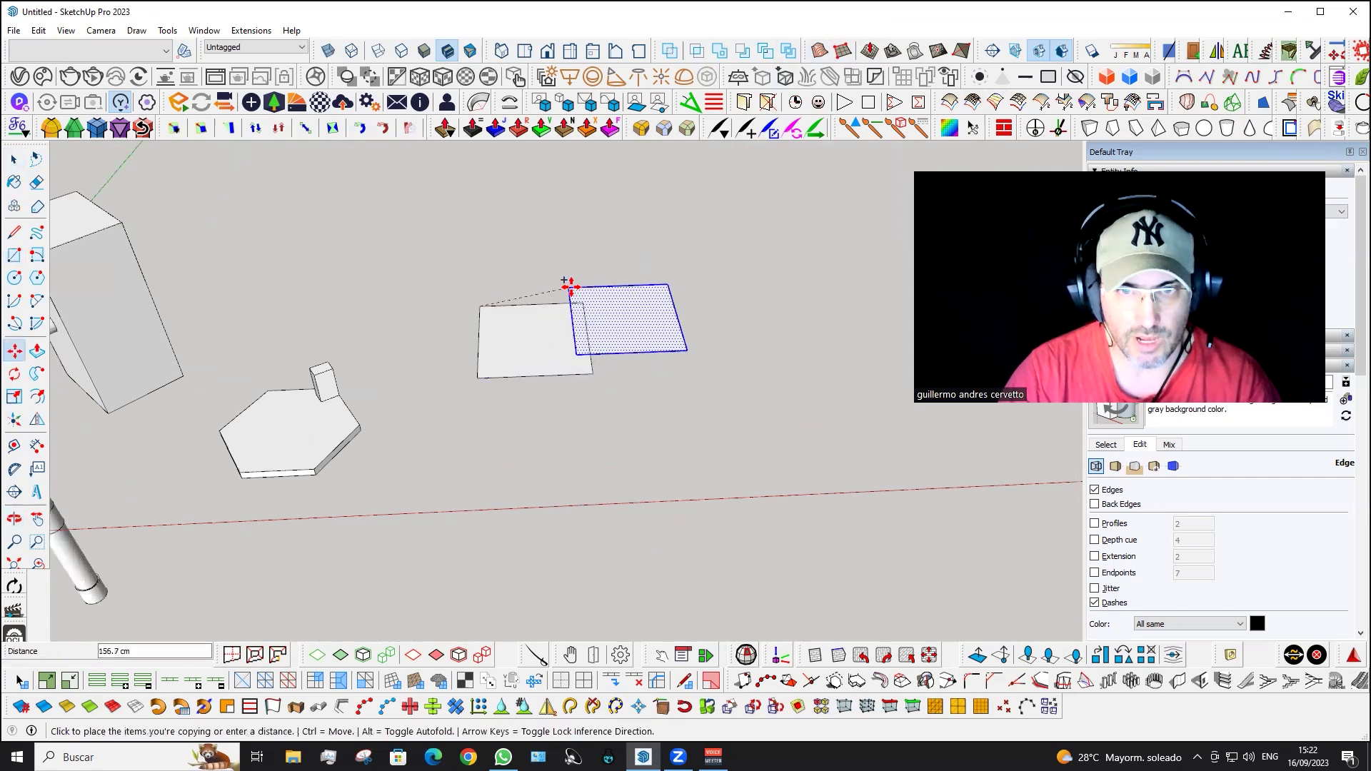
click(577, 301)
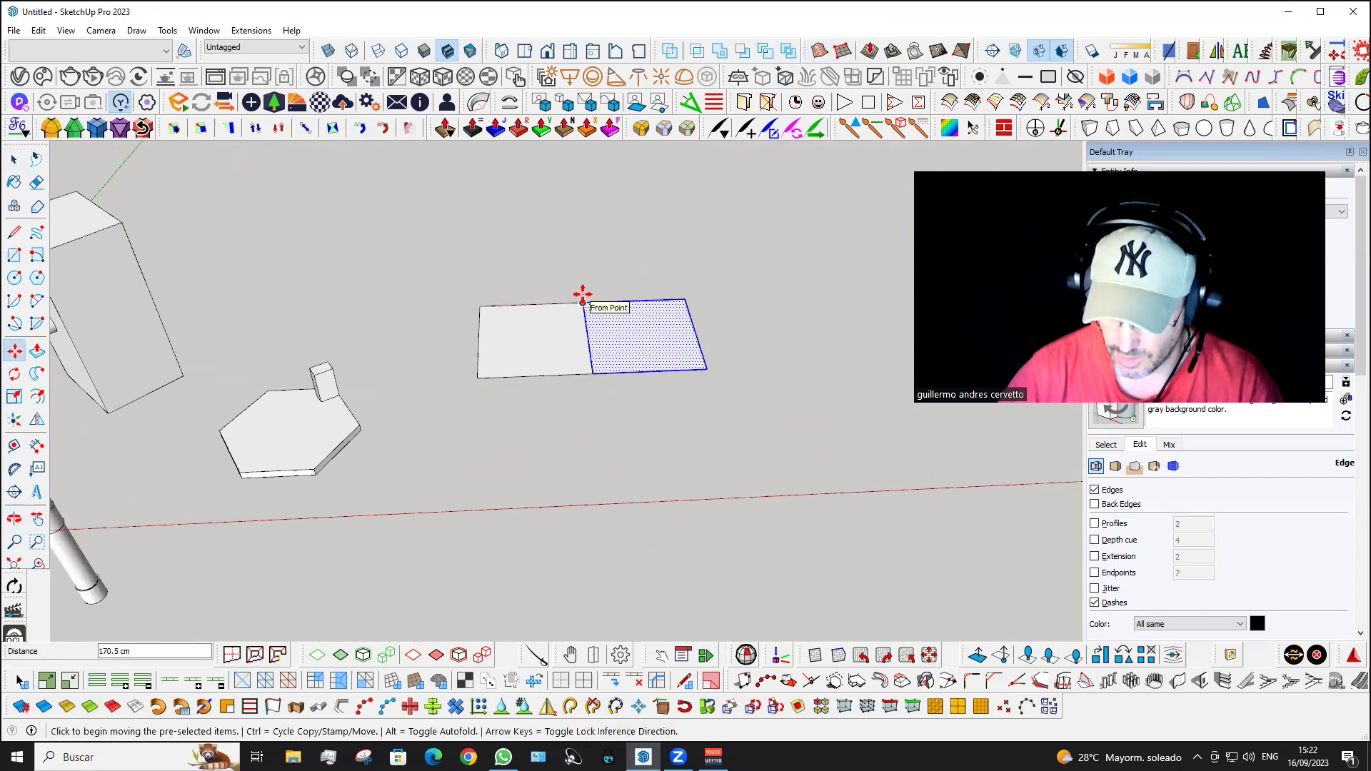
text(10)
key(Return)
key(ctrl+z)
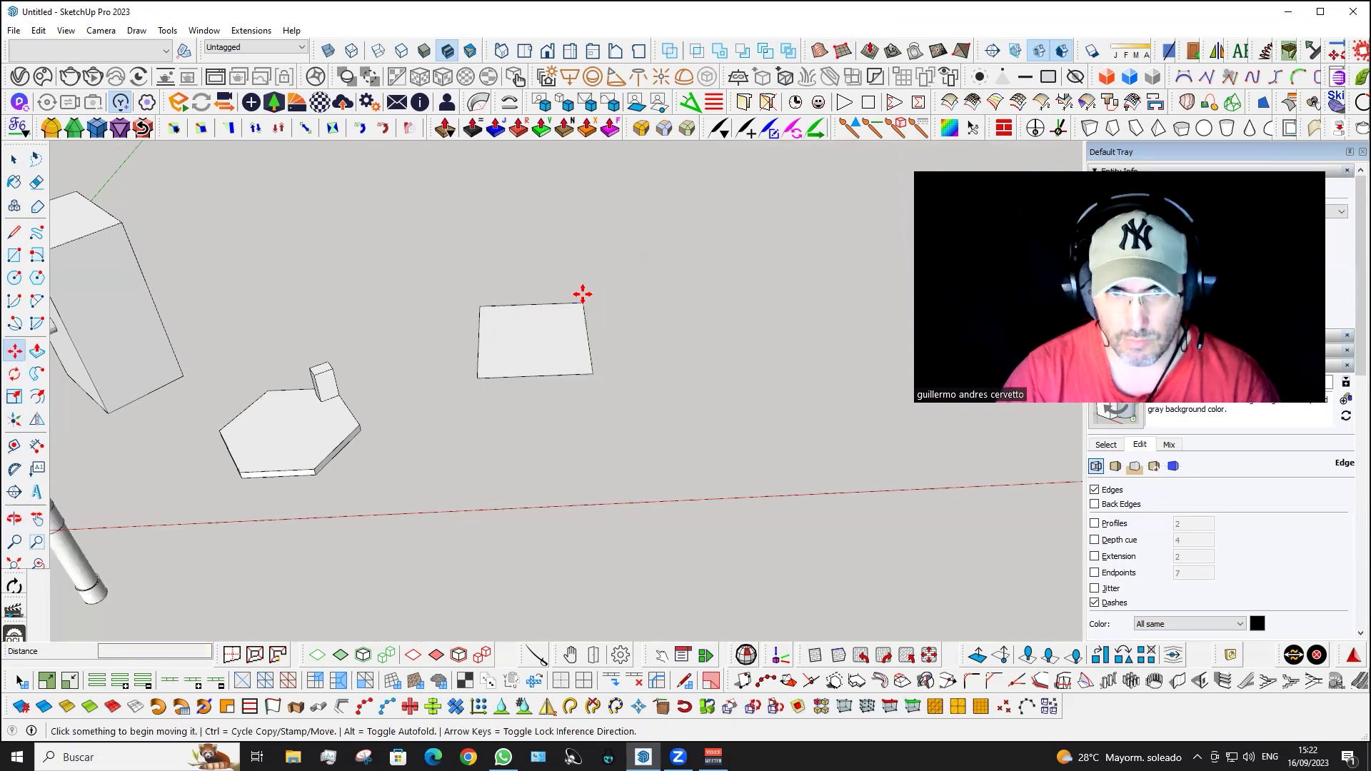
key(space)
- Copy the face right beside the original and repeat it ten times in a row
click(549, 320)
key(m)
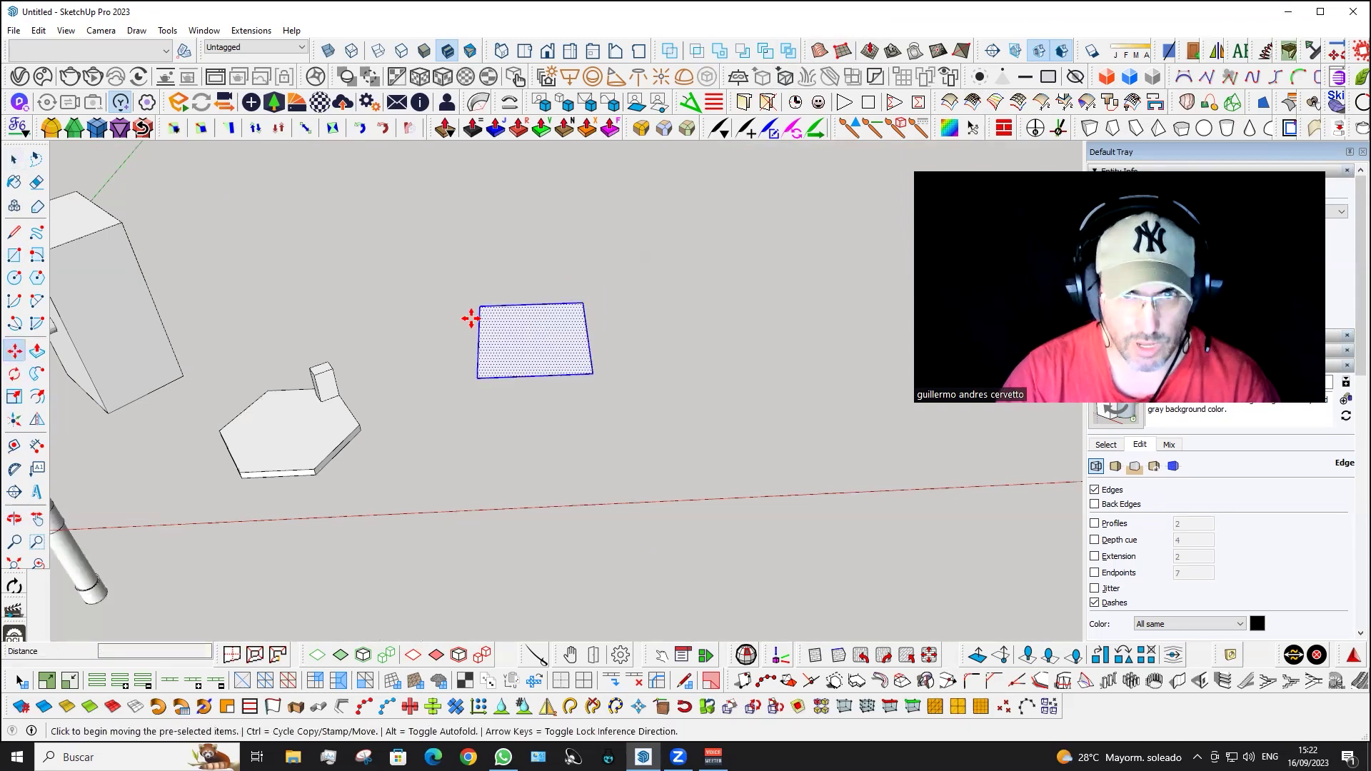
key(ctrl)
click(478, 304)
click(584, 305)
key(Return)
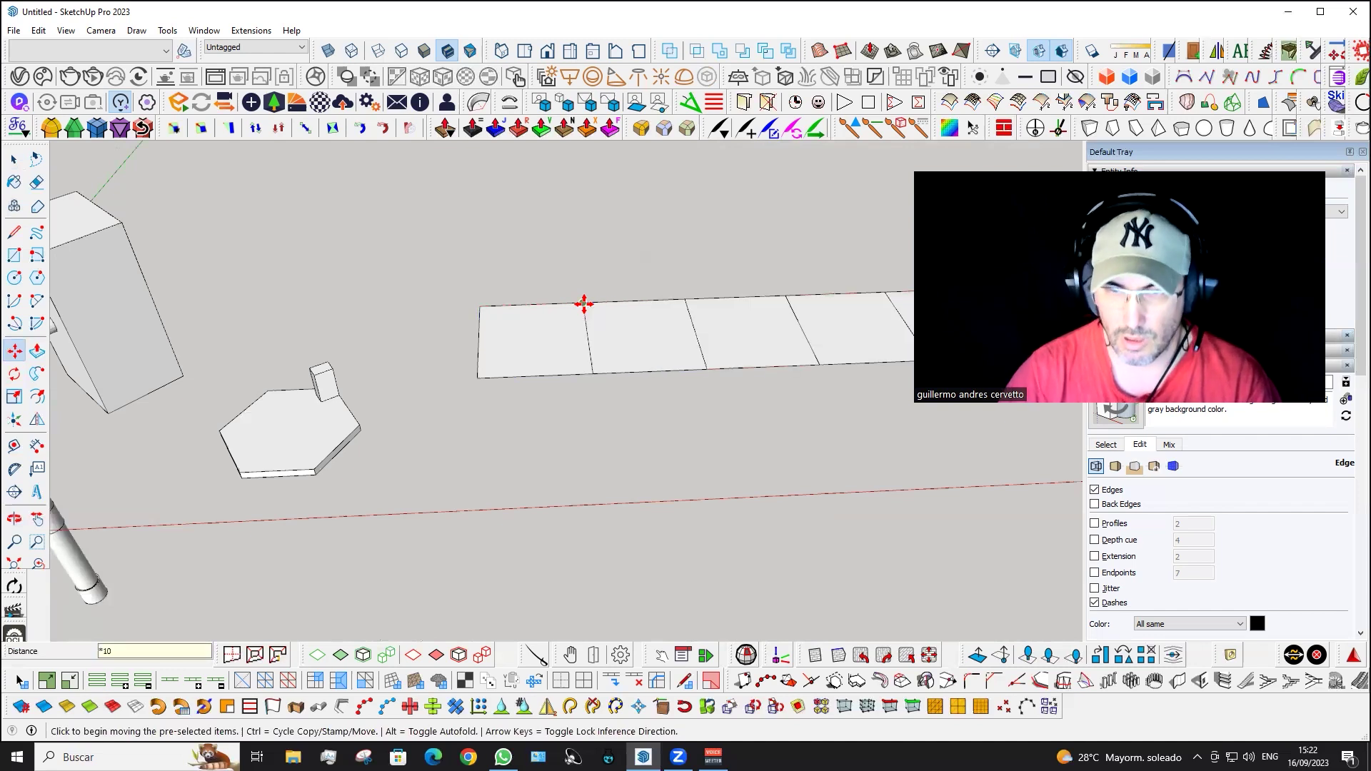
- Zoom out to view the row of tiles and clear the selection
scroll(334, 336, down, 2)
scroll(379, 318, down, 2)
scroll(423, 369, down, 2)
scroll(423, 369, down, 1)
key(space)
click(908, 390)
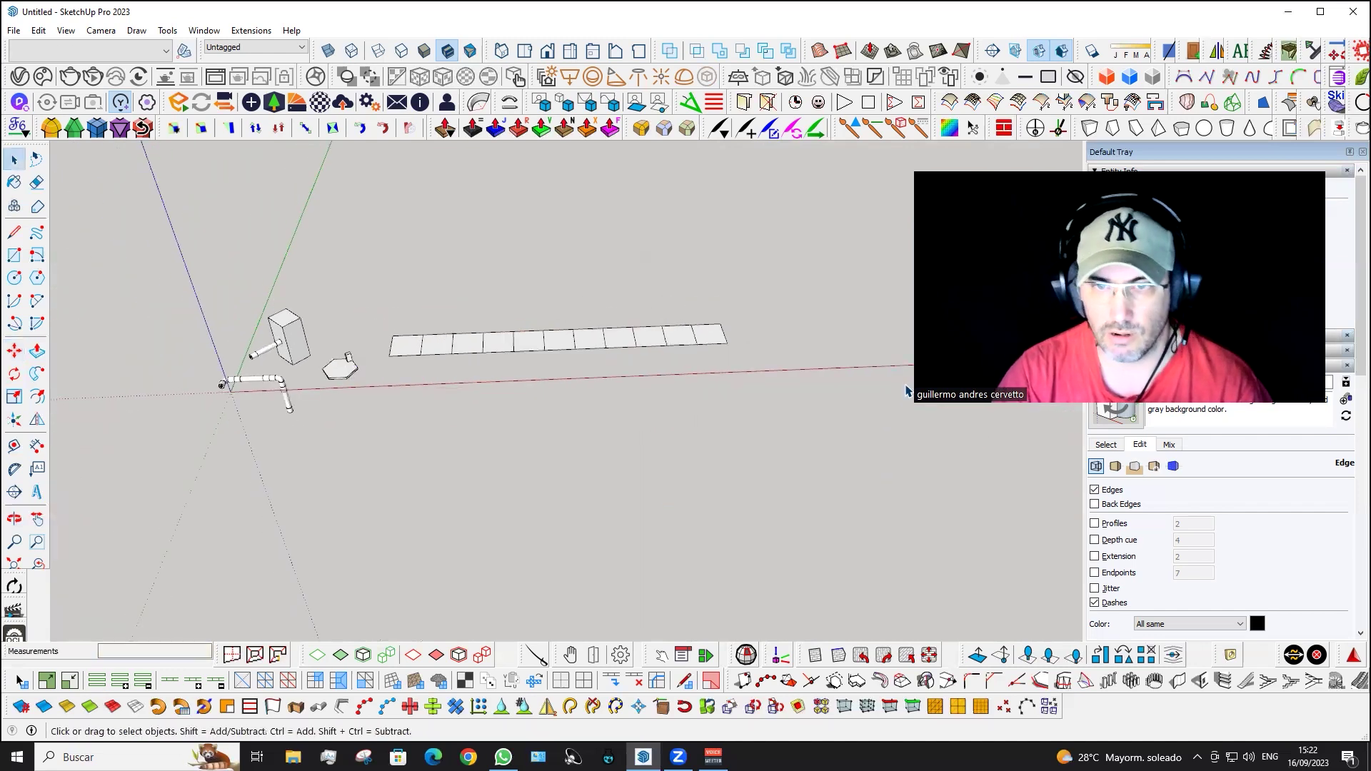
- Select the tile strip and copy it with Move and Ctrl at a typed distance
drag(414, 421, 380, 424)
key(m)
scroll(392, 383, up, 1)
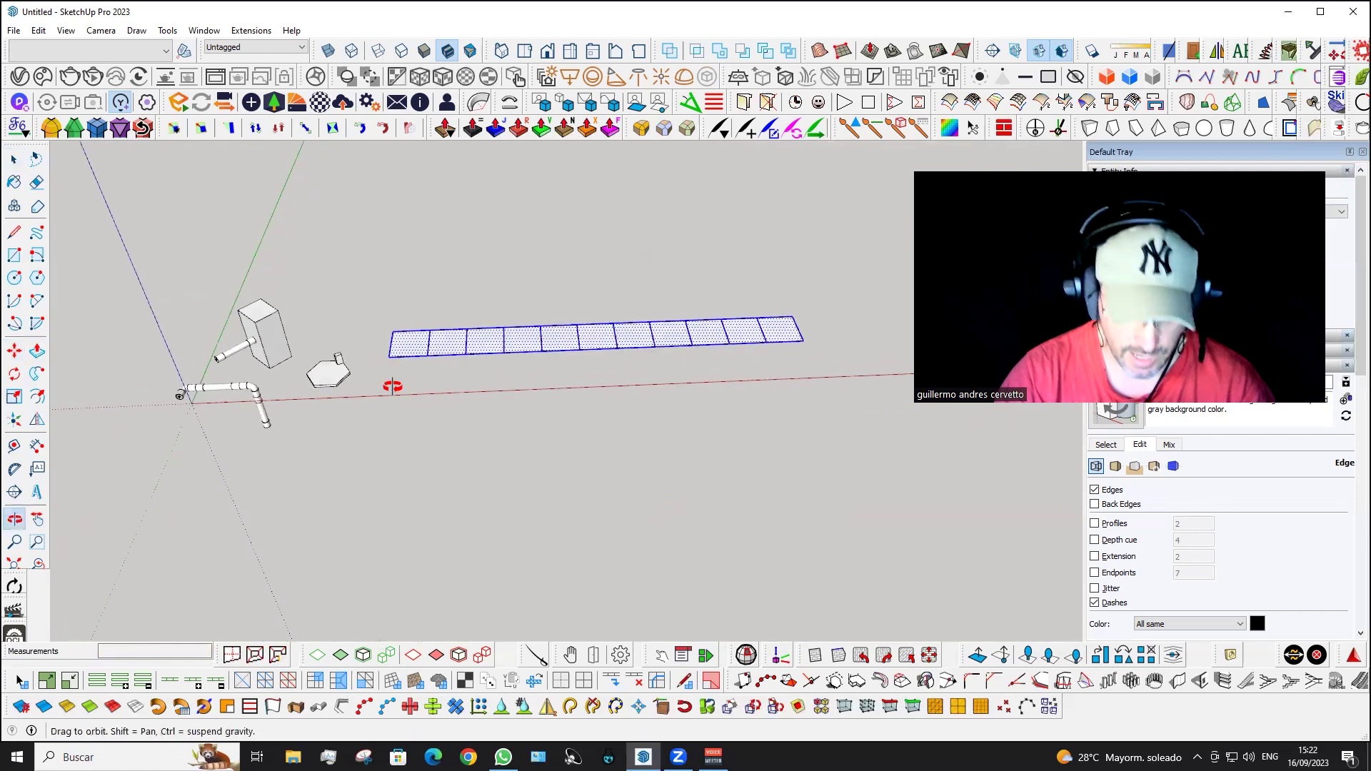
scroll(397, 353, up, 1)
click(393, 325)
key(ctrl)
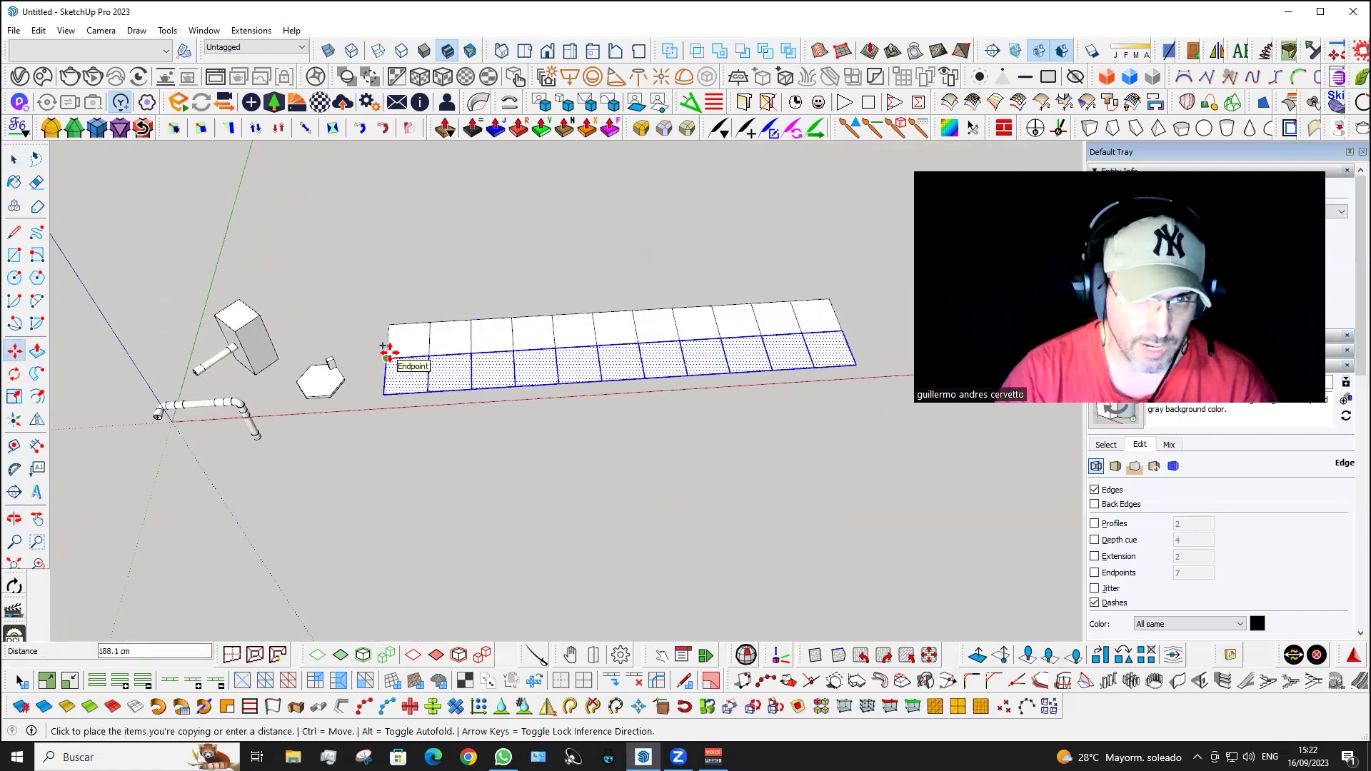
key(Return)
- Return to selecting and orbit the view around the strip
key(z)
key(alt+x)
key(space)
key(ctrl+t)
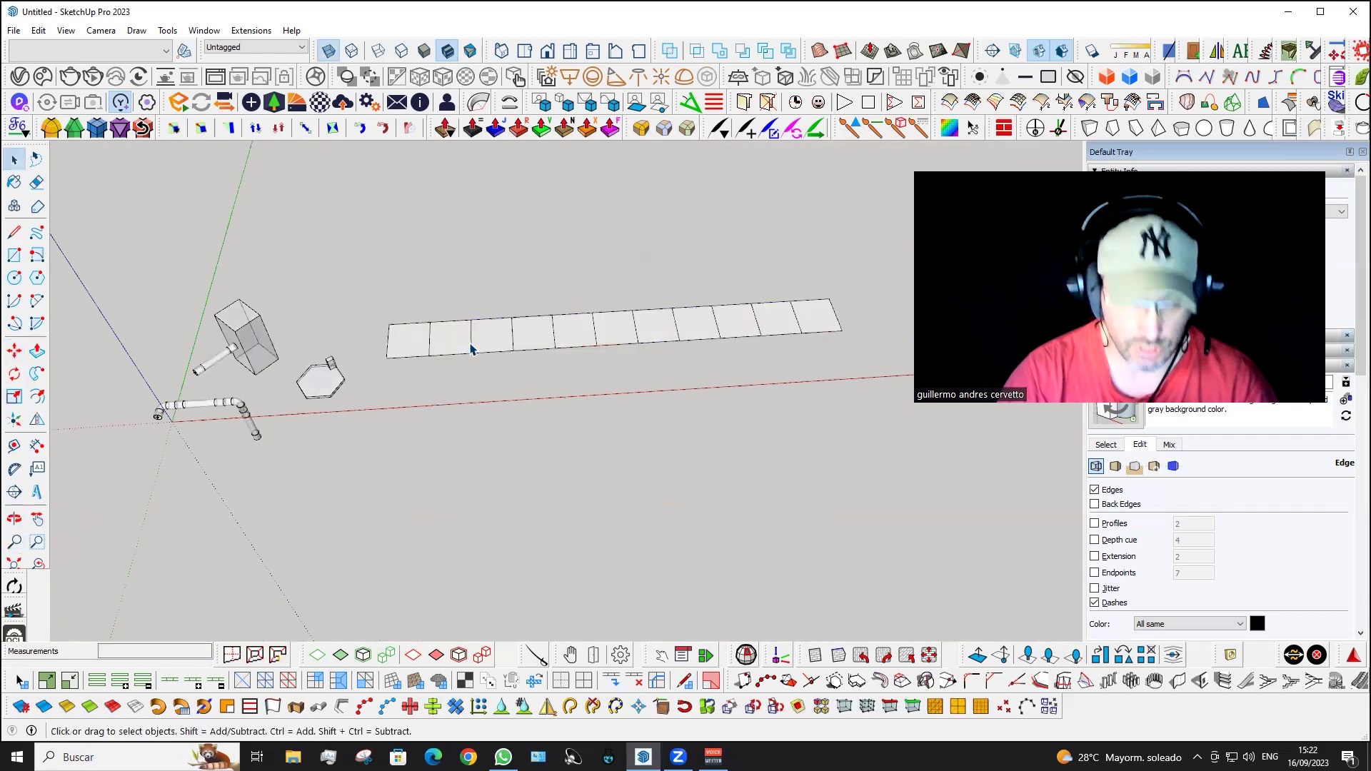
mouse_move(539, 343)
middle_down()
mouse_move(711, 432)
mouse_move(785, 353)
middle_up()
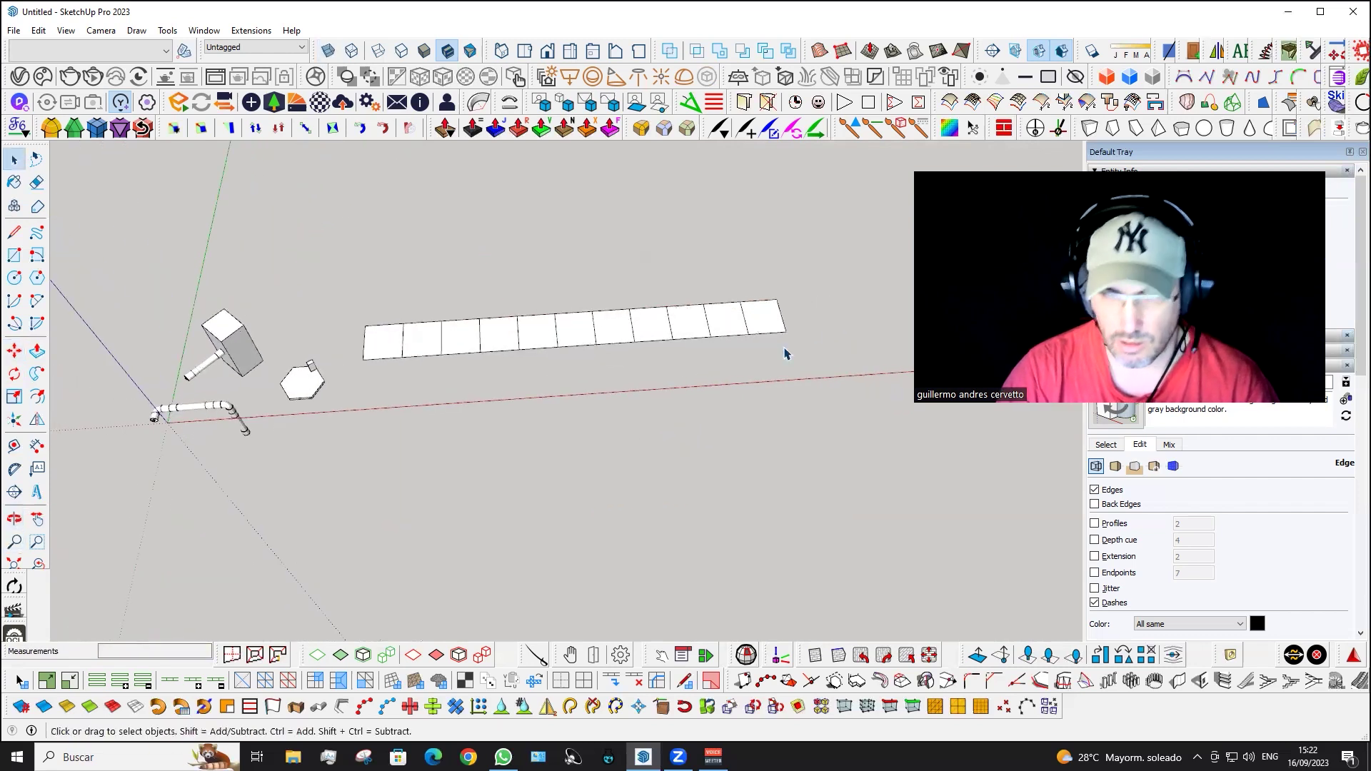
- Copy the strip downward ten times into a square grid and orbit to view it
drag(350, 555, 350, 553)
key(m)
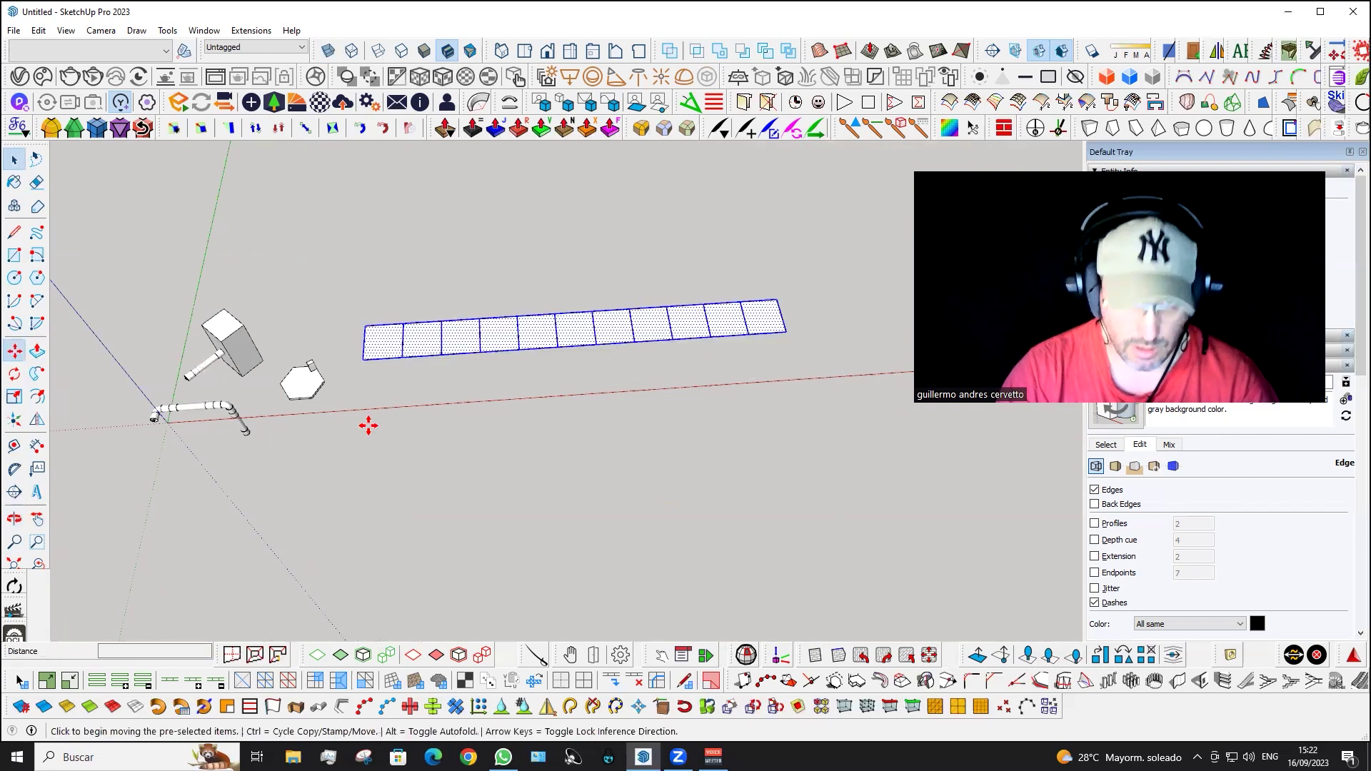
click(367, 327)
key(ctrl)
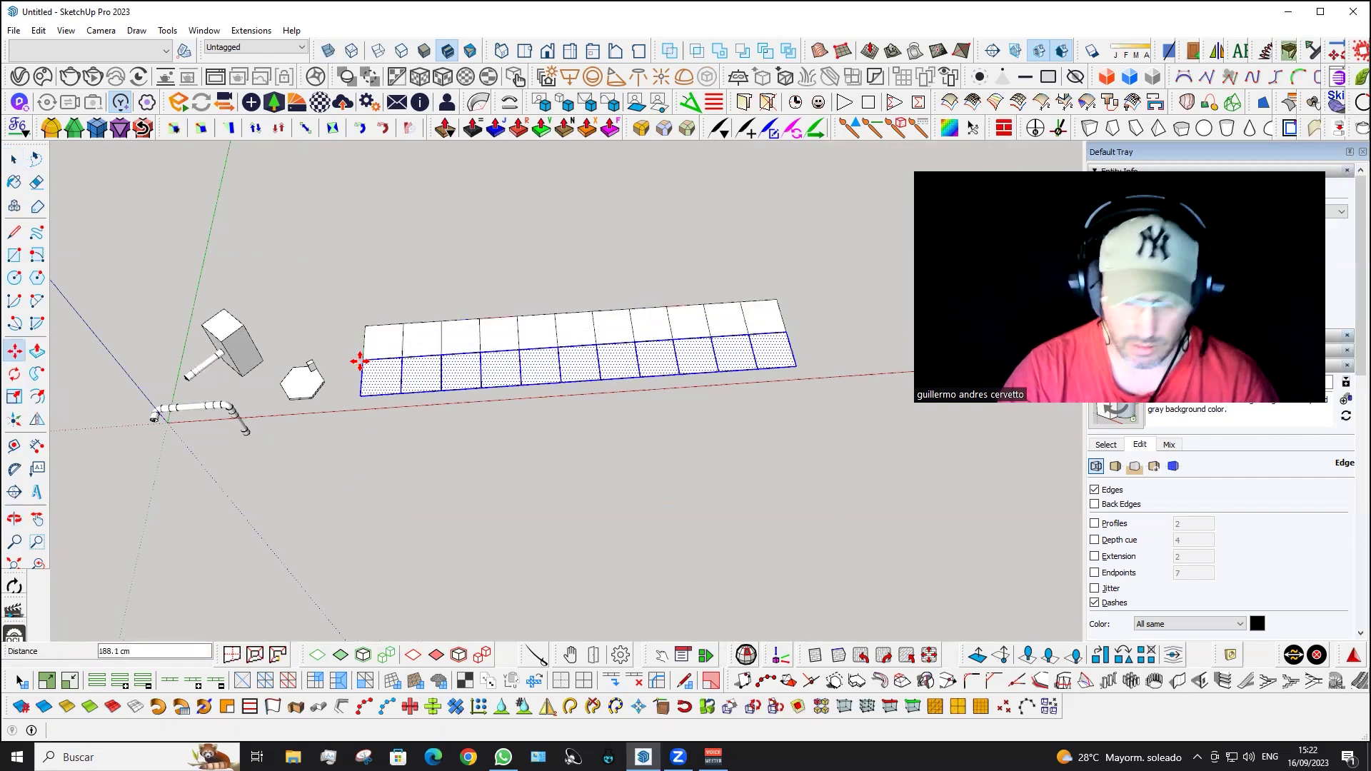
text(*10)
key(Return)
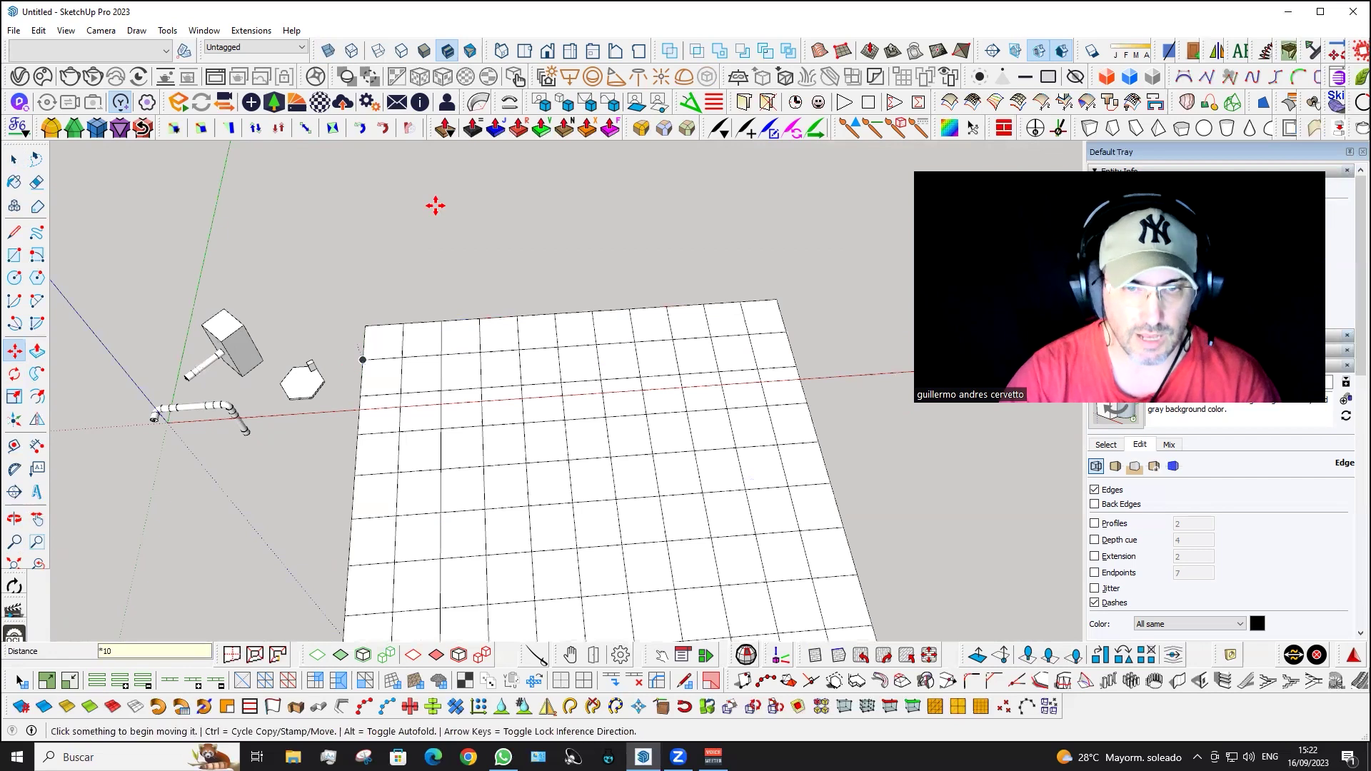
middle_drag(434, 205, 419, 298)
middle_drag(422, 364, 475, 391)
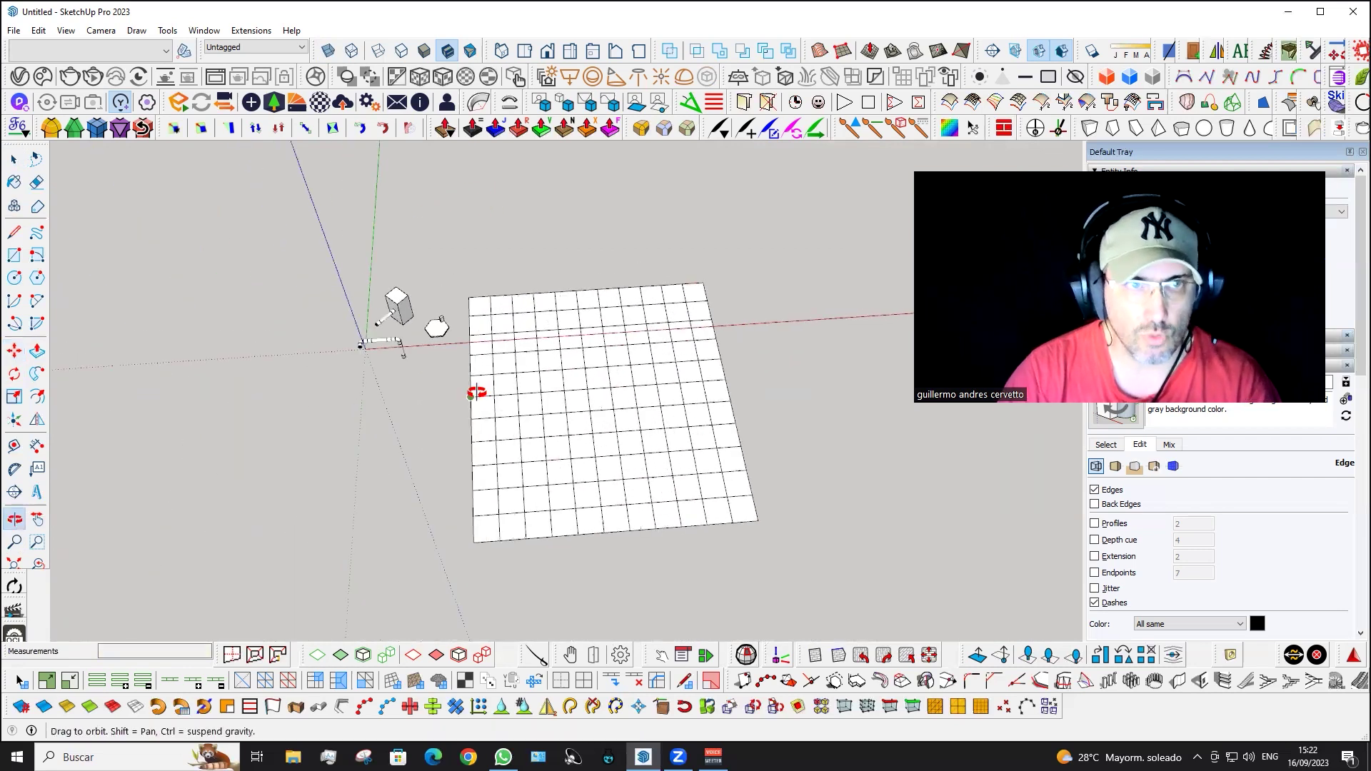
- Draw freehand Lasso Select loops around grid faces, then clear the selection
click(36, 159)
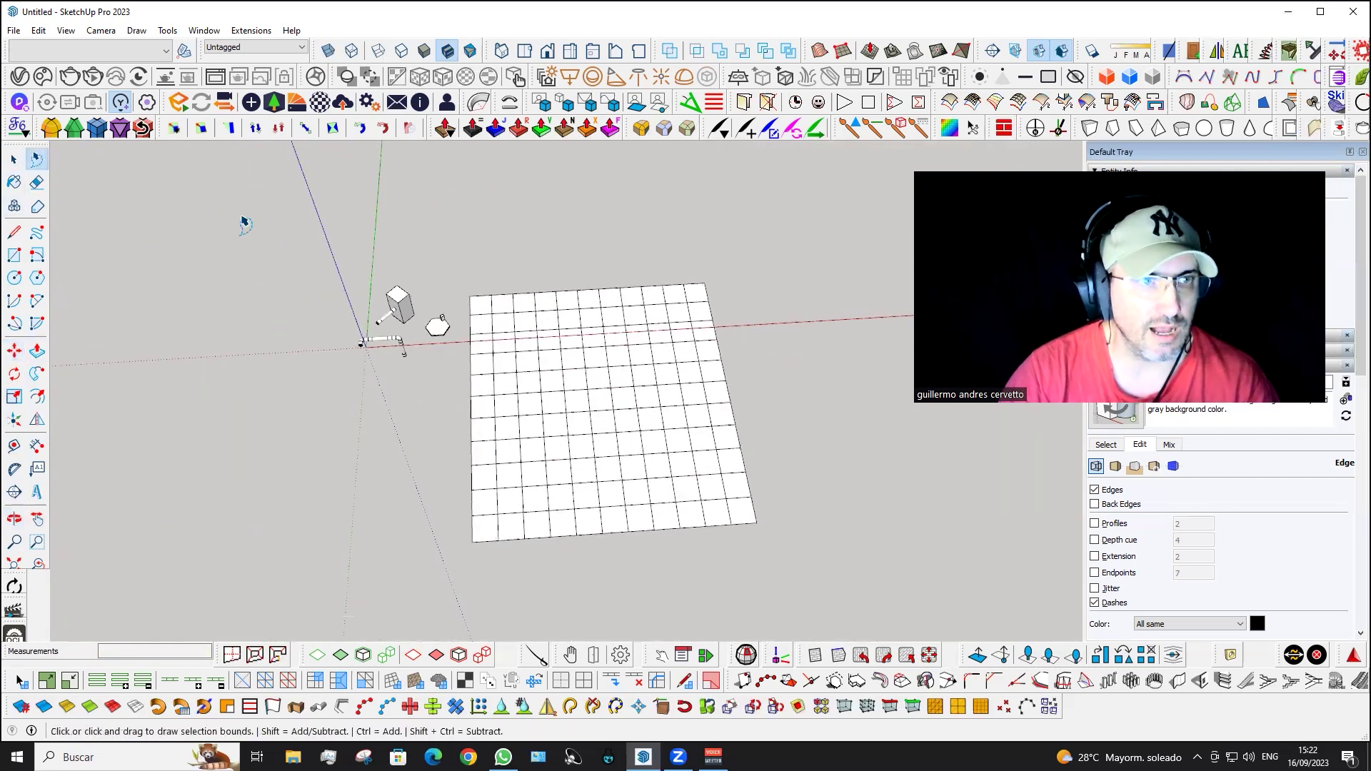
mouse_move(614, 444)
middle_down()
mouse_move(346, 340)
mouse_move(297, 349)
middle_up()
mouse_move(297, 349)
mouse_down()
mouse_move(804, 284)
mouse_move(833, 483)
mouse_up()
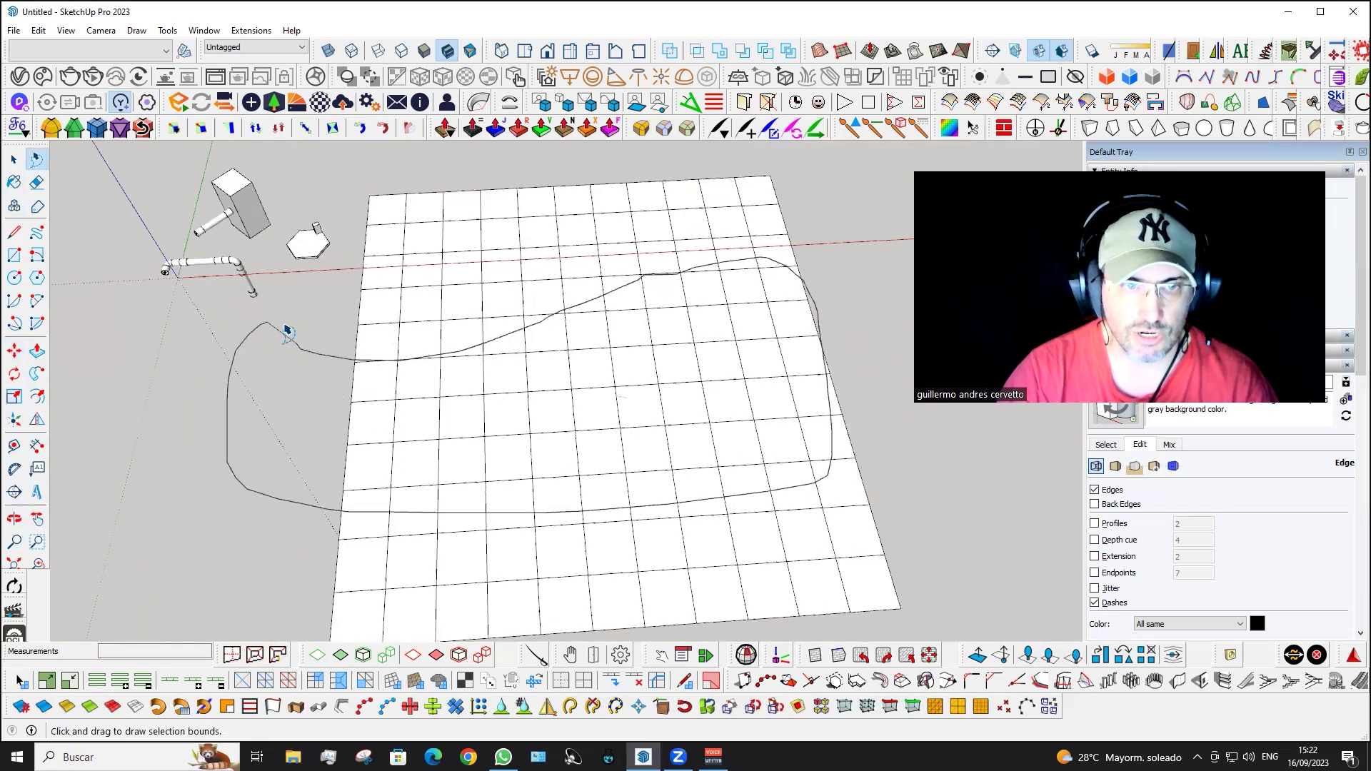
drag(231, 468, 296, 339)
middle_drag(295, 339, 414, 395)
drag(265, 536, 294, 546)
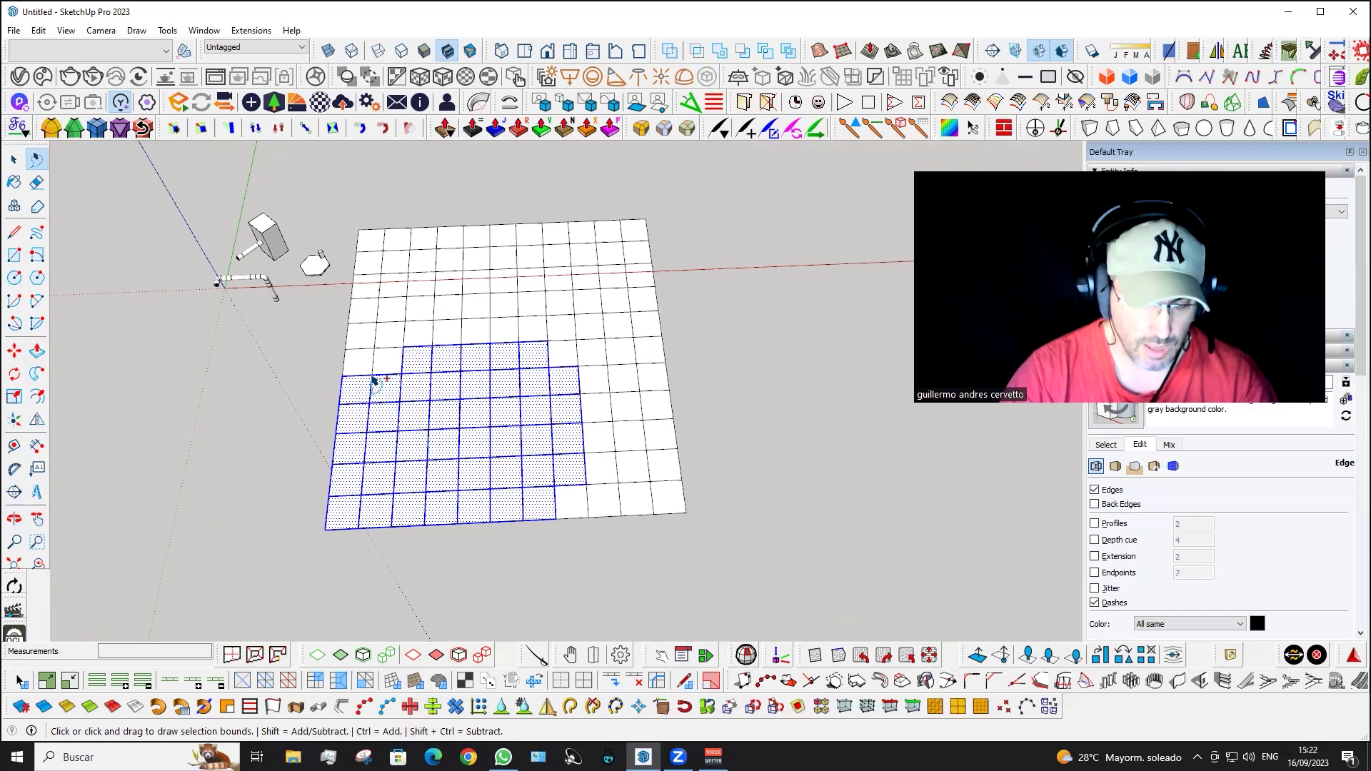
key(ctrl+t)
- Click a polygon lasso boundary around grid faces, then cancel it with Escape
click(332, 358)
click(714, 346)
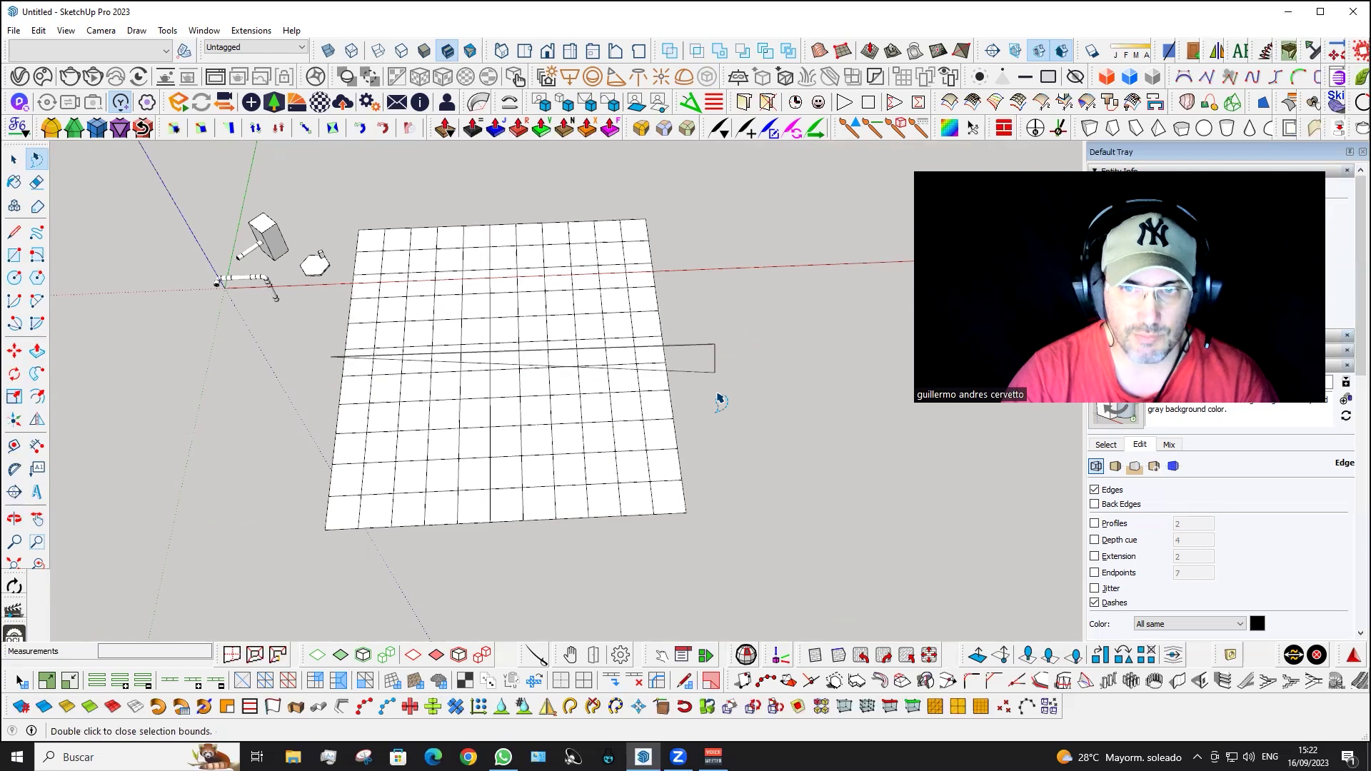
click(727, 466)
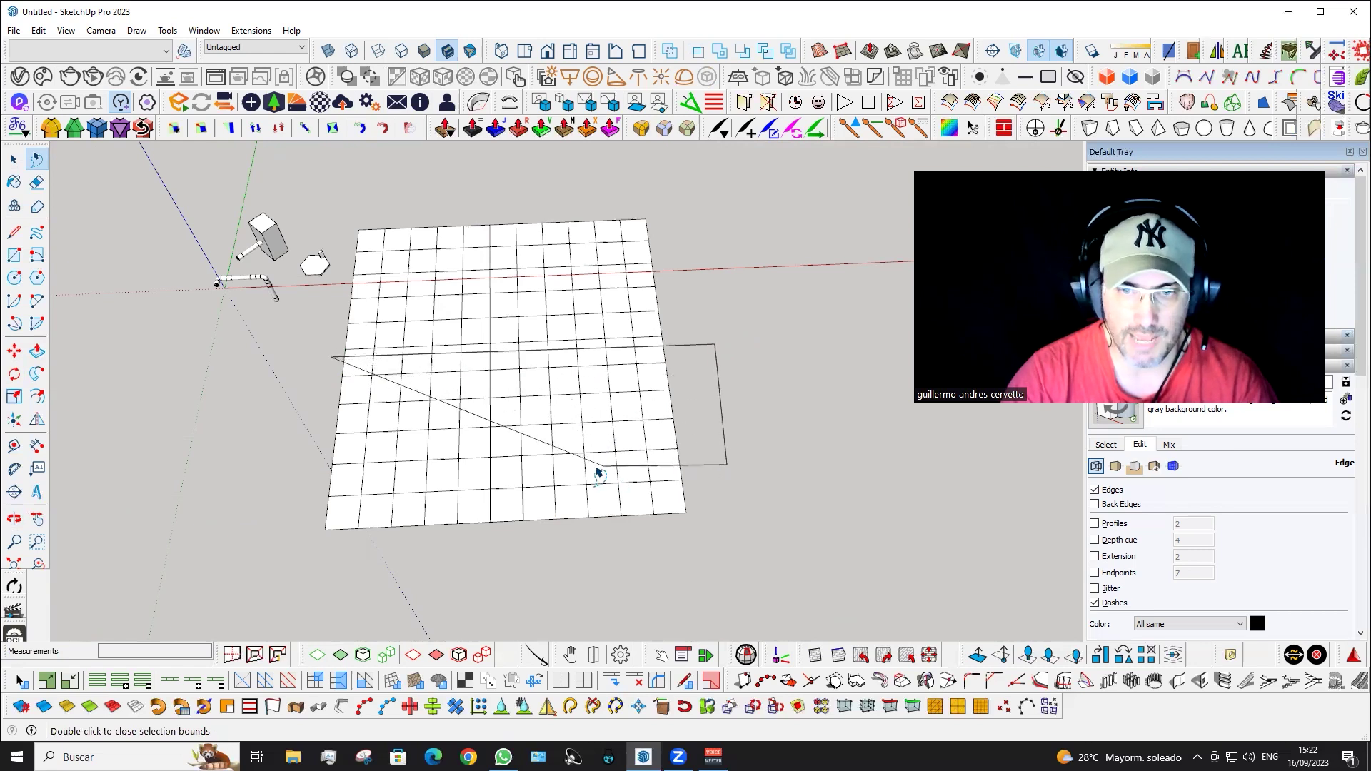
click(606, 464)
click(600, 378)
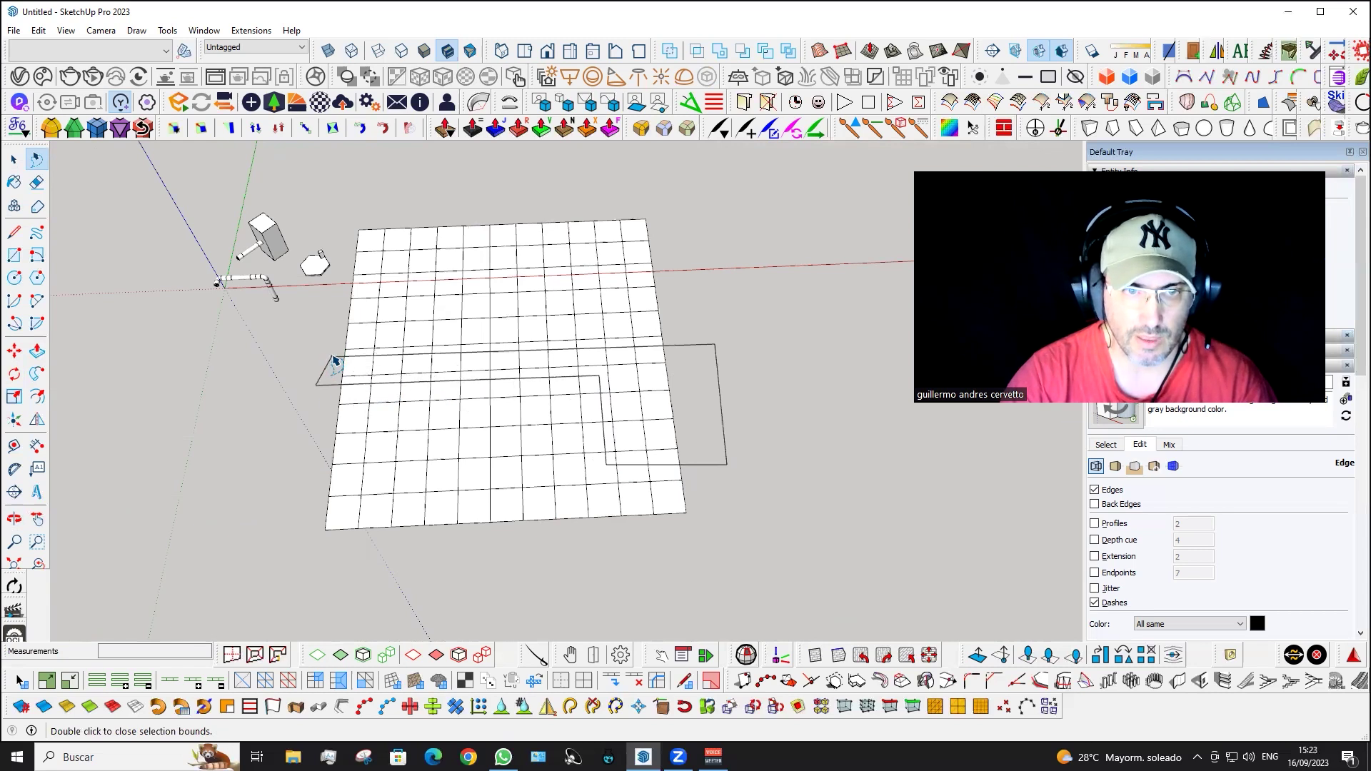
key(Escape)
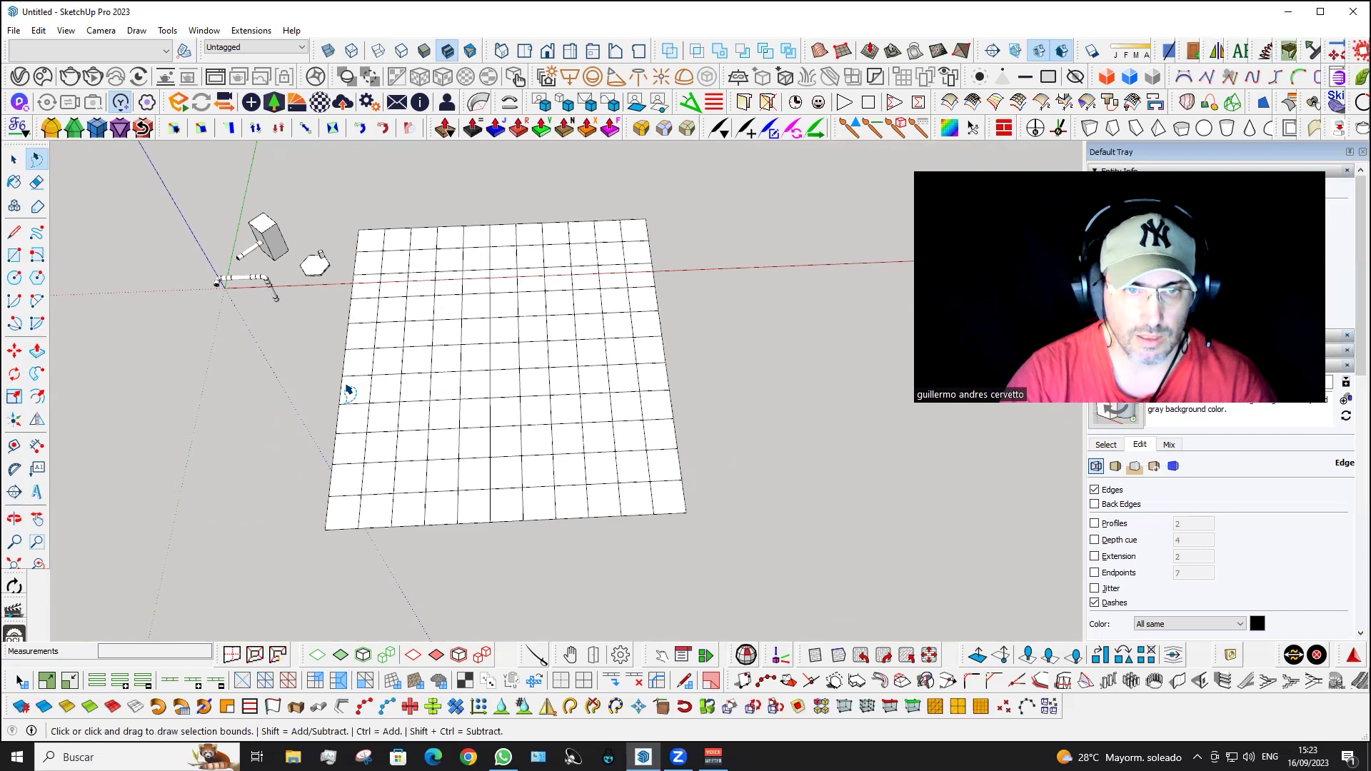
scroll(348, 392, up, 1)
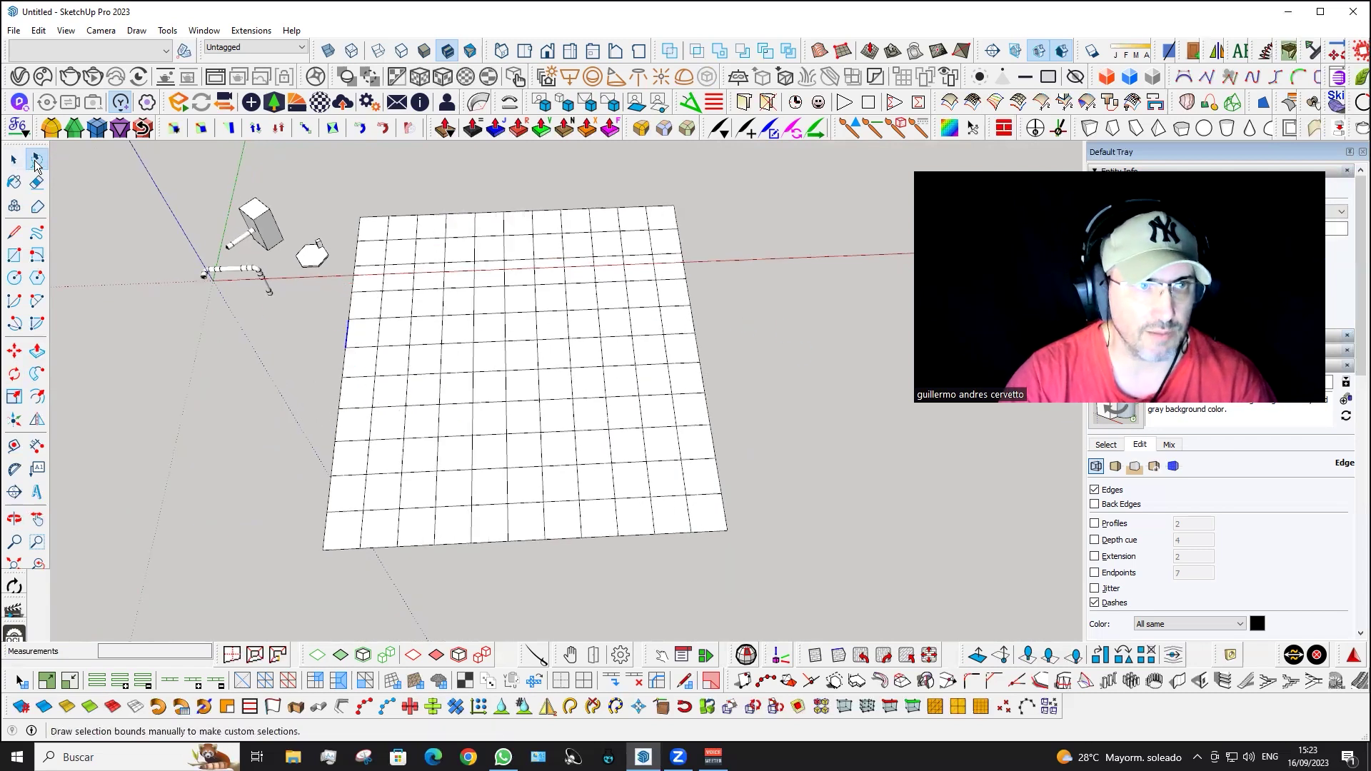
- Draw a four-corner polygon boundary across the grid's left side, then orbit the view
click(325, 335)
click(727, 312)
click(727, 390)
click(330, 393)
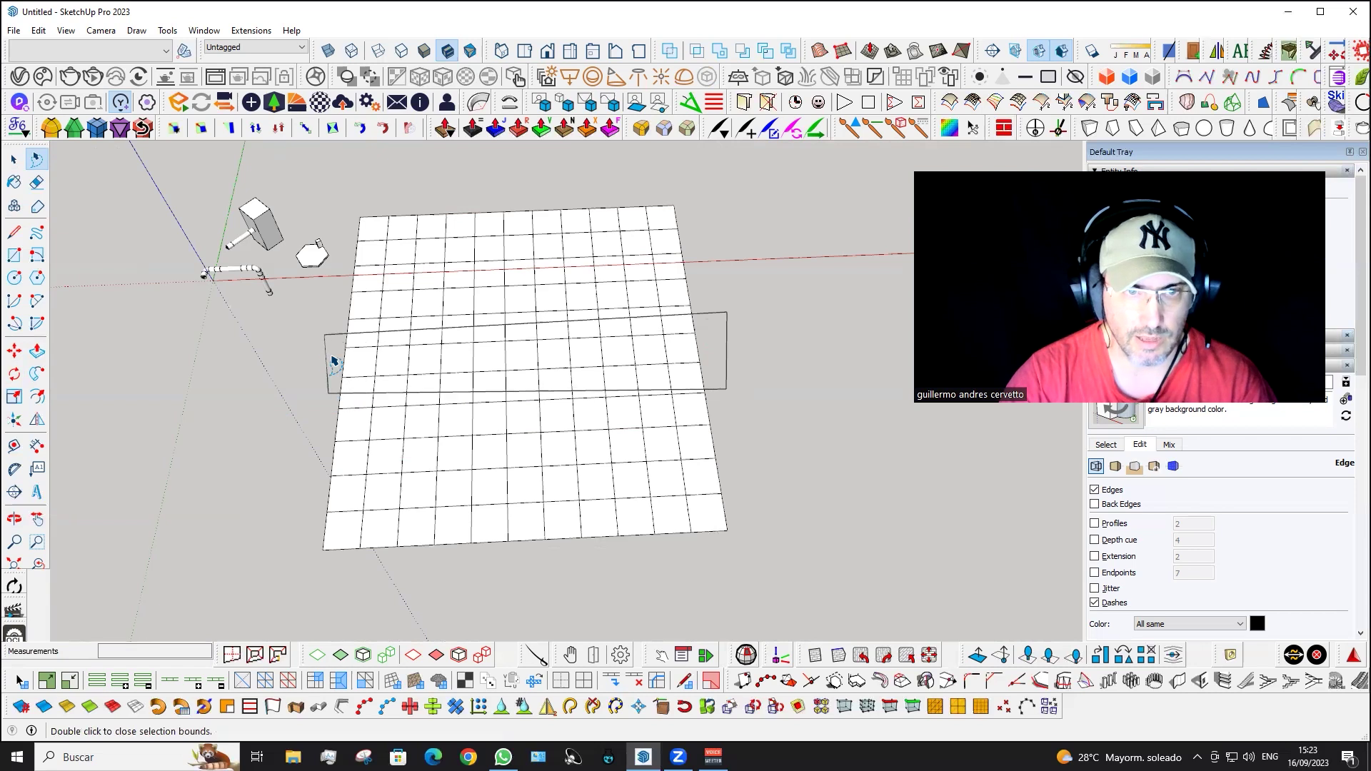
key(space)
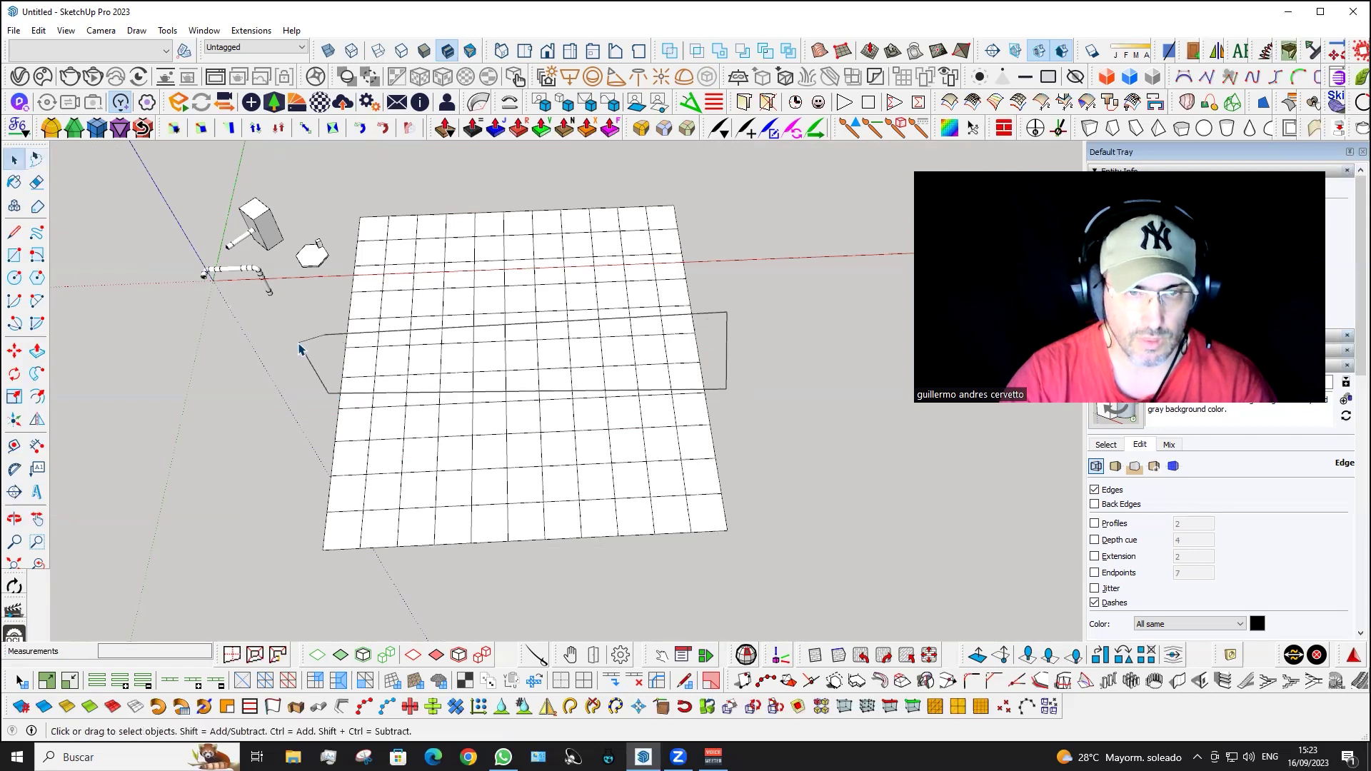
mouse_move(388, 355)
middle_down()
mouse_move(597, 306)
mouse_move(238, 398)
mouse_move(142, 321)
middle_up()
mouse_move(214, 296)
middle_down()
mouse_move(443, 362)
mouse_move(247, 349)
middle_up()
- Lasso a large block of grid faces, then clear the selection
key(ctrl+space)
drag(245, 292, 184, 403)
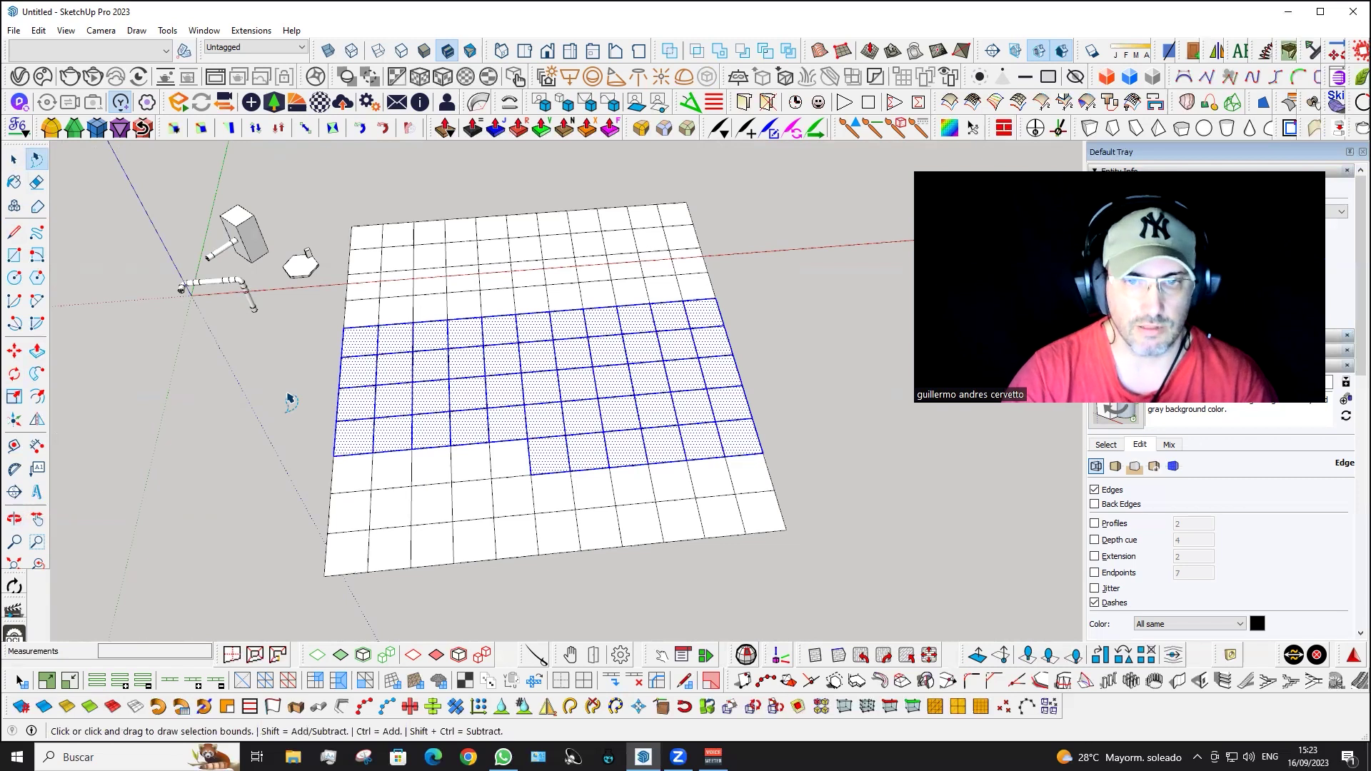
click(328, 354)
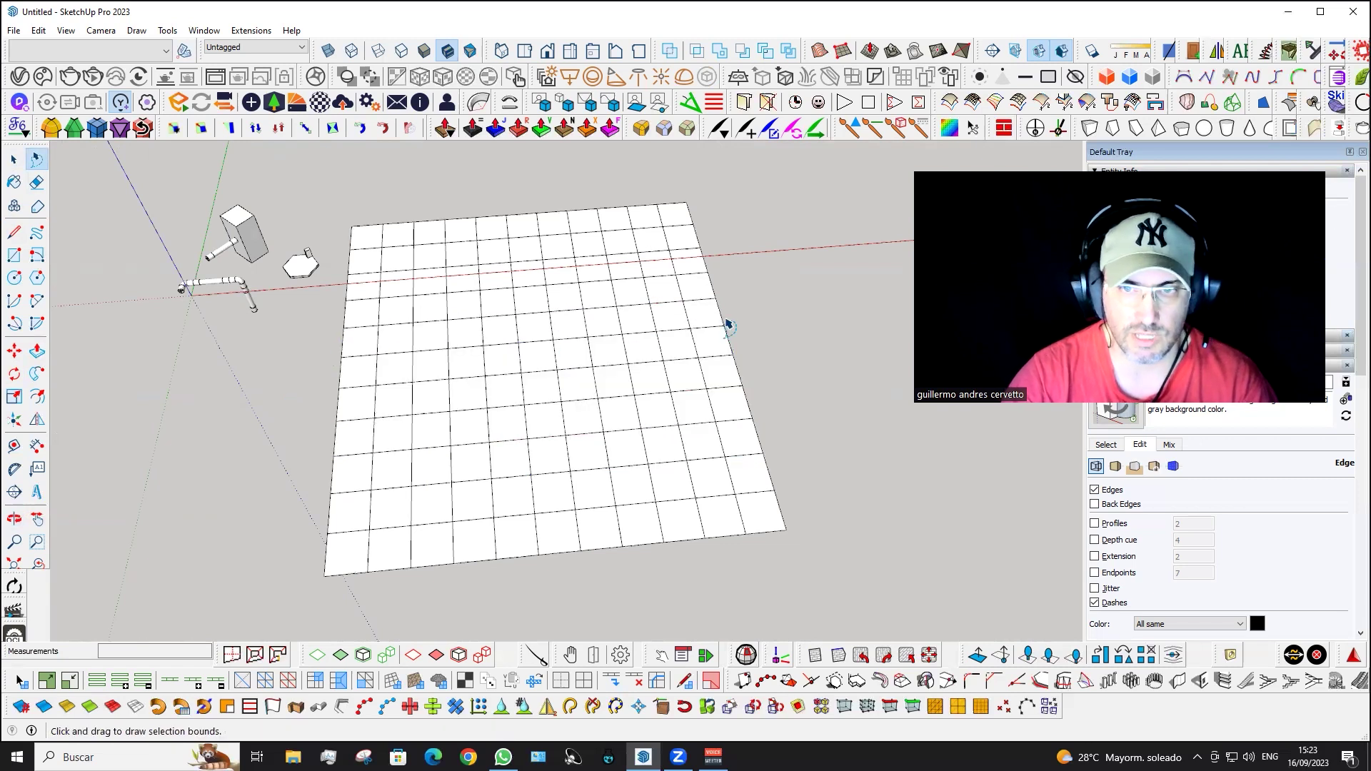
- Select a single face, a two-row strip and a polygon-lassoed row, clearing each
click(359, 342)
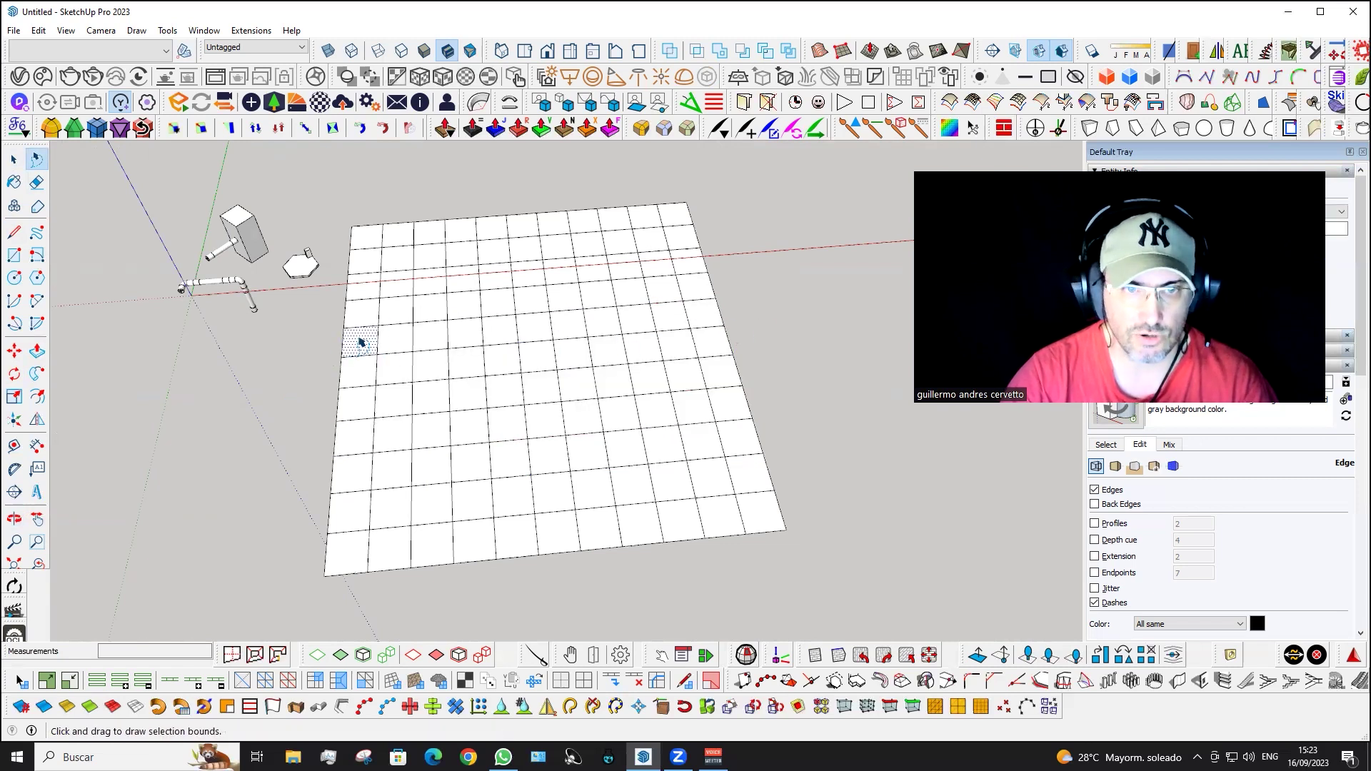
drag(324, 338, 814, 294)
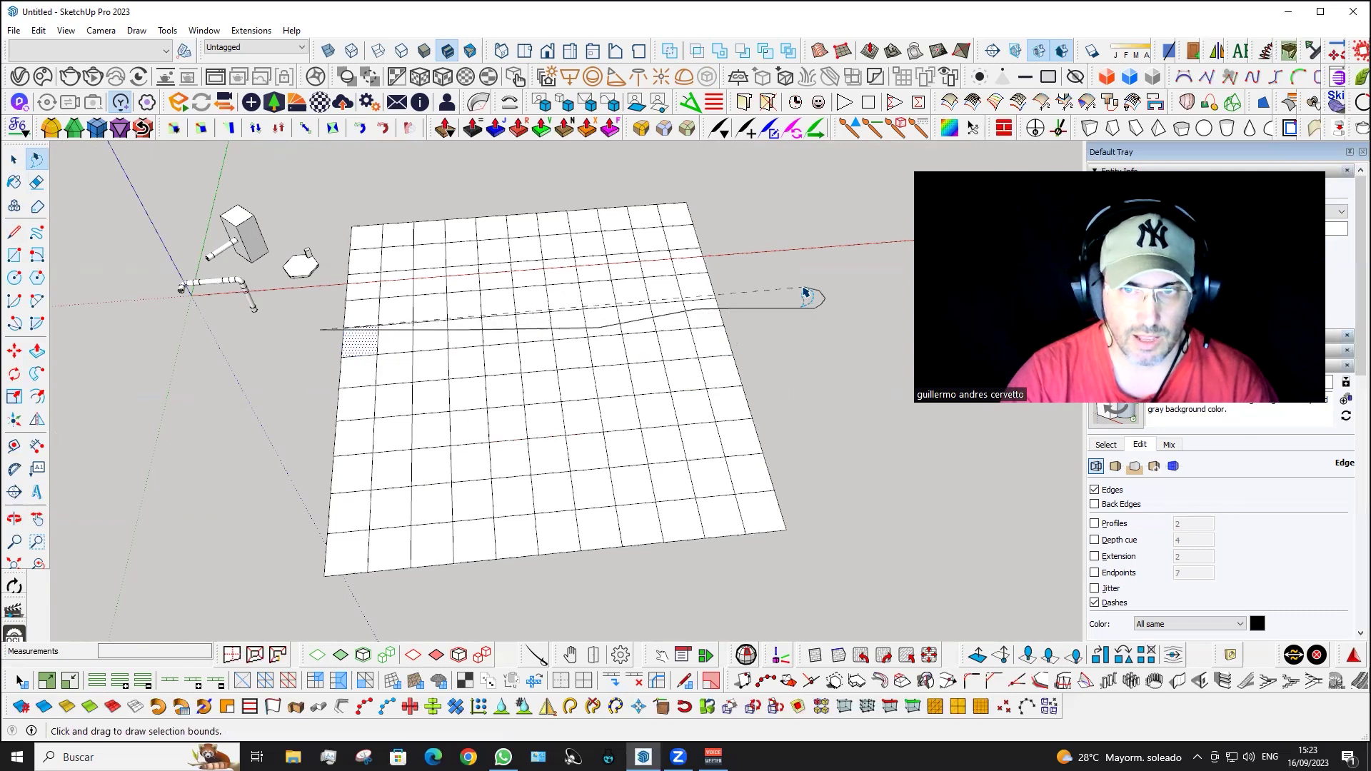
click(302, 384)
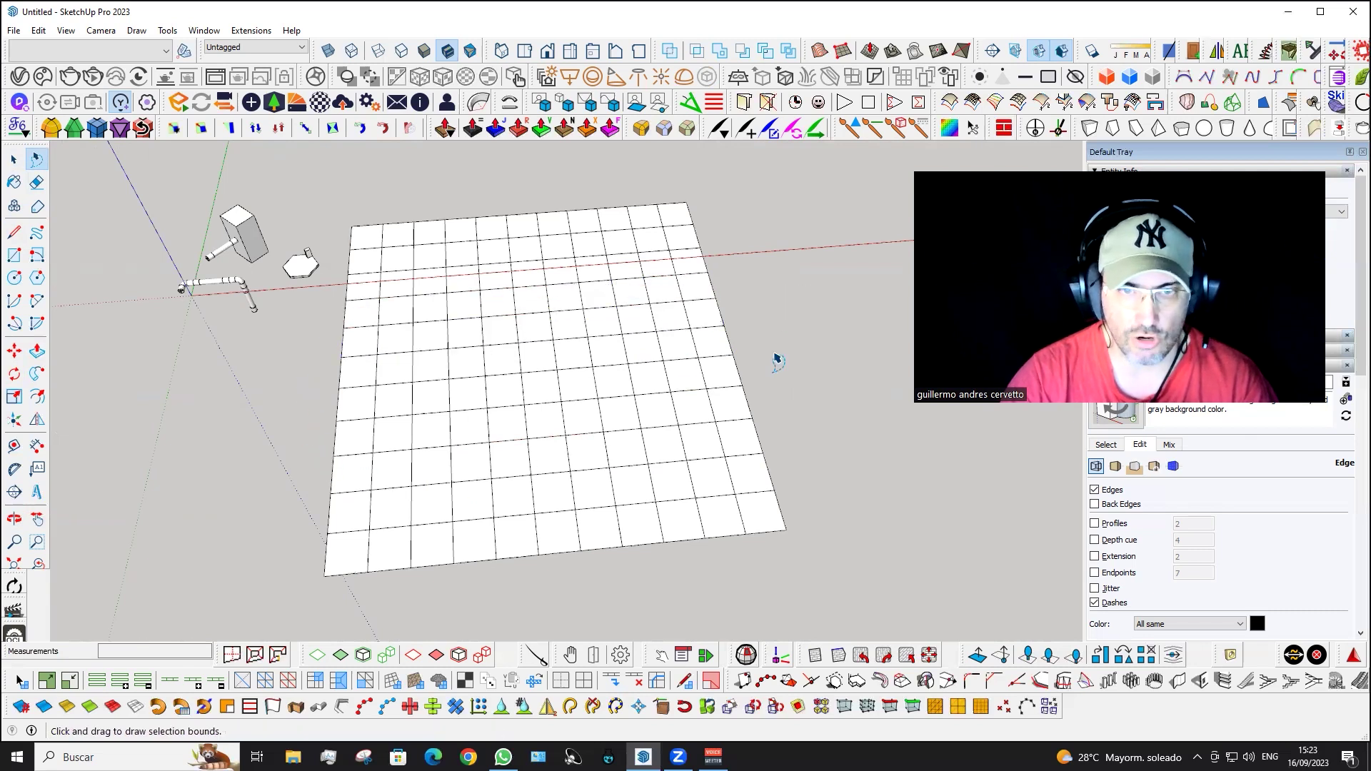
click(276, 389)
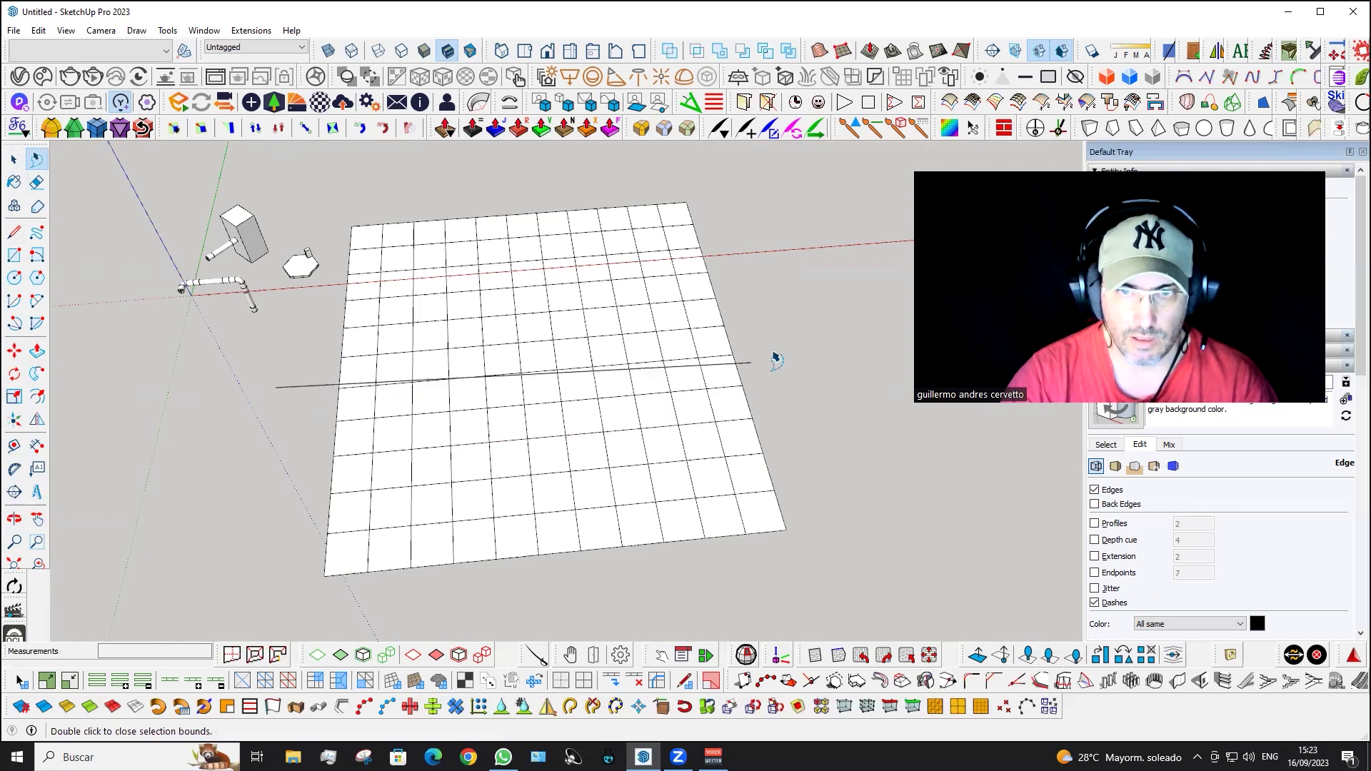
click(790, 333)
click(798, 406)
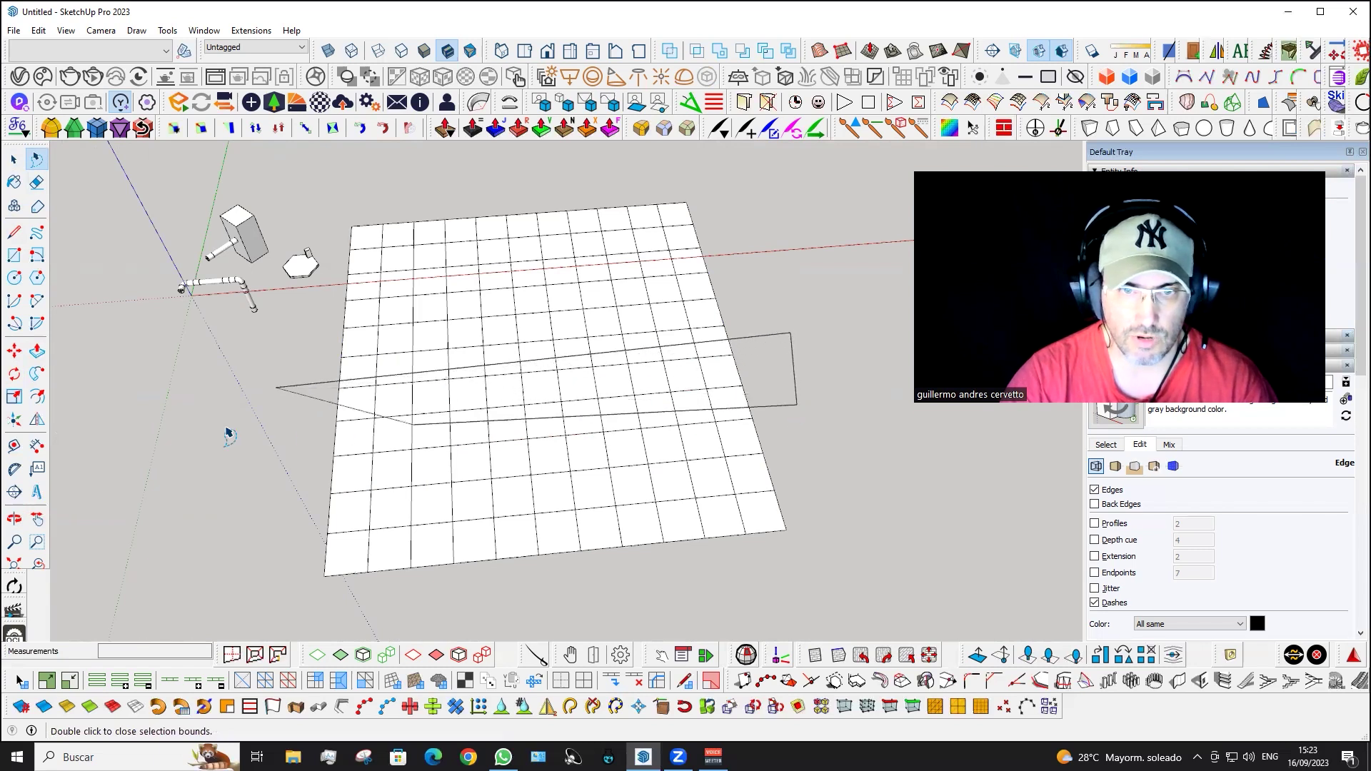
double_click(274, 439)
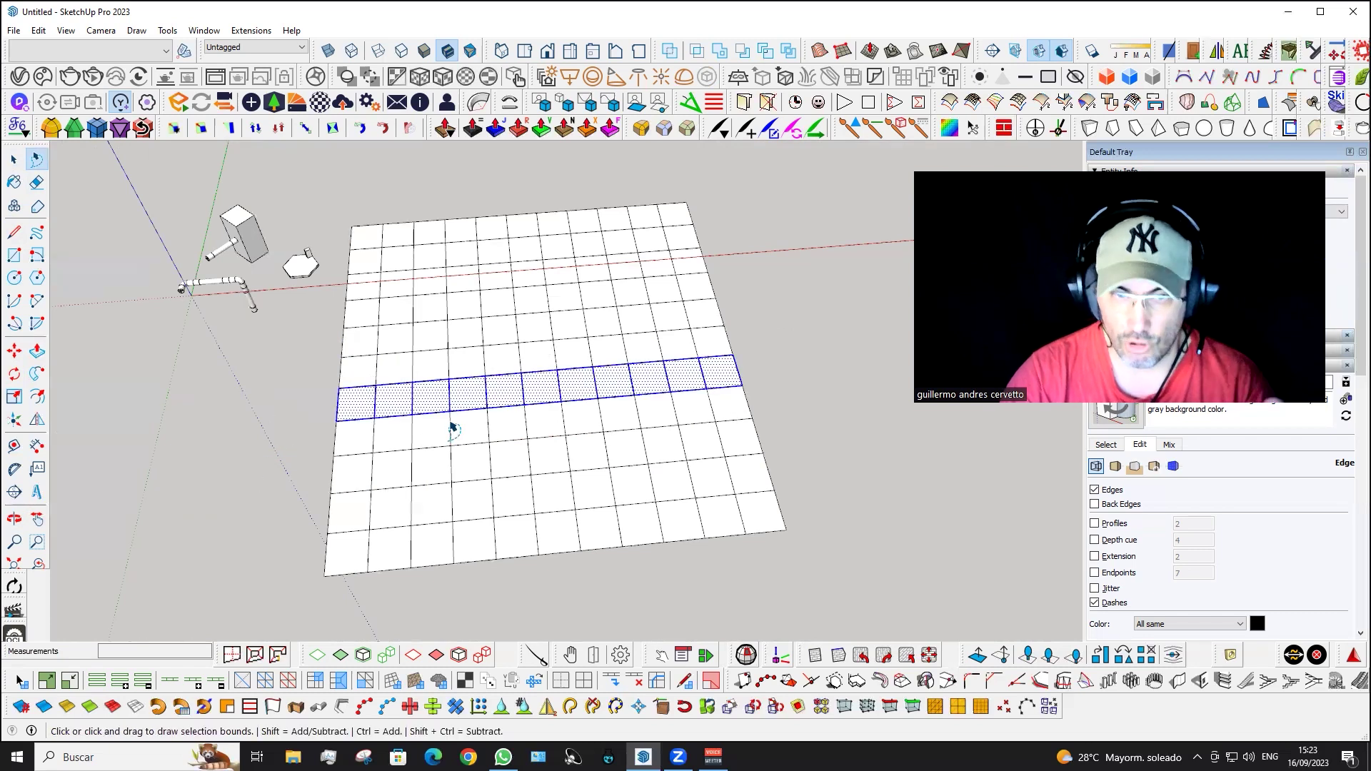
middle_drag(452, 427, 308, 337)
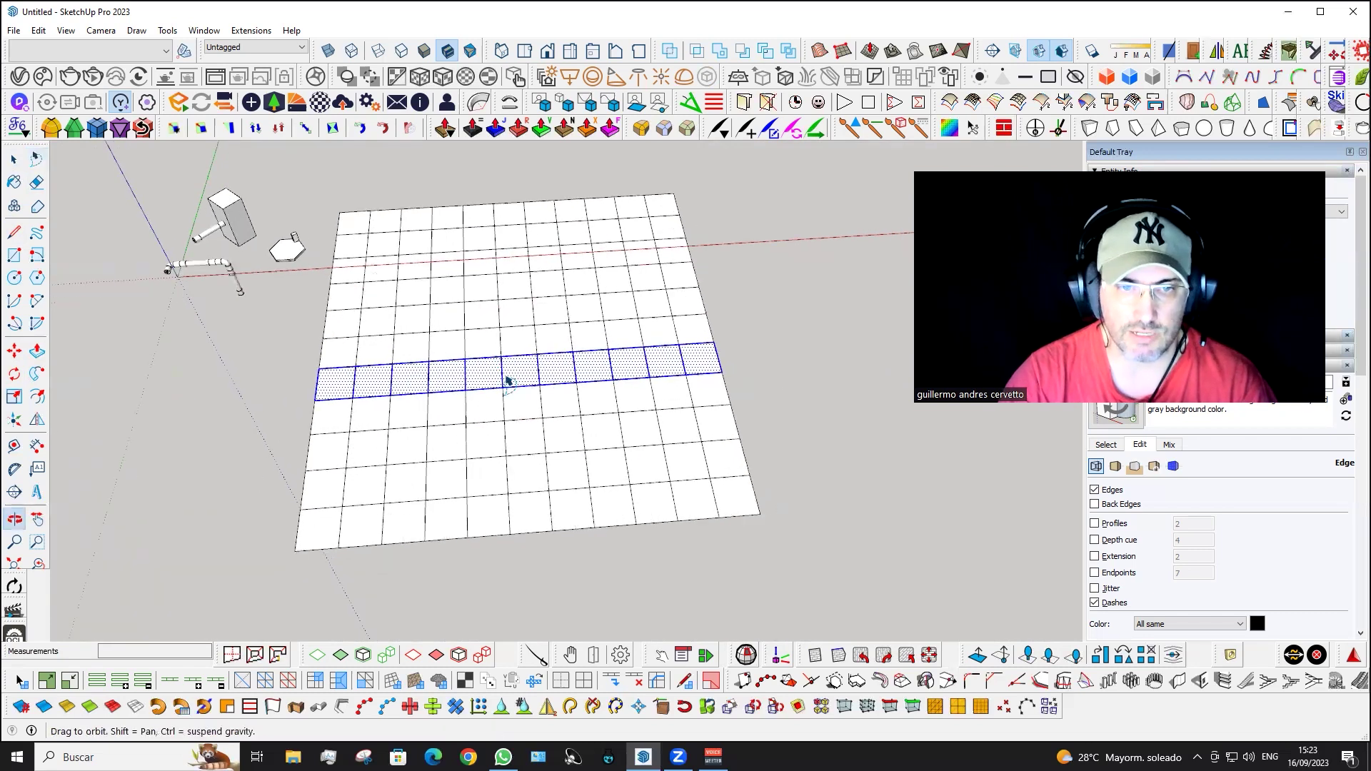
click(313, 330)
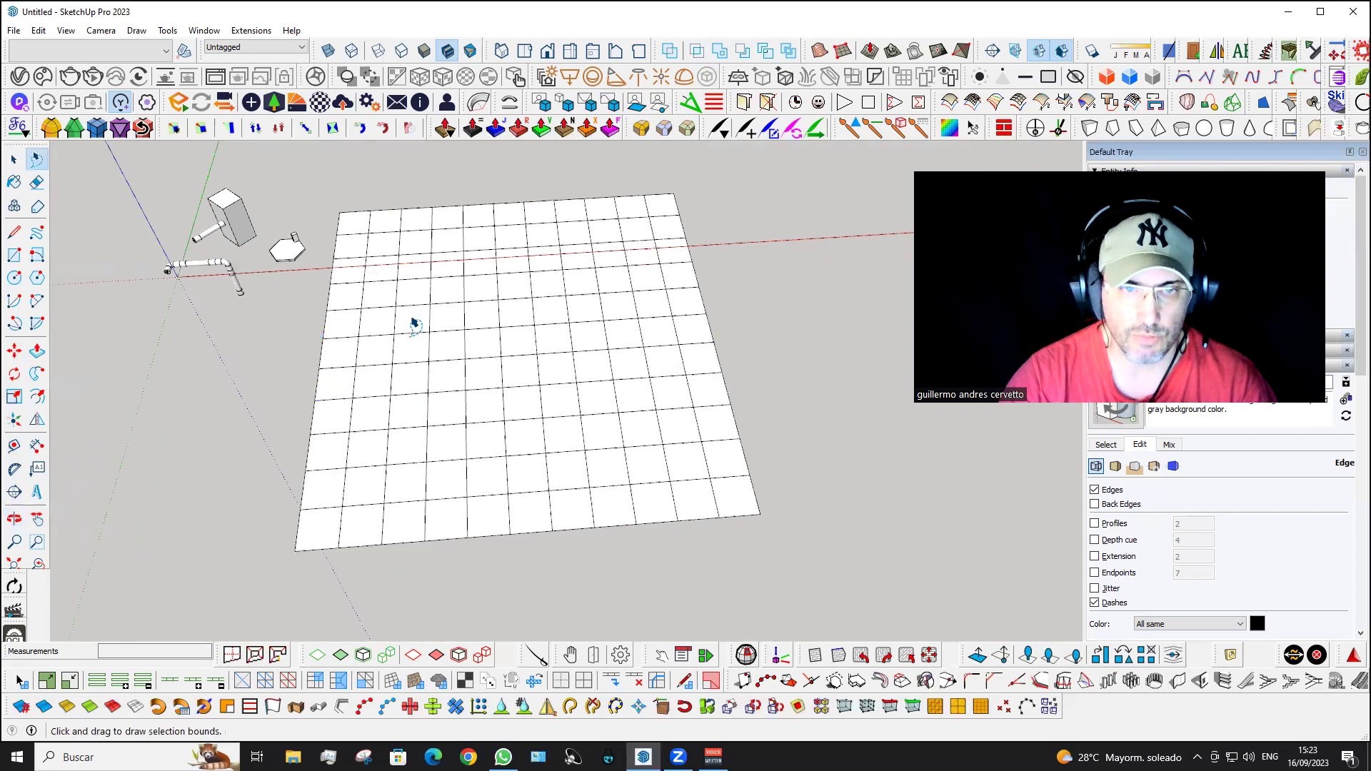
- Lasso an L-shaped area: a four-face column joined to a row of edges running left
click(263, 329)
click(554, 312)
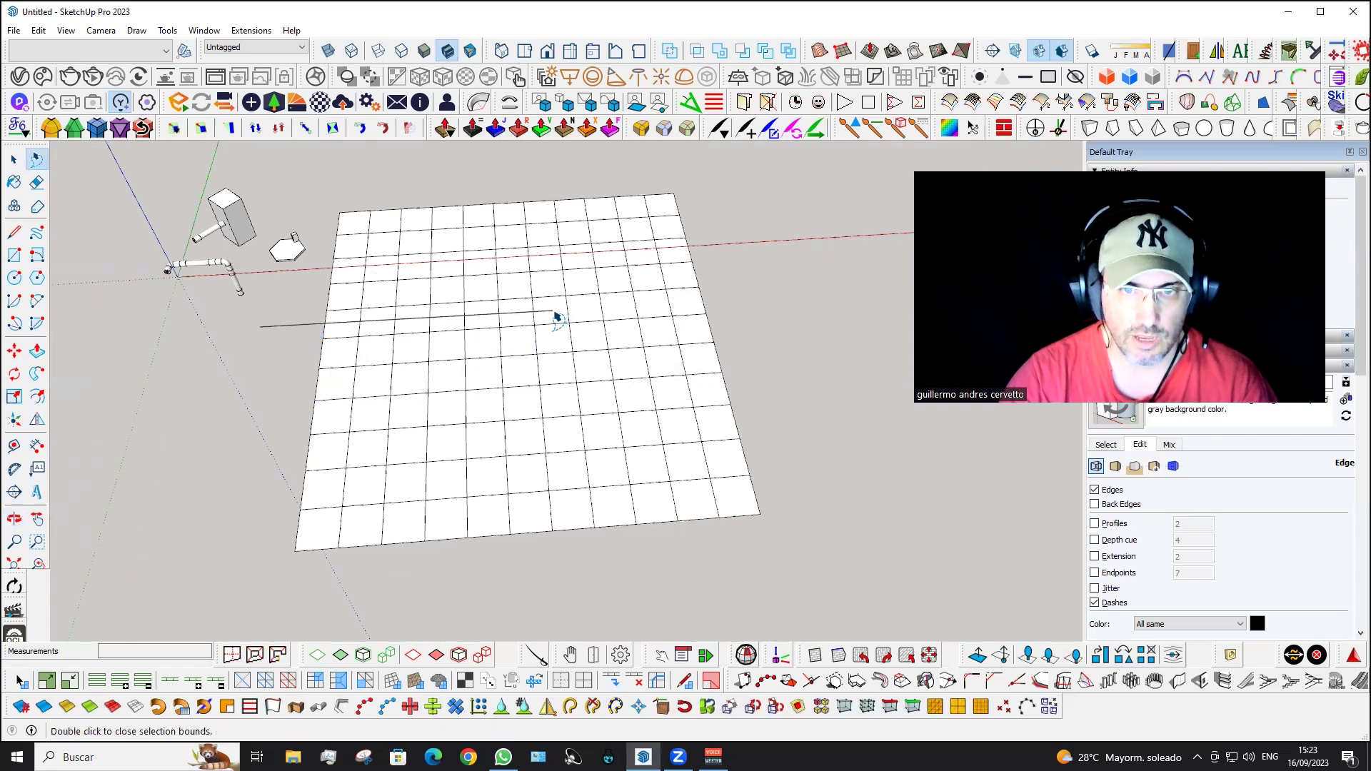
click(571, 466)
click(489, 465)
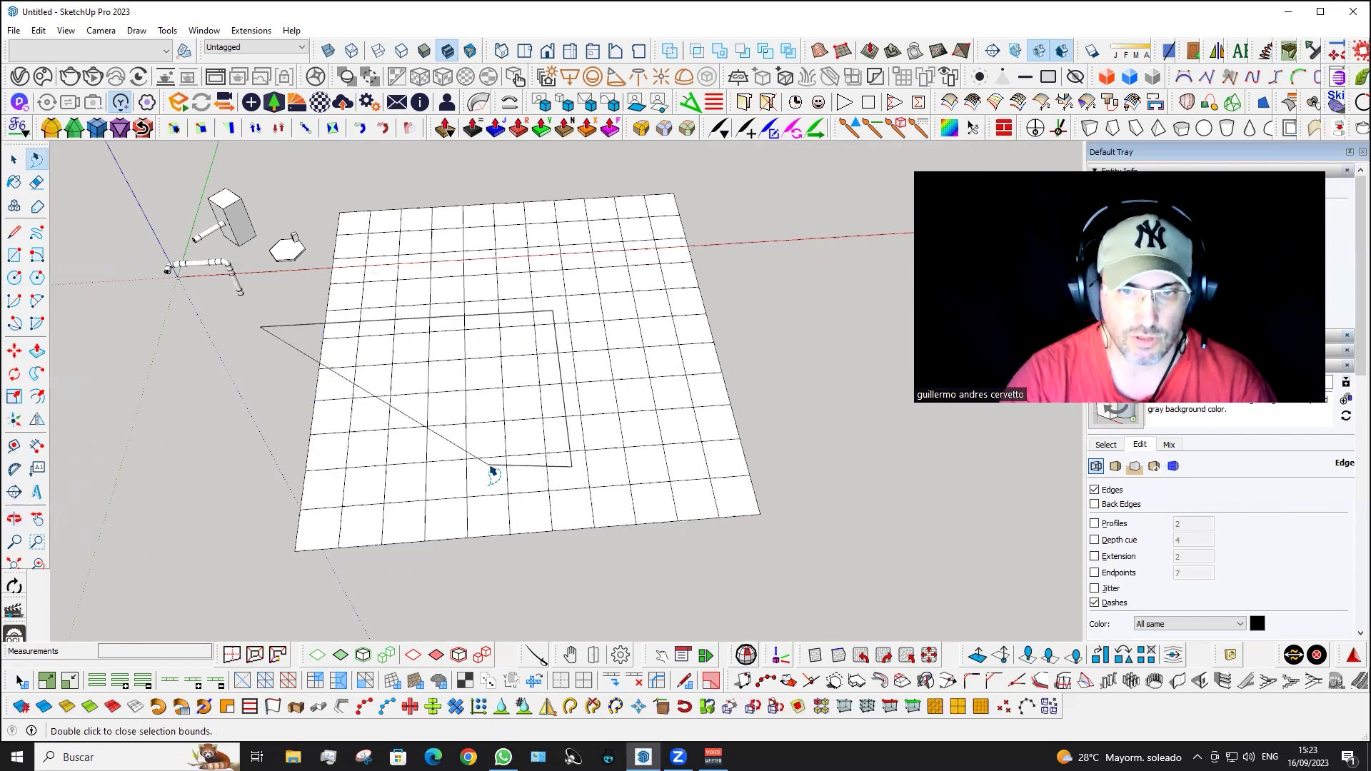
click(486, 345)
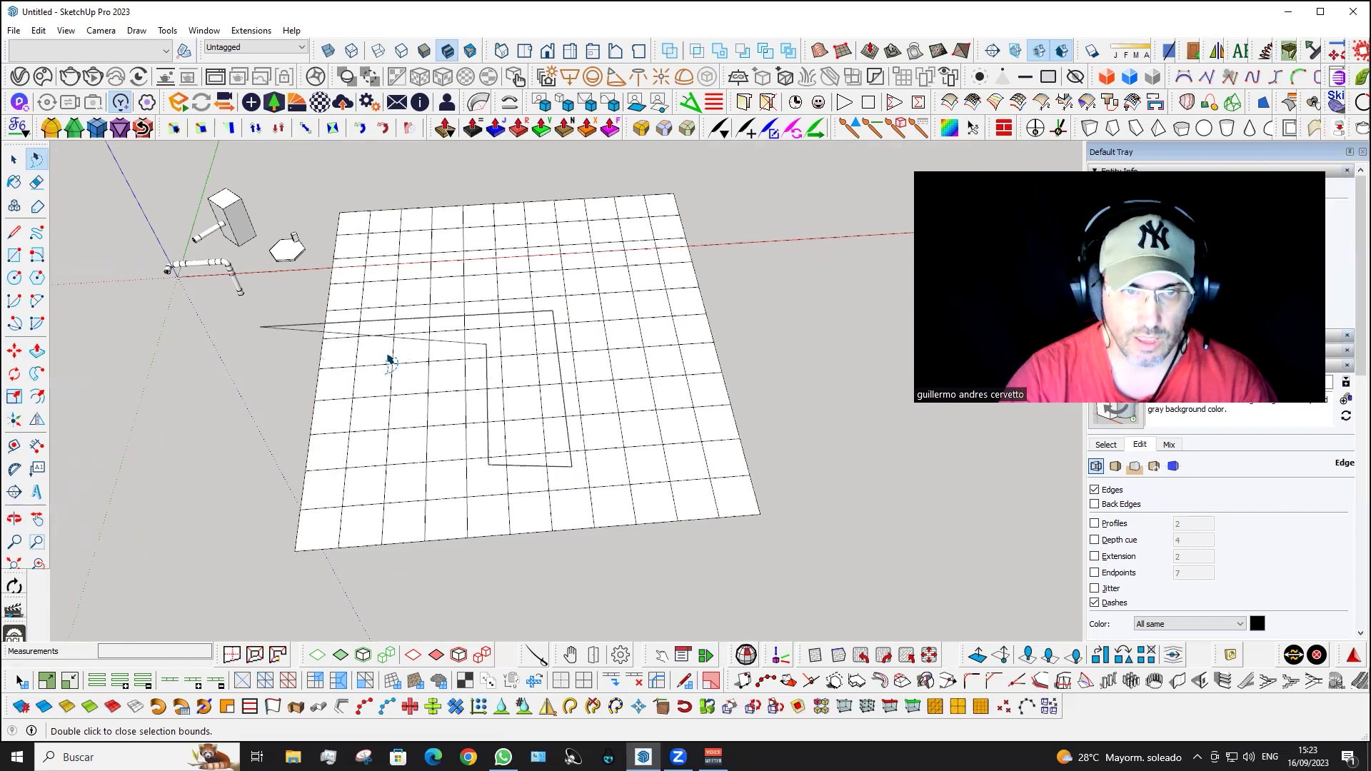
double_click(266, 367)
scroll(592, 385, up, 2)
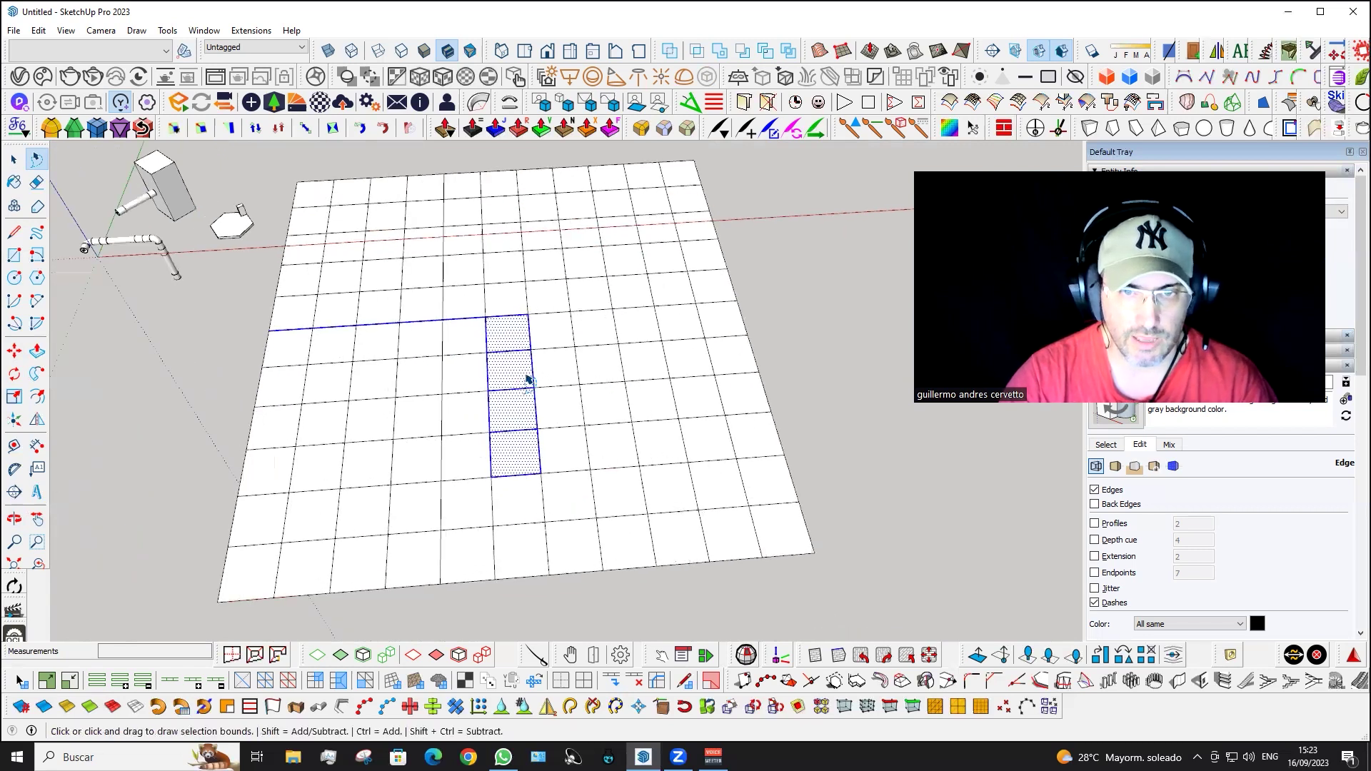
scroll(529, 376, up, 2)
scroll(513, 485, down, 2)
scroll(518, 480, down, 3)
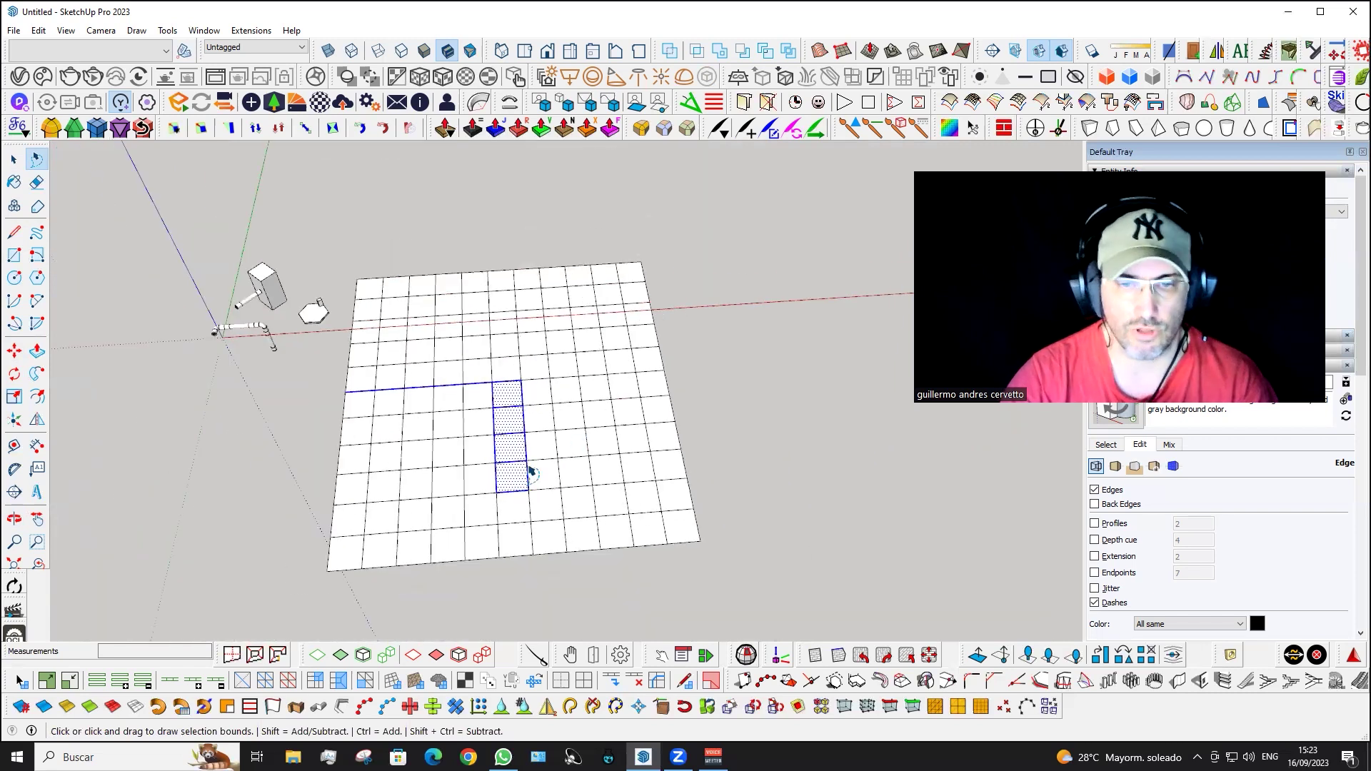
mouse_move(728, 380)
middle_down()
mouse_move(704, 343)
mouse_move(709, 398)
middle_up()
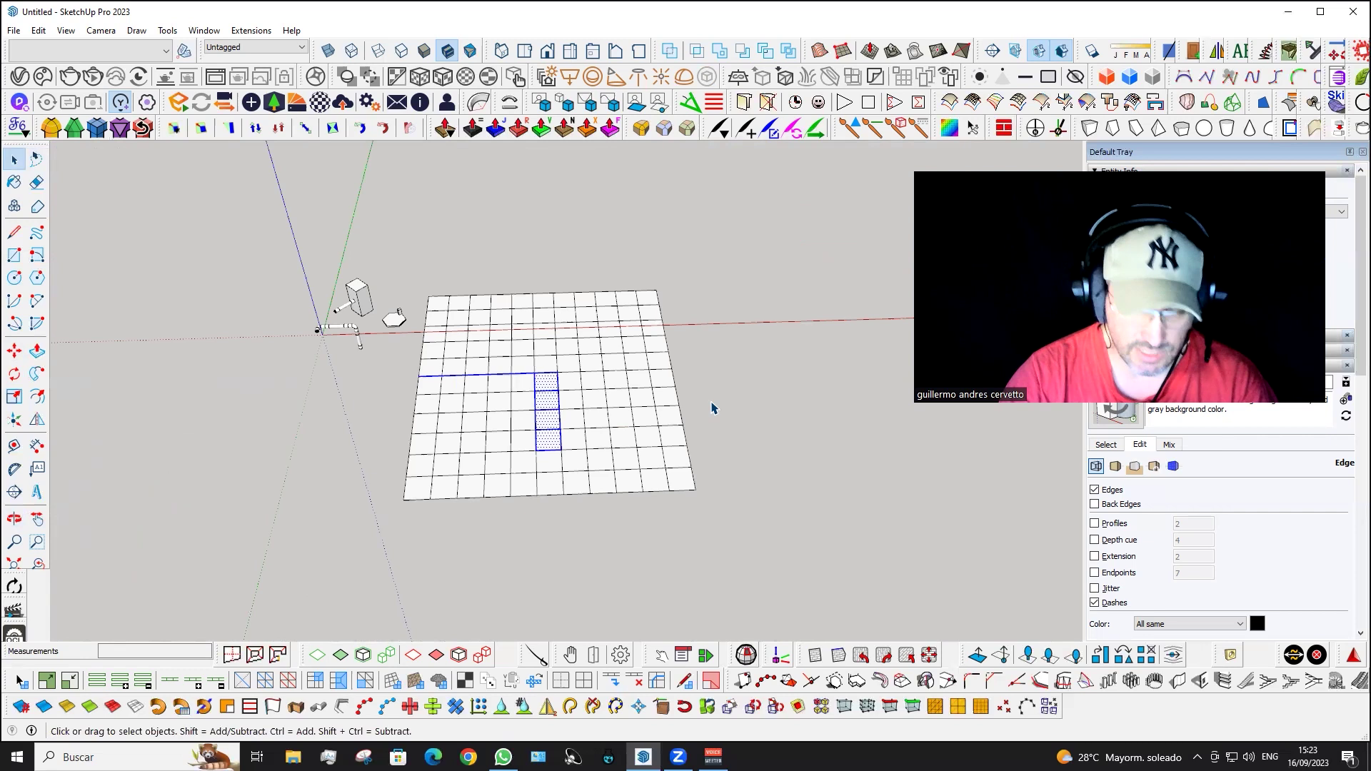
- Drag crossing selections over the grid's lower-left corner, growing to the 3x3 cells
drag(328, 618, 328, 619)
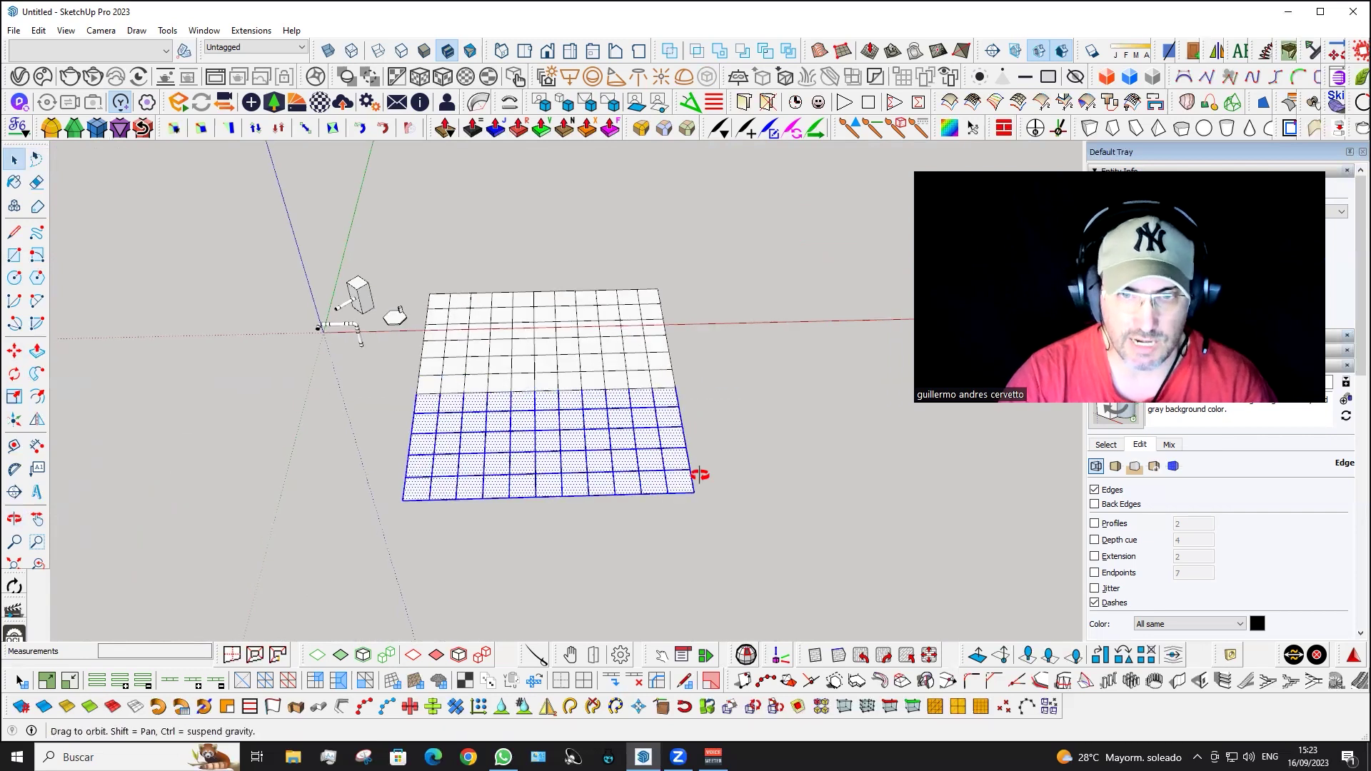
scroll(714, 450, up, 3)
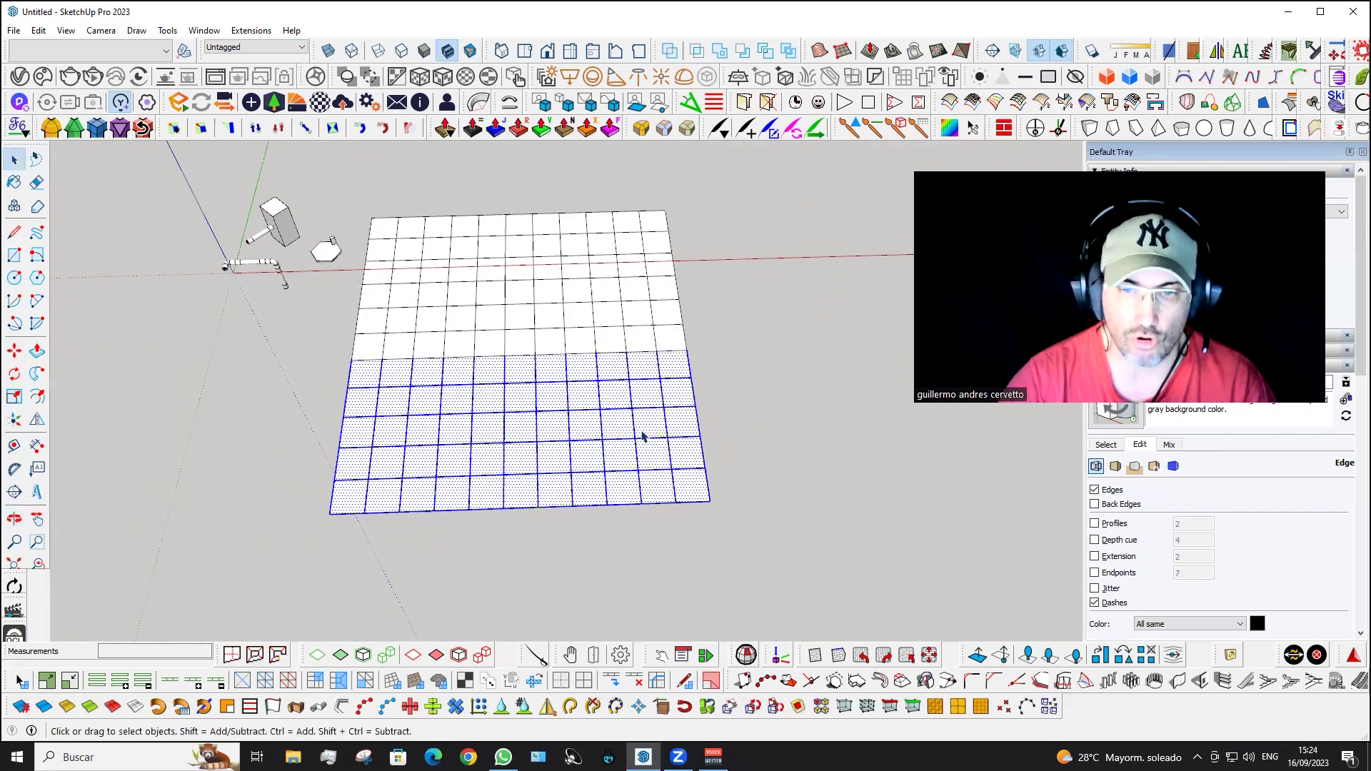
drag(305, 553, 420, 445)
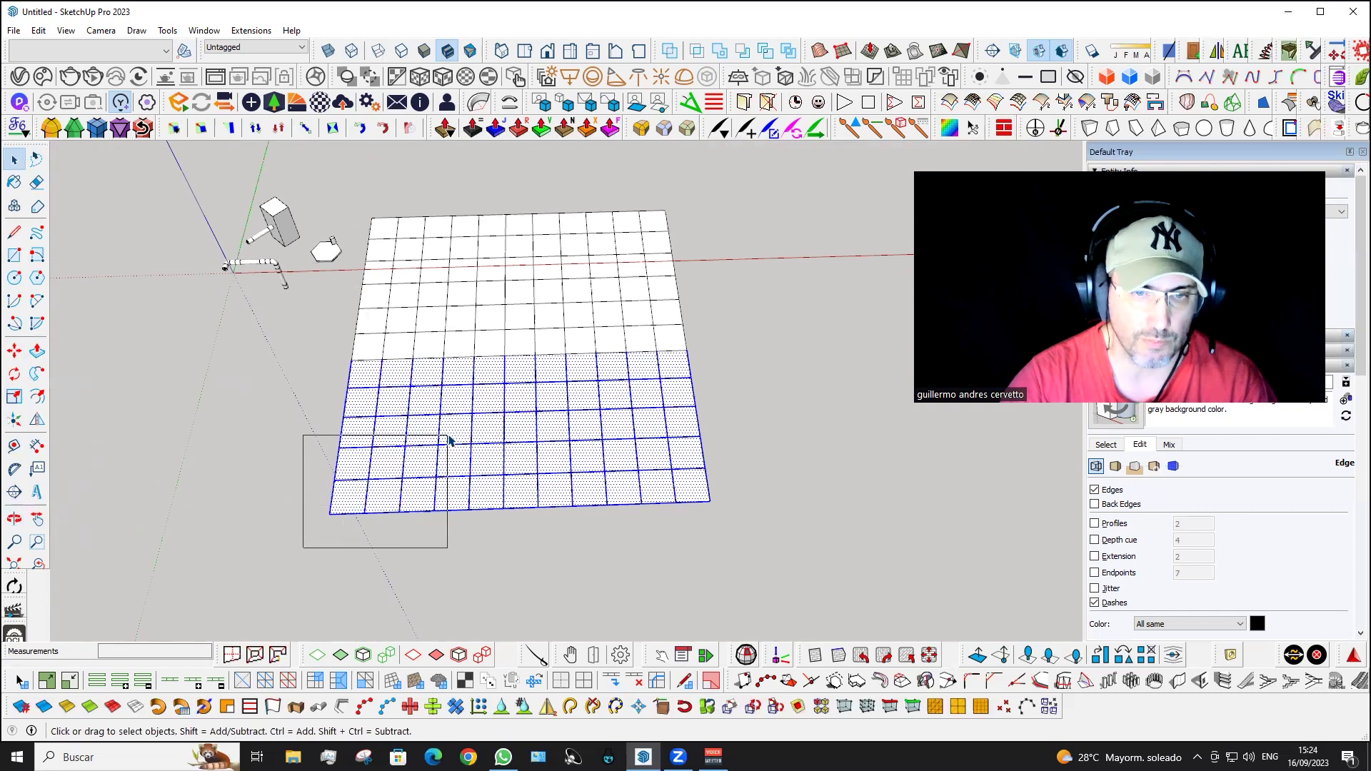
scroll(419, 445, up, 3)
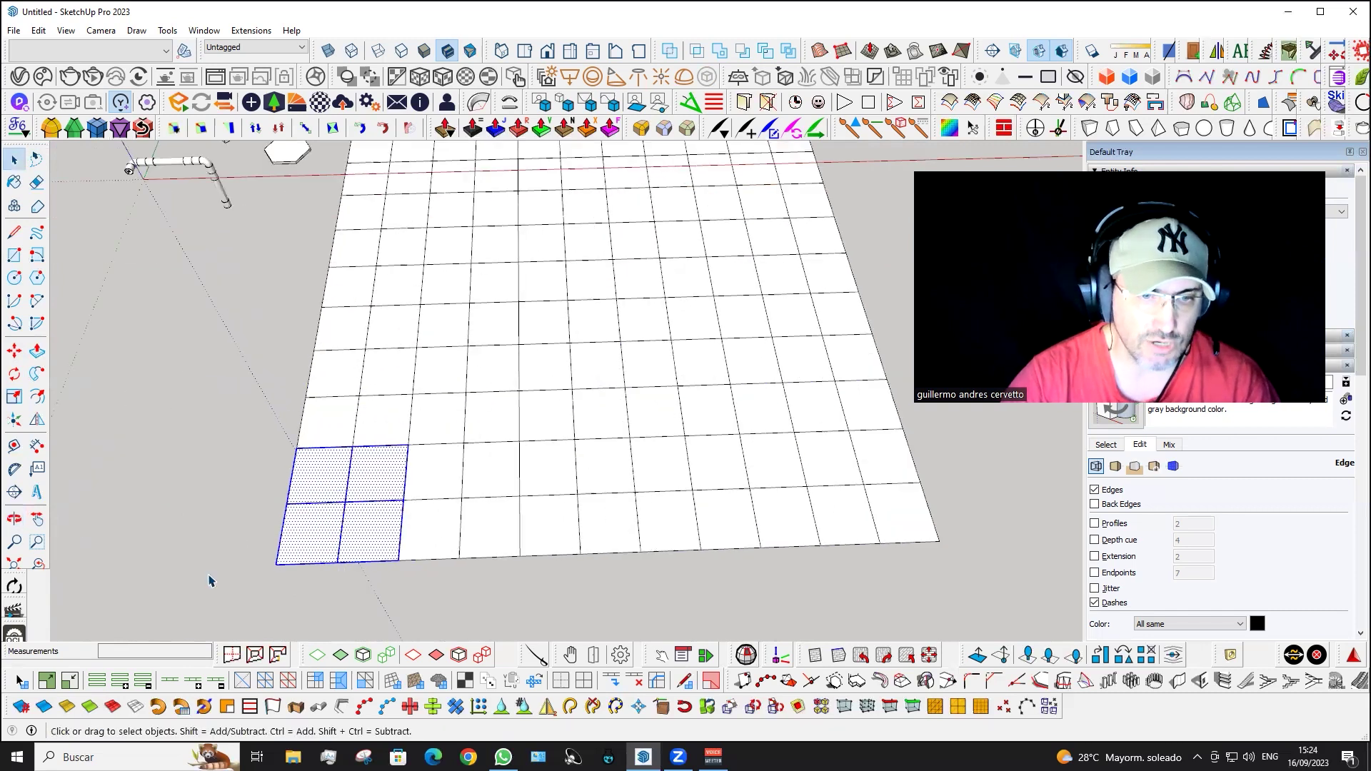
drag(277, 598, 439, 420)
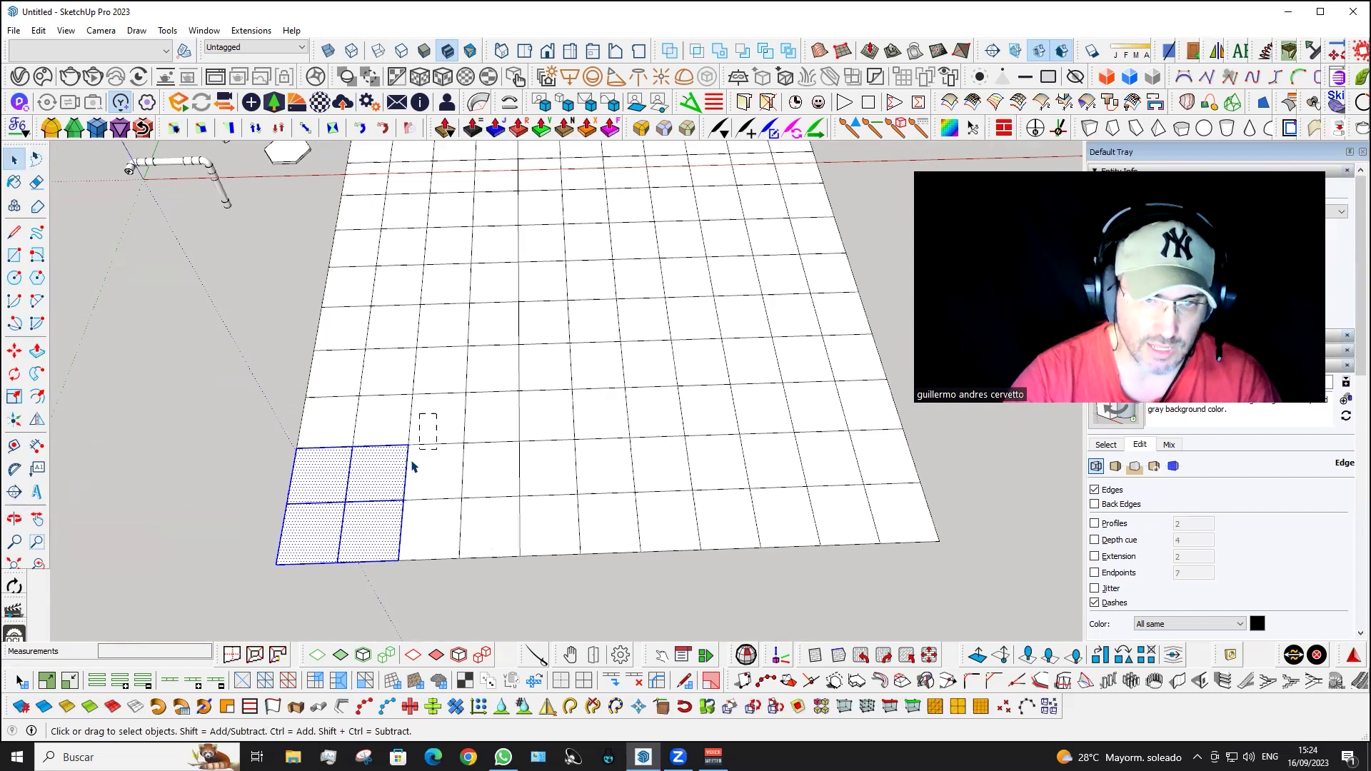
drag(262, 588, 264, 589)
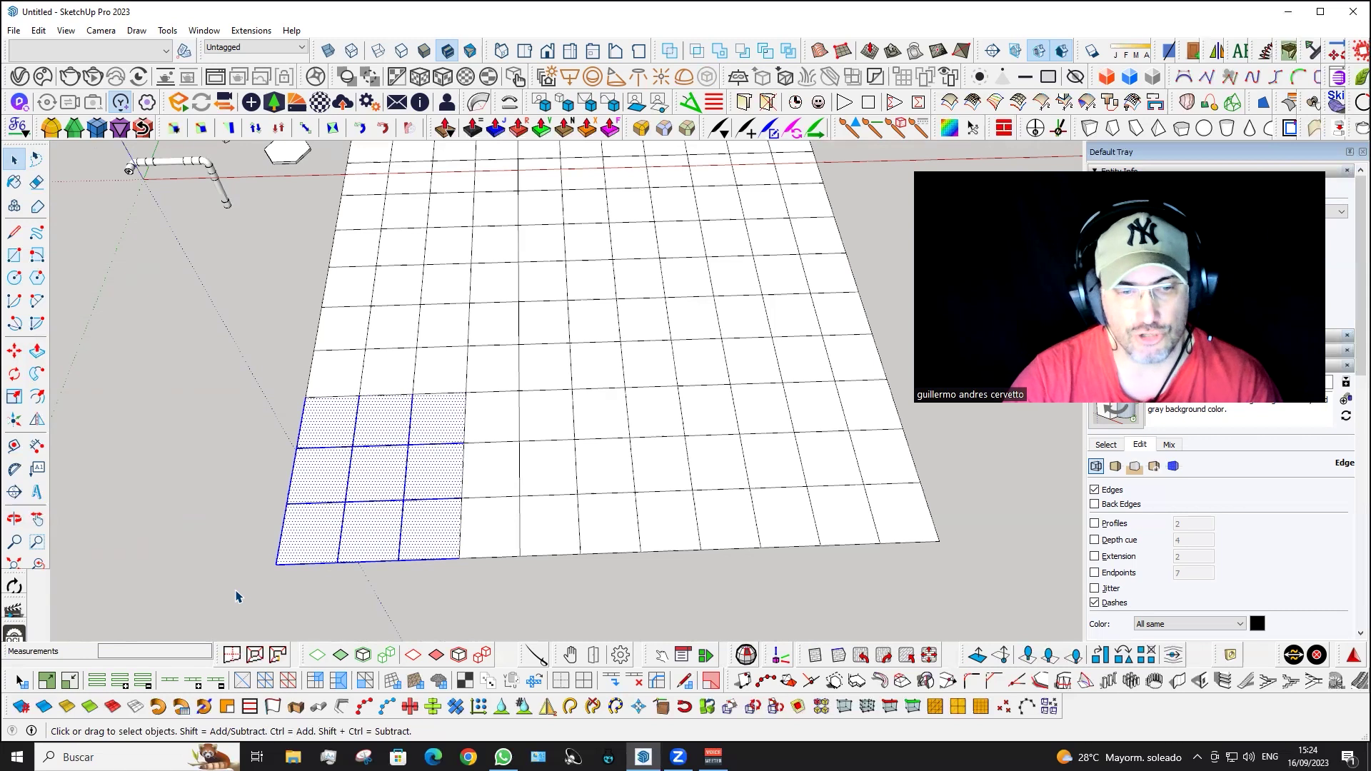
- Window-select only the 2x2 lower-left cells, then clear the selection
drag(249, 582, 440, 427)
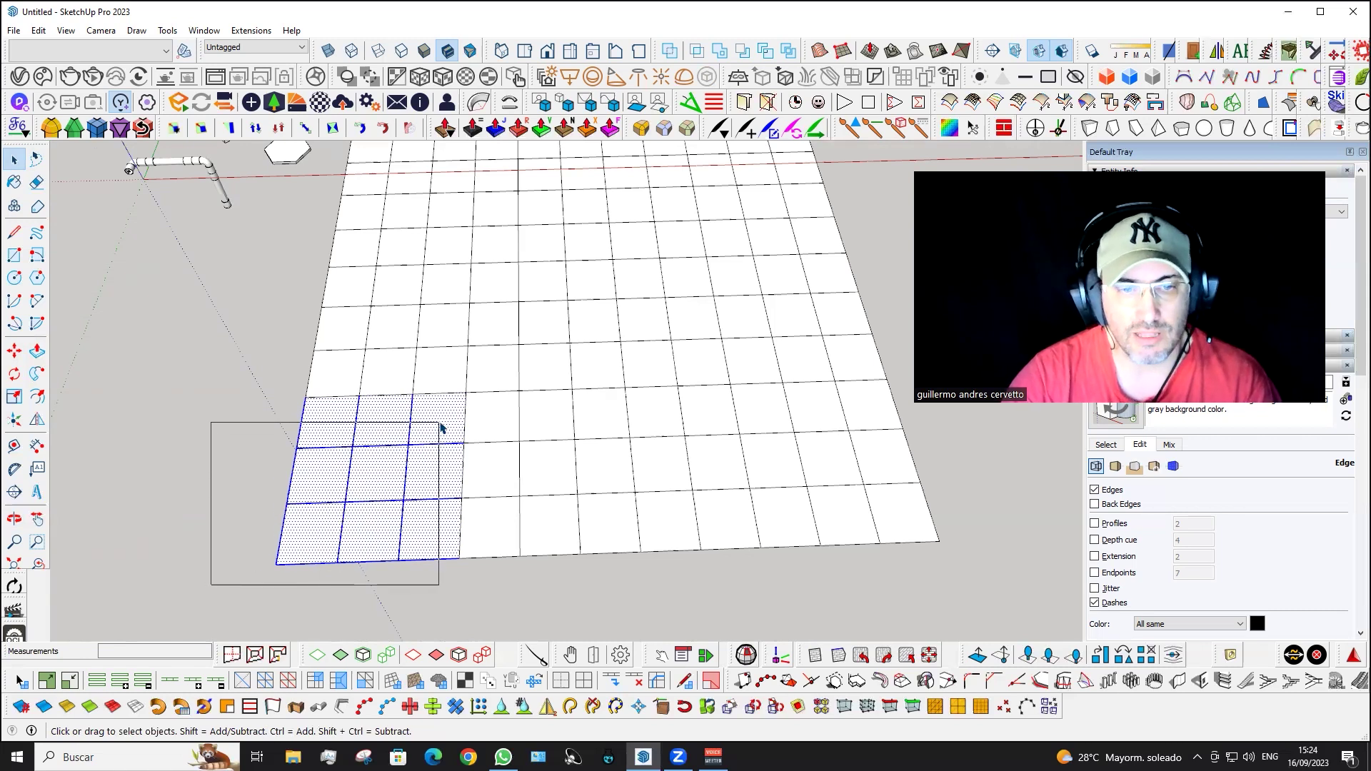
drag(440, 427, 441, 428)
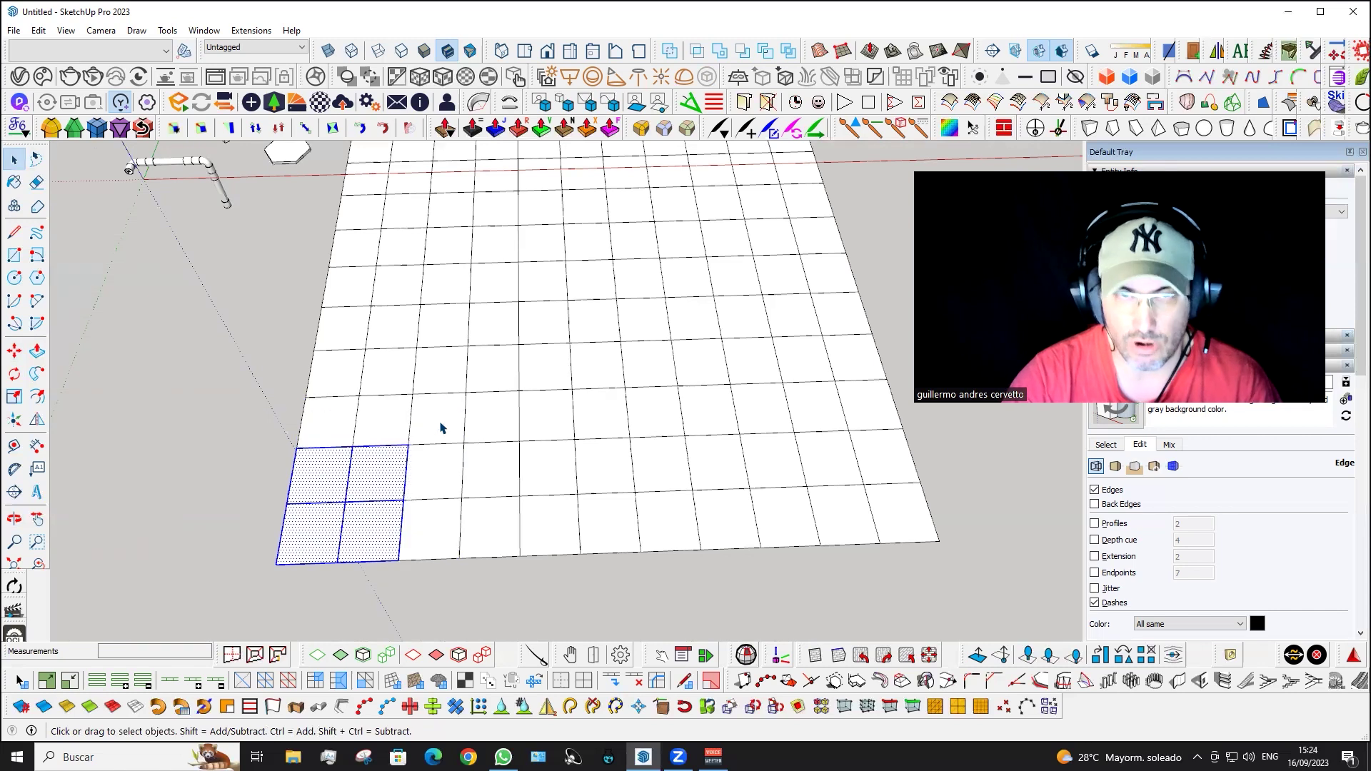
scroll(440, 427, down, 2)
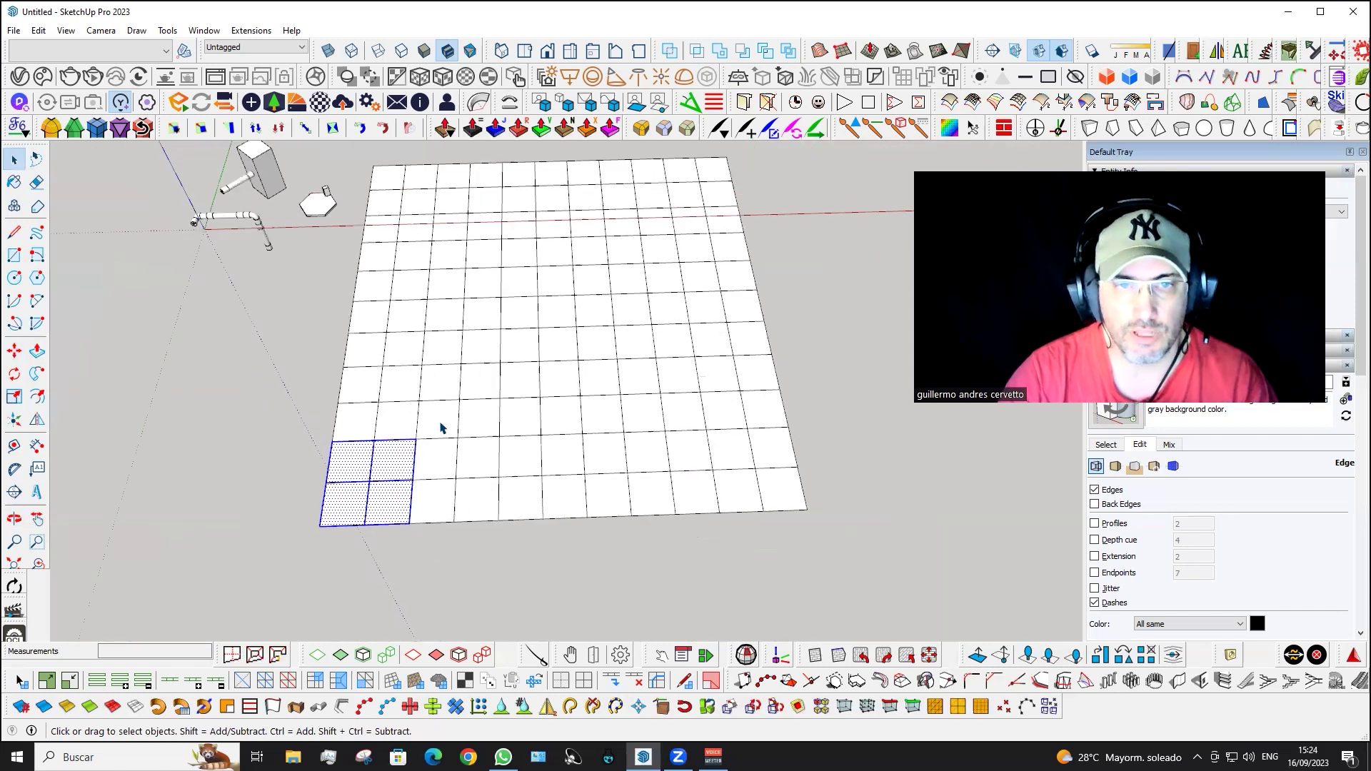
scroll(440, 427, down, 1)
click(276, 419)
- Zoom in on the tall box and crossing-select it together with its pipe stub
mouse_move(275, 420)
middle_down()
mouse_move(280, 483)
mouse_move(214, 348)
mouse_move(398, 297)
mouse_move(355, 367)
middle_up()
scroll(581, 220, up, 3)
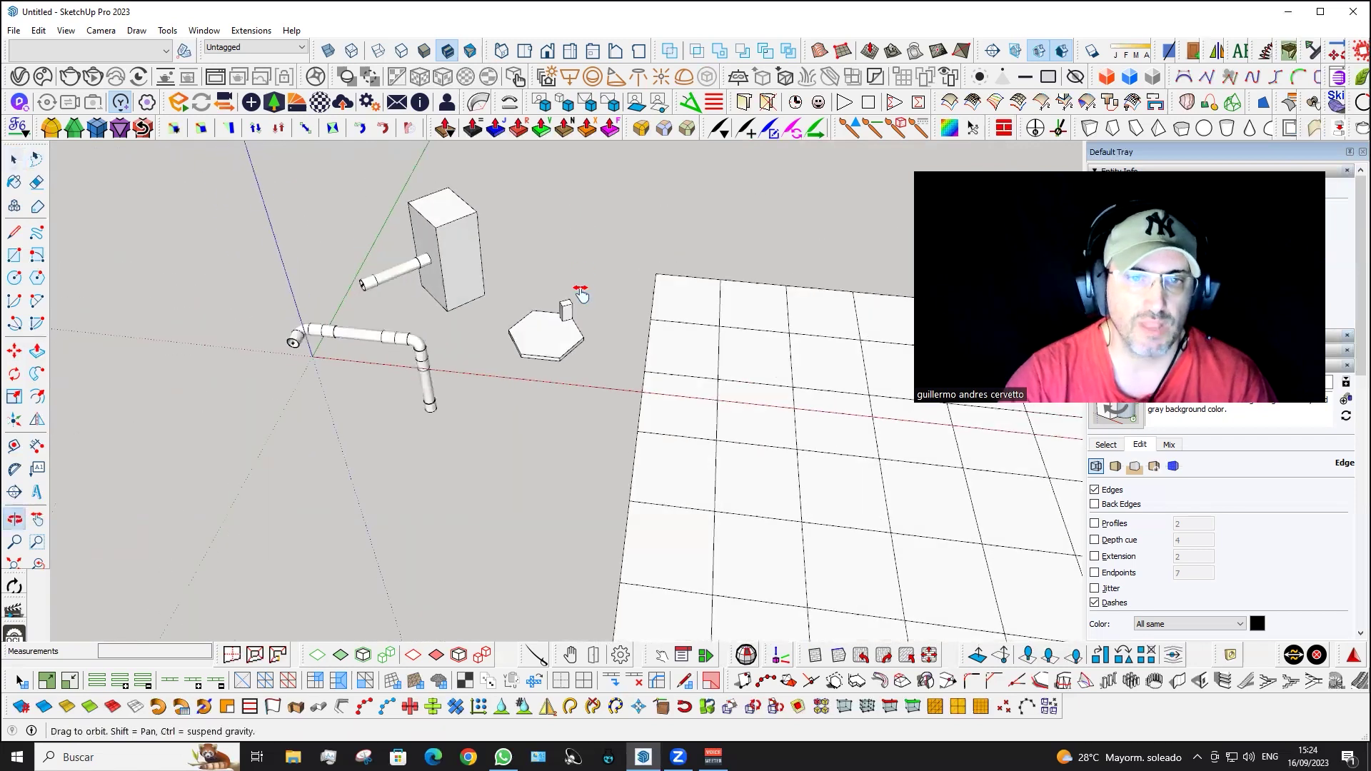
shift+middle_drag(581, 294, 589, 366)
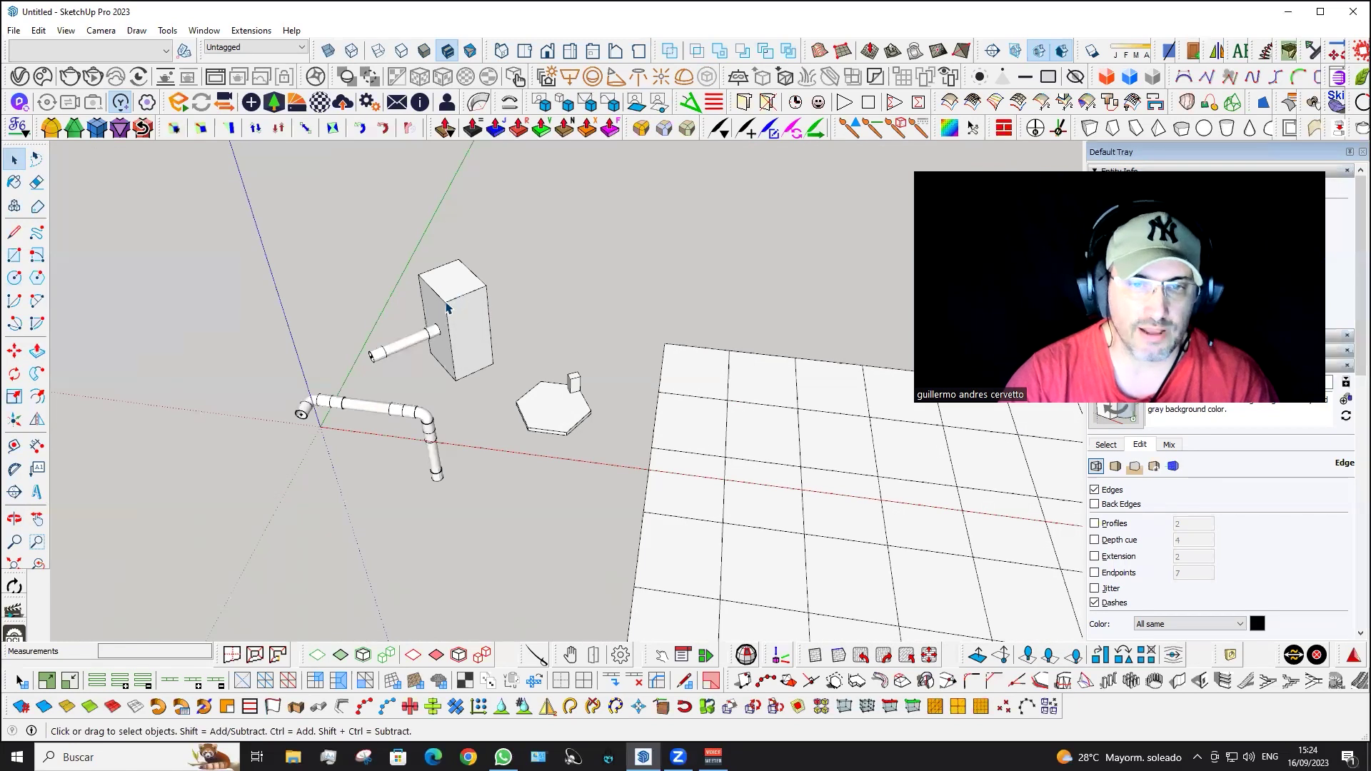
scroll(446, 308, up, 2)
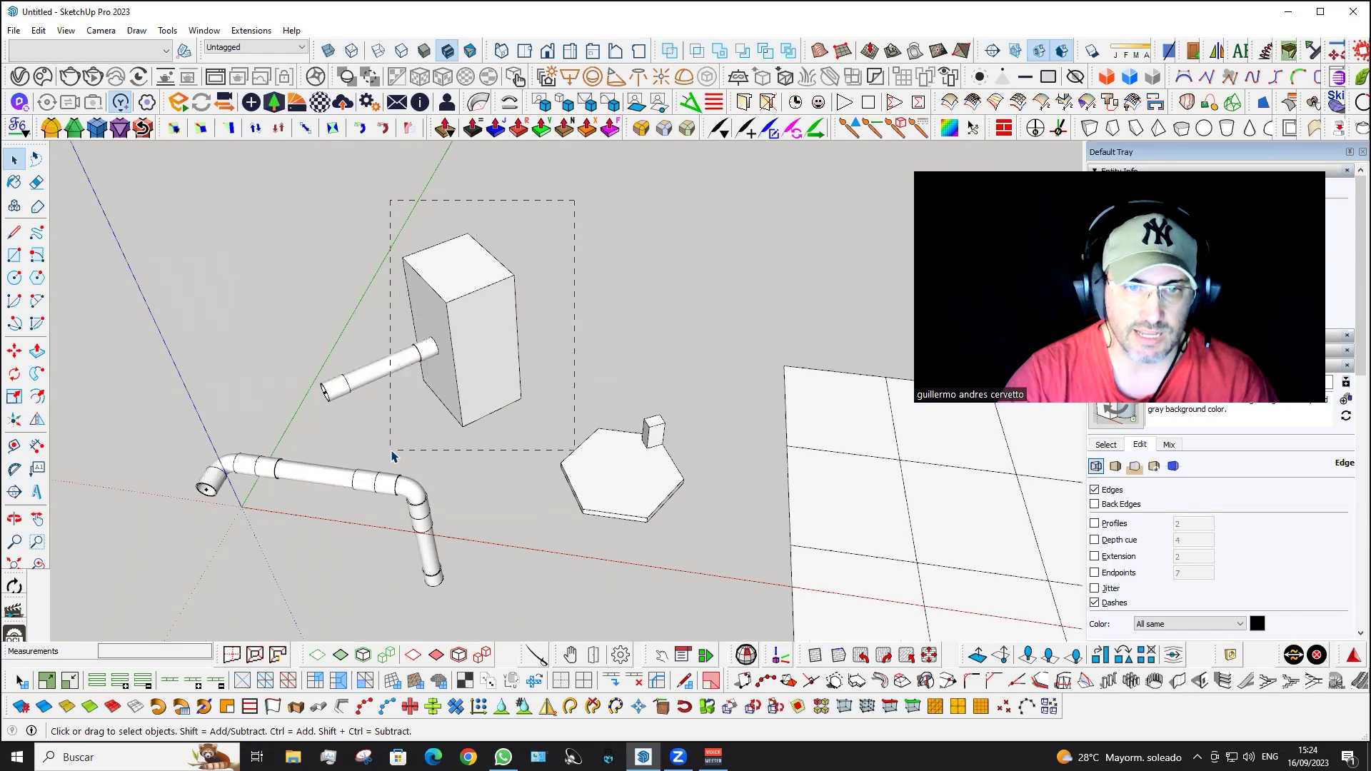
drag(393, 455, 392, 455)
- Reselect only the tall box with a left-to-right window, leaving the pipe stub out
scroll(362, 378, up, 3)
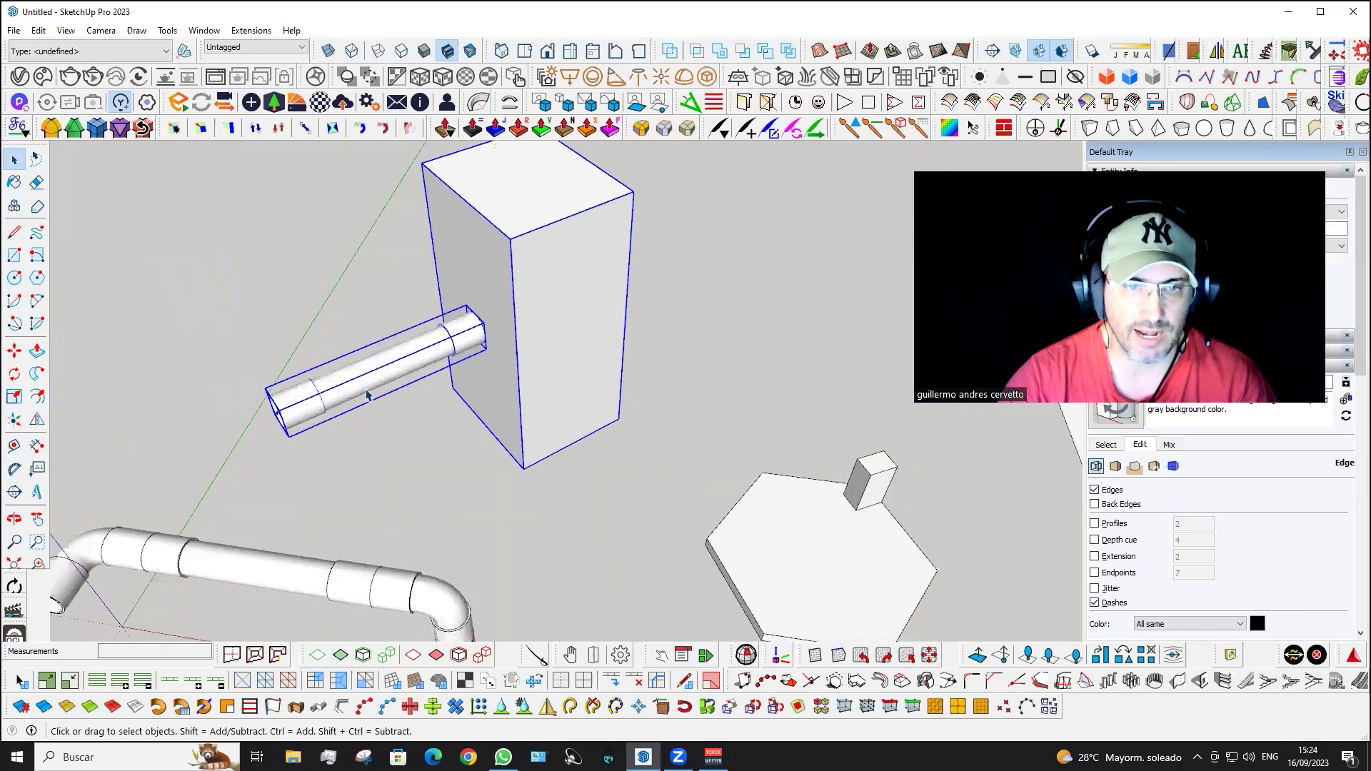
scroll(366, 394, down, 2)
drag(377, 463, 565, 200)
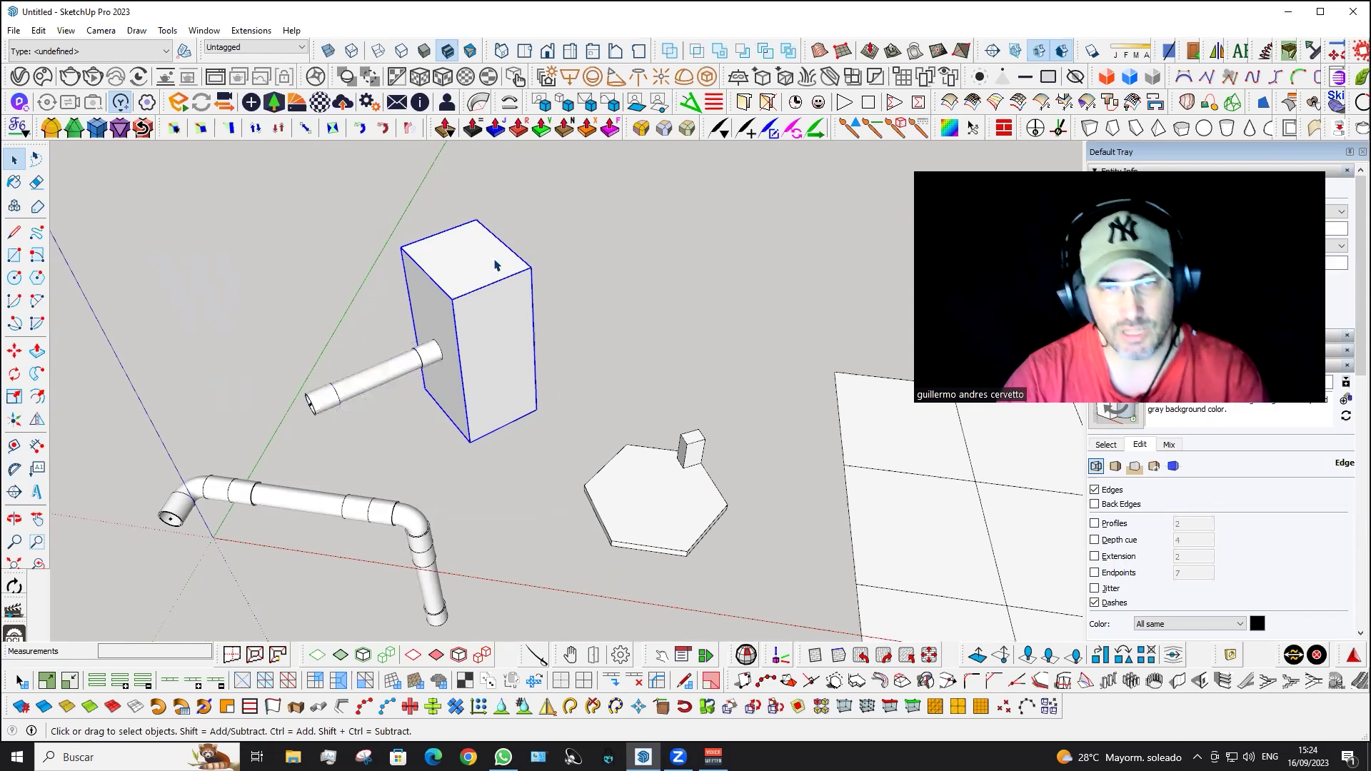
scroll(369, 342, down, 2)
mouse_move(369, 342)
middle_down()
mouse_move(569, 533)
mouse_move(398, 193)
mouse_move(317, 233)
mouse_move(310, 383)
middle_up()
middle_drag(362, 328, 370, 300)
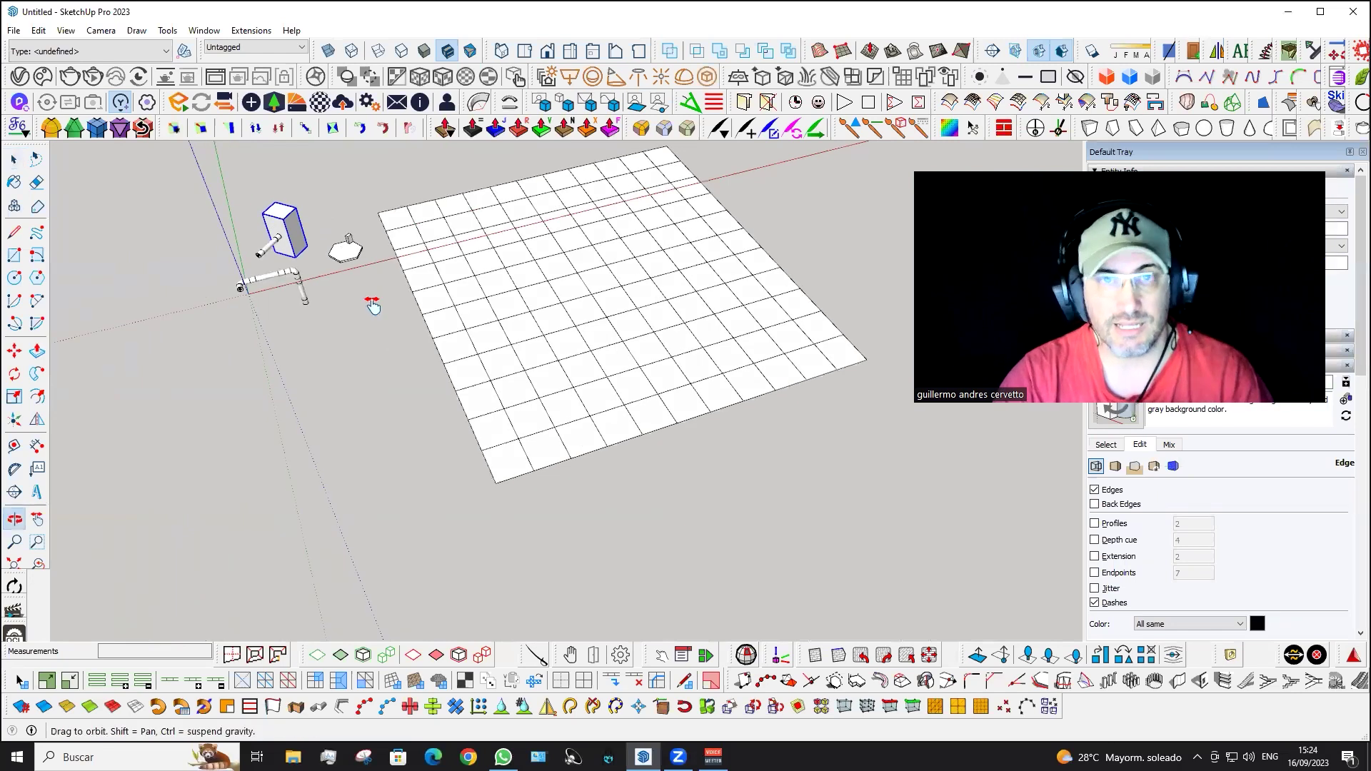
middle_drag(377, 358, 380, 363)
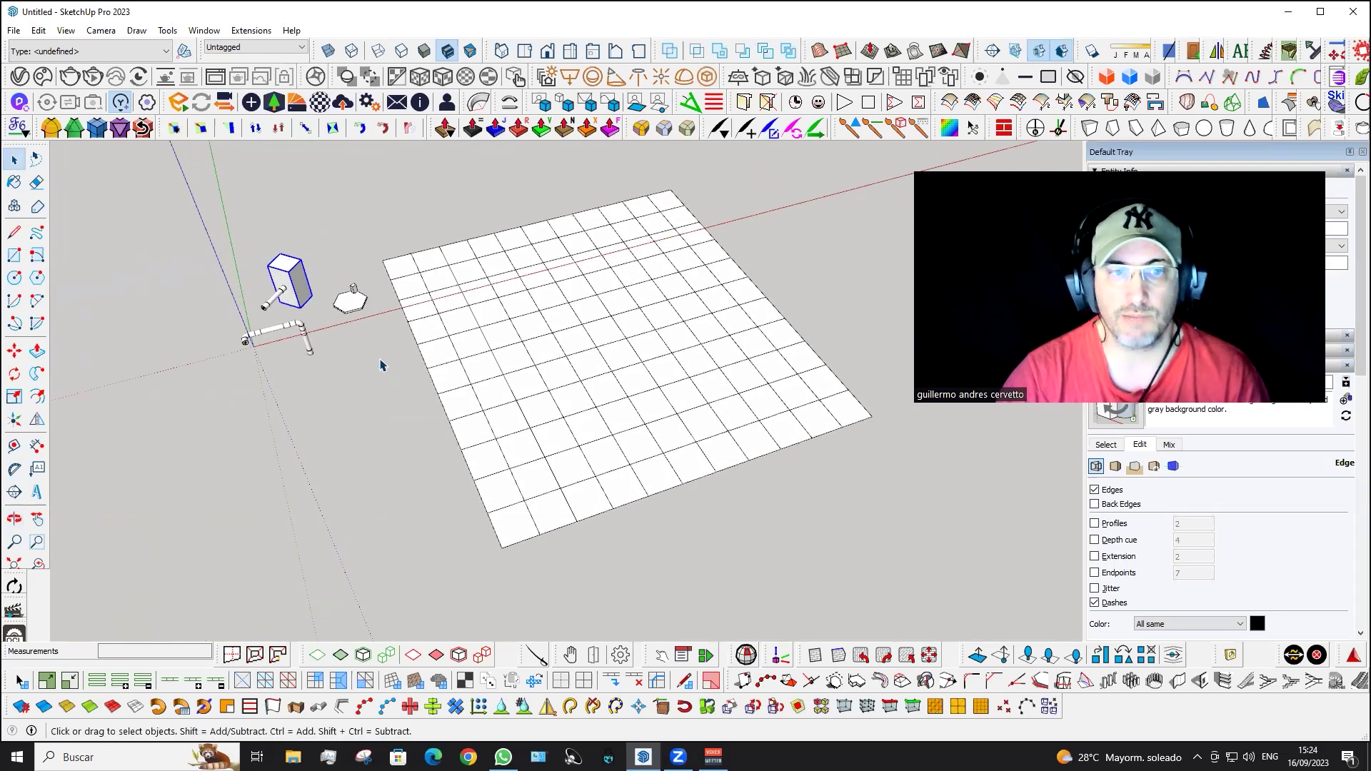
mouse_move(391, 432)
middle_down()
mouse_move(474, 358)
mouse_move(476, 374)
middle_up()
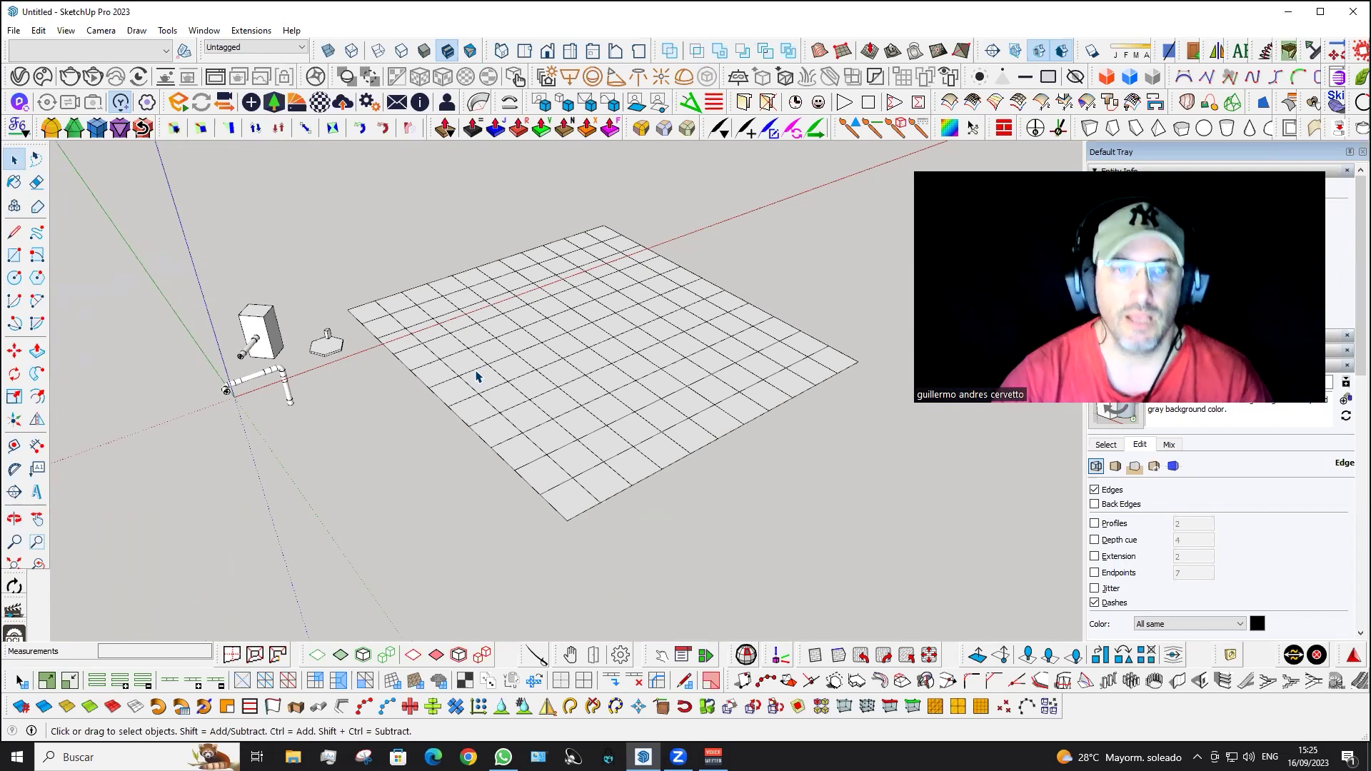
middle_drag(515, 389, 500, 388)
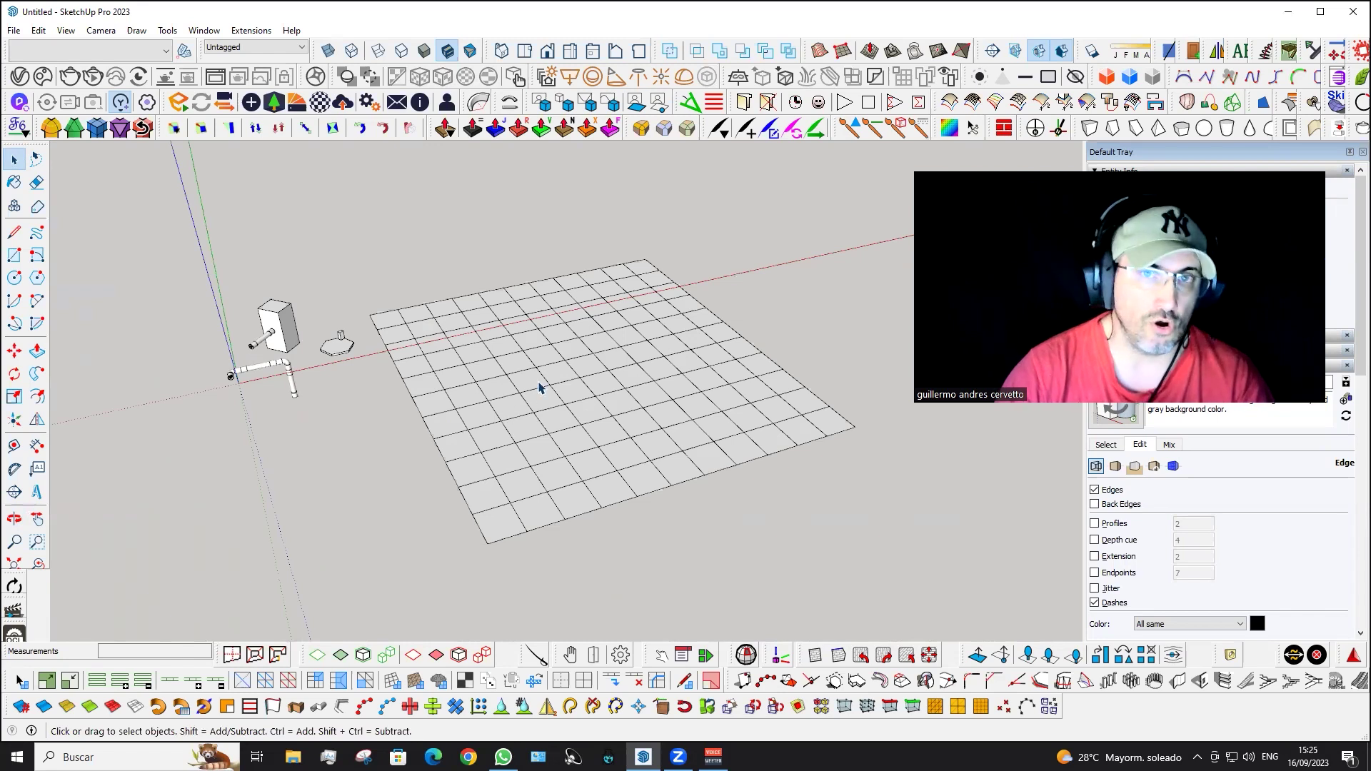
mouse_move(536, 393)
middle_down()
mouse_move(586, 415)
mouse_move(658, 413)
mouse_move(805, 374)
mouse_move(517, 349)
middle_up()
scroll(428, 369, up, 2)
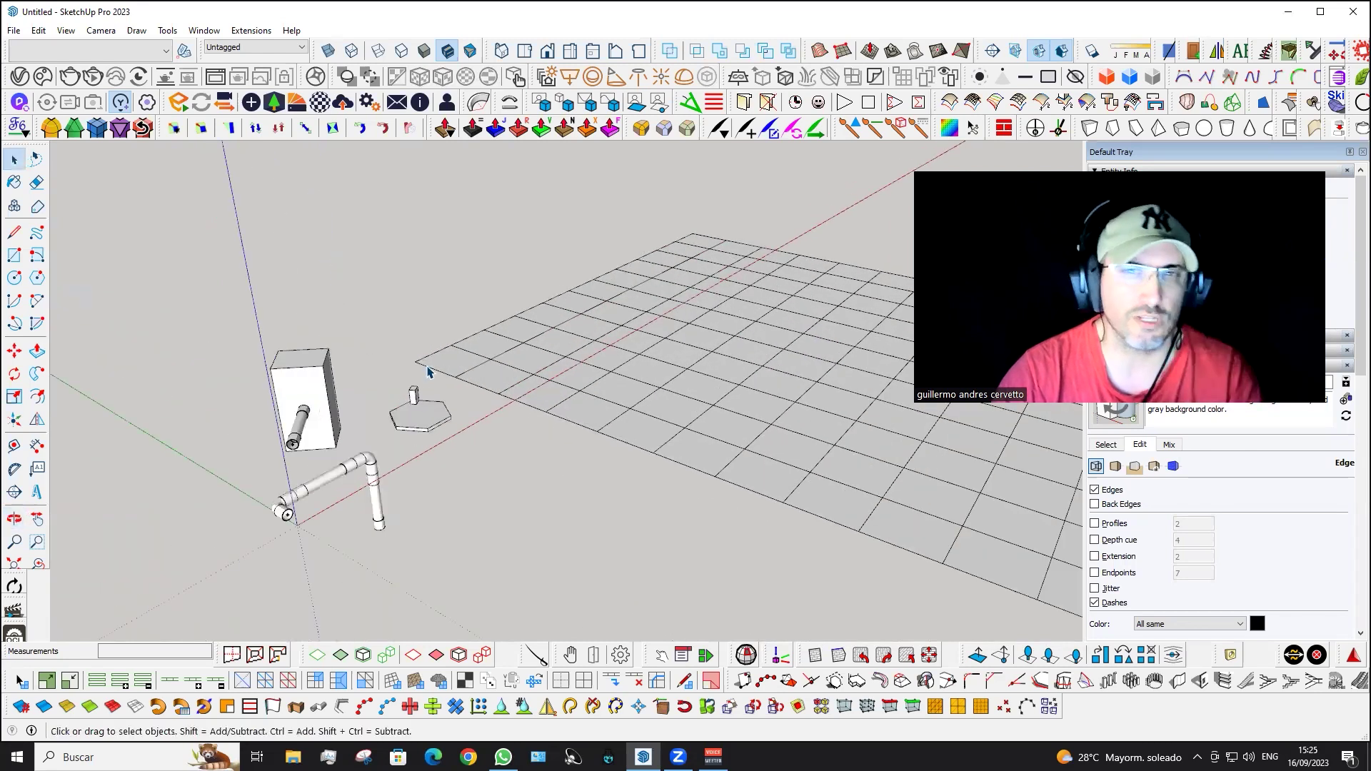
scroll(427, 371, up, 2)
middle_drag(407, 437, 418, 441)
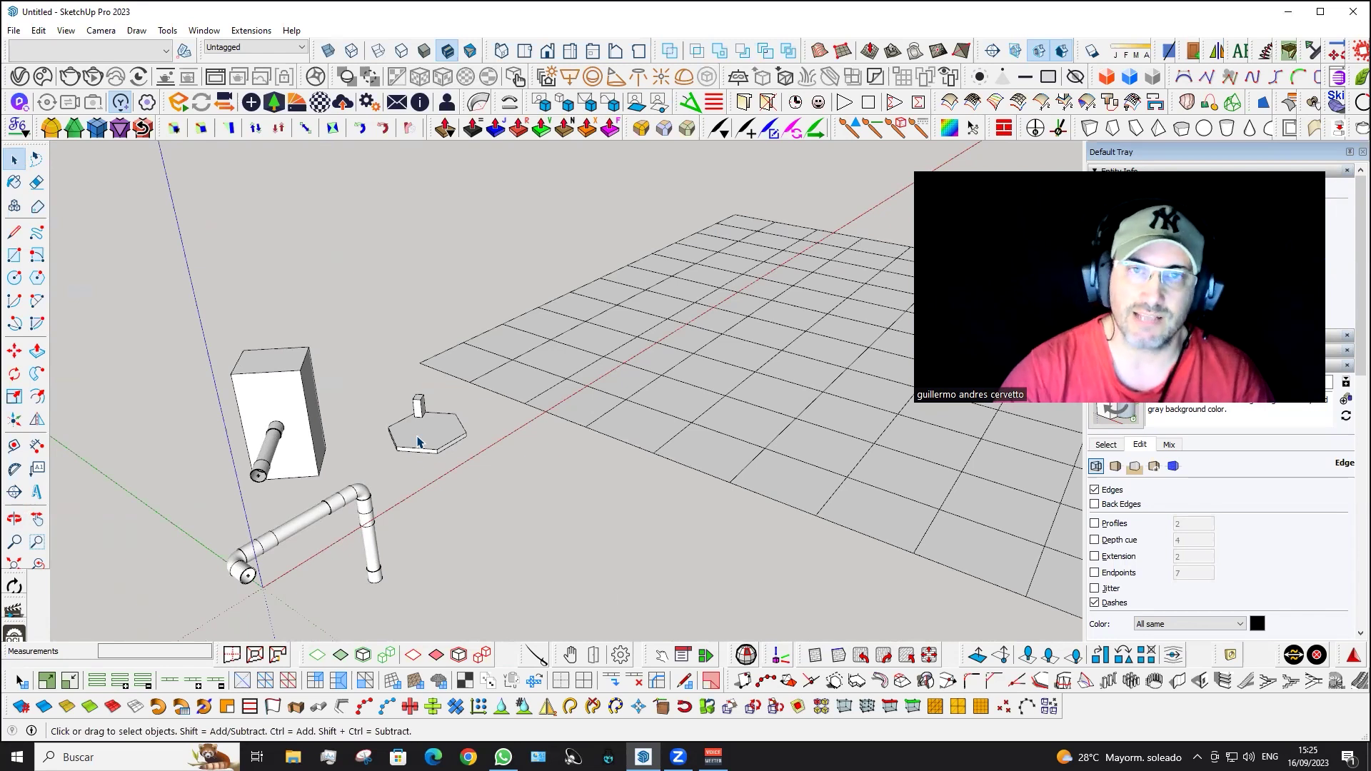
mouse_move(407, 455)
middle_down()
mouse_move(526, 362)
mouse_move(612, 367)
middle_up()
scroll(500, 367, up, 3)
scroll(383, 360, up, 2)
shift+middle_drag(383, 360, 409, 369)
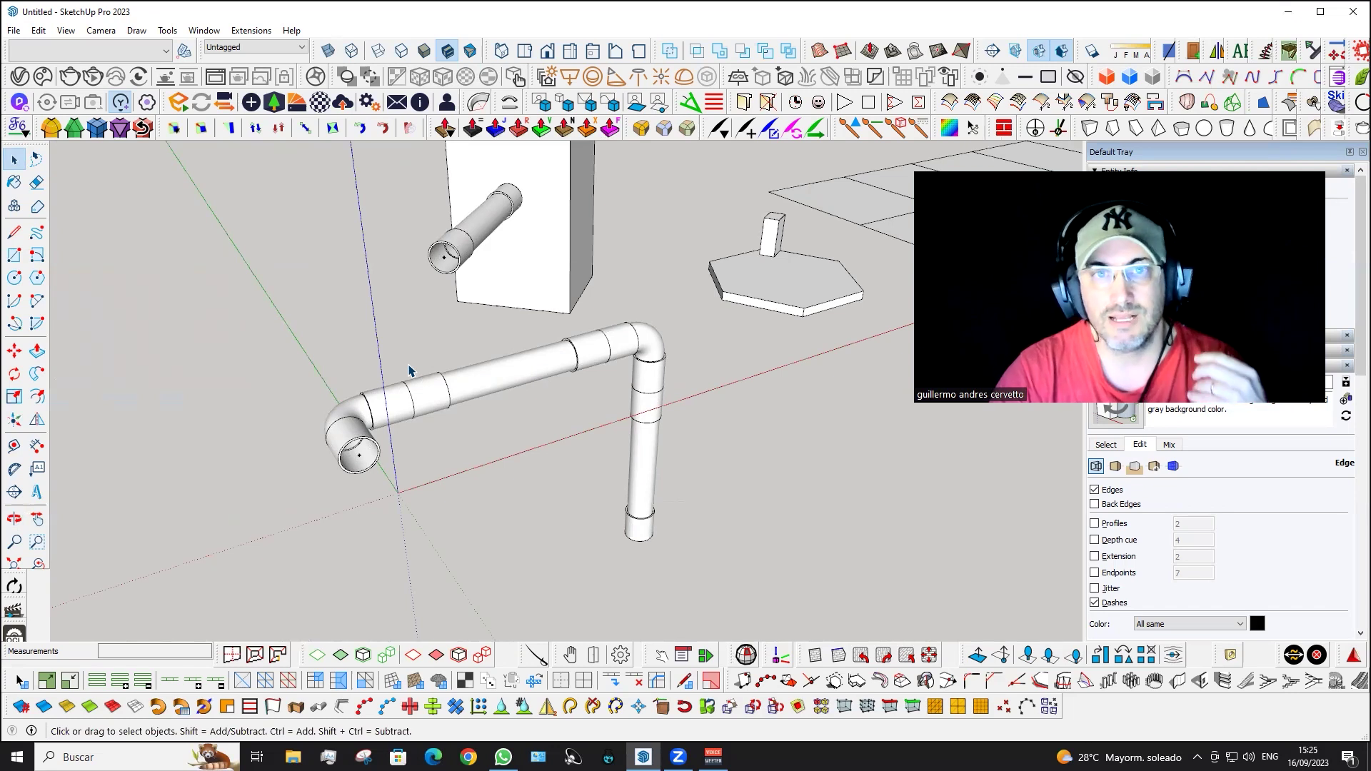
middle_drag(526, 297, 560, 408)
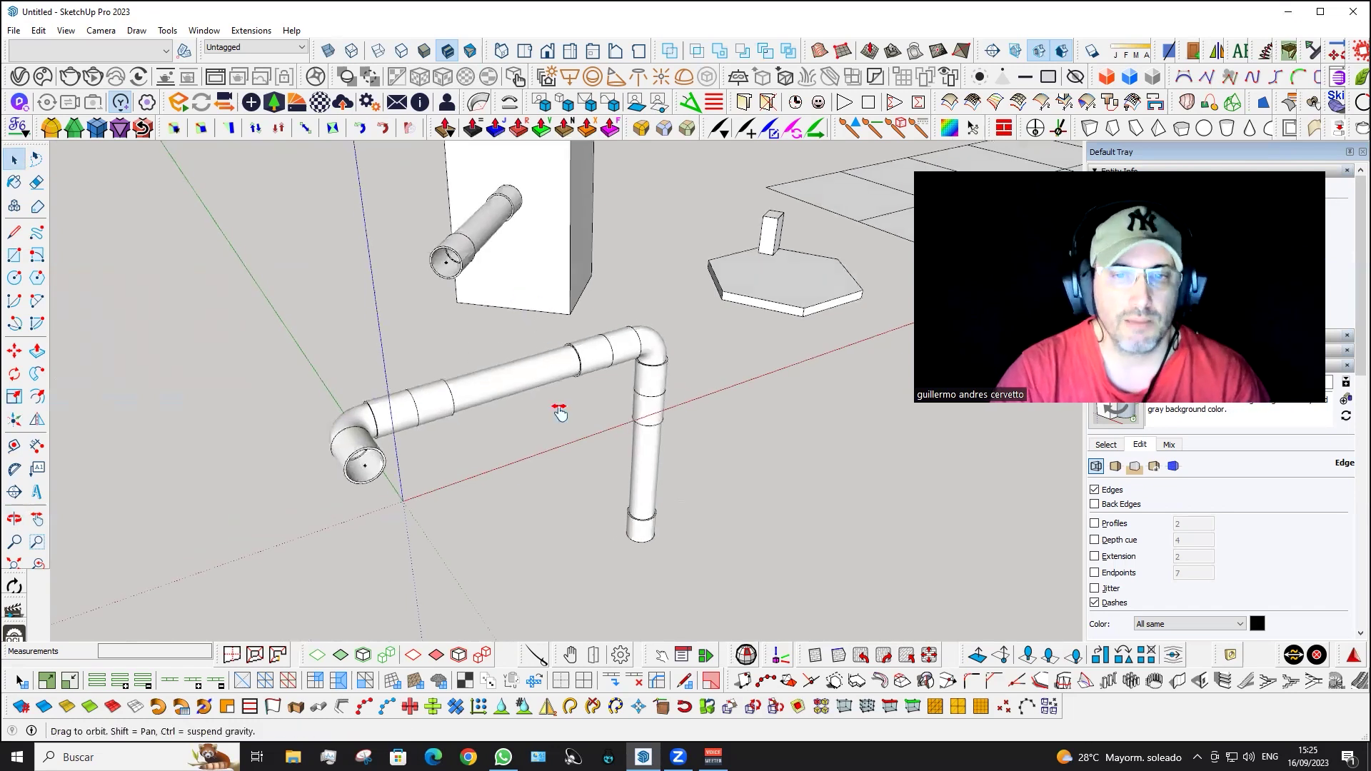
mouse_move(645, 343)
middle_down()
mouse_move(771, 388)
mouse_move(282, 383)
middle_up()
- Copy the tall box to a new spot and array it into a /5 row of evenly spaced copies
click(736, 389)
key(ctrl)
middle_drag(421, 382, 778, 416)
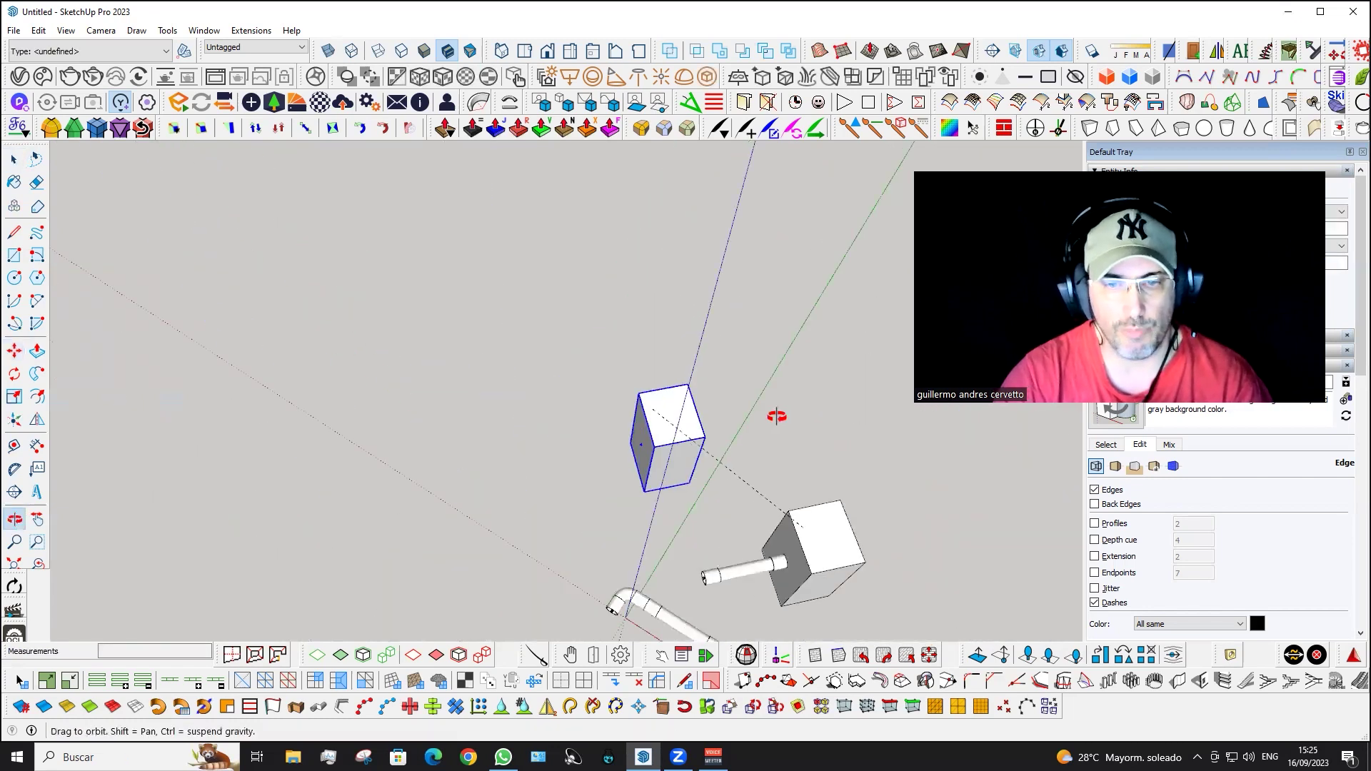
click(459, 343)
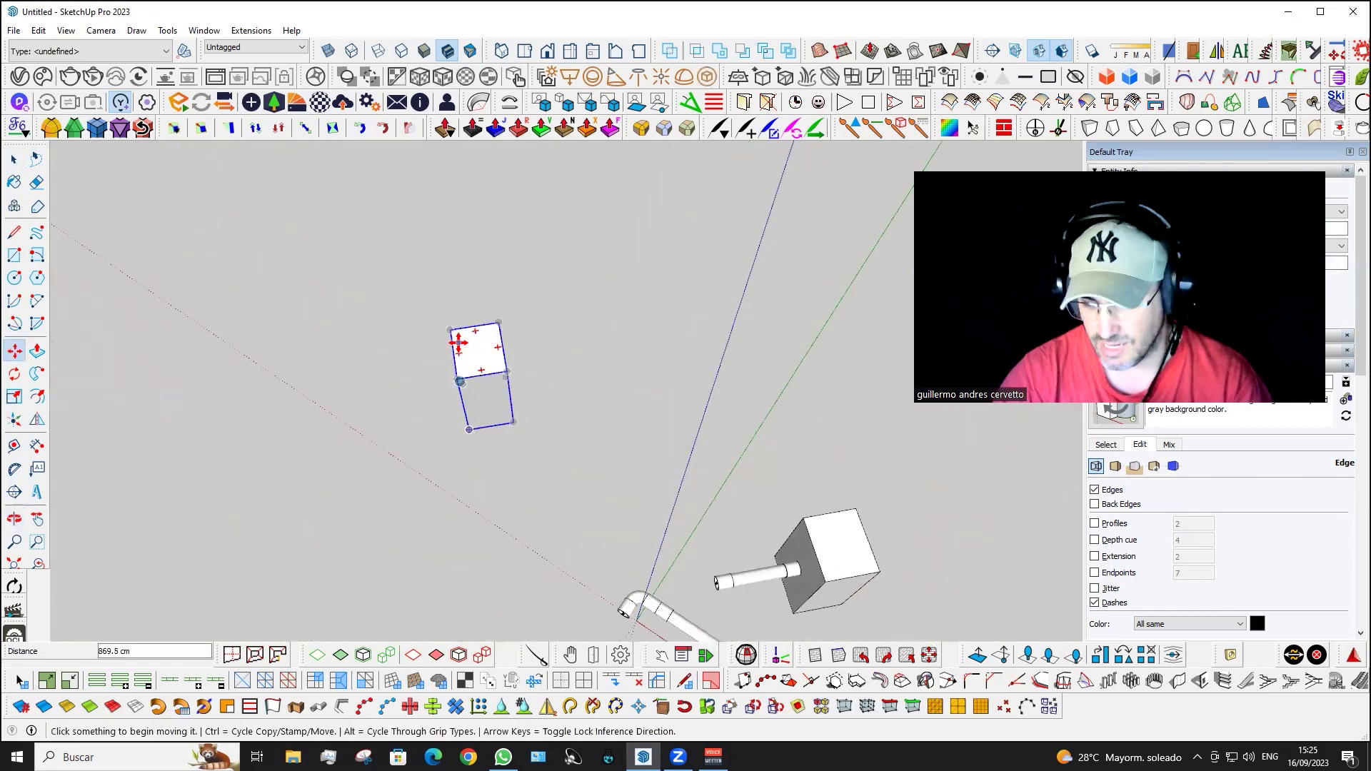
text(/5)
key(Return)
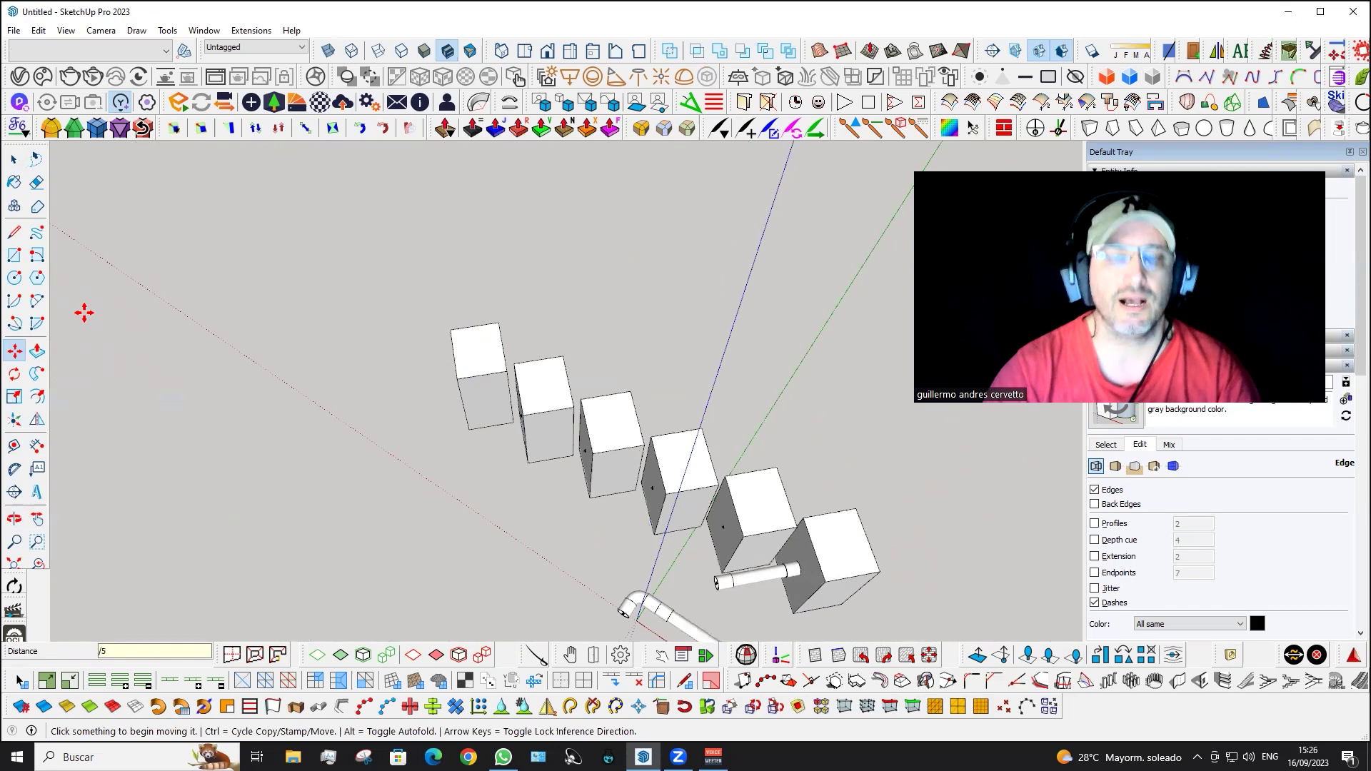
- Select the intermediate box copies and delete them, keeping the farthest copy
key(space)
middle_drag(567, 392, 682, 372)
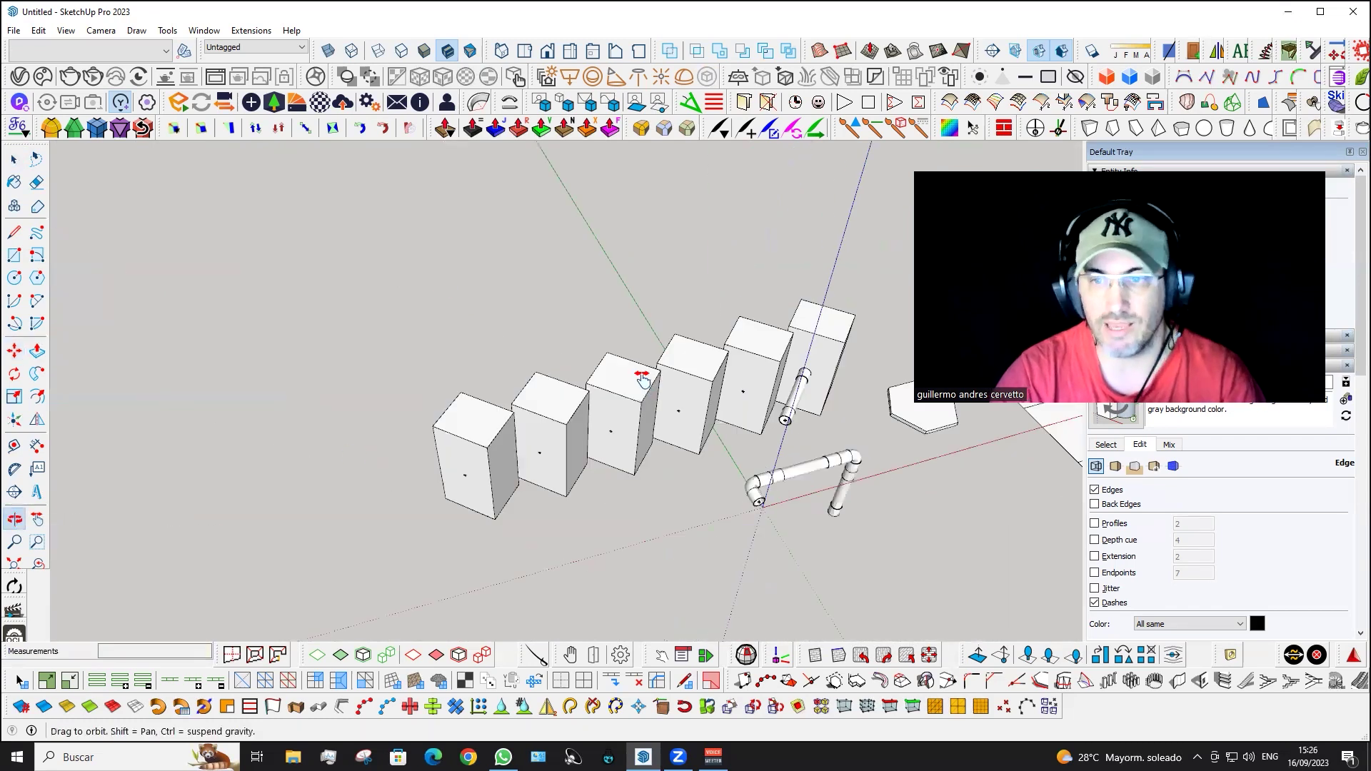
drag(390, 541, 391, 540)
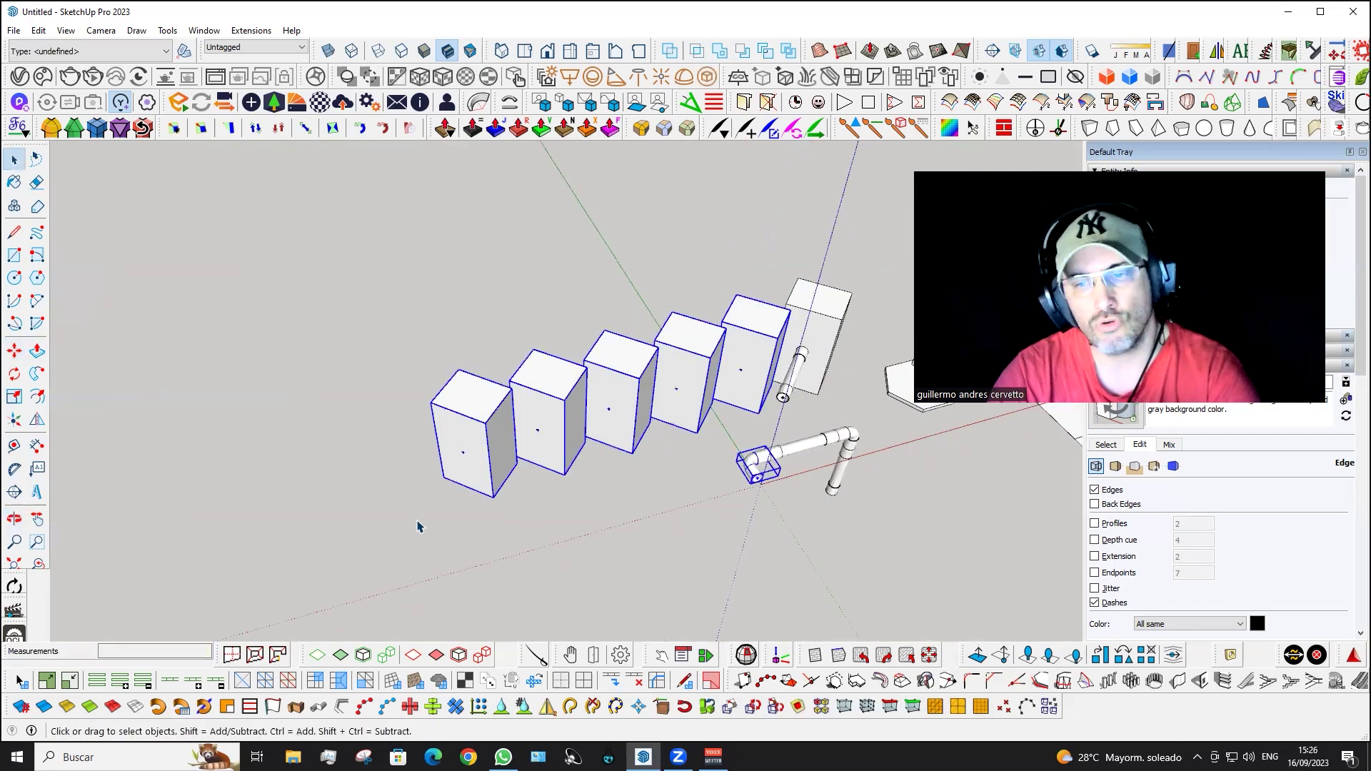
key(Delete)
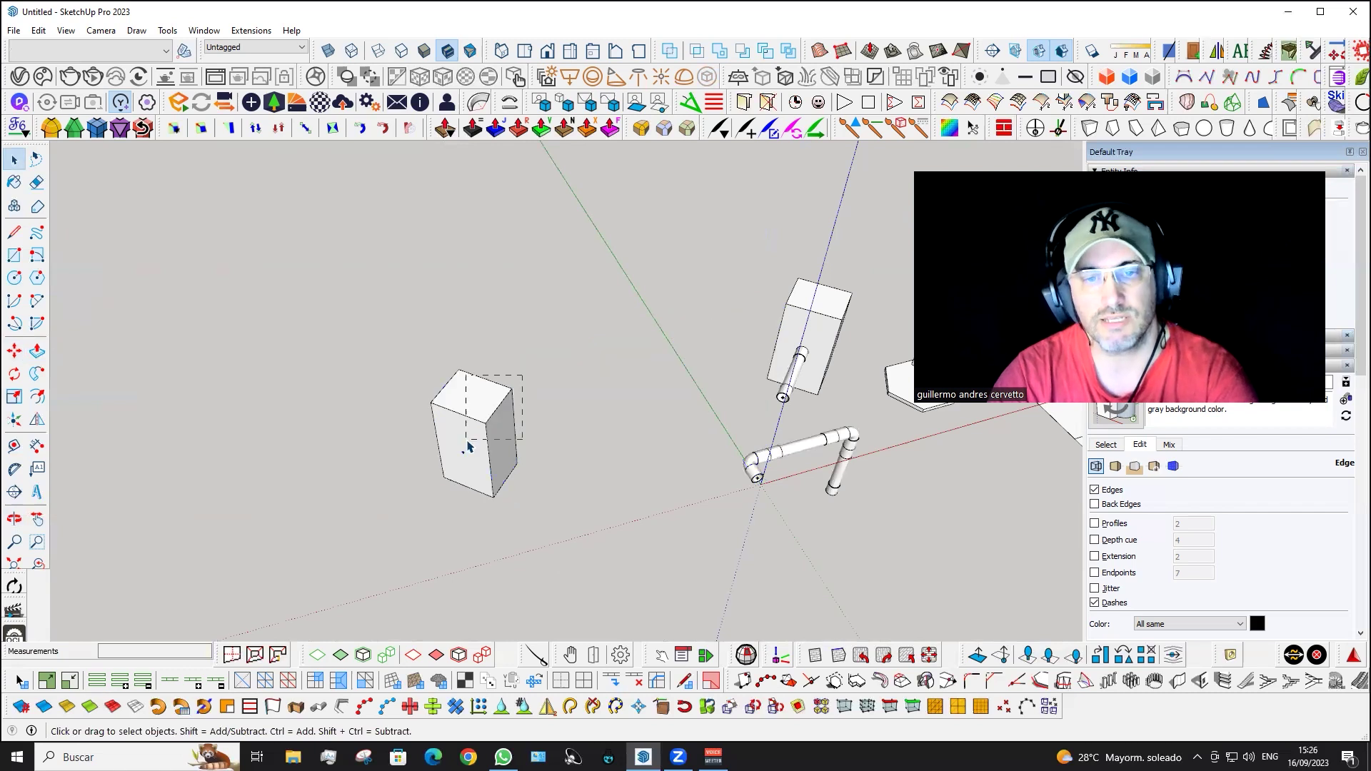
mouse_move(830, 328)
middle_down()
mouse_move(536, 287)
mouse_move(224, 490)
mouse_move(501, 401)
mouse_move(483, 409)
mouse_move(530, 379)
mouse_move(521, 481)
mouse_move(520, 392)
mouse_move(517, 411)
middle_up()
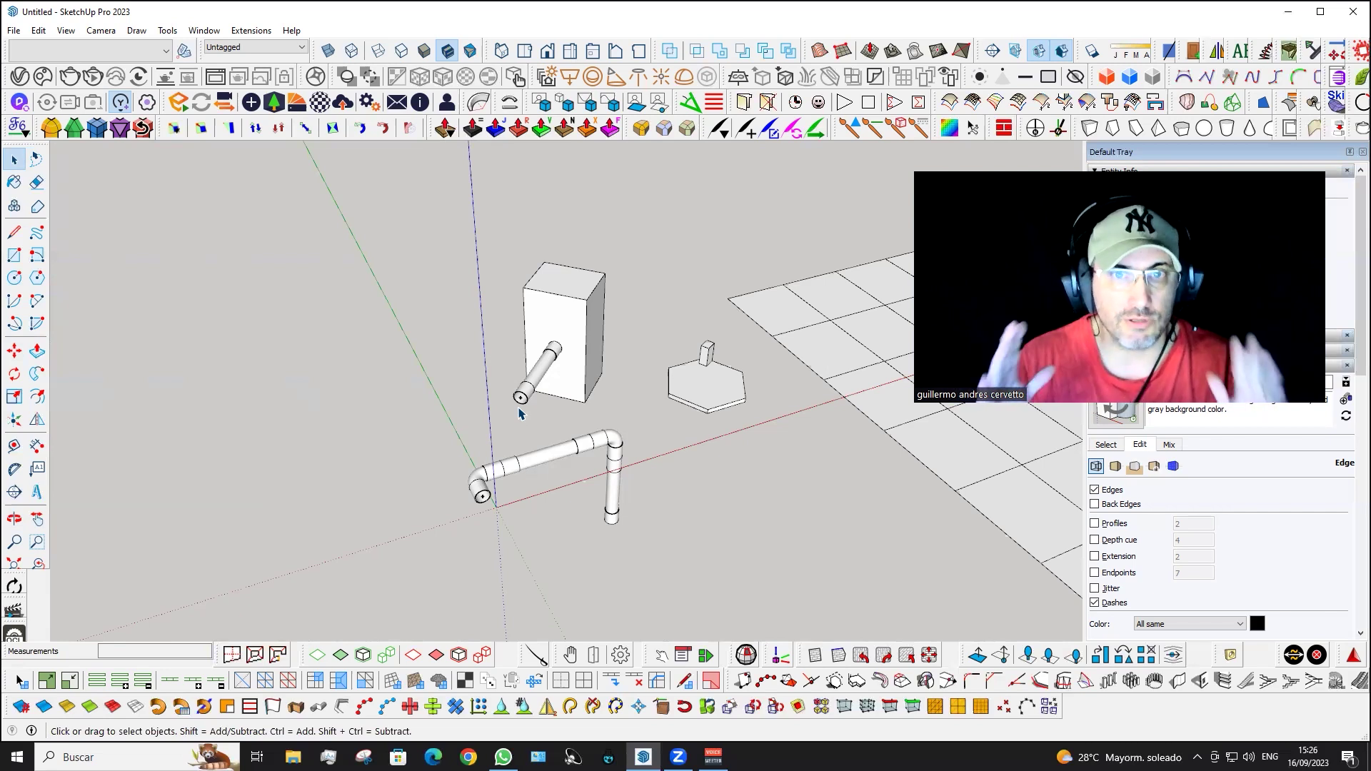
mouse_move(508, 395)
middle_down()
mouse_move(426, 408)
mouse_move(397, 500)
middle_up()
key(m)
click(500, 364)
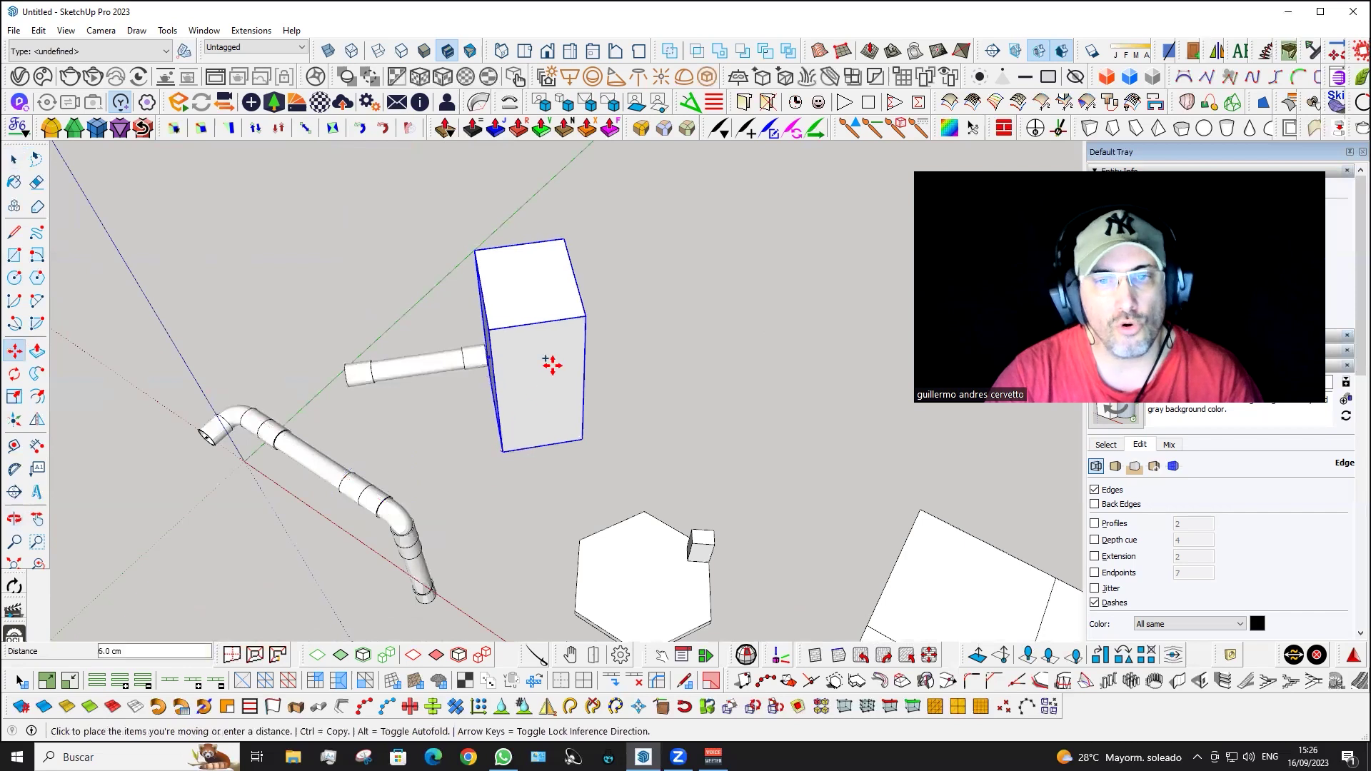
key(ctrl)
click(521, 361)
key(space)
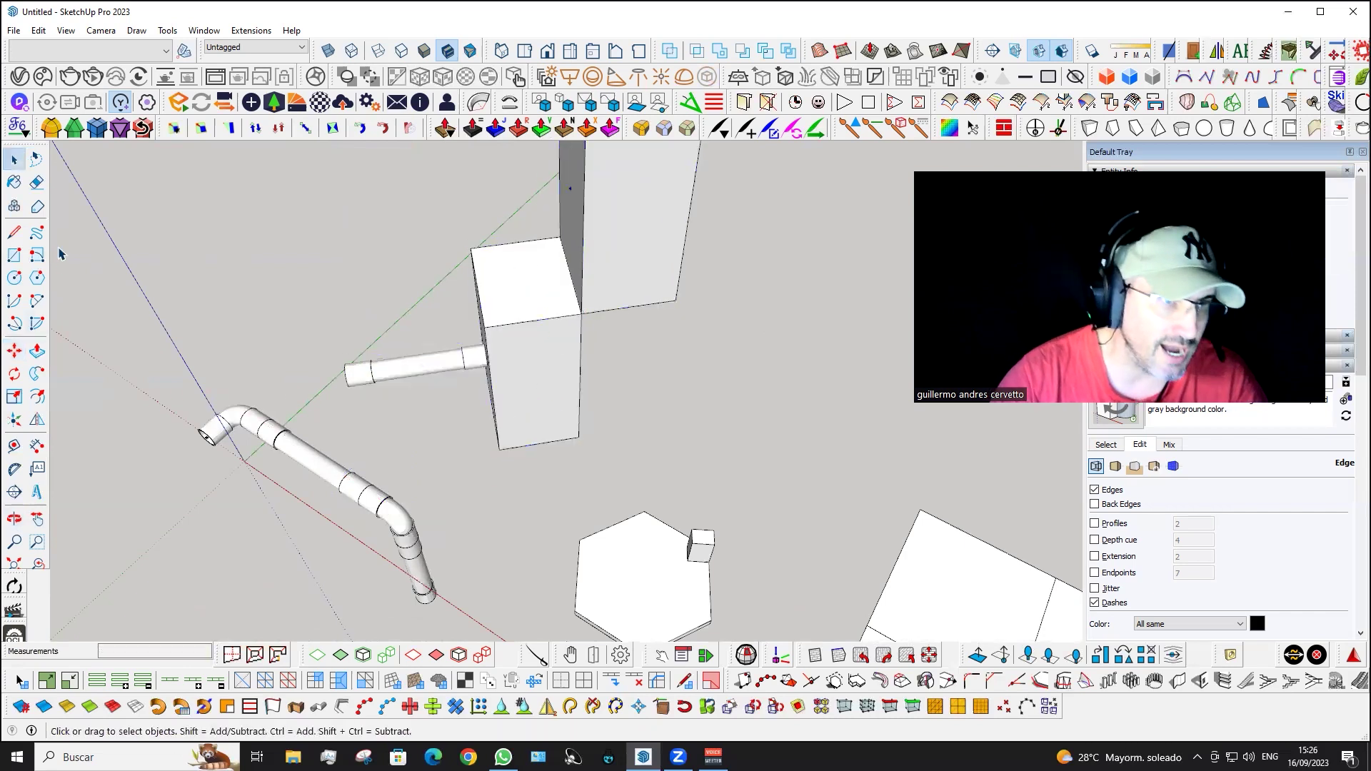
mouse_move(567, 428)
middle_down()
mouse_move(713, 343)
mouse_move(653, 282)
middle_up()
click(641, 265)
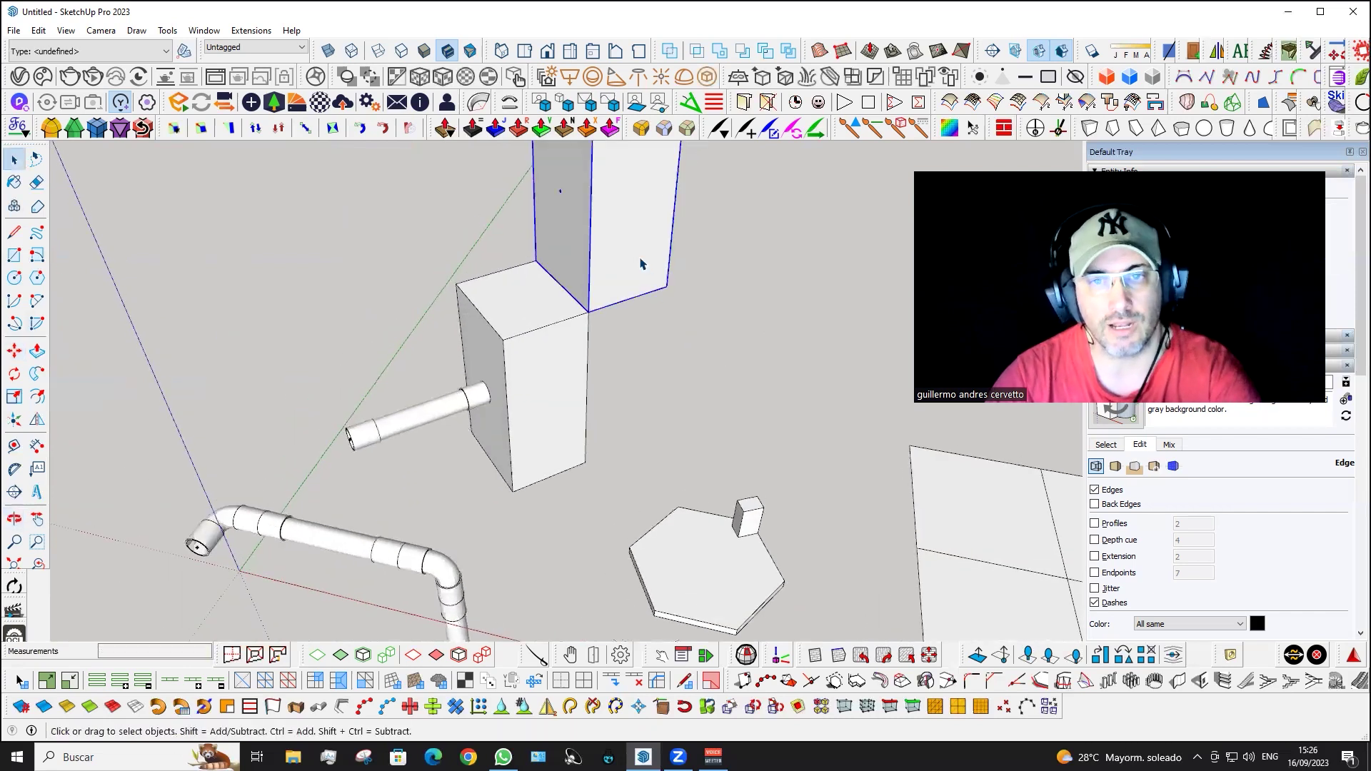
key(Delete)
middle_drag(539, 374, 713, 341)
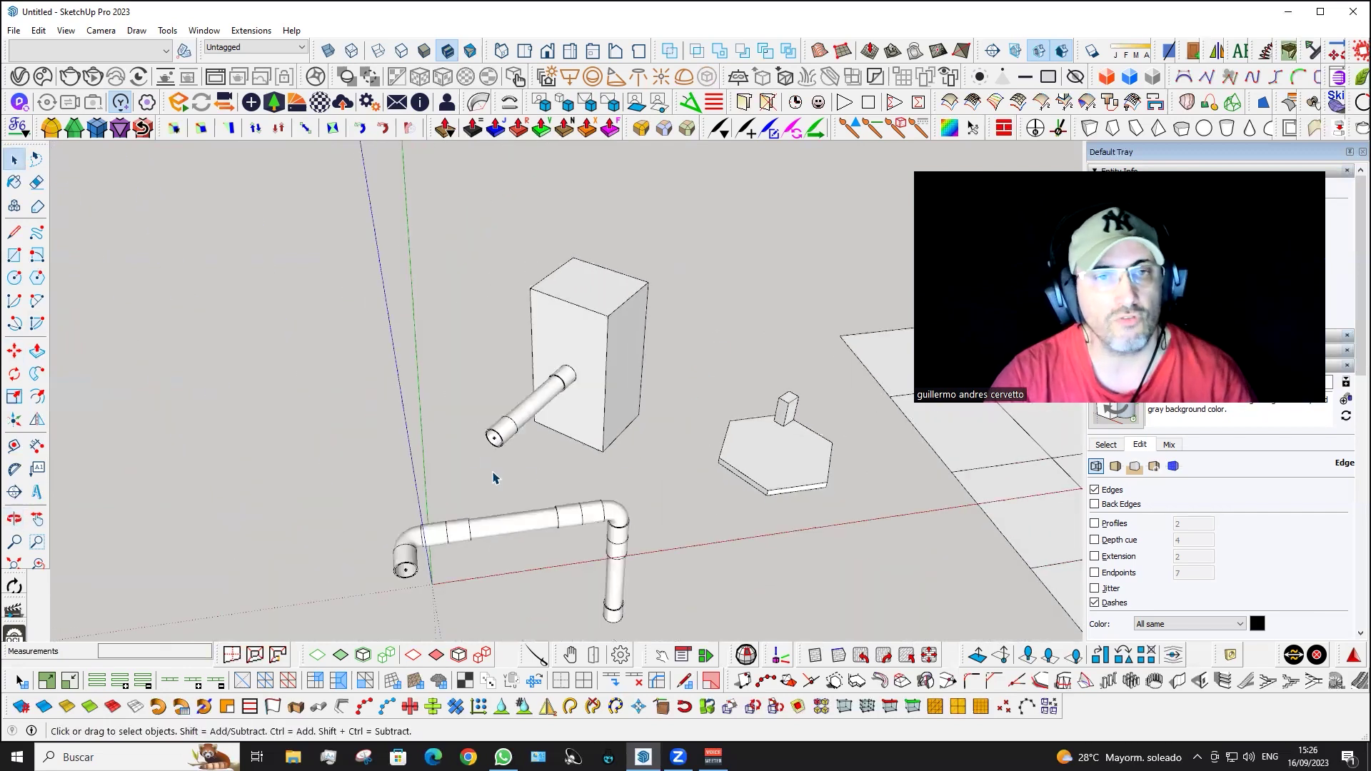
mouse_move(459, 465)
middle_down()
mouse_move(649, 465)
mouse_move(560, 422)
mouse_move(547, 448)
mouse_move(529, 424)
mouse_move(474, 450)
middle_up()
scroll(480, 362, down, 3)
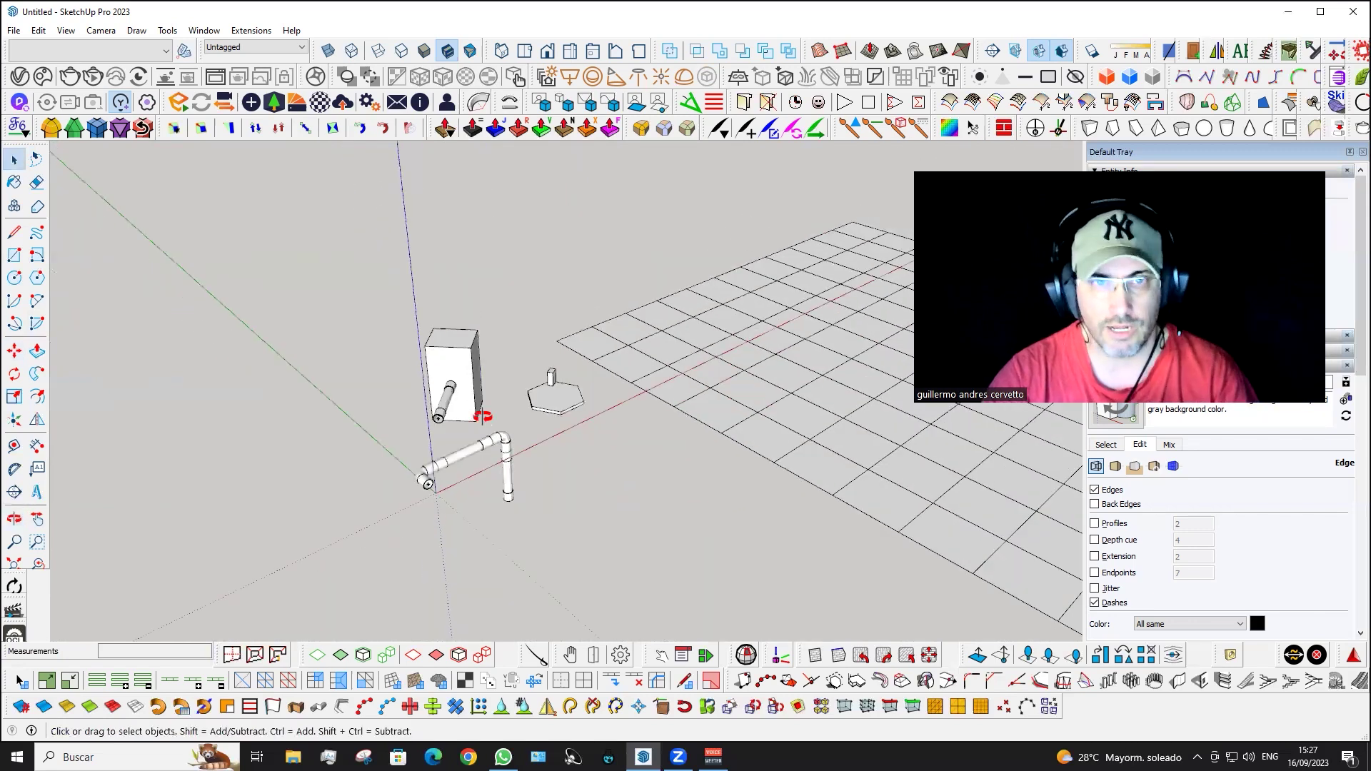
scroll(505, 379, up, 3)
scroll(465, 407, up, 3)
mouse_move(438, 420)
shift+middle_down()
mouse_move(567, 428)
mouse_move(545, 437)
mouse_move(564, 397)
shift+middle_up()
scroll(567, 410, up, 1)
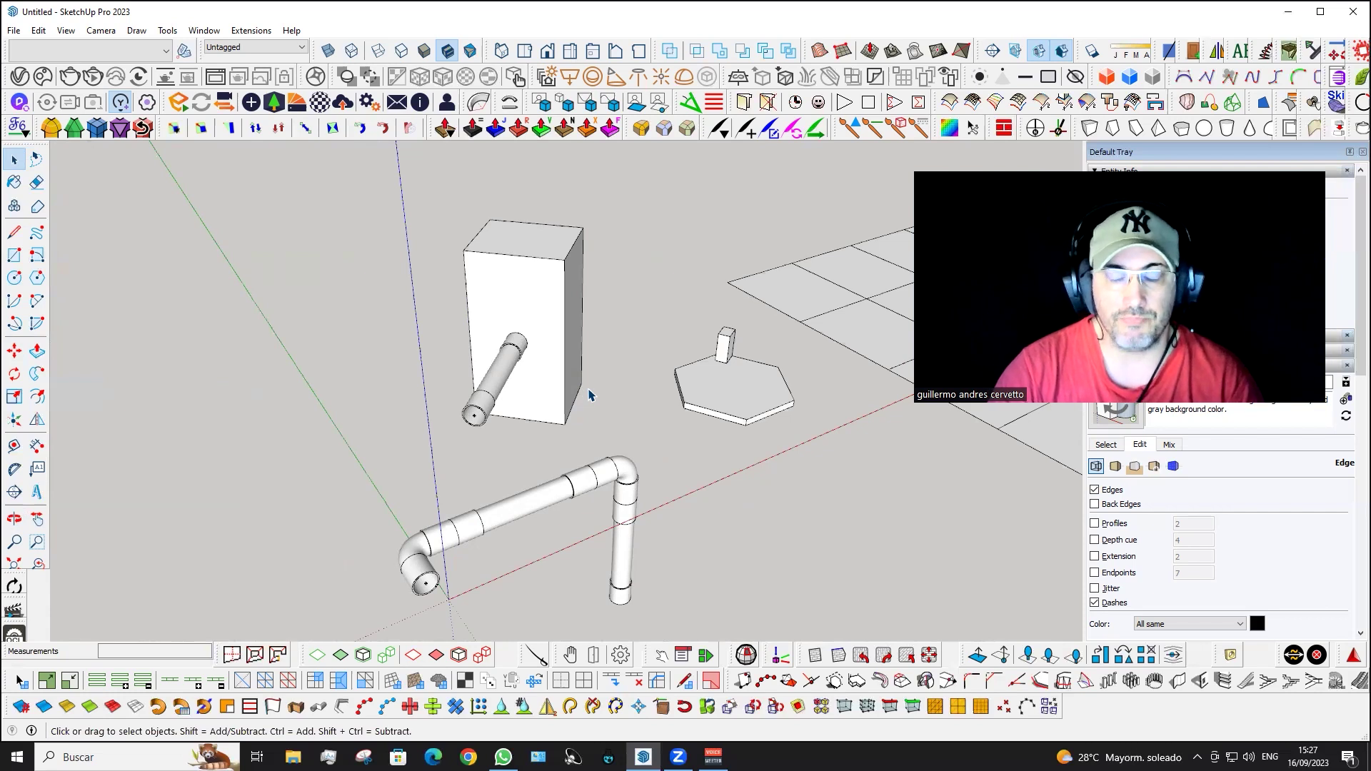
middle_drag(585, 340, 565, 357)
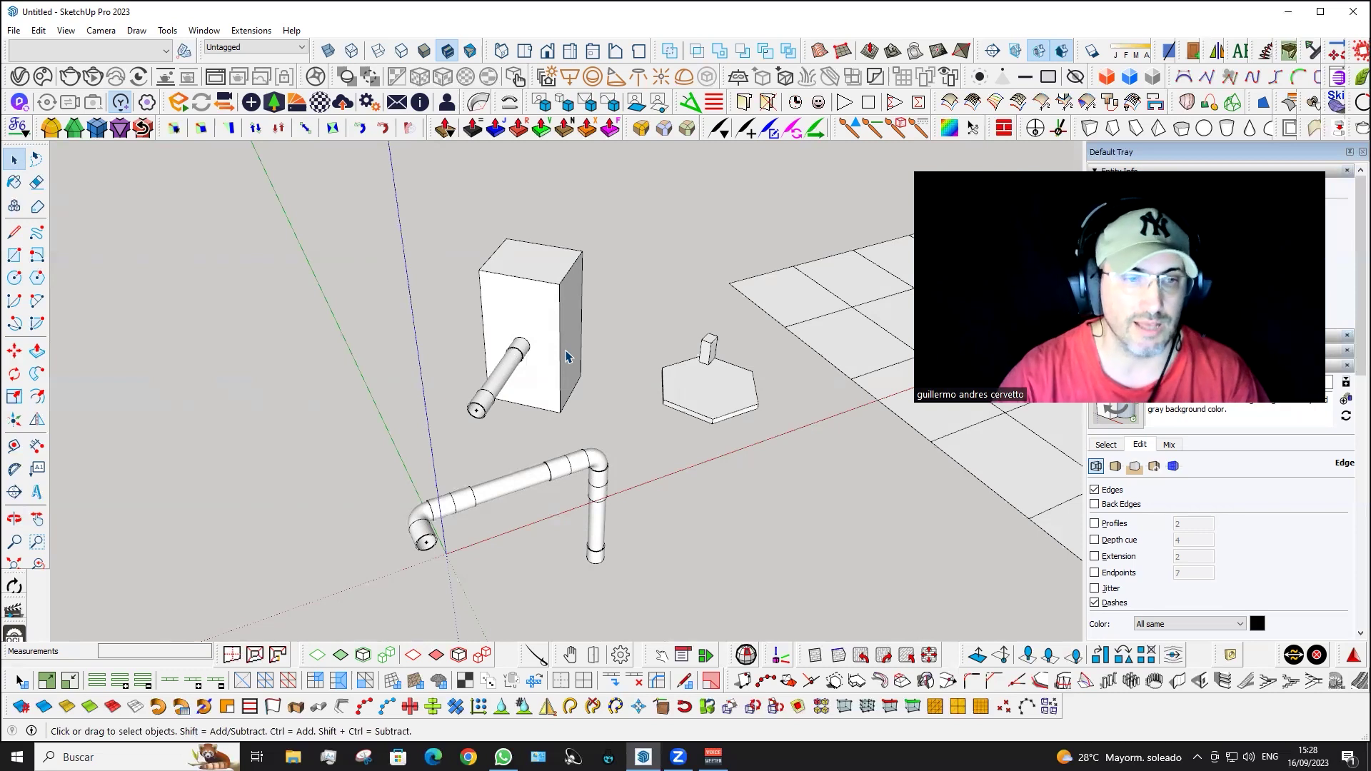
middle_drag(495, 364, 584, 365)
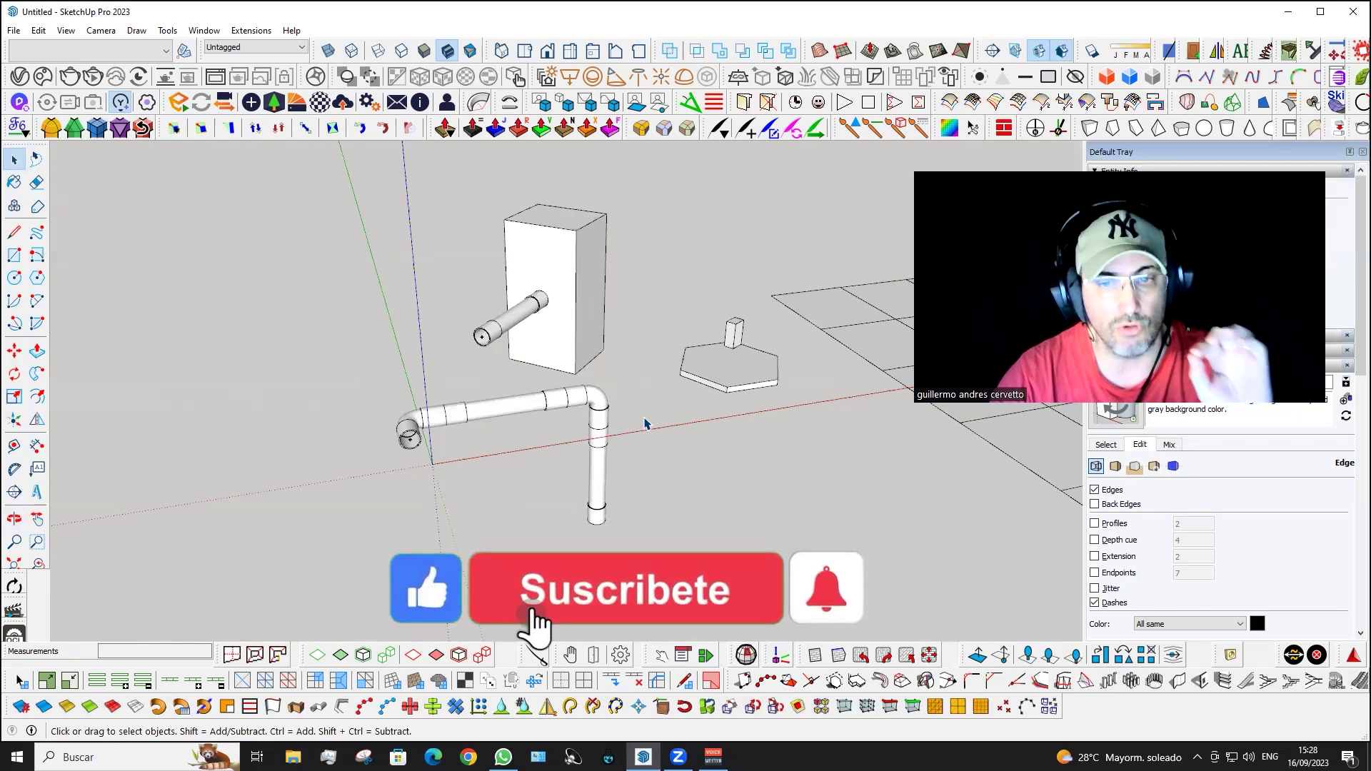
middle_drag(648, 424, 643, 420)
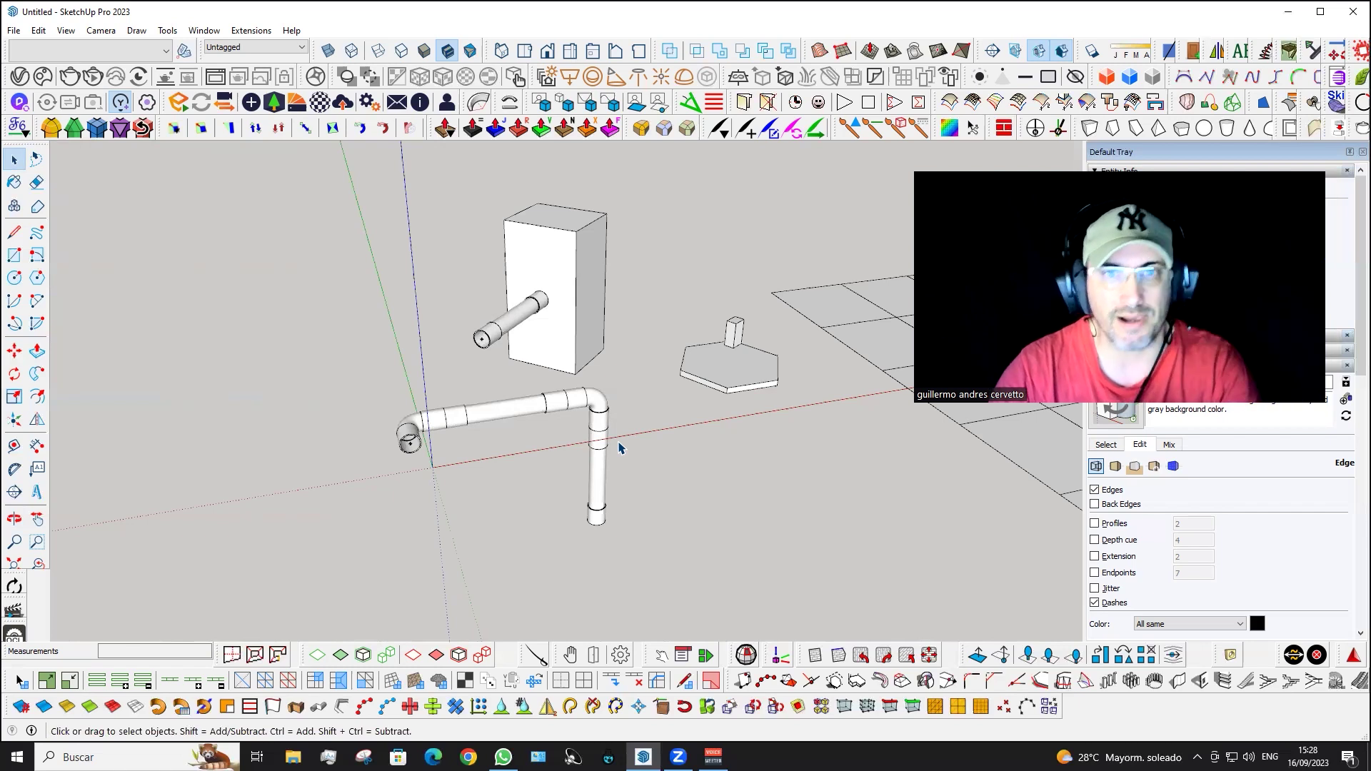
mouse_move(544, 440)
middle_down()
mouse_move(563, 441)
mouse_move(530, 483)
middle_up()
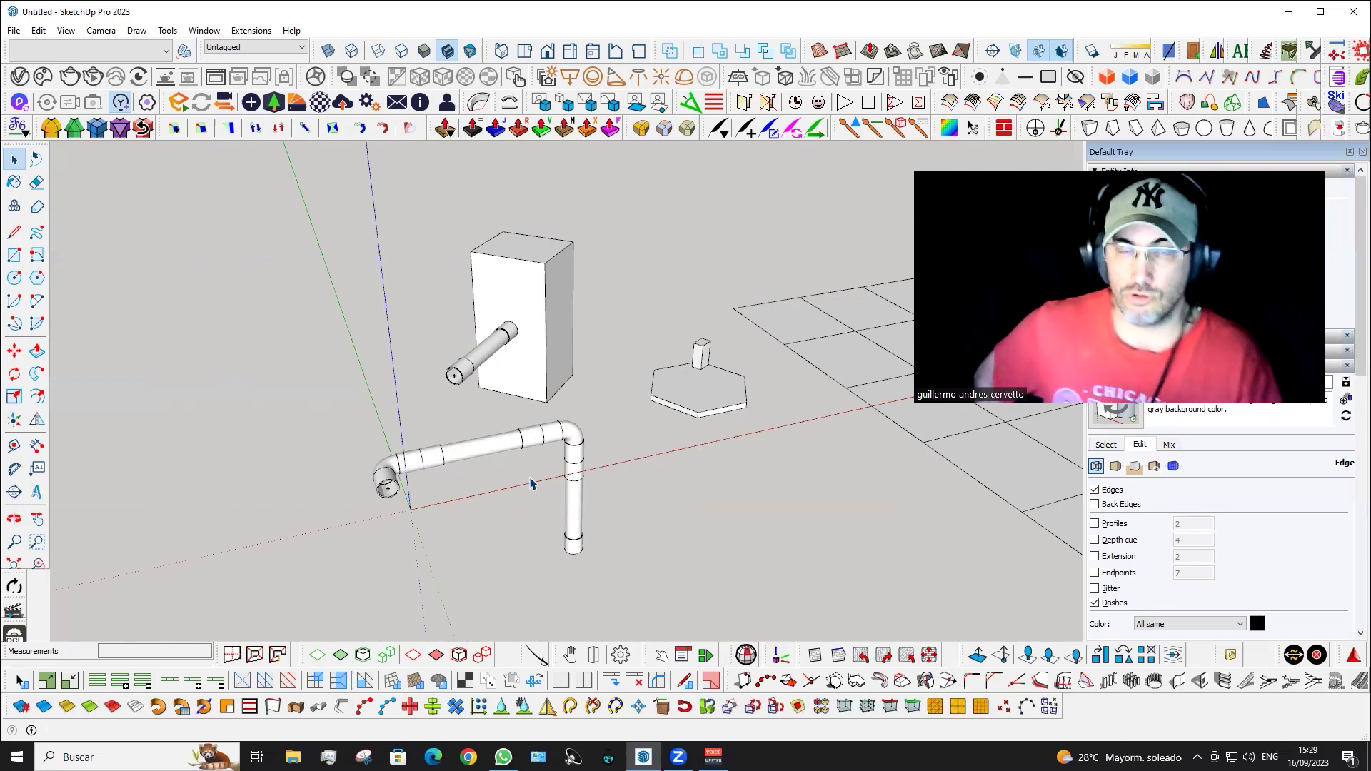
middle_drag(514, 454, 498, 466)
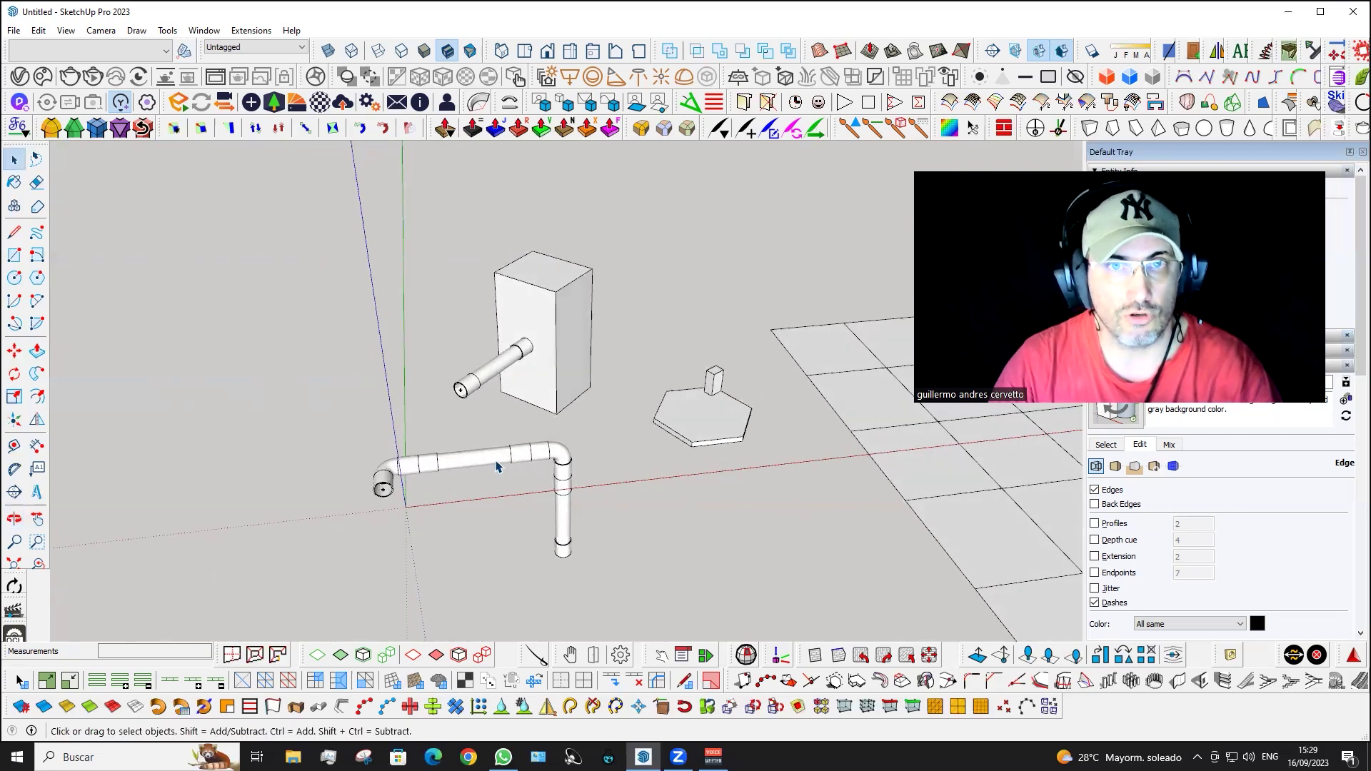
drag(489, 437, 489, 448)
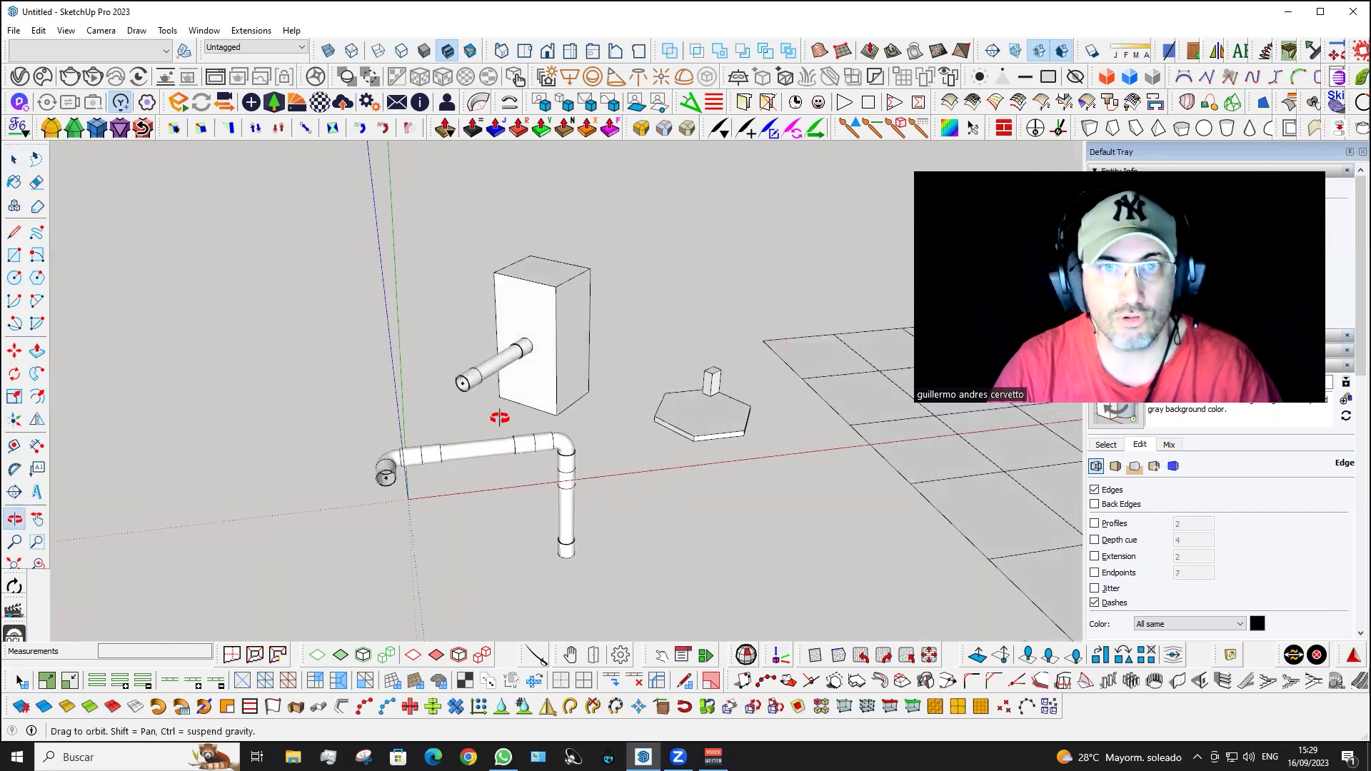
key(space)
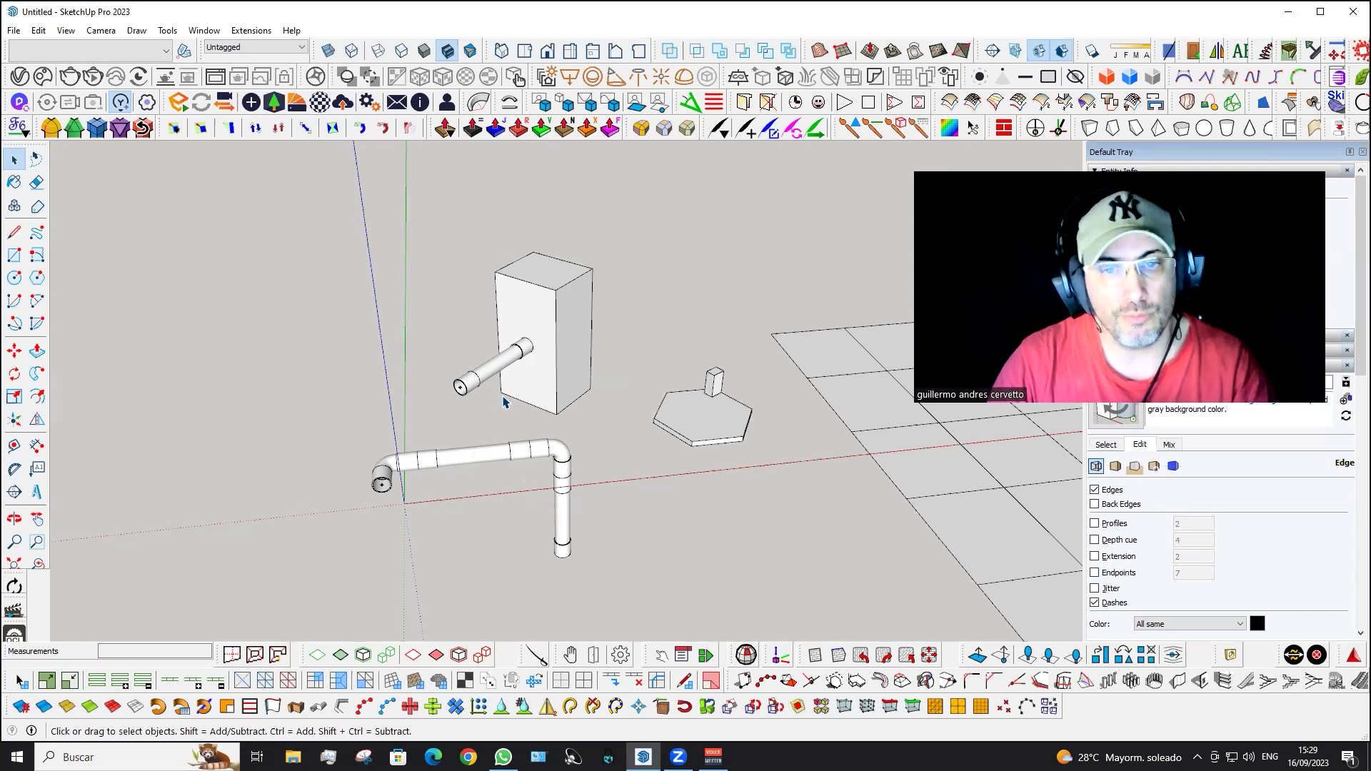
middle_drag(504, 404, 493, 406)
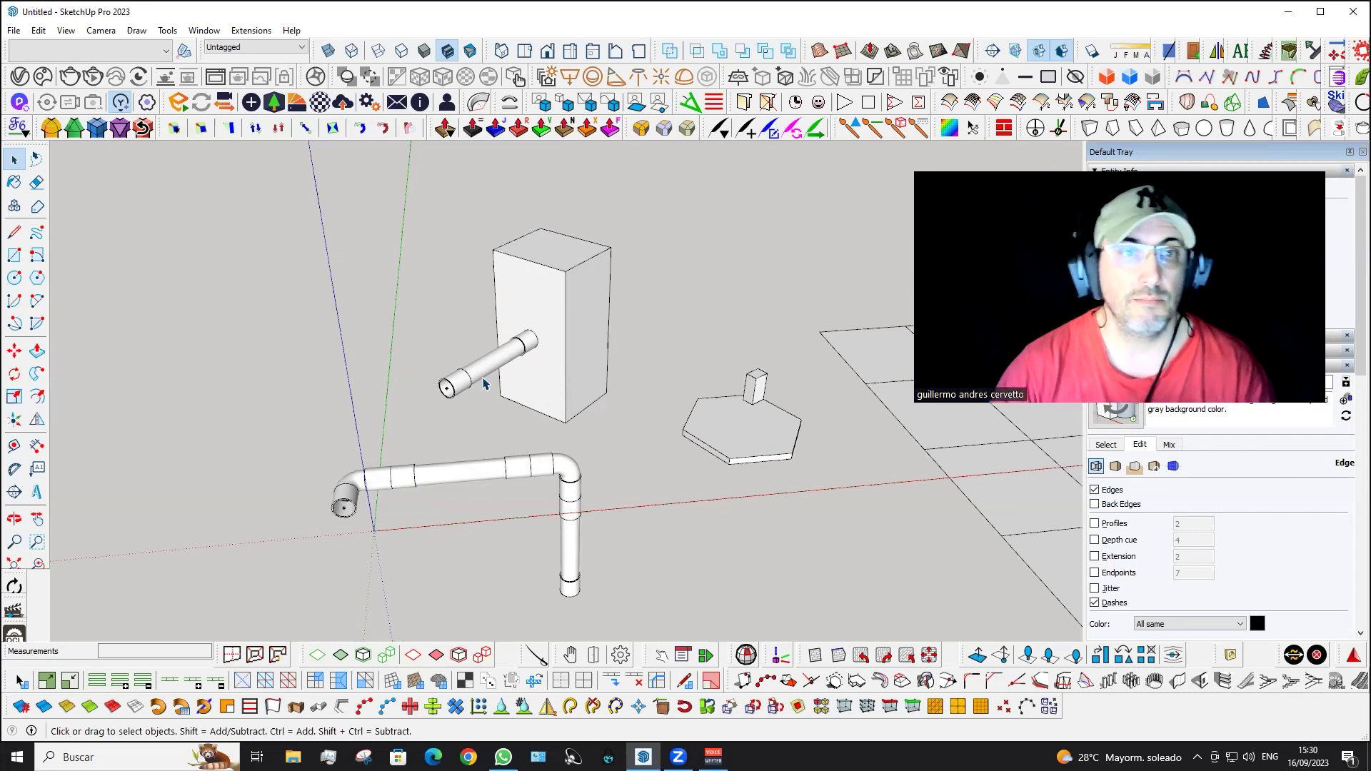
middle_drag(465, 386, 452, 392)
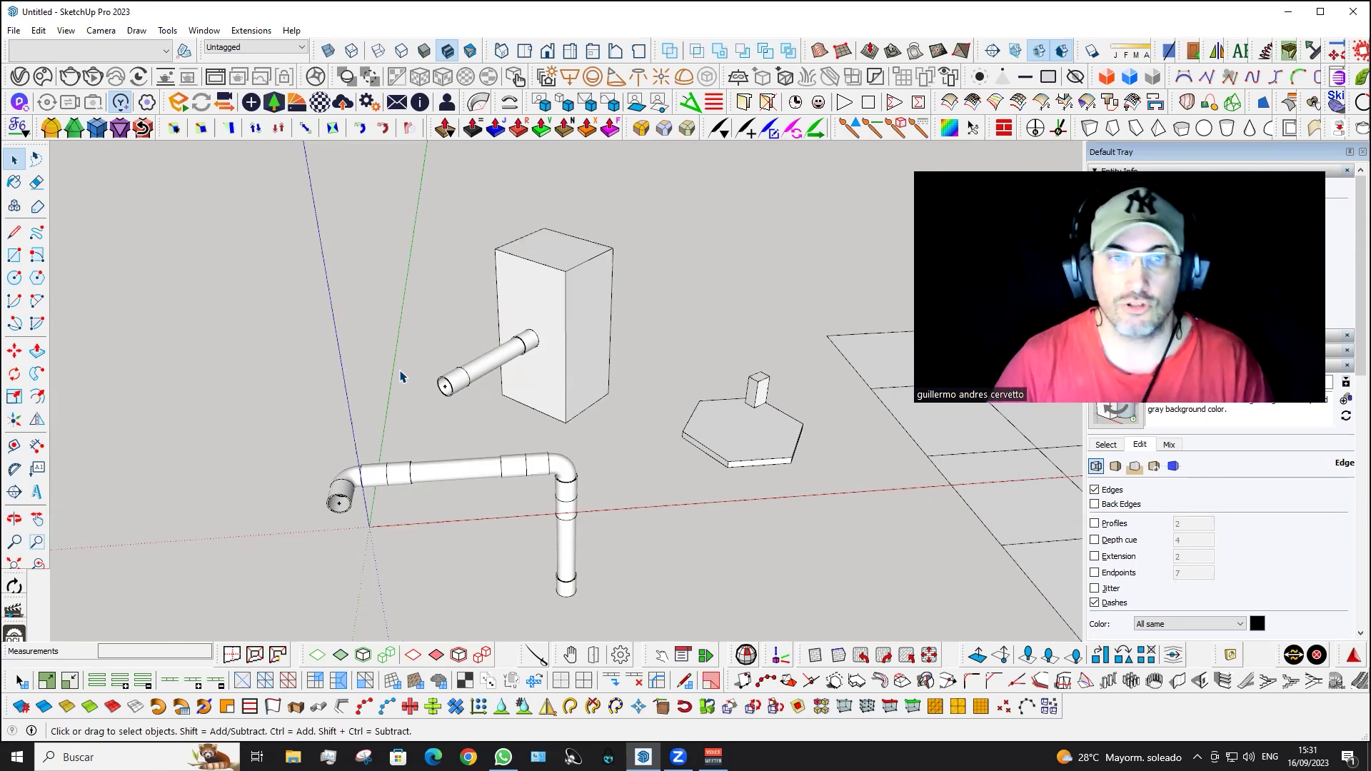
middle_drag(389, 368, 436, 329)
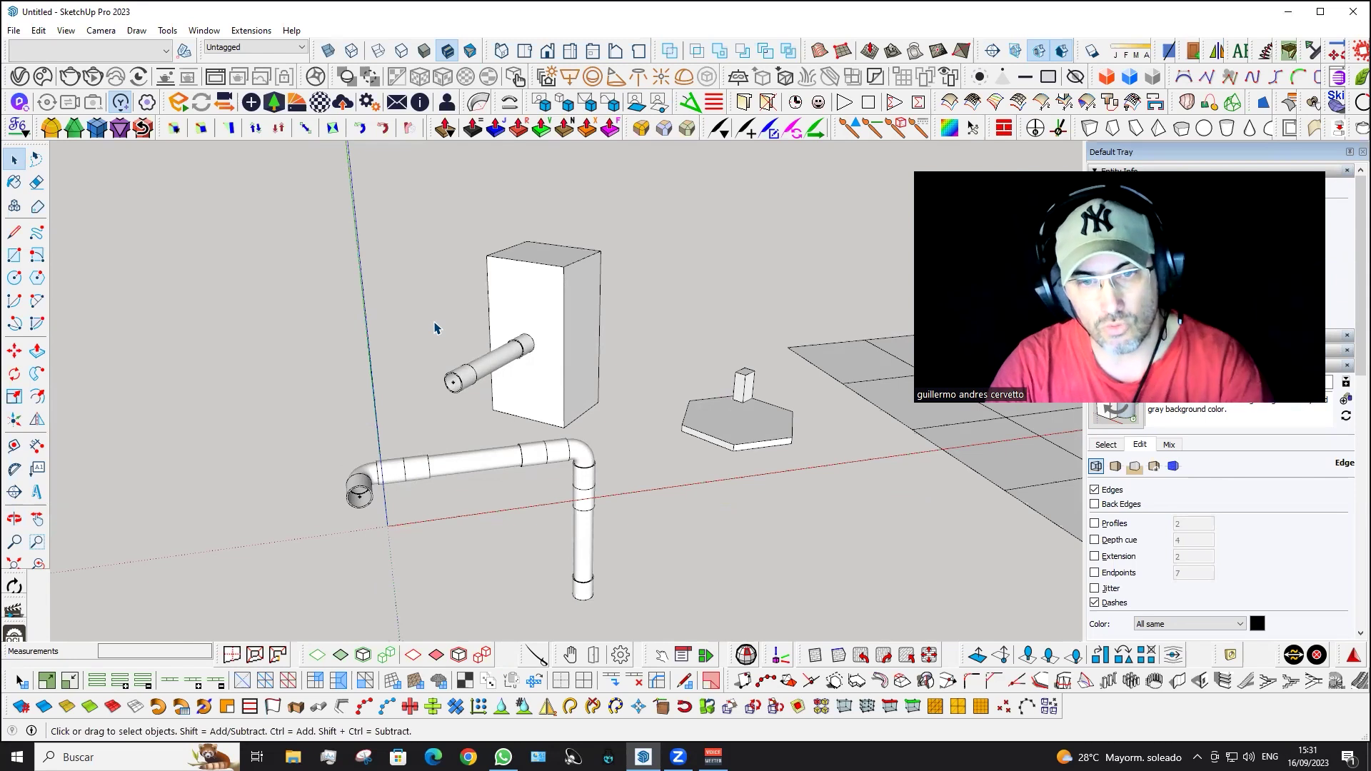
middle_drag(437, 362, 437, 372)
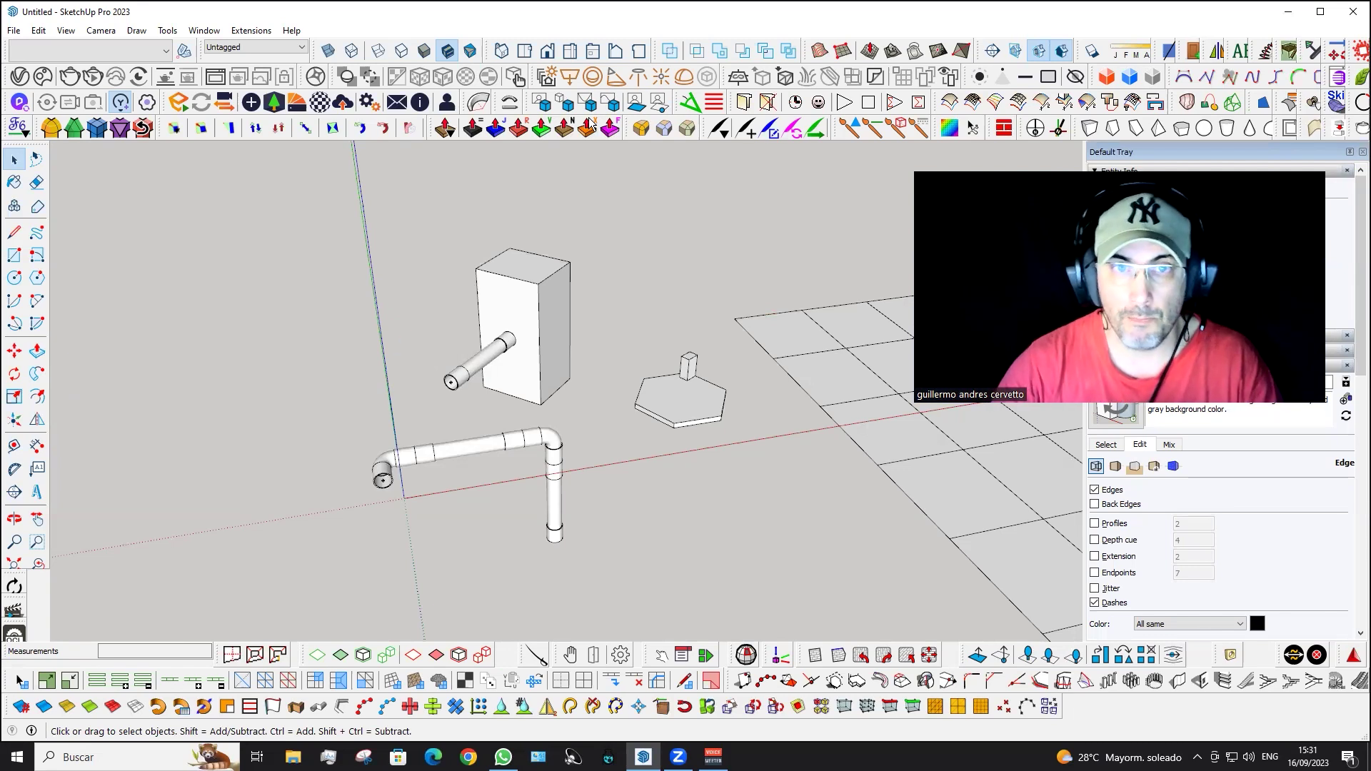
key(o)
drag(558, 440, 547, 458)
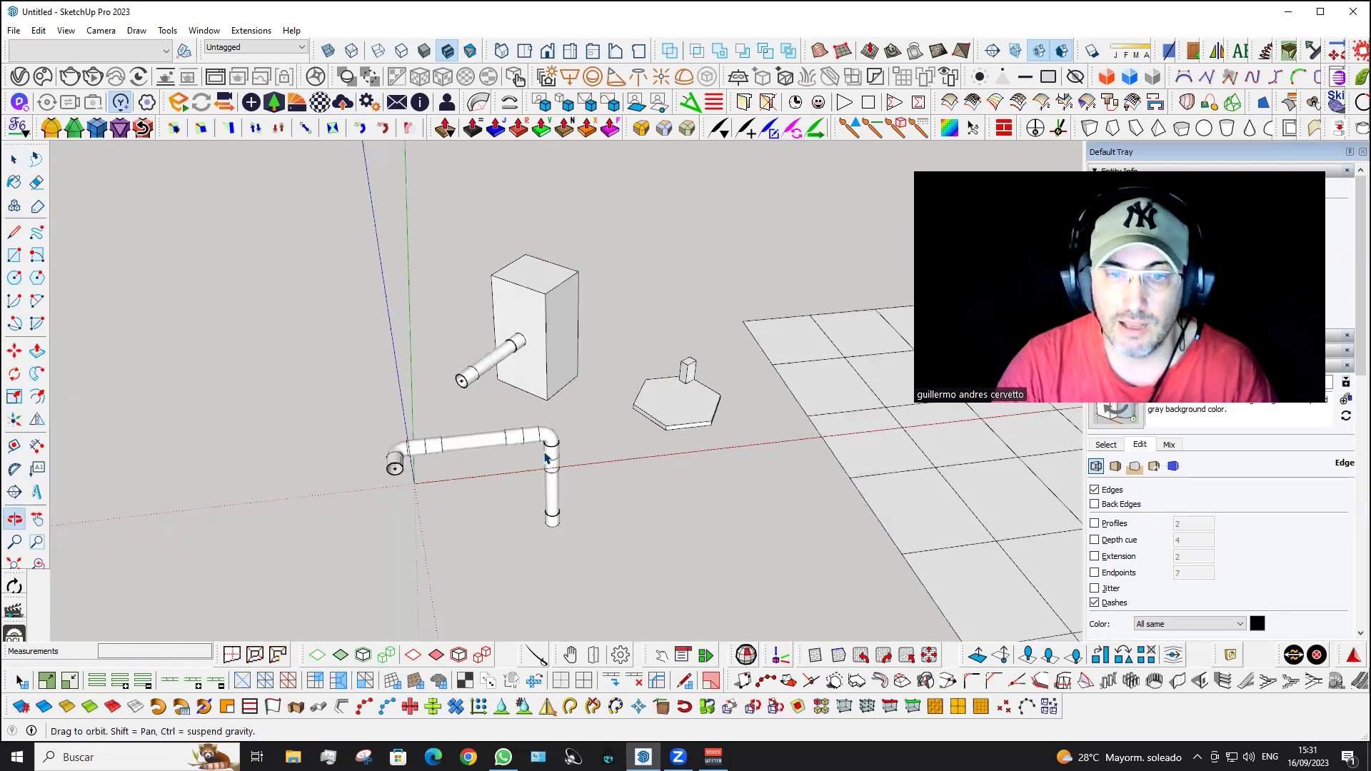
key(space)
drag(294, 606, 294, 606)
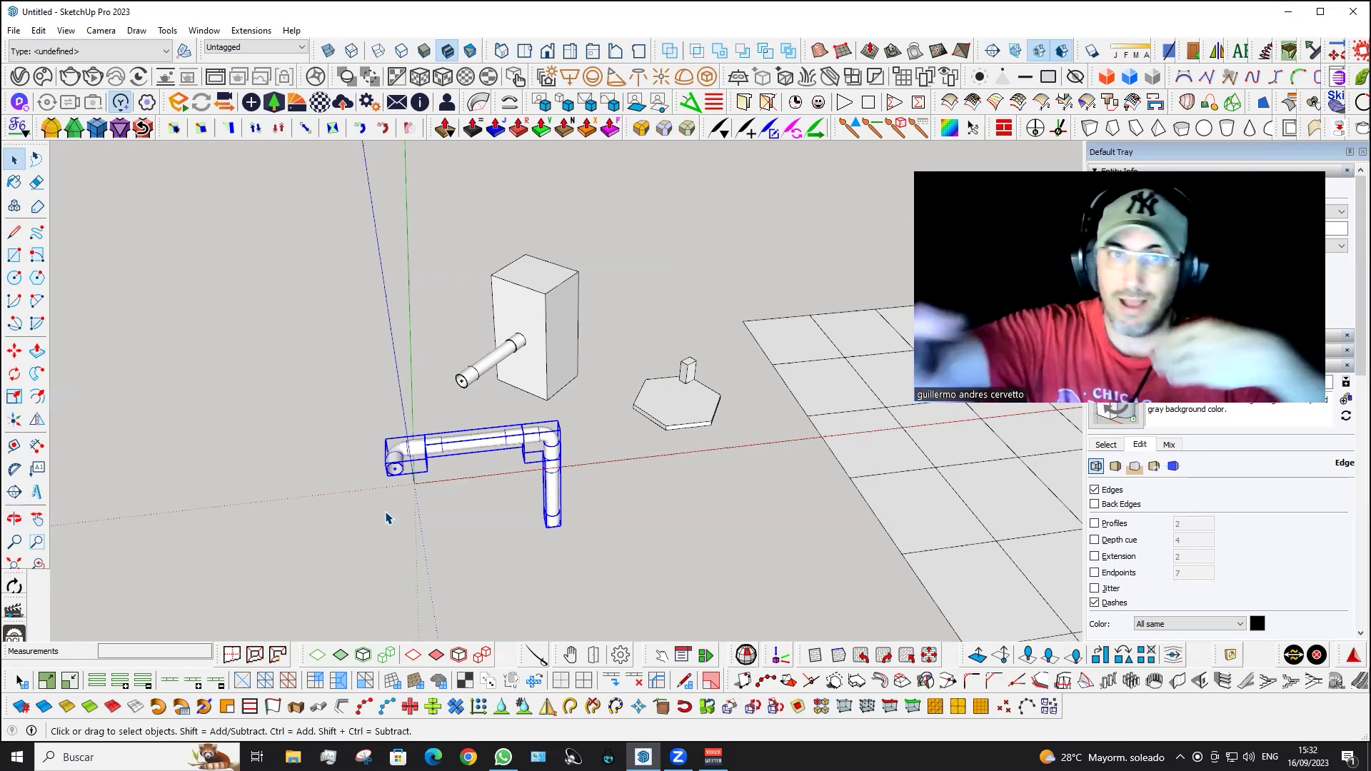
- Orbit slightly around the pipe run and zoom in on its elbows
mouse_move(385, 517)
middle_down()
mouse_move(437, 480)
mouse_move(420, 493)
middle_up()
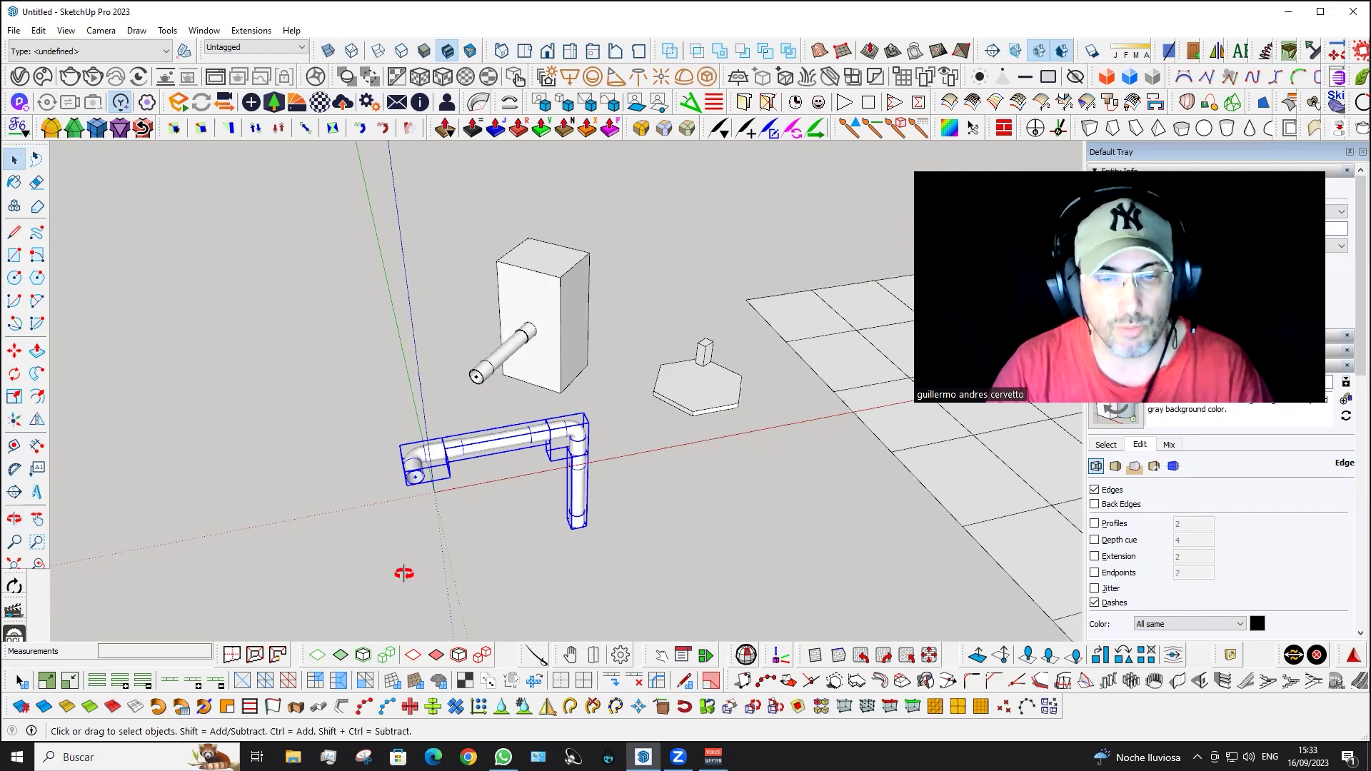
middle_drag(400, 569, 370, 531)
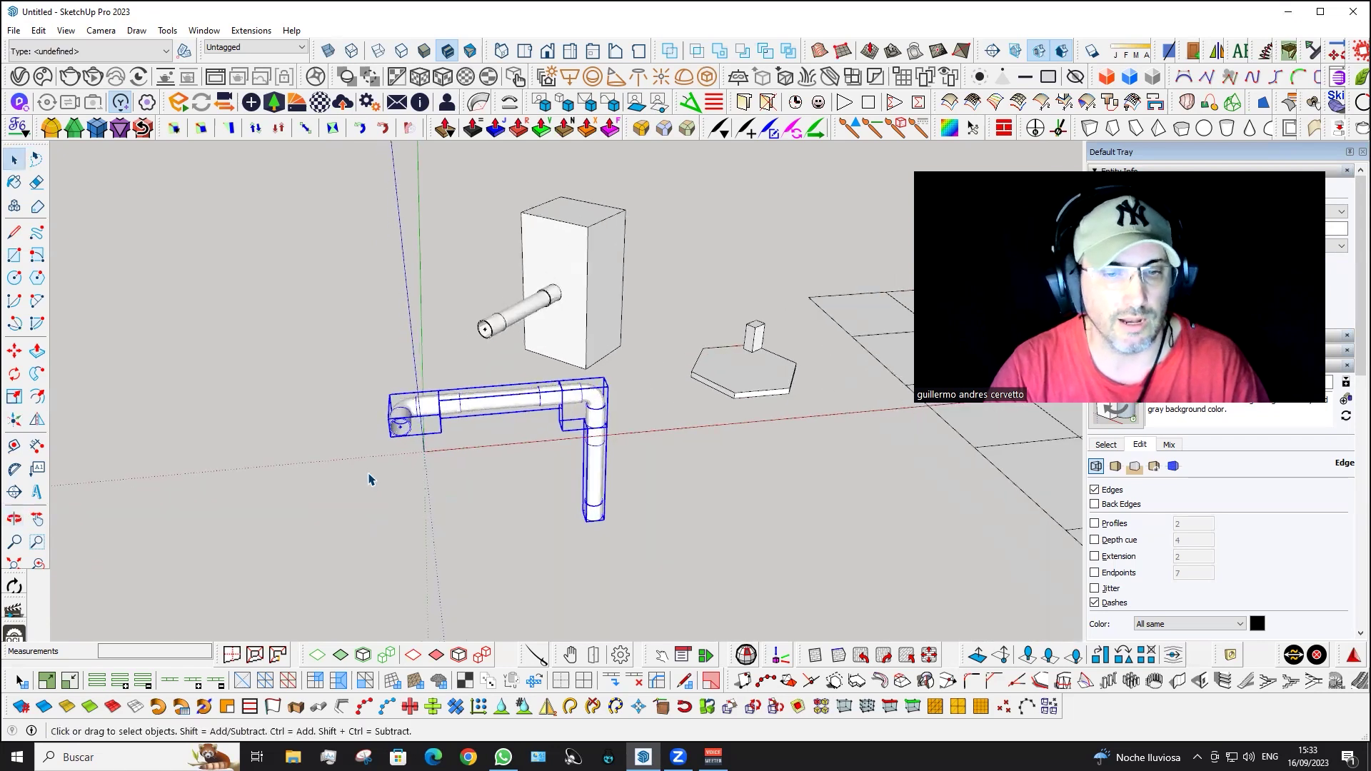
scroll(370, 476, up, 1)
scroll(370, 477, up, 1)
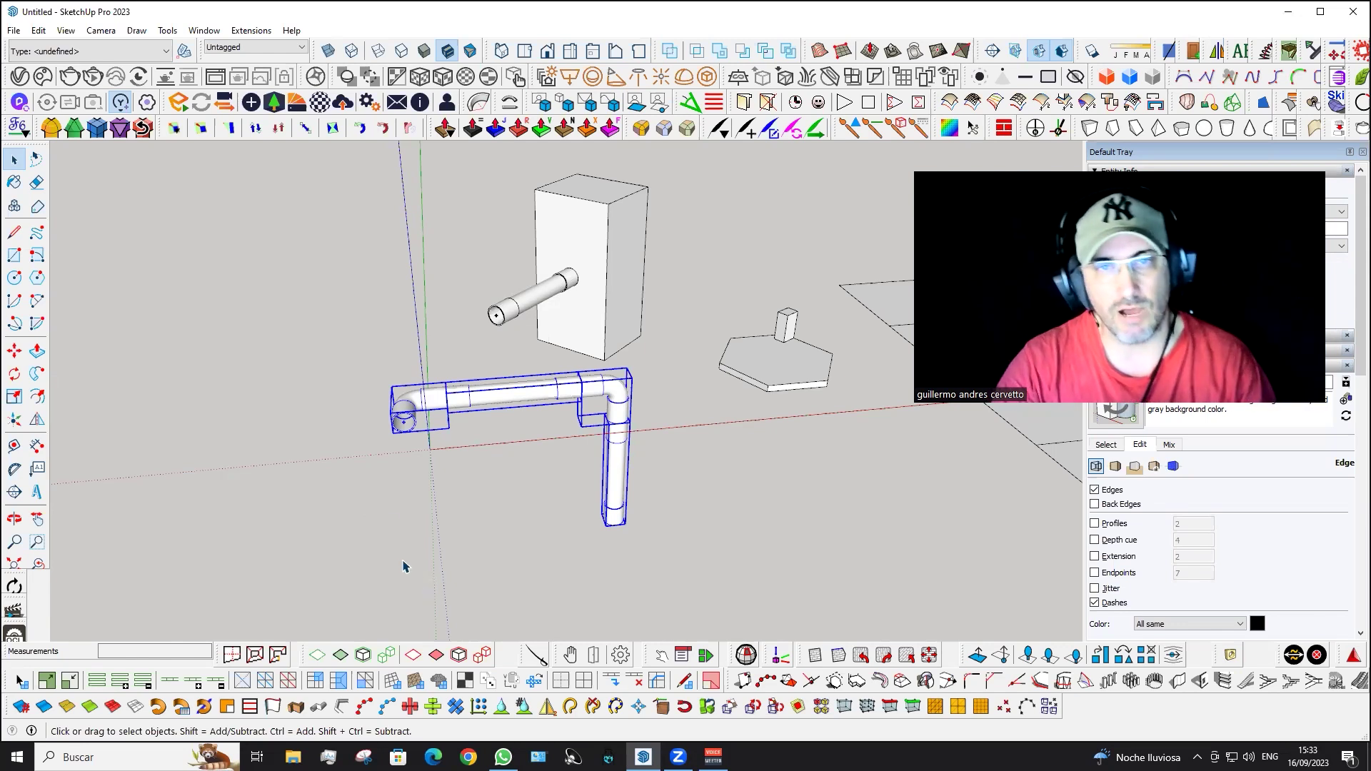
- Shift the viewpoint slightly and zoom closer to the selected L-shaped pipe run
middle_drag(398, 574, 410, 557)
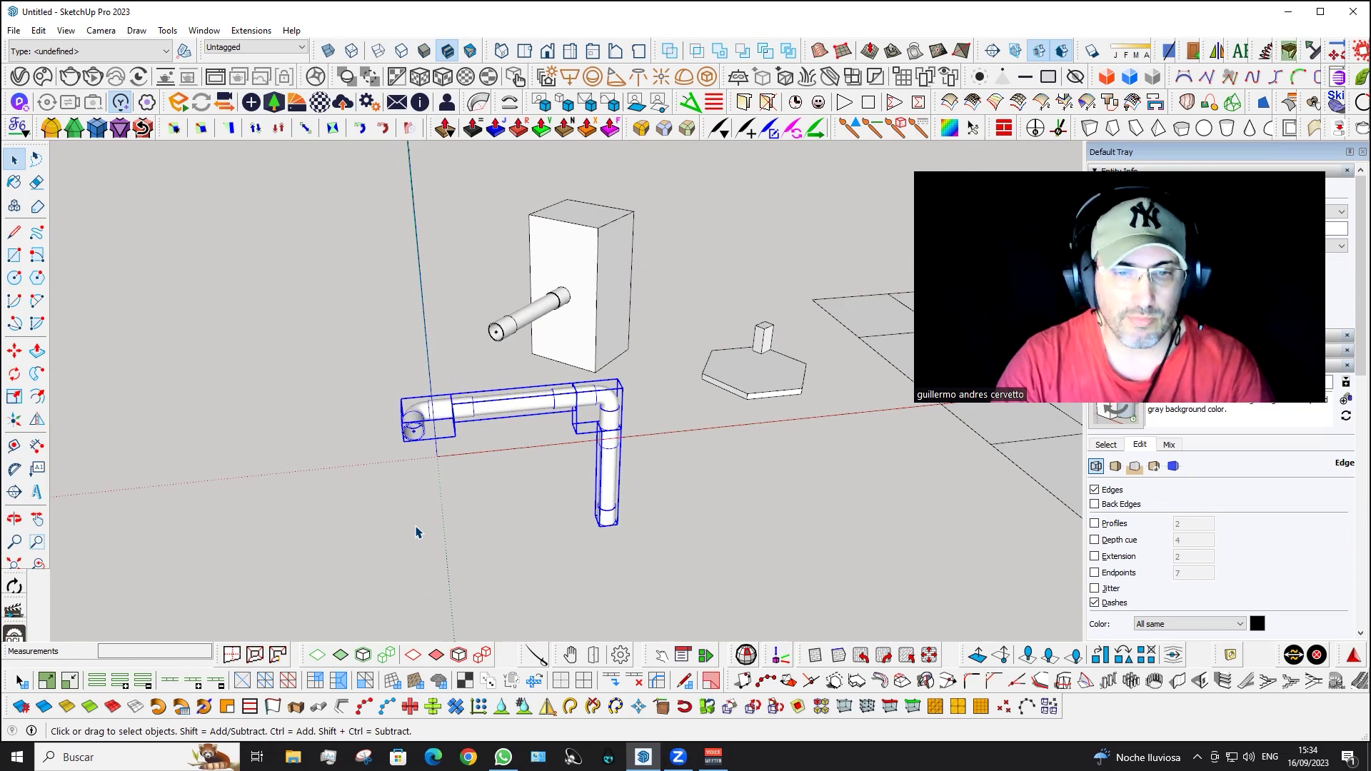
scroll(418, 532, up, 1)
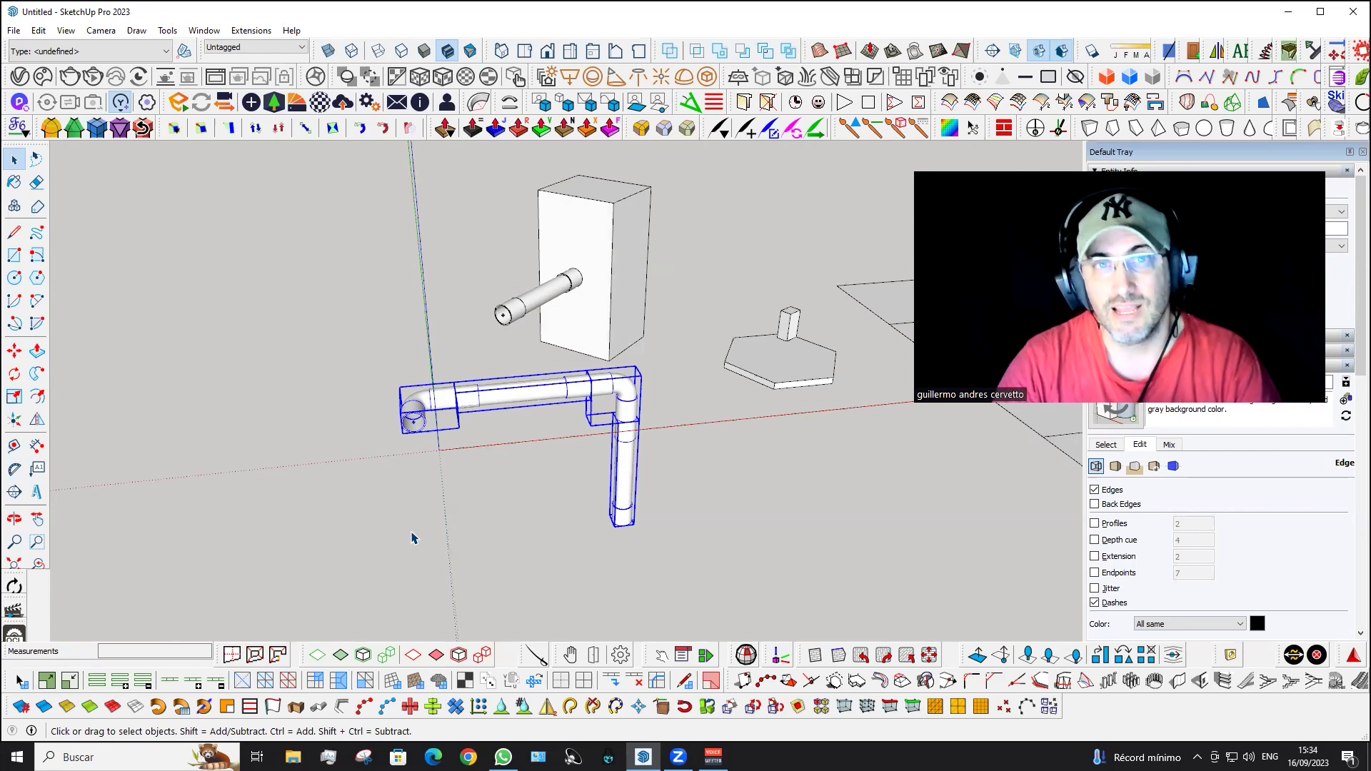
scroll(410, 540, up, 1)
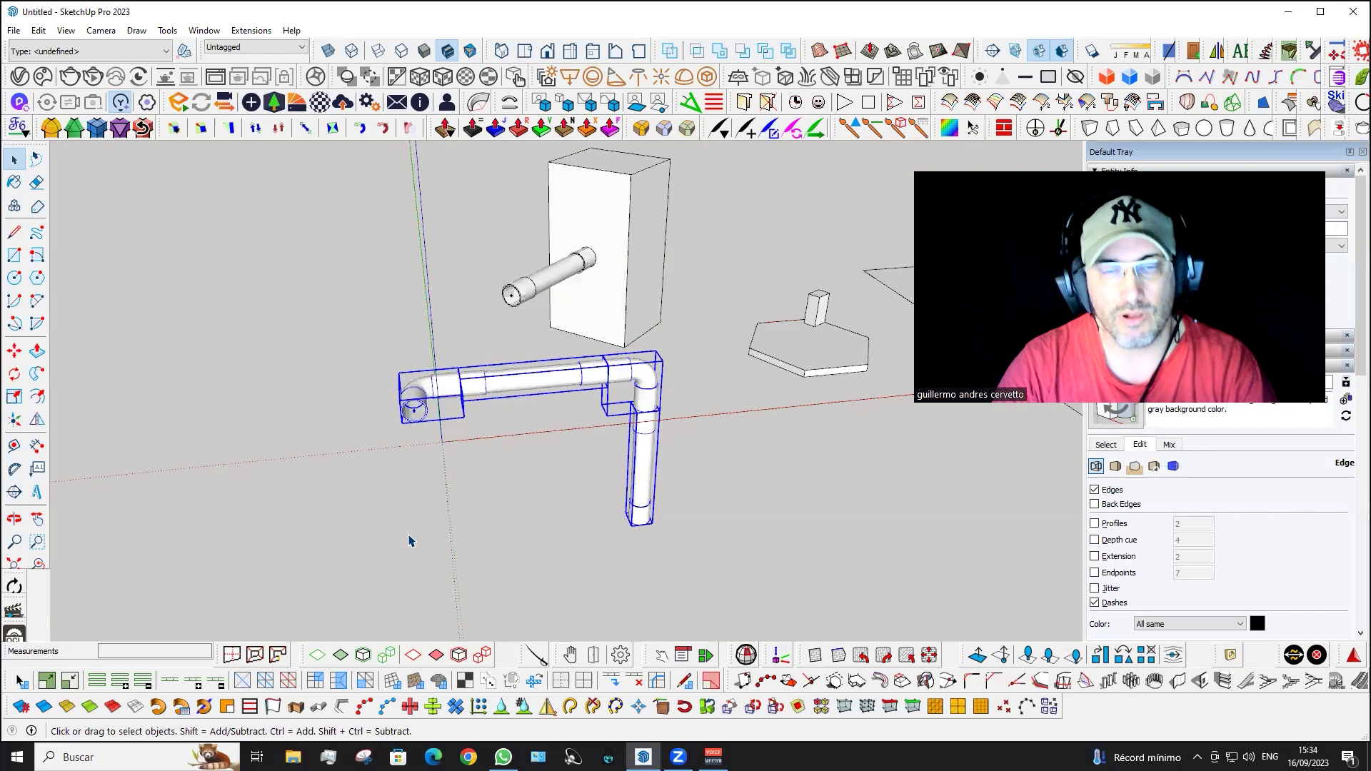
scroll(411, 541, down, 1)
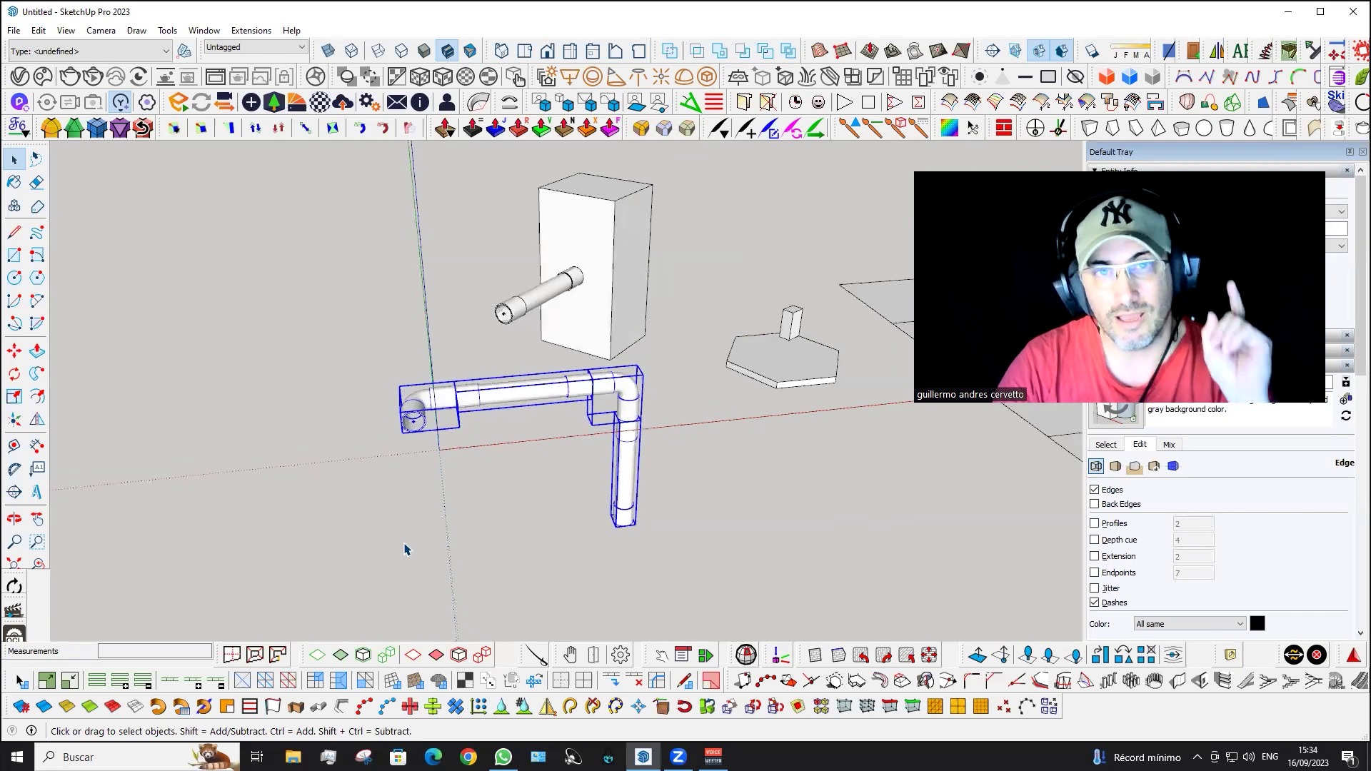